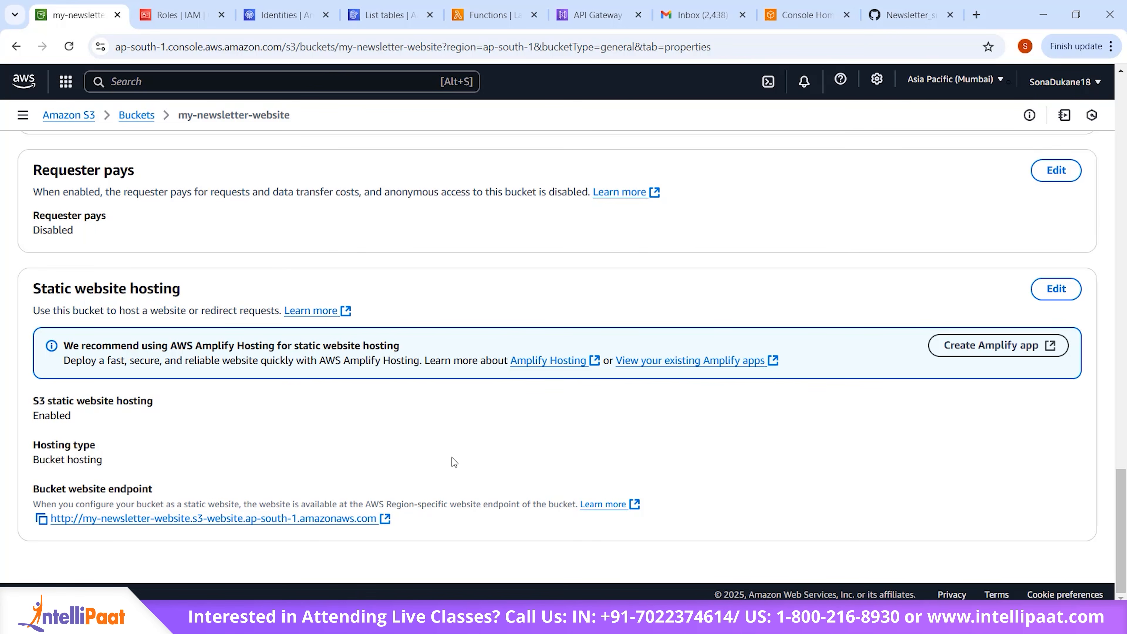
# Step: Open the bucket's static website endpoint and fill in the subscriber's full name and email address on the newsletter form
pyautogui.click(373, 518)
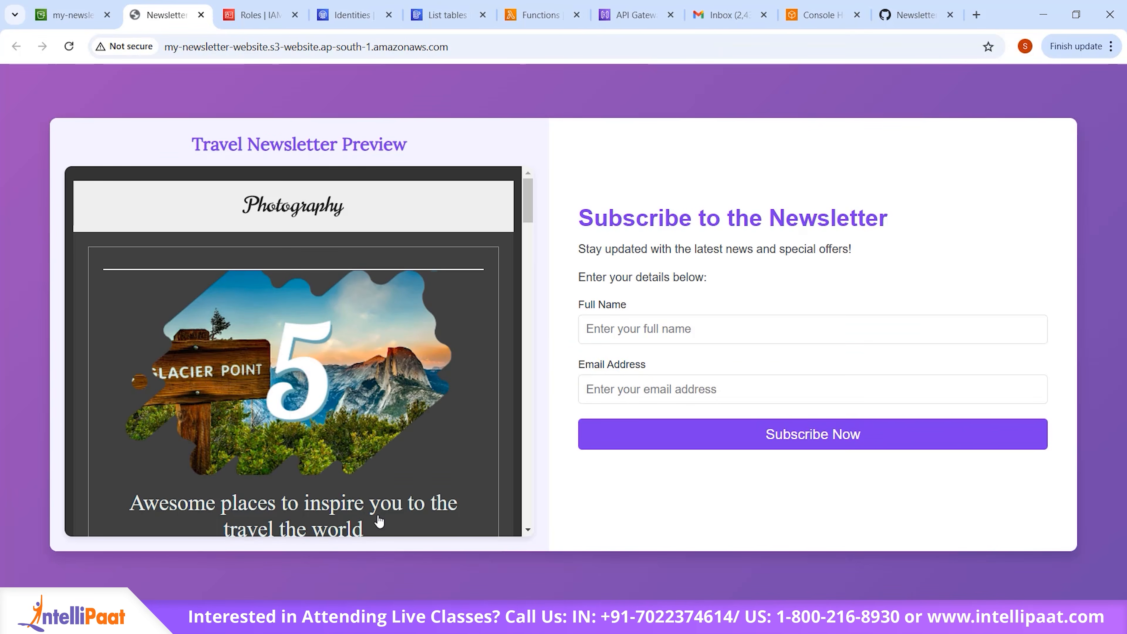
pyautogui.click(753, 328)
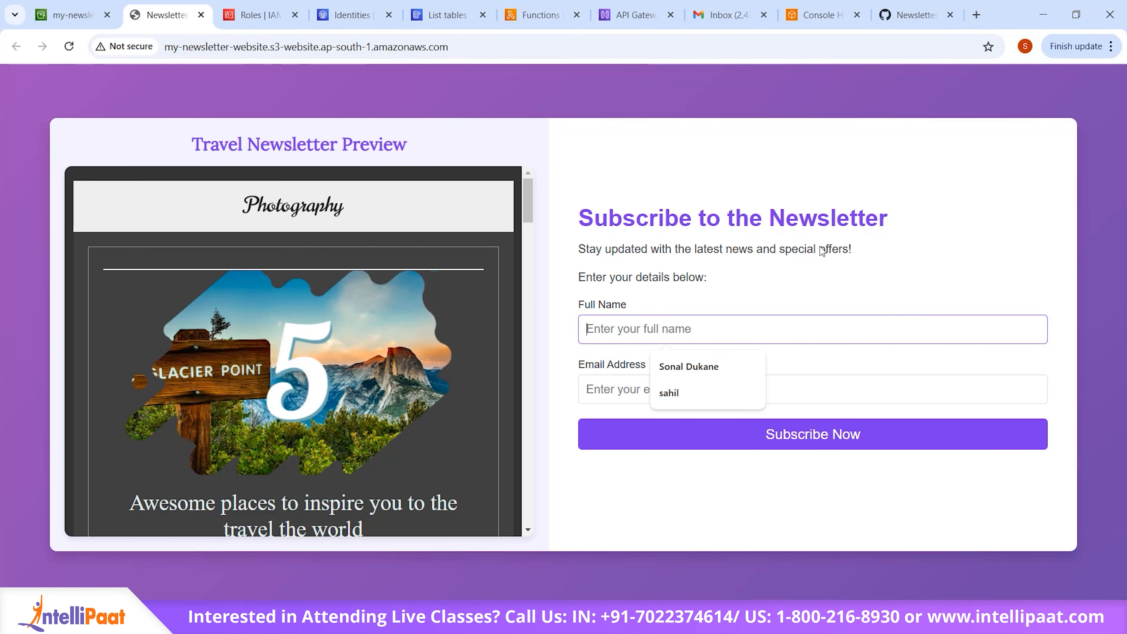
pyautogui.click(781, 492)
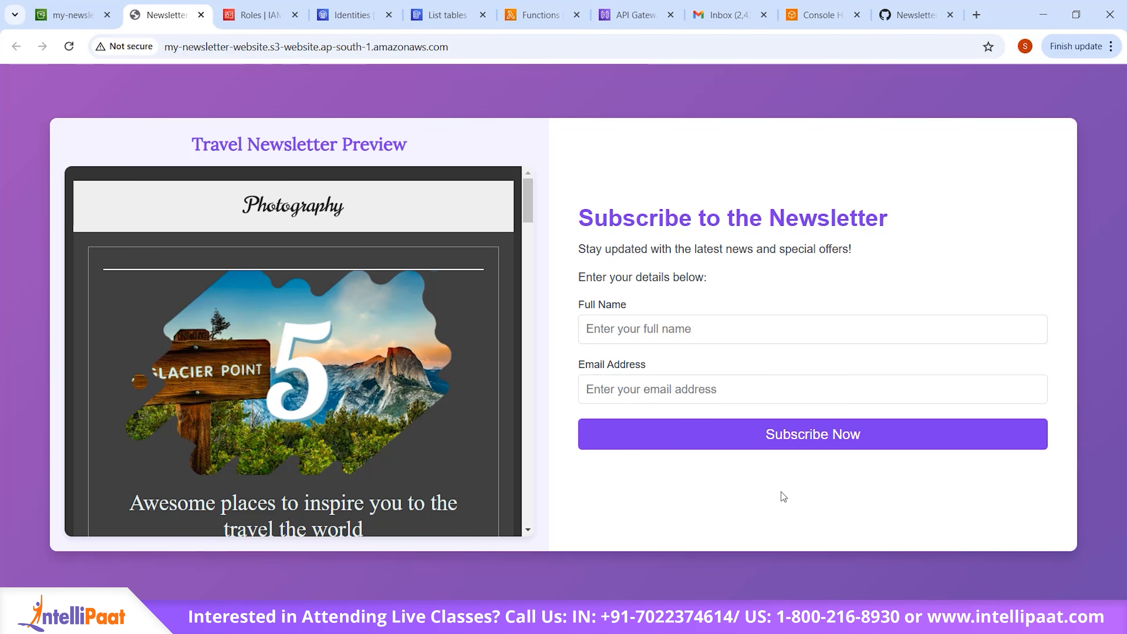
pyautogui.click(830, 323)
pyautogui.click(773, 481)
pyautogui.click(668, 329)
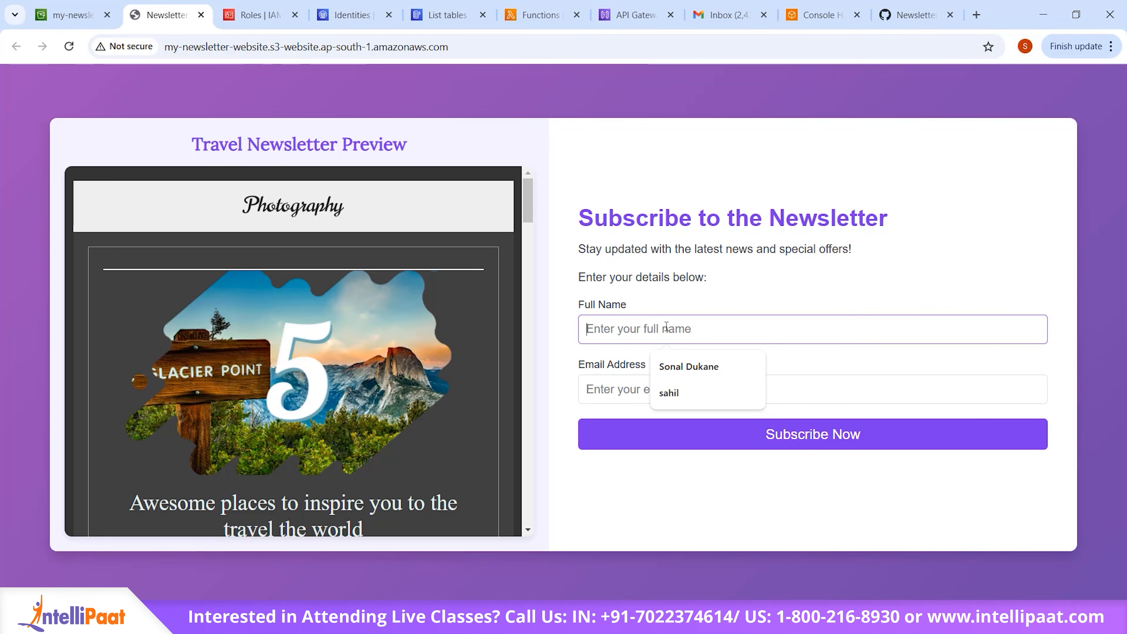
pyautogui.click(690, 363)
pyautogui.click(716, 376)
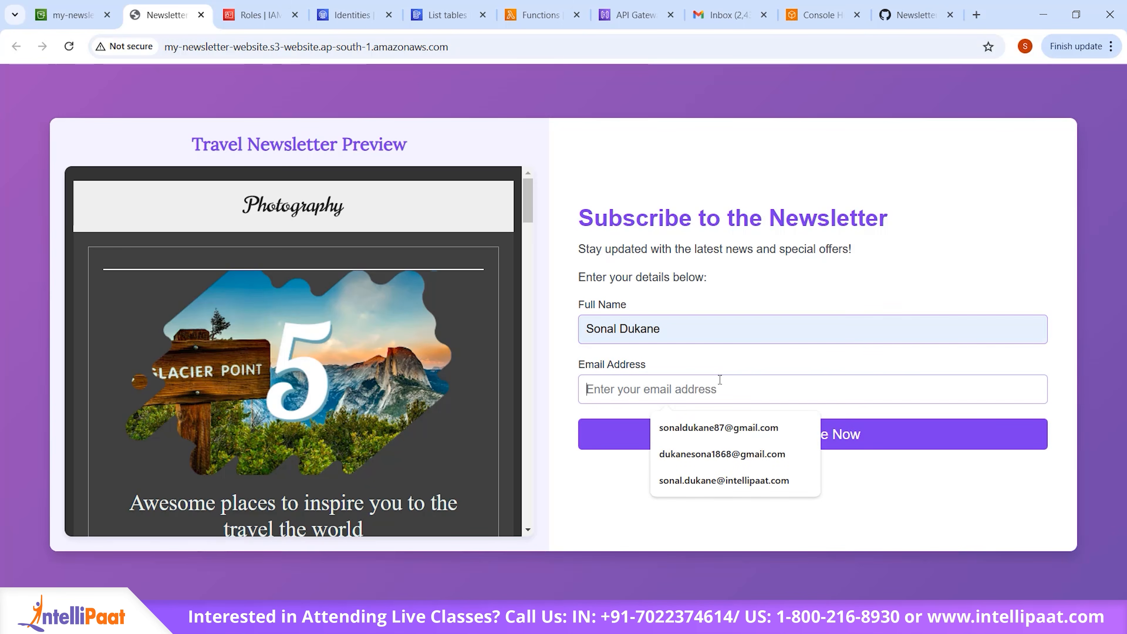
pyautogui.click(751, 438)
# Step: Submit the newsletter subscription and dismiss the confirmation alert
pyautogui.click(807, 444)
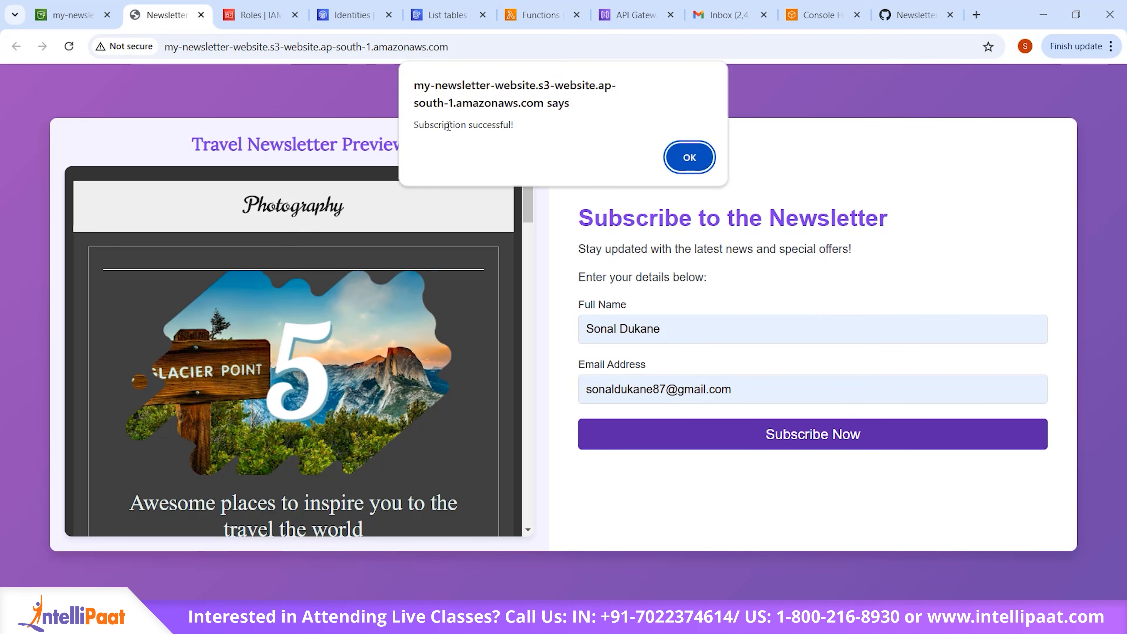
pyautogui.moveTo(478, 127); pyautogui.dragTo(413, 126)
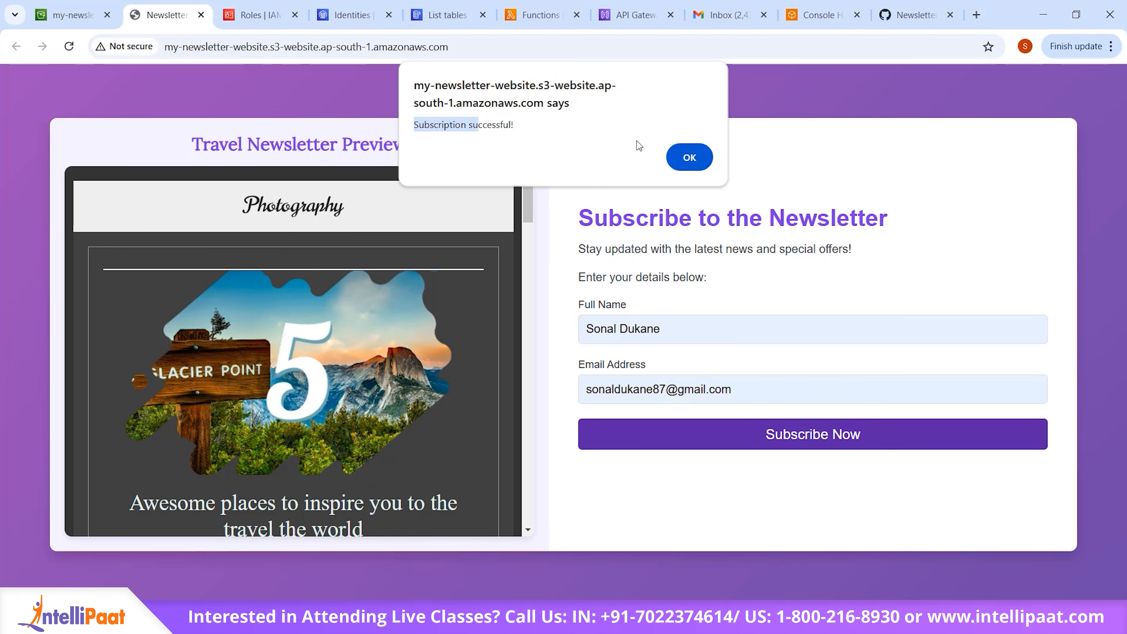
pyautogui.click(690, 158)
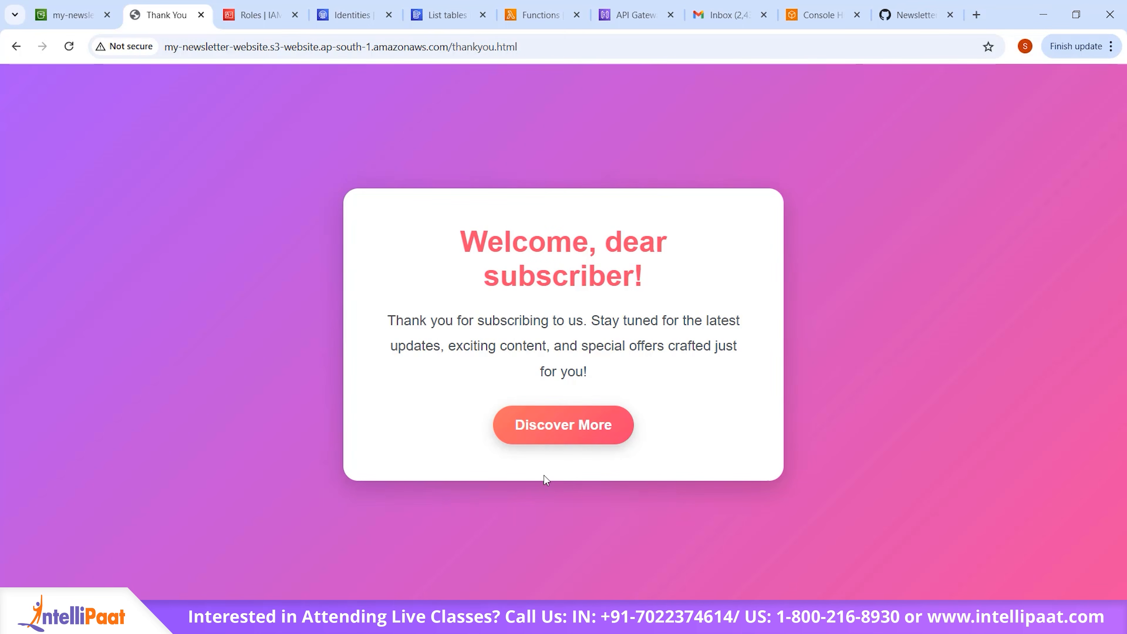
pyautogui.click(81, 20)
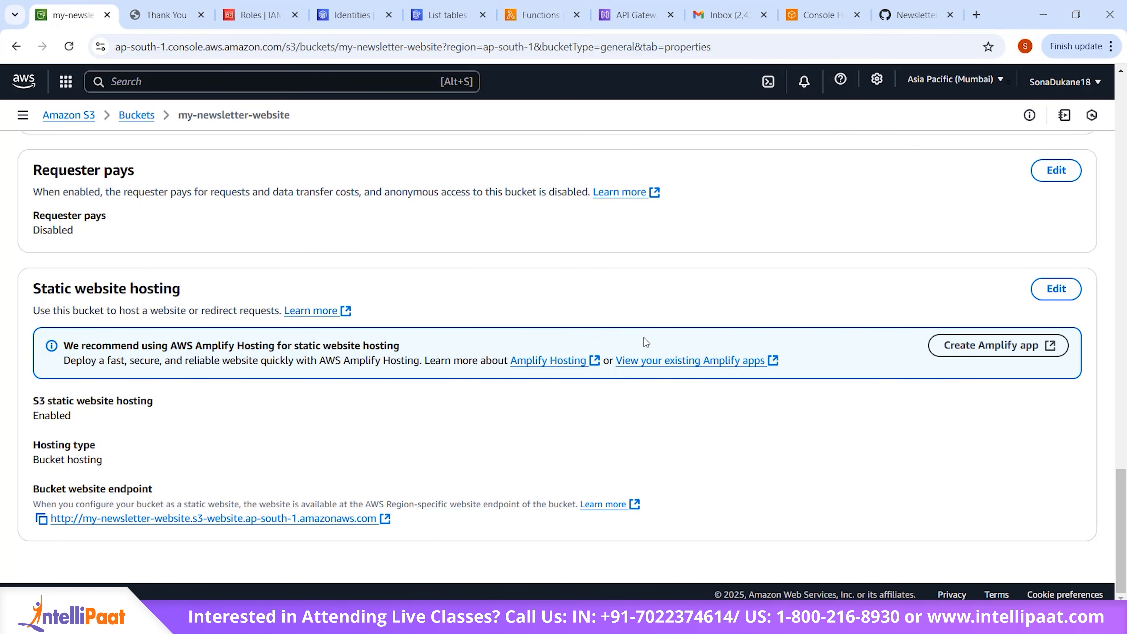
pyautogui.hotkey('ctrl', 'Tab')
pyautogui.click(87, 12)
pyautogui.scroll(10, 337, 295)
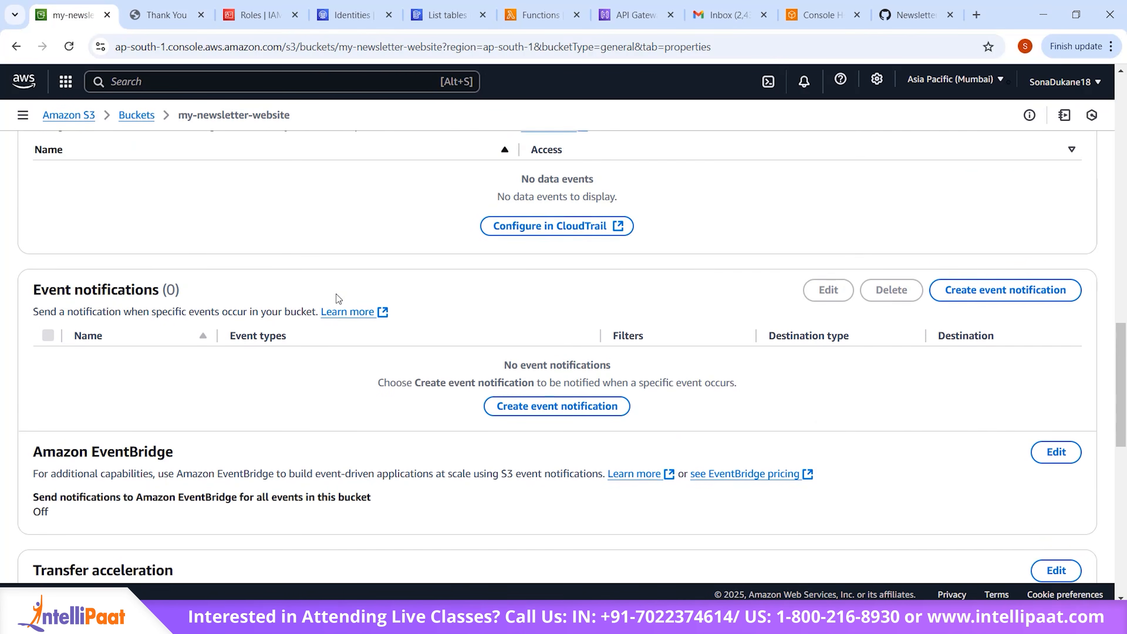
pyautogui.scroll(1, 337, 295)
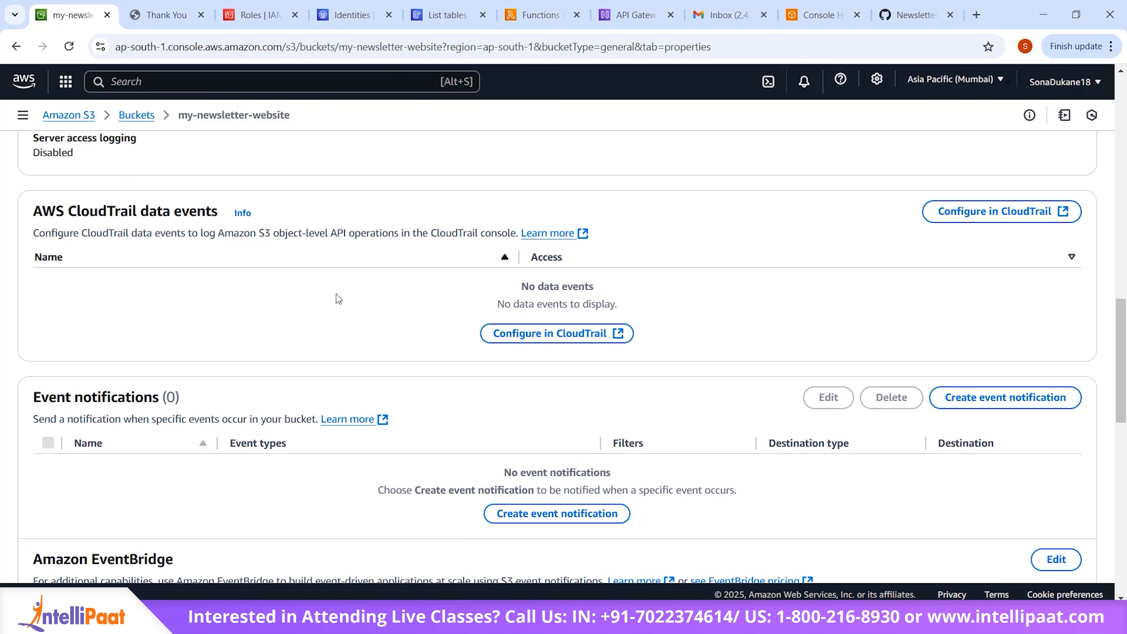
pyautogui.click(164, 15)
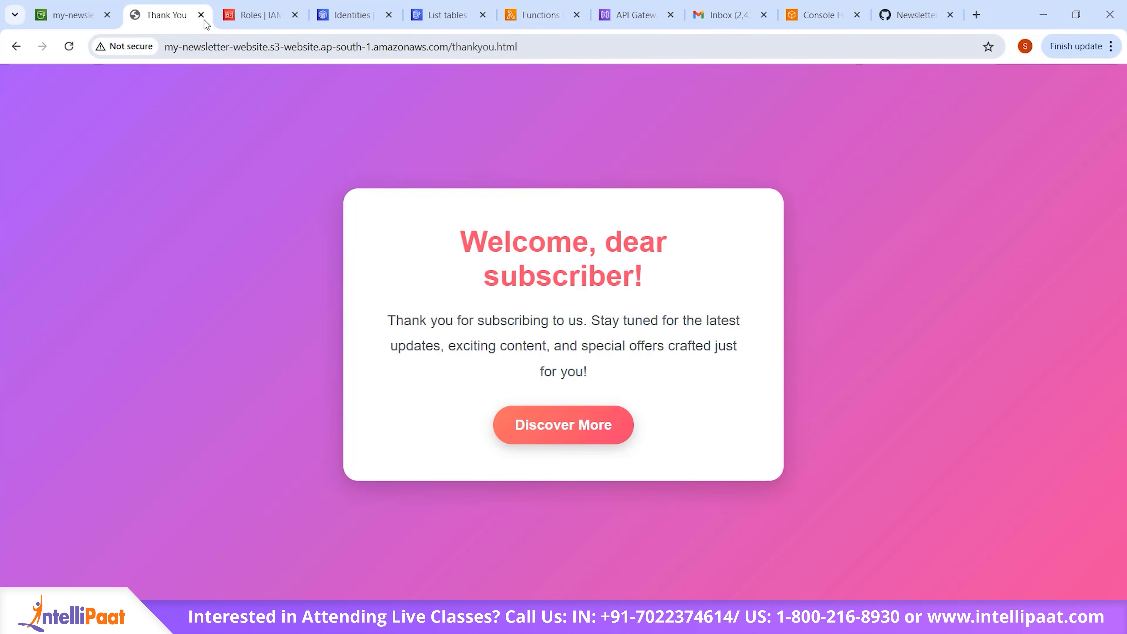
# Step: Find the IAM service in the AWS console and open its list of roles
pyautogui.click(240, 20)
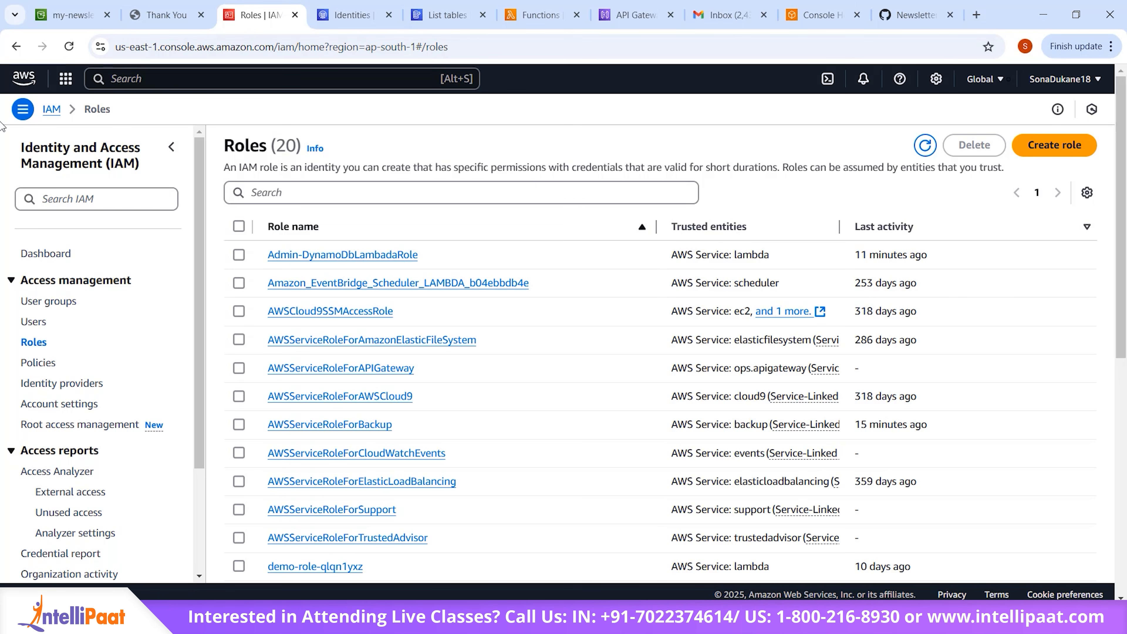
pyautogui.click(173, 80)
pyautogui.write('IAM')
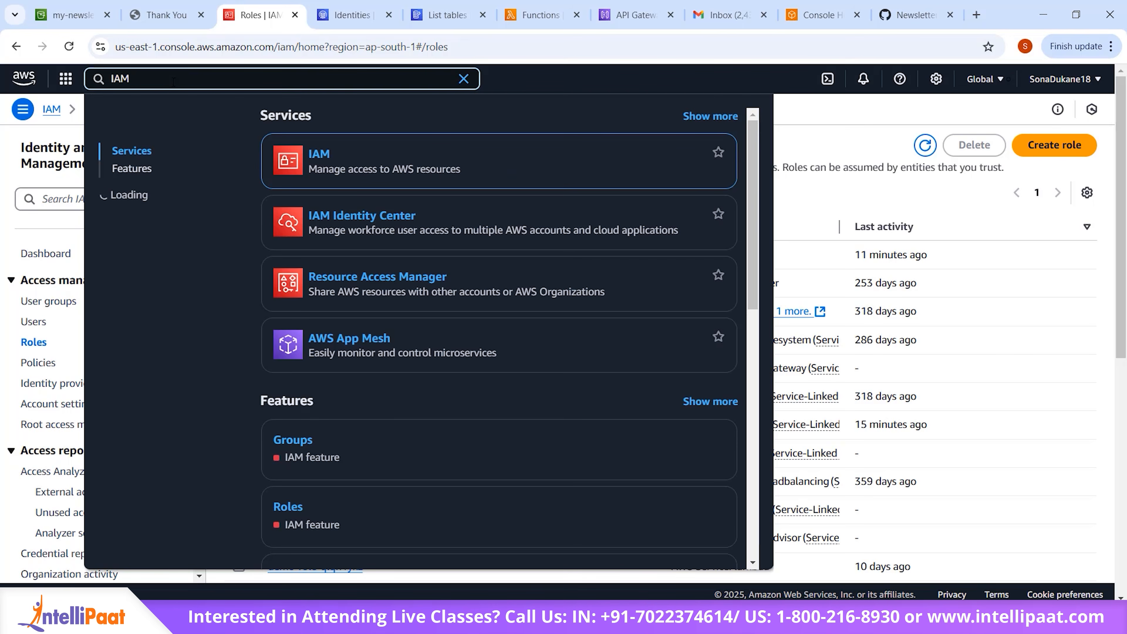
pyautogui.click(318, 162)
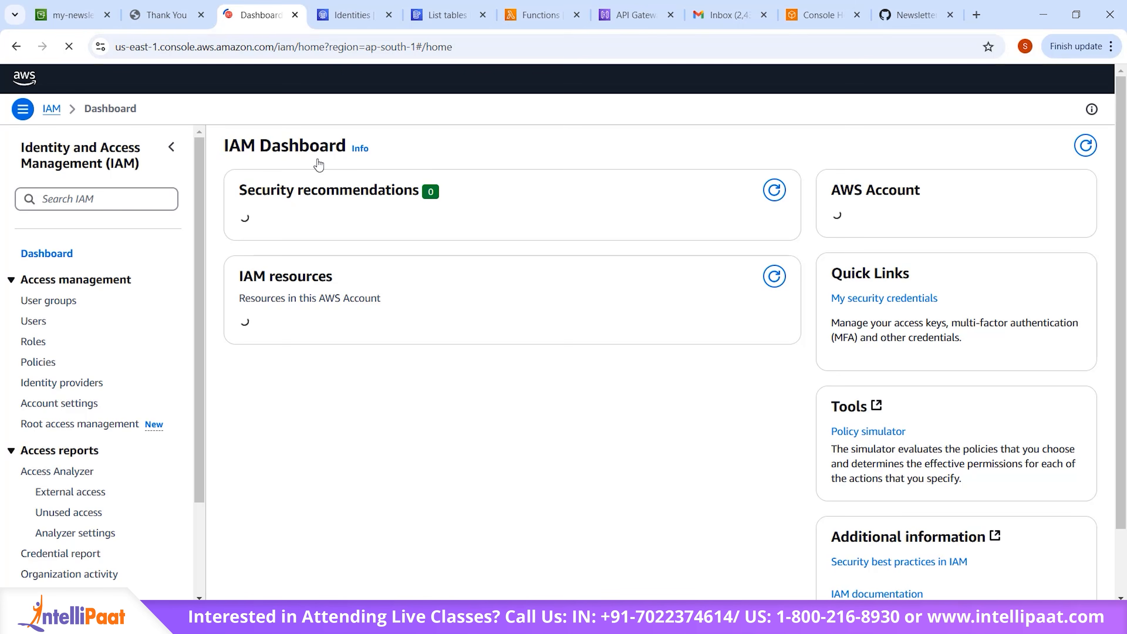
pyautogui.click(39, 348)
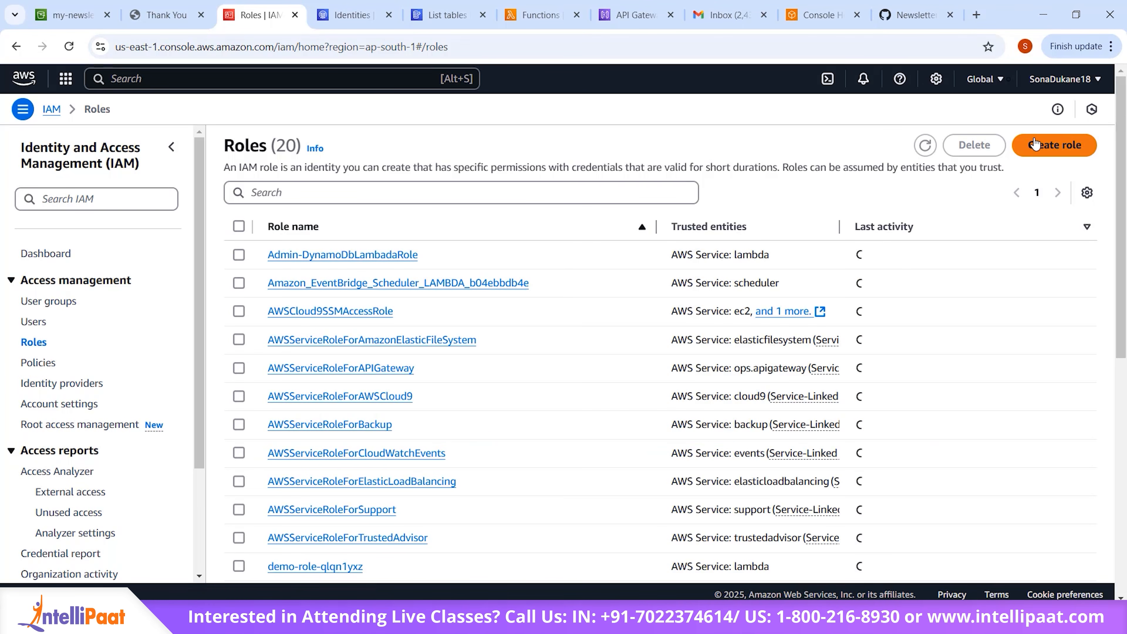
# Step: Start a new IAM role for an AWS service with Lambda as the use case and continue to the permissions
pyautogui.click(1055, 145)
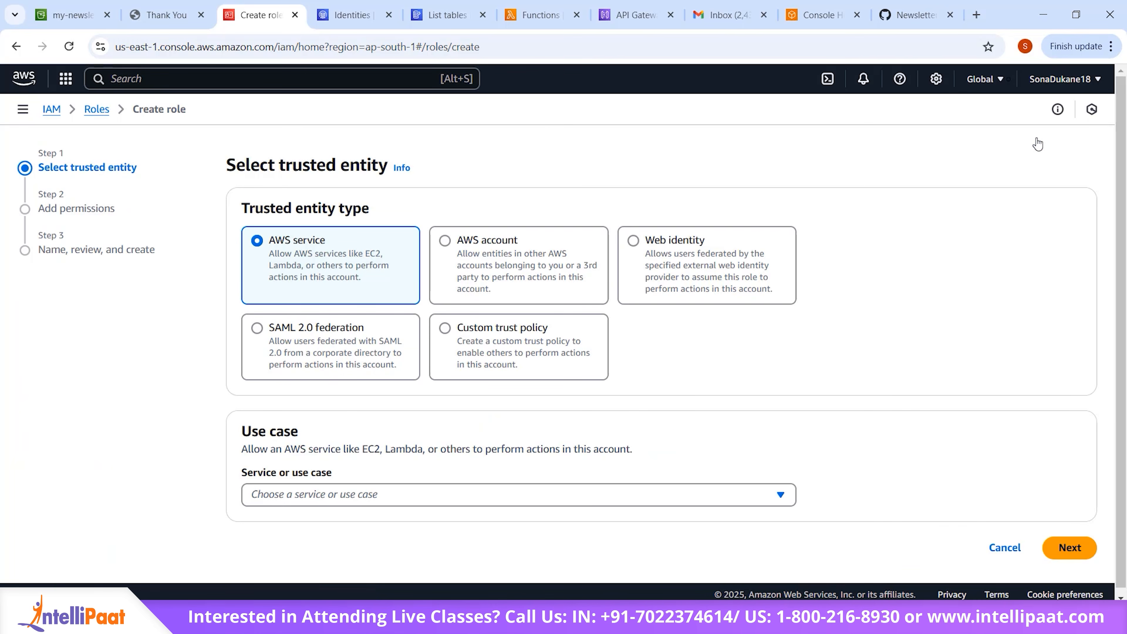
pyautogui.click(550, 492)
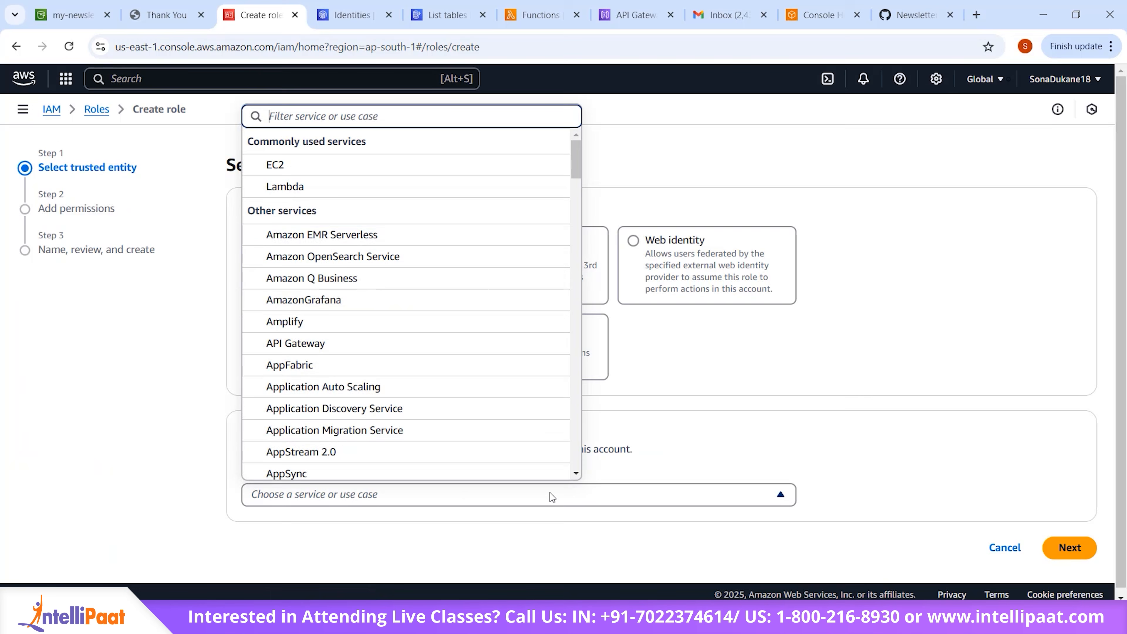
pyautogui.click(397, 197)
pyautogui.scroll(-1, 436, 109)
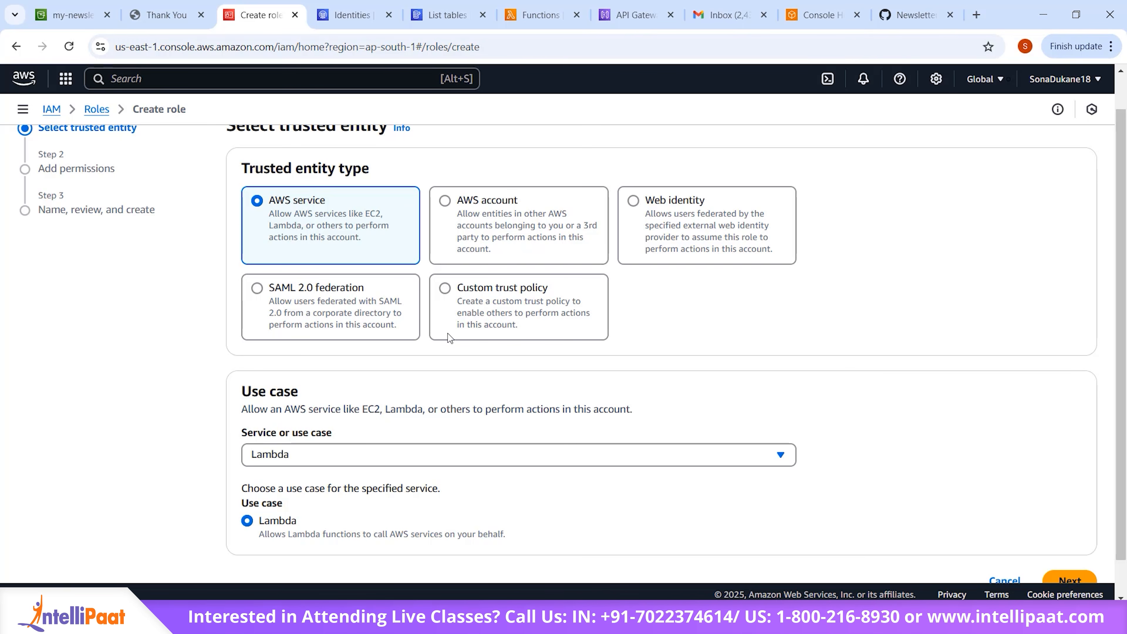
pyautogui.scroll(-1, 839, 442)
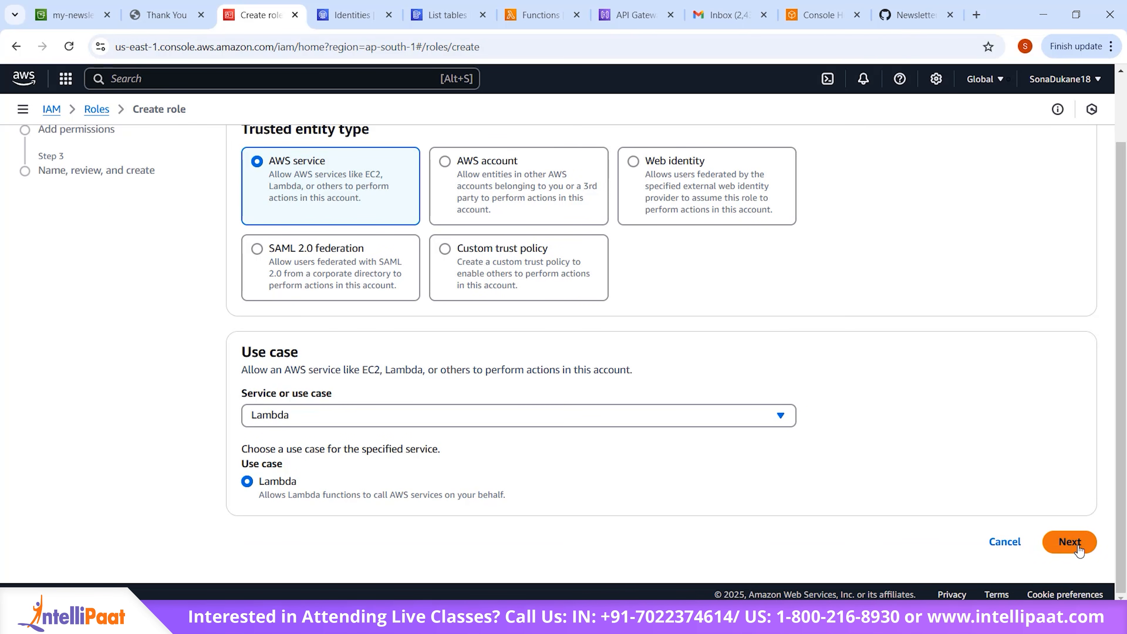
pyautogui.click(1069, 541)
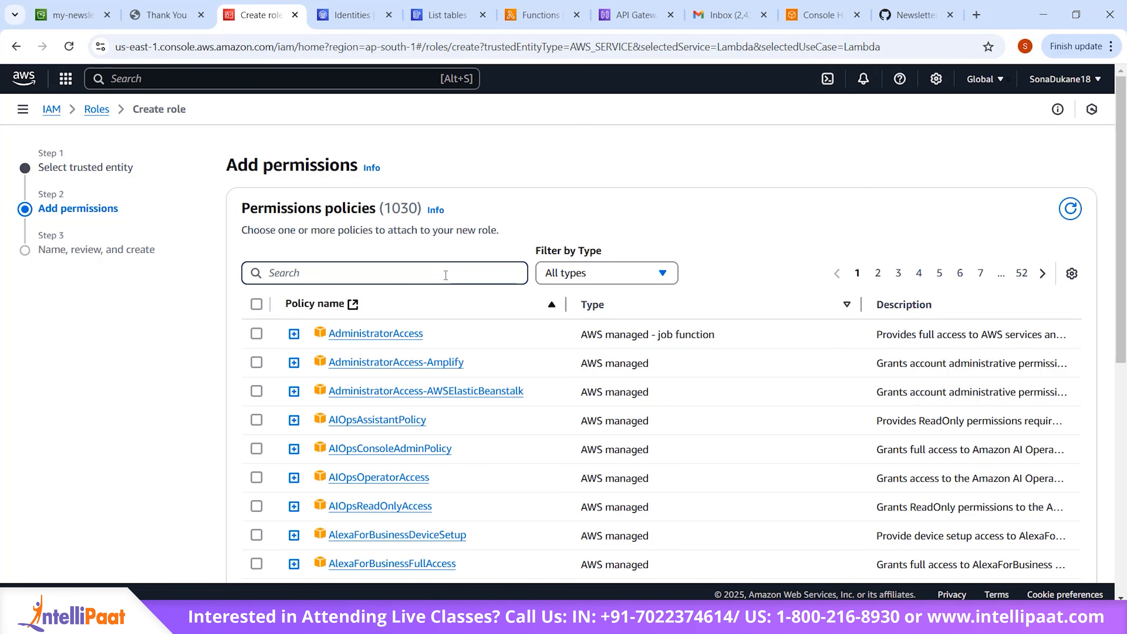
# Step: Select the AmazonSESFullAccess and AmazonDynamoDBFullAccess policies for the new role
pyautogui.write('a')
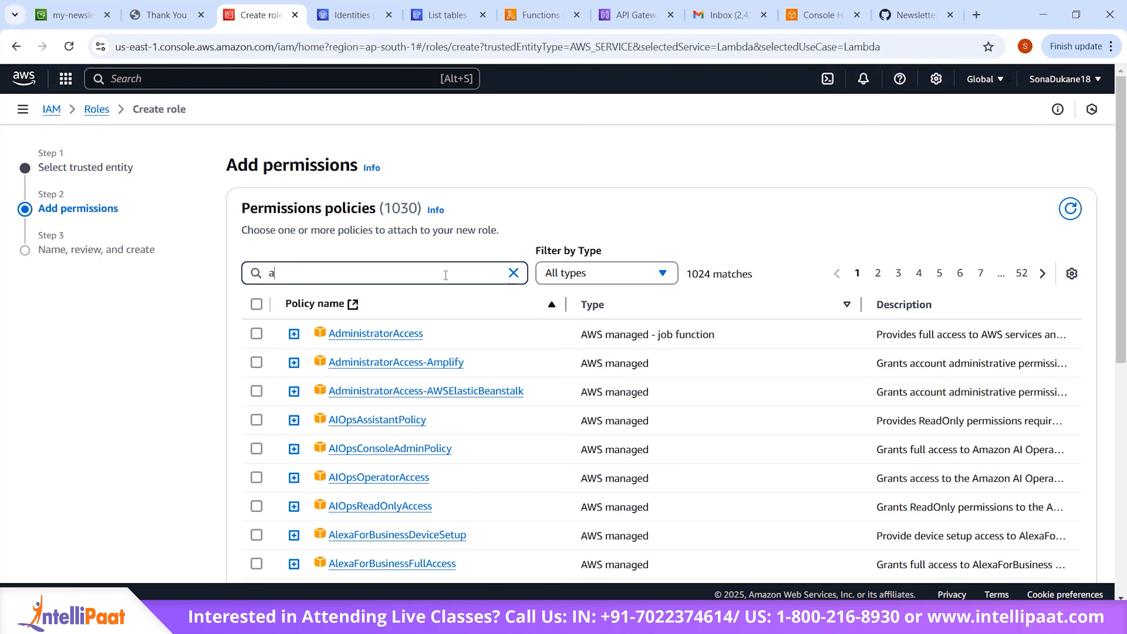
pyautogui.write('mazonSES')
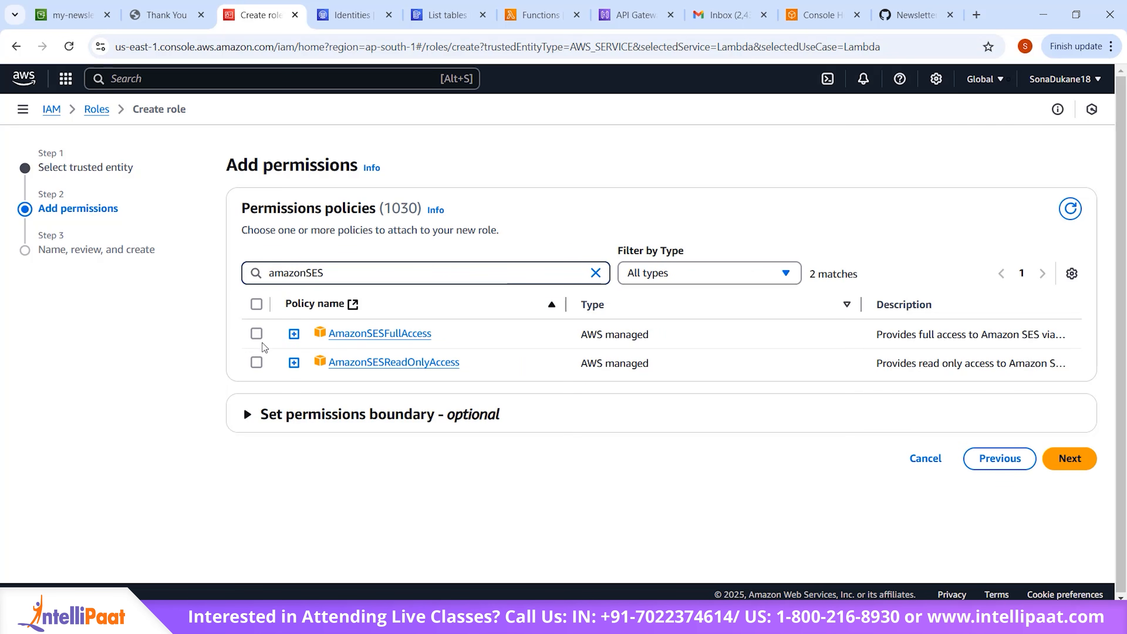
pyautogui.click(256, 333)
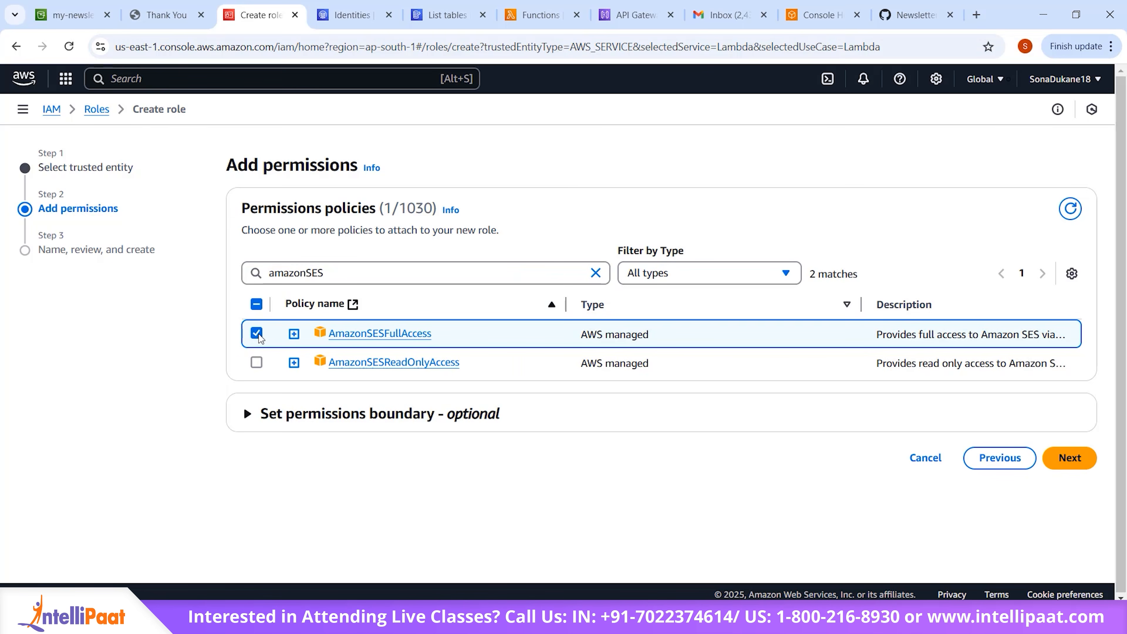
pyautogui.click(596, 273)
pyautogui.write('Amazon')
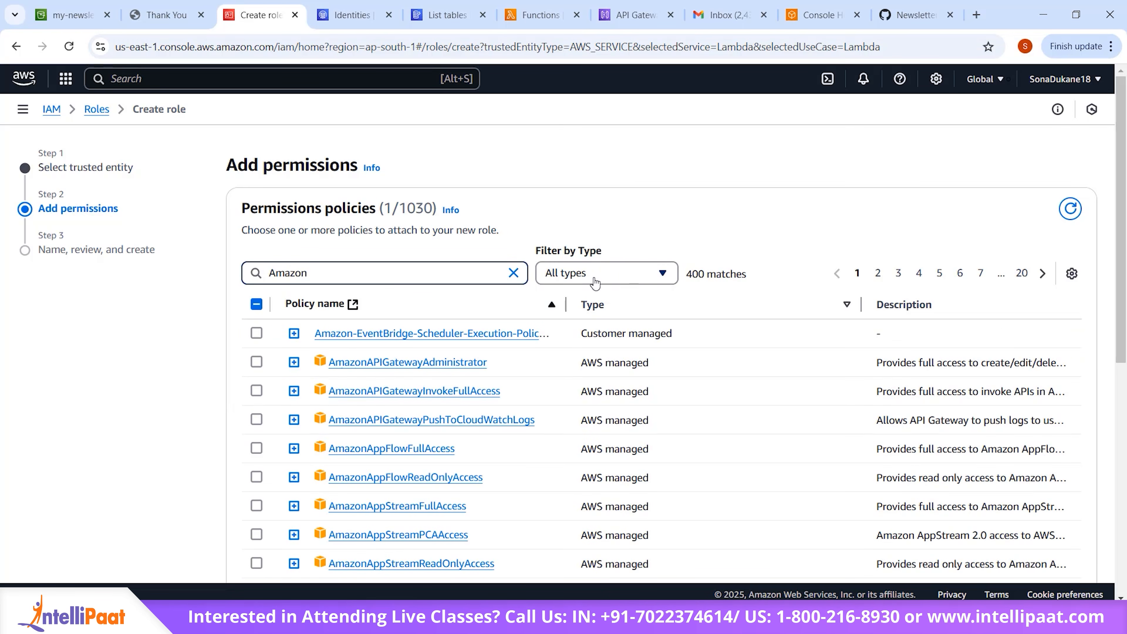
pyautogui.write('Dynamo')
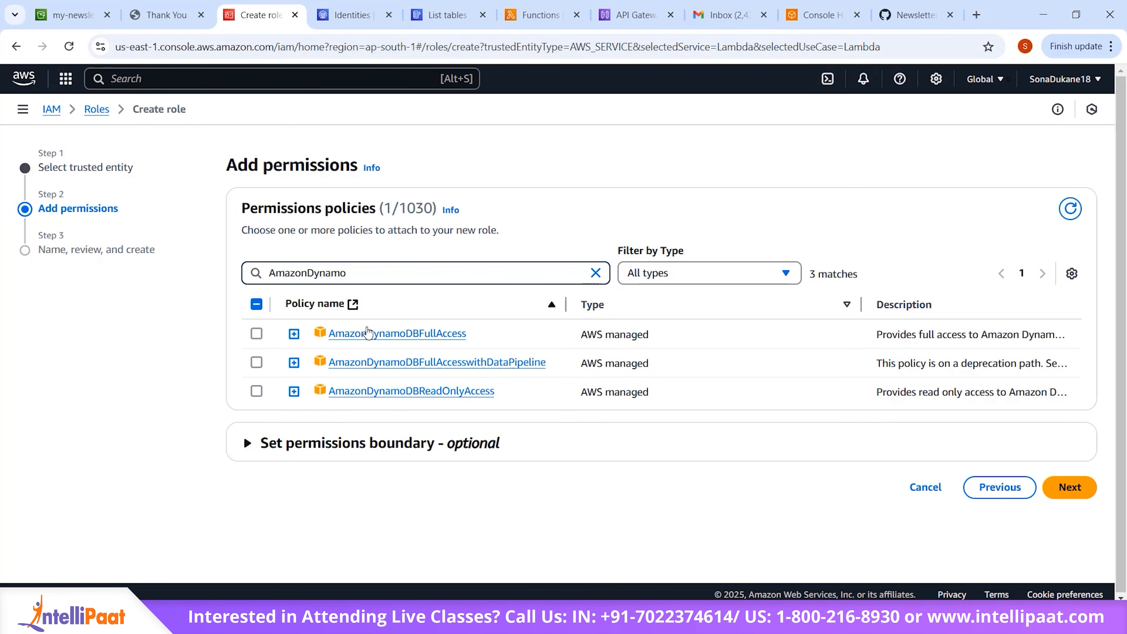
pyautogui.click(256, 333)
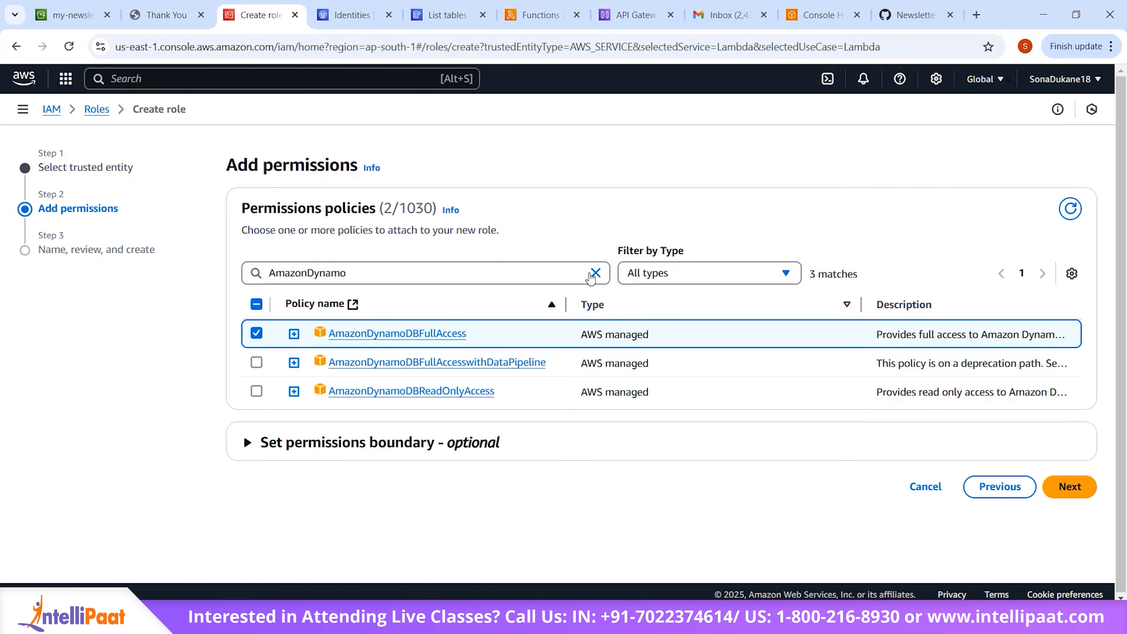
# Step: Add the AWS managed AWSLambdaBasicExecutionRole policy to the role and continue to the naming and review stage
pyautogui.click(594, 273)
pyautogui.write('Lambd')
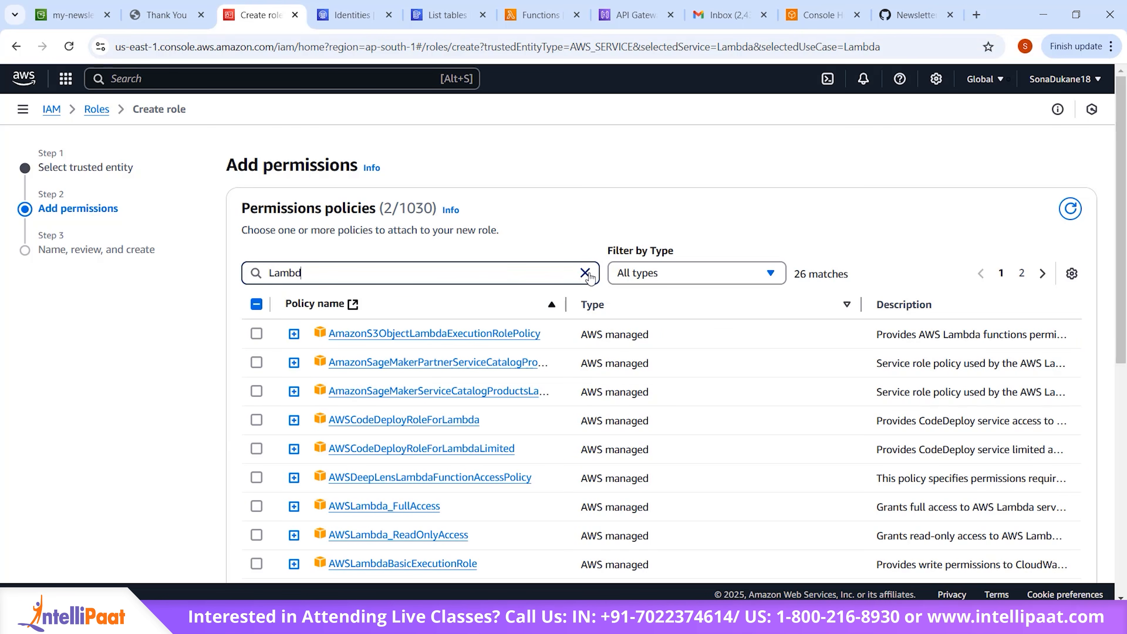
pyautogui.write('aBasic')
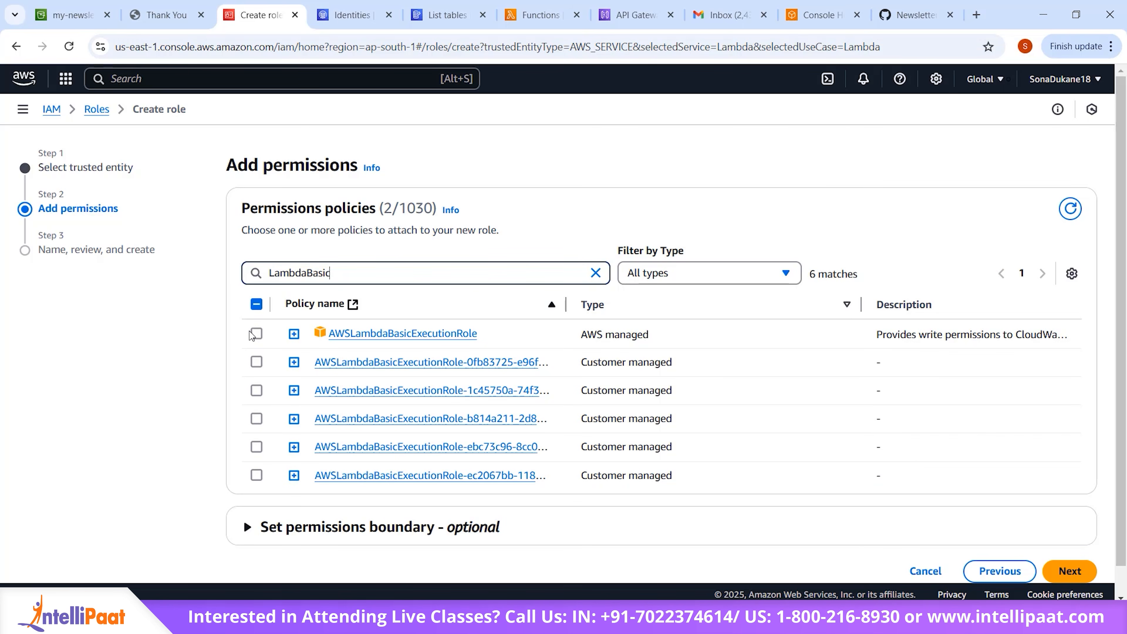
pyautogui.click(257, 333)
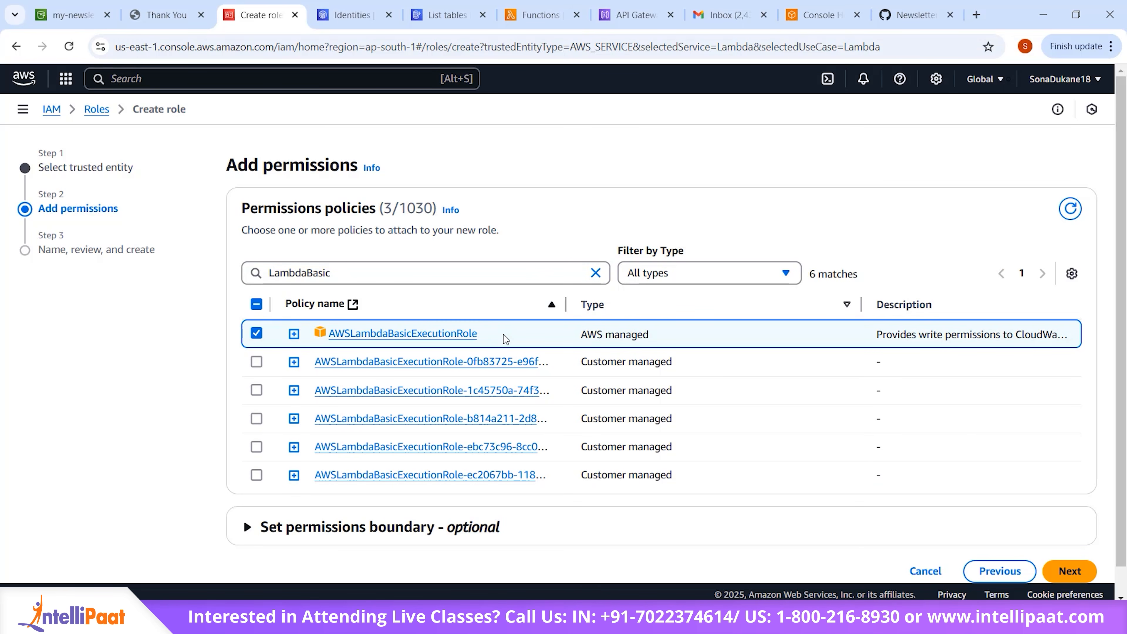
pyautogui.click(596, 273)
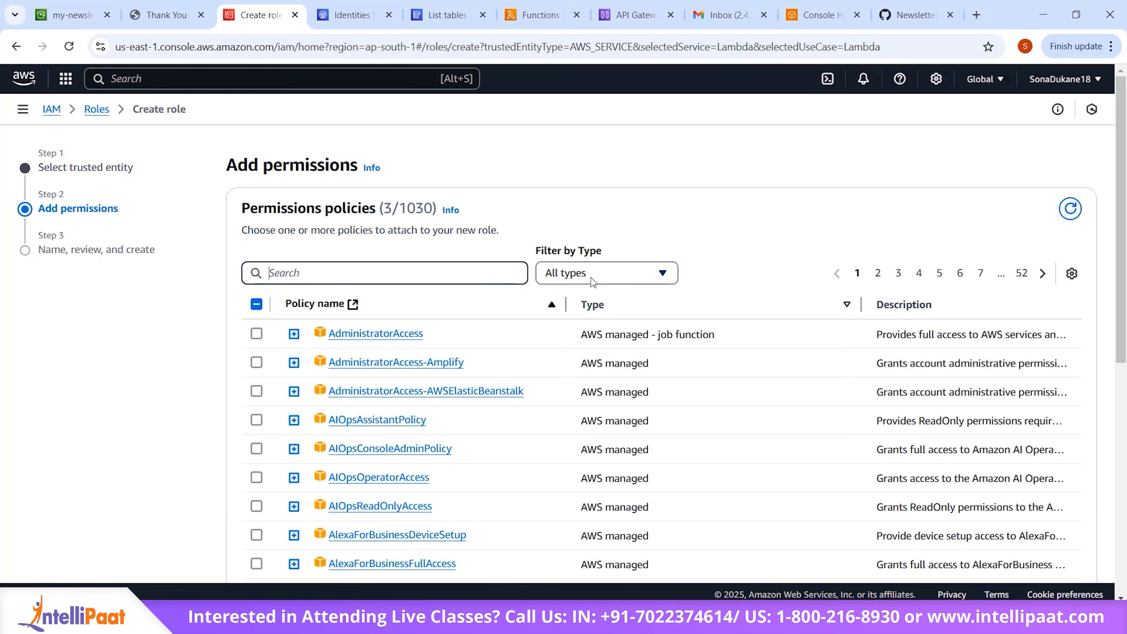
pyautogui.scroll(-8, 564, 323)
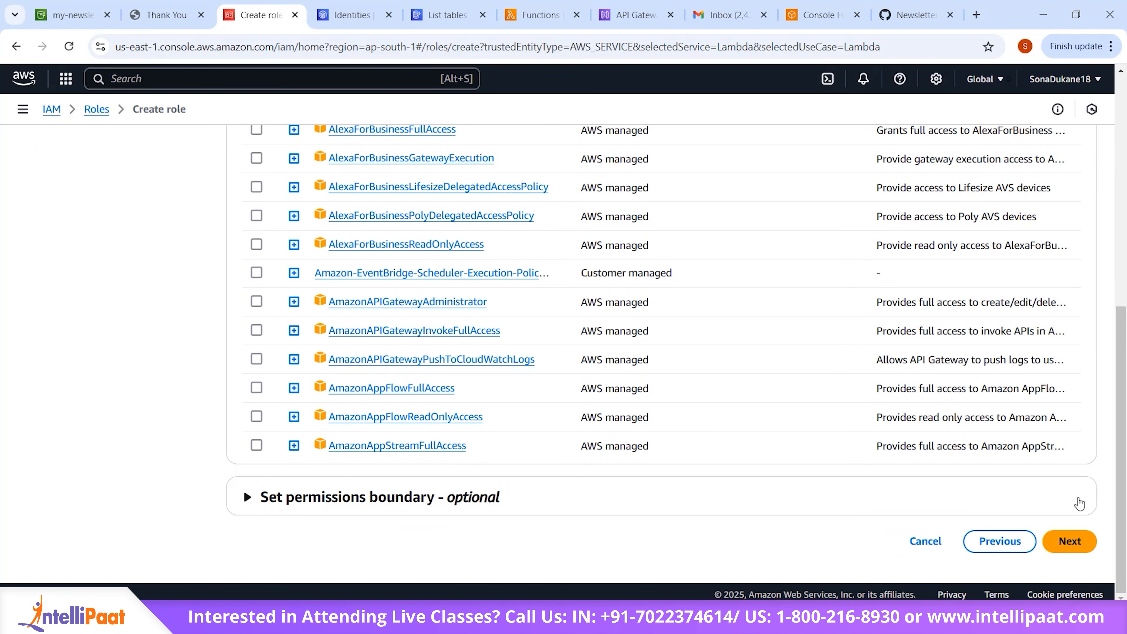
pyautogui.click(1070, 540)
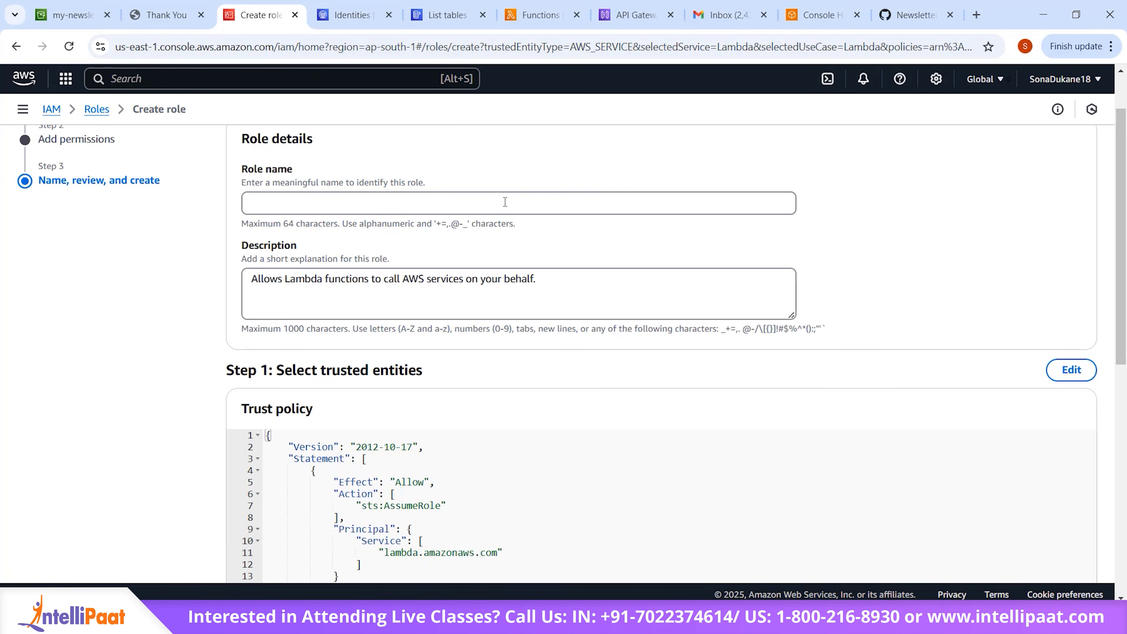
# Step: Name the new role SESDynamoDBfullacess
pyautogui.click(505, 202)
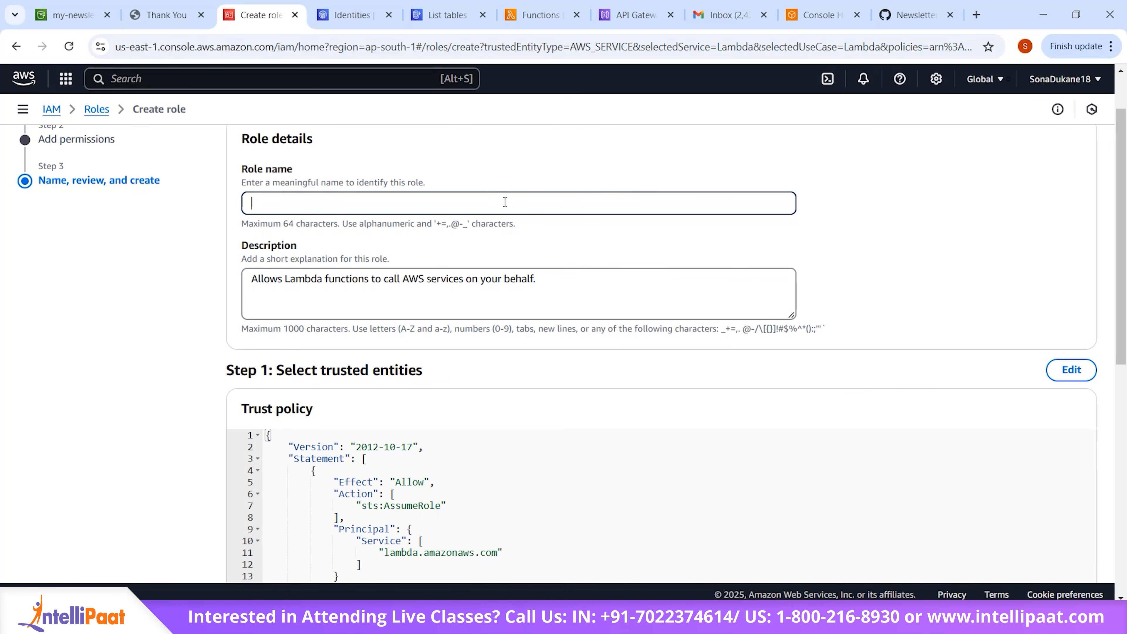
pyautogui.write('Lamba')
pyautogui.press('BackSpace')
pyautogui.press('BackSpace')
pyautogui.press('BackSpace')
pyautogui.press('BackSpace')
pyautogui.write('SESDynamoDBfullacess')
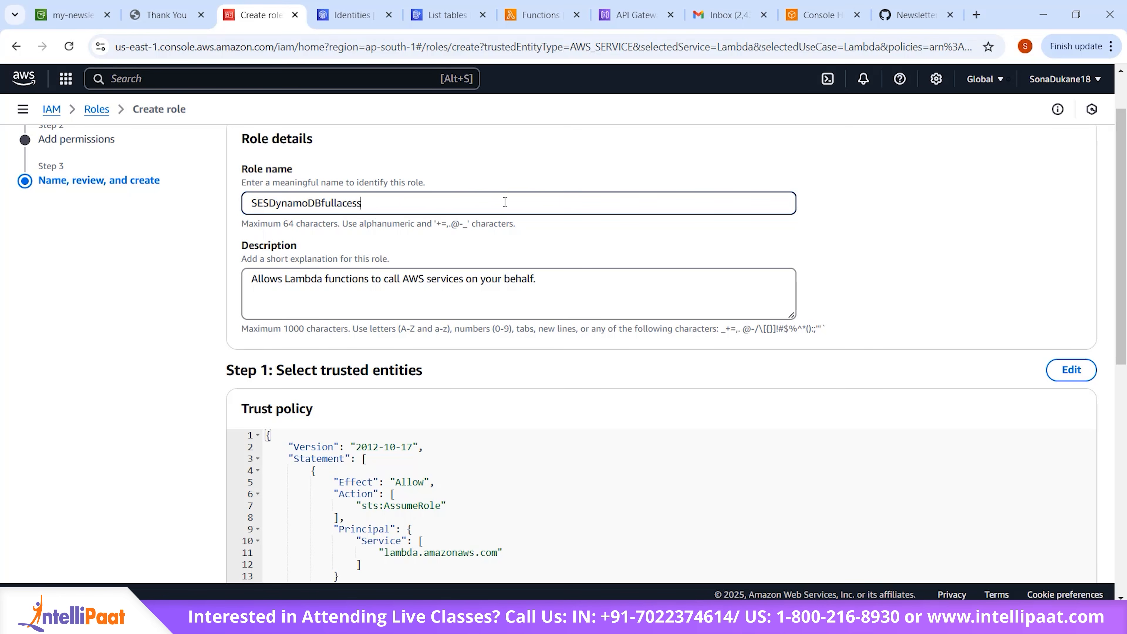
# Step: Change the role name to SESDynamoDBfullAccessLambda and create the role
pyautogui.press('BackSpace')
pyautogui.press('BackSpace')
pyautogui.press('BackSpace')
pyautogui.press('BackSpace')
pyautogui.write('AccessLambda')
pyautogui.scroll(-10, 594, 265)
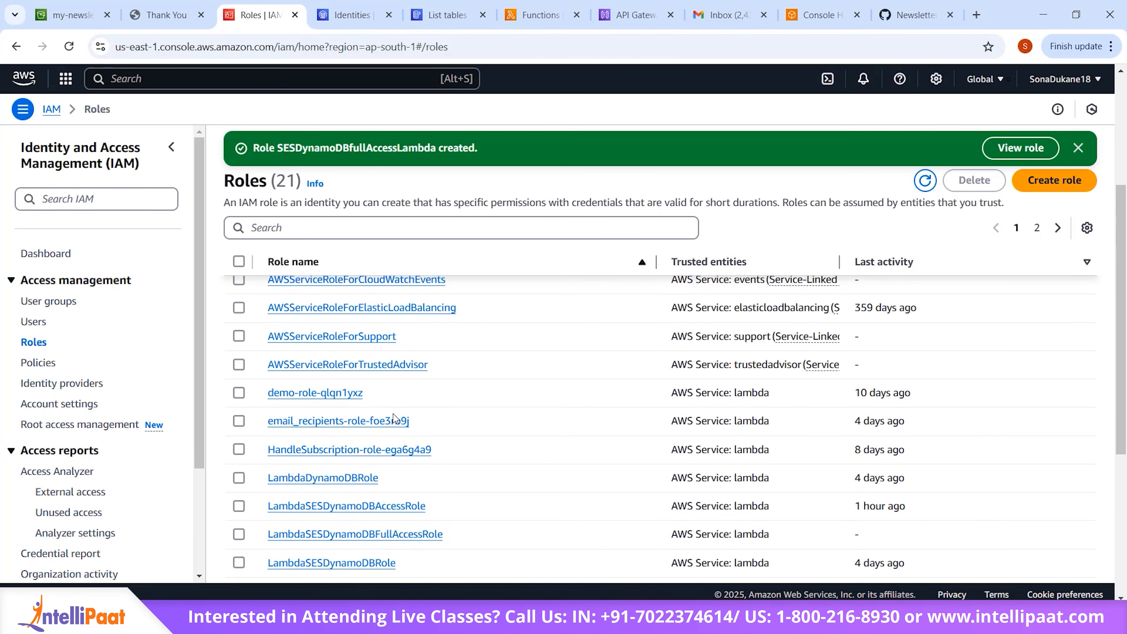
# Step: Search the IAM roles for SESDyna and select the SESDynamoDBfullAccessLambda role in the list
pyautogui.scroll(5, 394, 420)
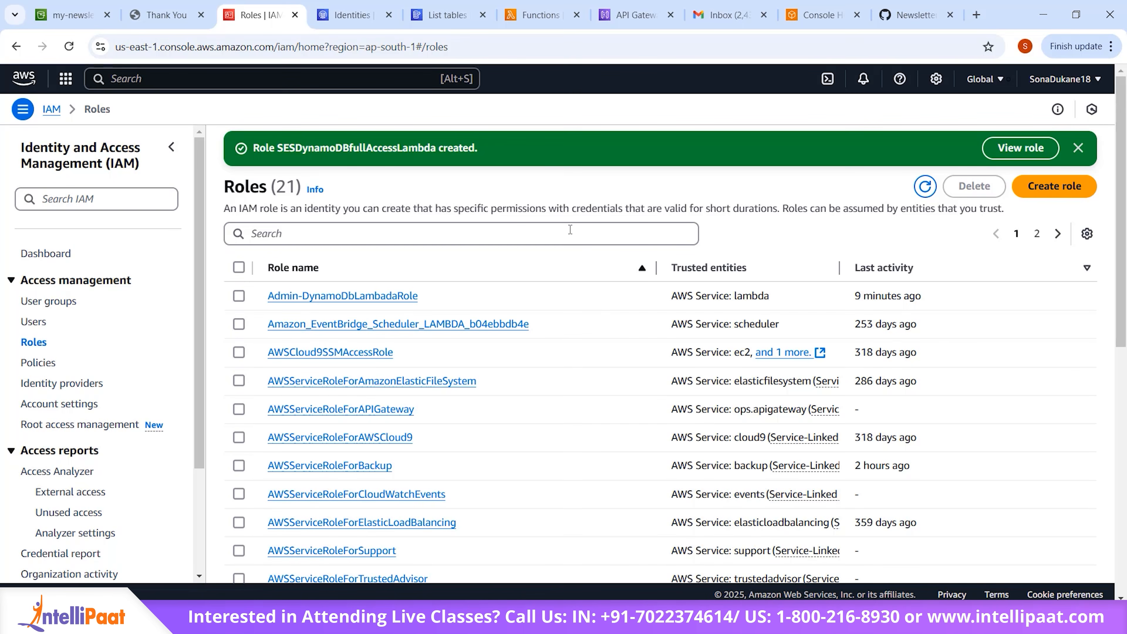
pyautogui.click(570, 230)
pyautogui.write('SESlambda')
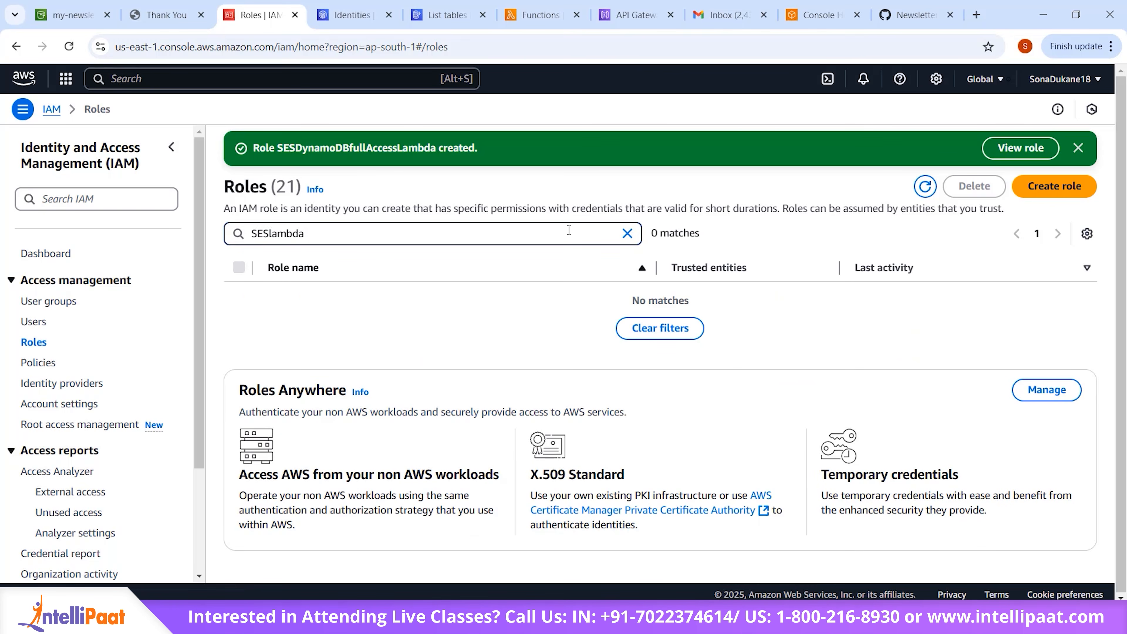
pyautogui.press('BackSpace')
pyautogui.press('BackSpace')
pyautogui.press('BackSpace')
pyautogui.press('BackSpace')
pyautogui.press('BackSpace')
pyautogui.press('BackSpace')
pyautogui.write('Dyna')
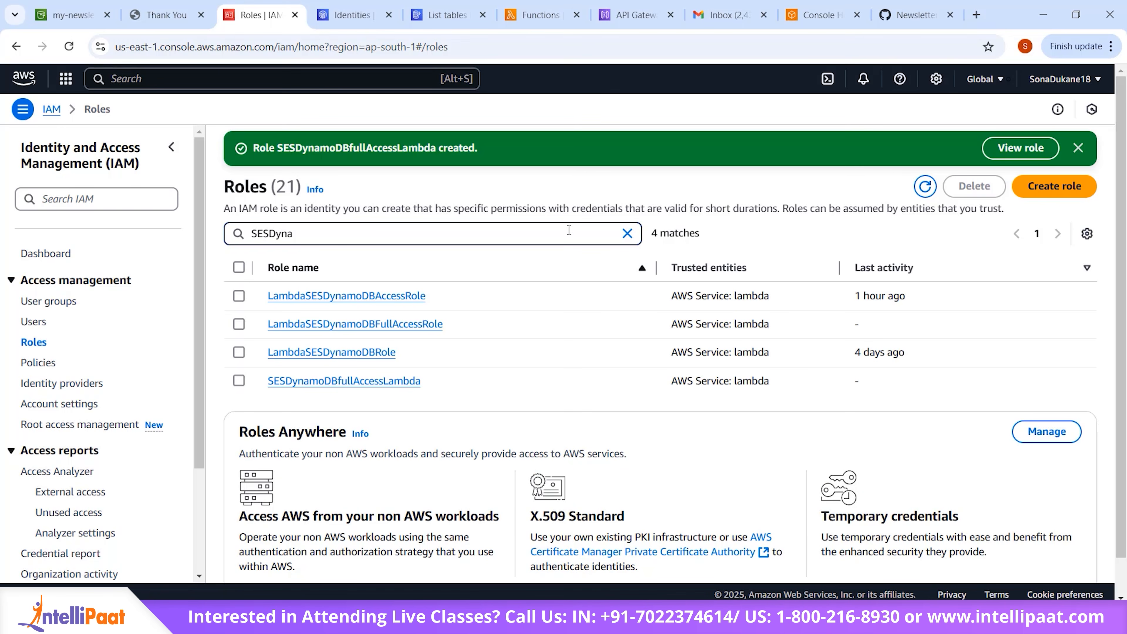
pyautogui.click(239, 381)
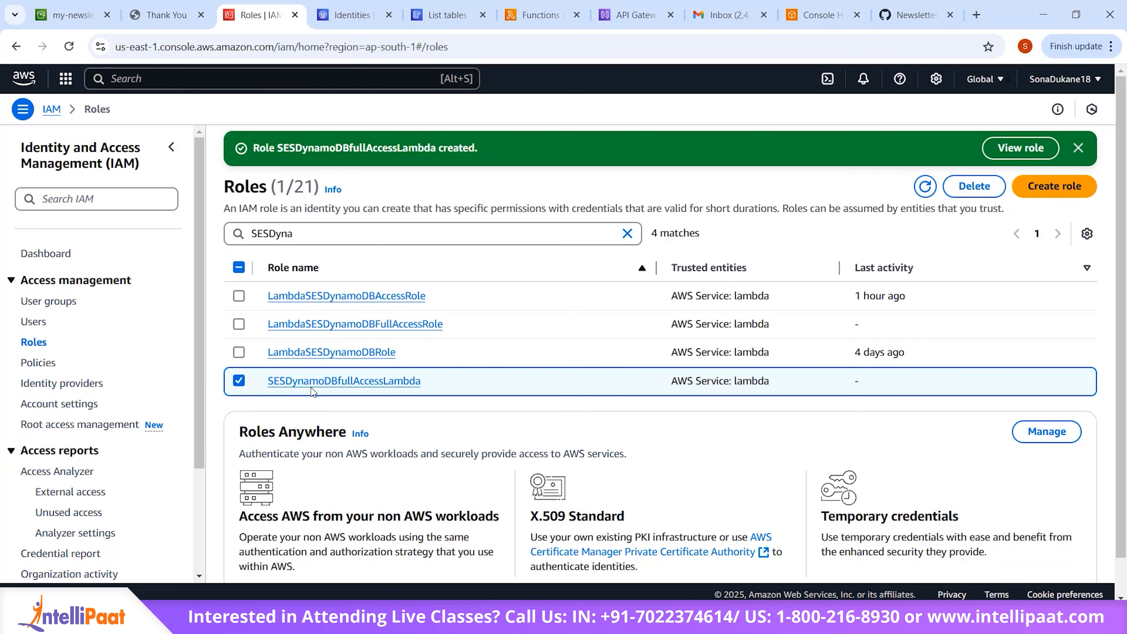
# Step: Switch to the Amazon Simple Email Service console and open its list of identities
pyautogui.click(341, 24)
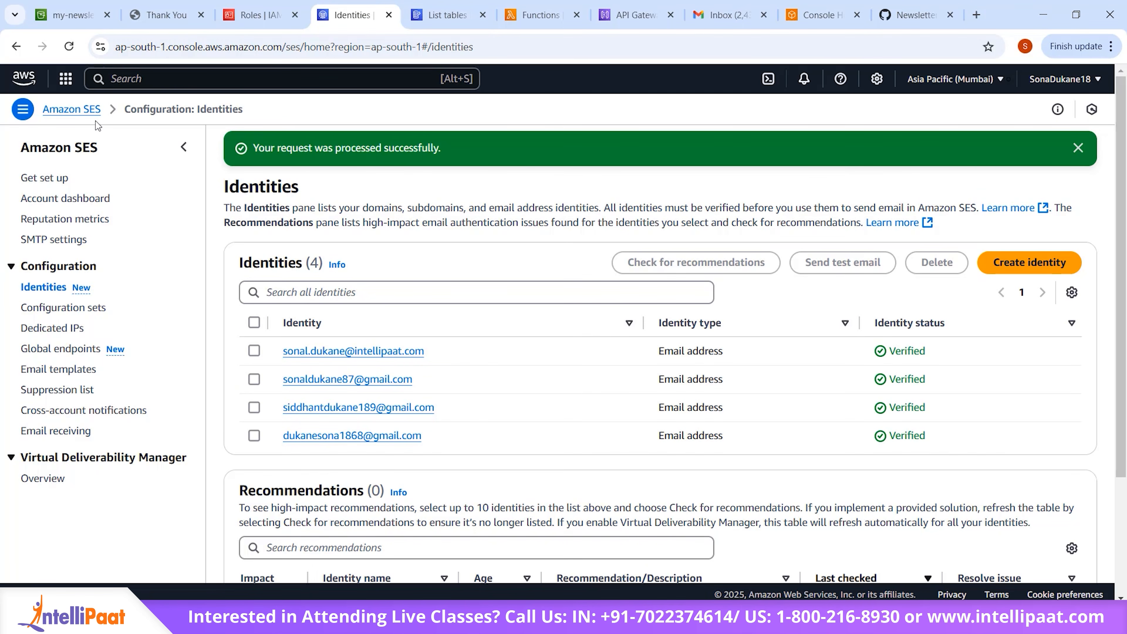
pyautogui.click(191, 79)
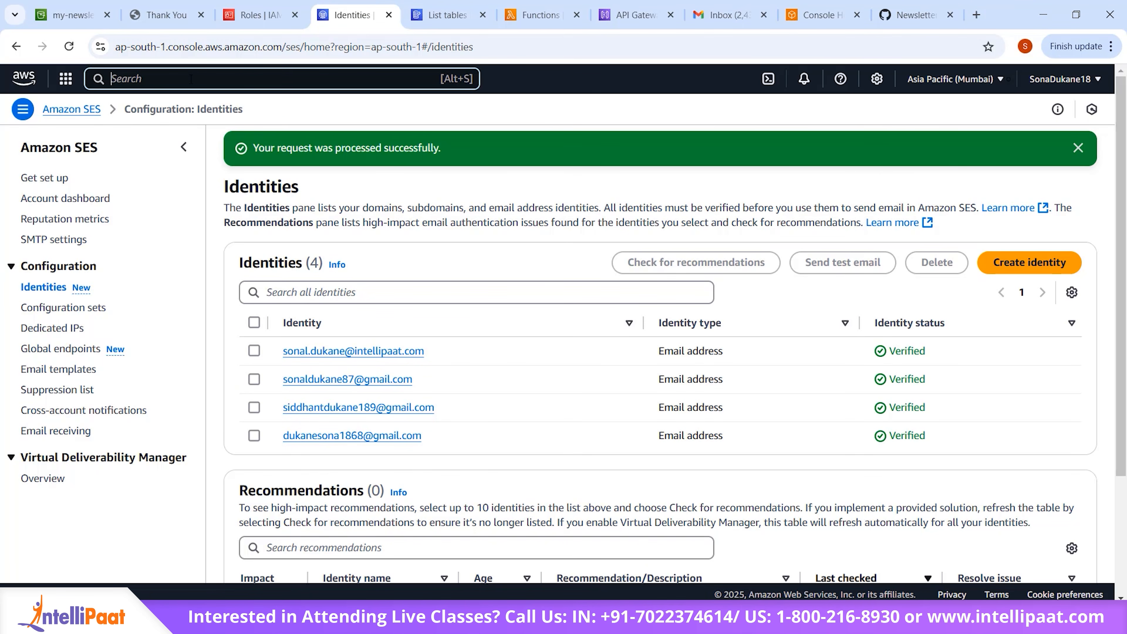
pyautogui.write('SES')
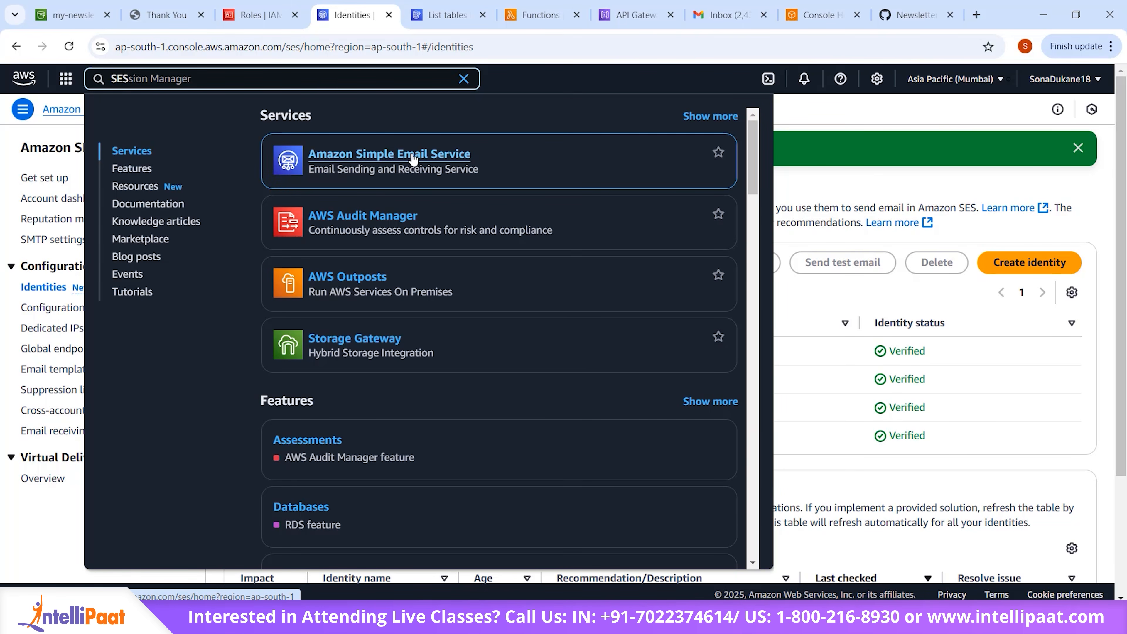
pyautogui.click(413, 159)
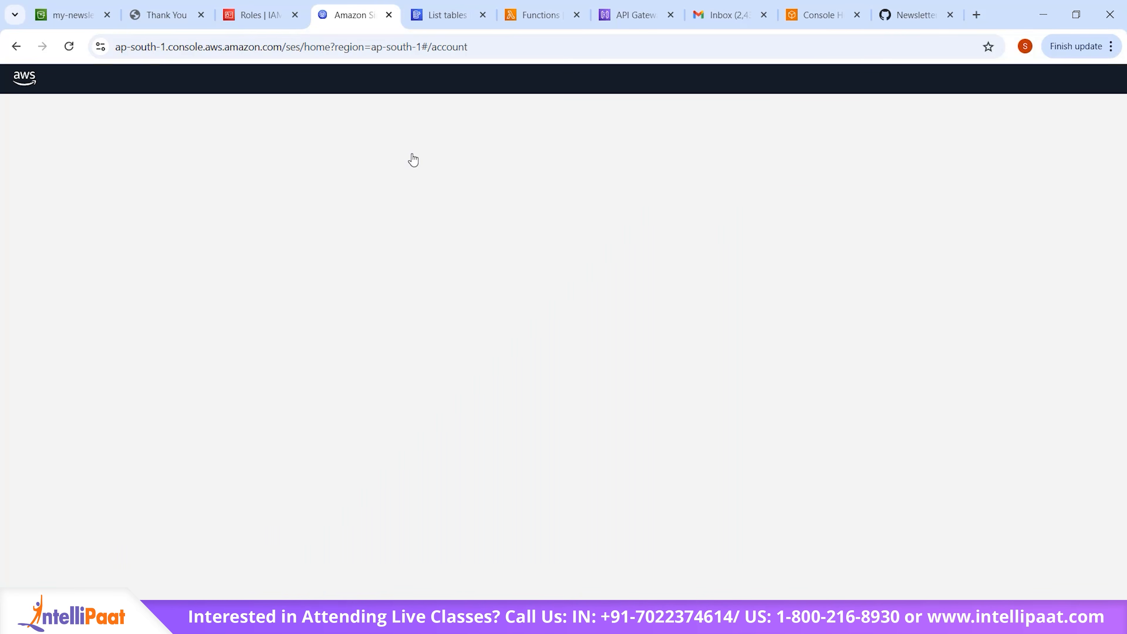
pyautogui.click(44, 287)
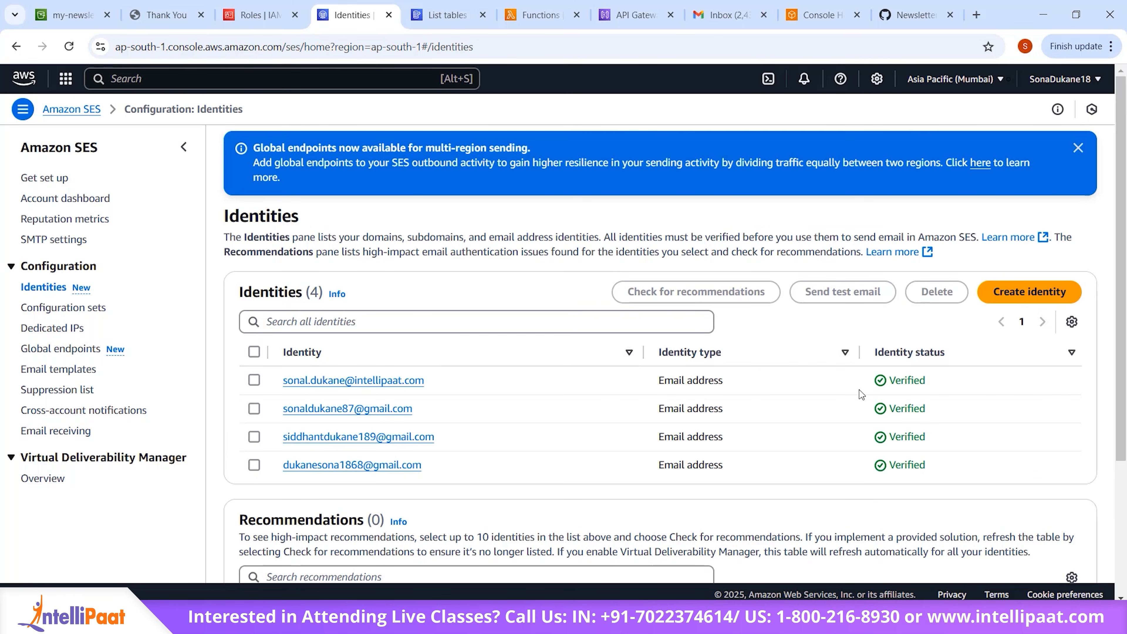
# Step: Create a new SES identity of type Email address, entering the sample email address to verify
pyautogui.click(1034, 293)
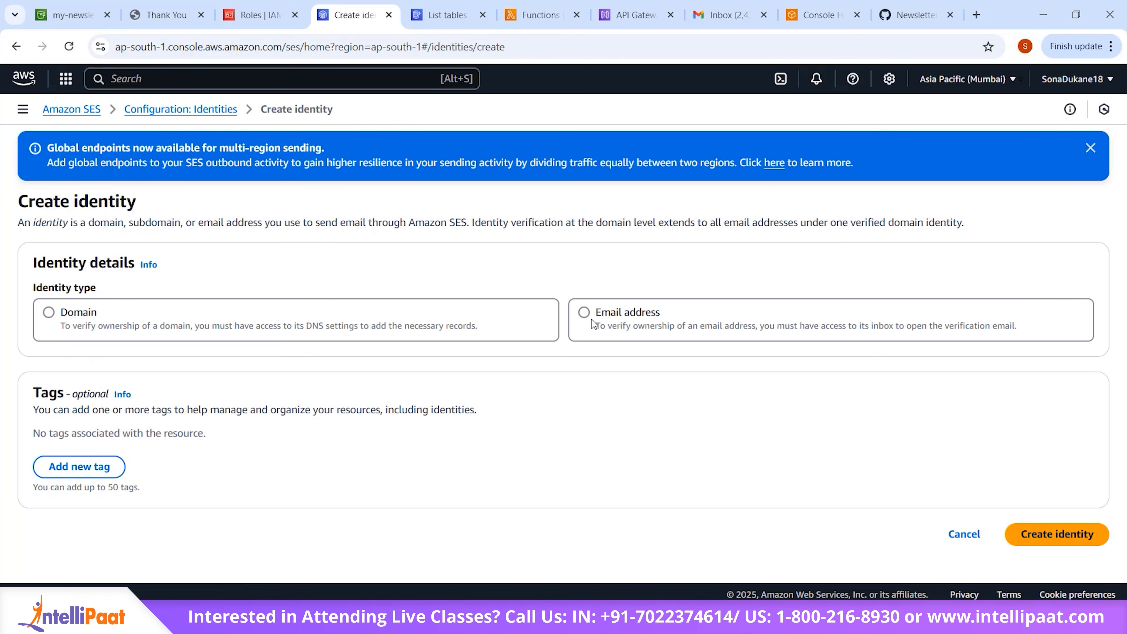
pyautogui.click(581, 312)
pyautogui.scroll(-3, 432, 448)
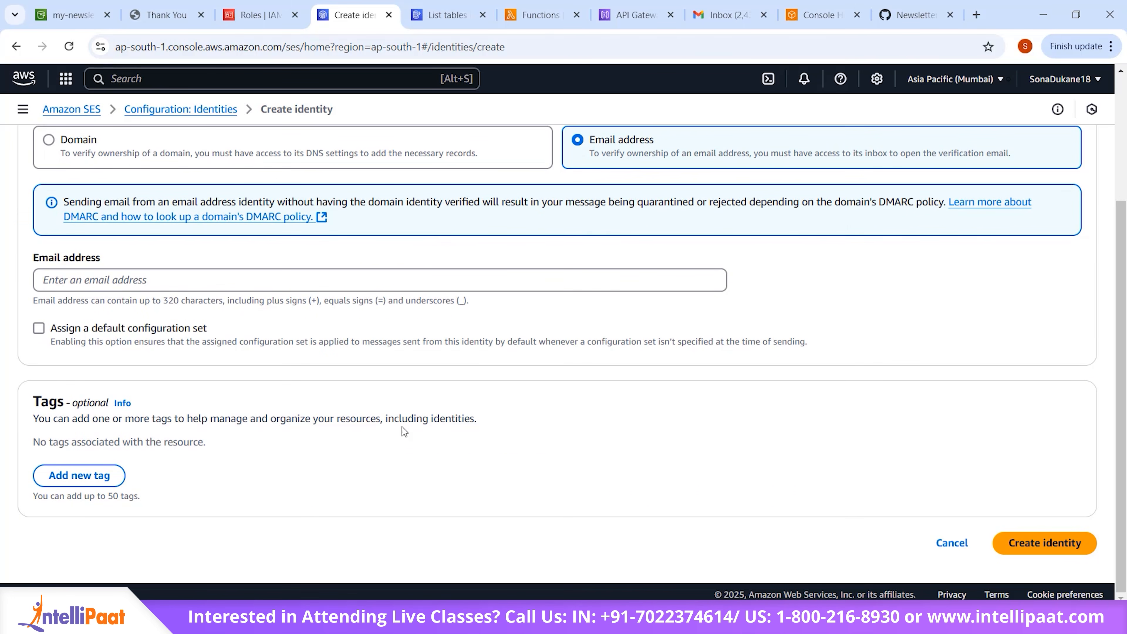
pyautogui.click(420, 279)
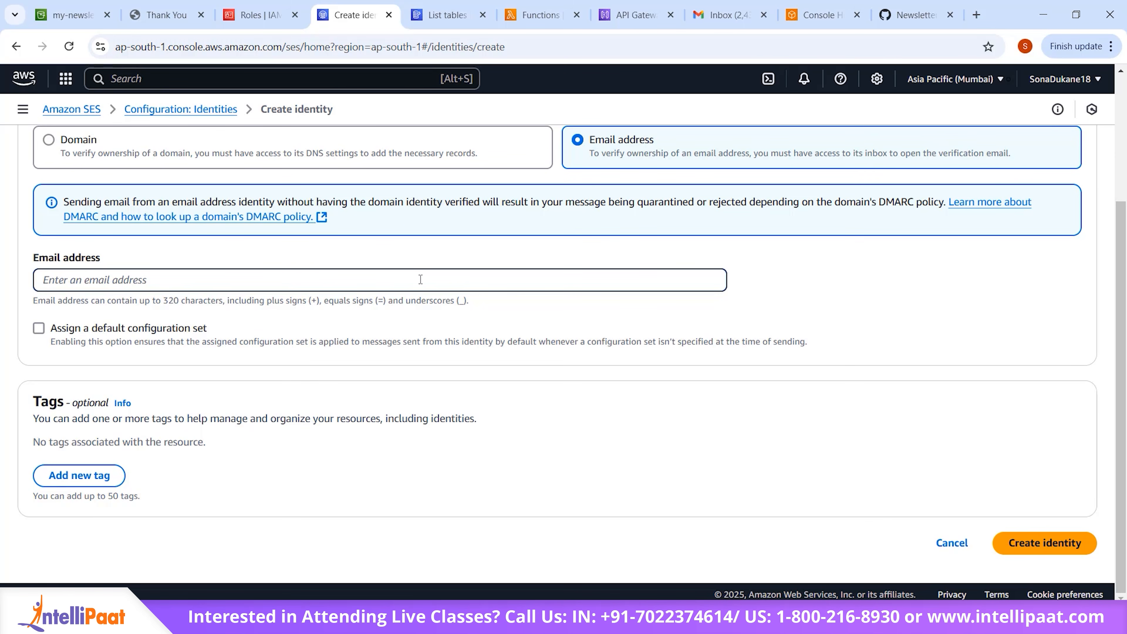
pyautogui.write('example.com')
pyautogui.click(83, 279)
pyautogui.write('@gmail')
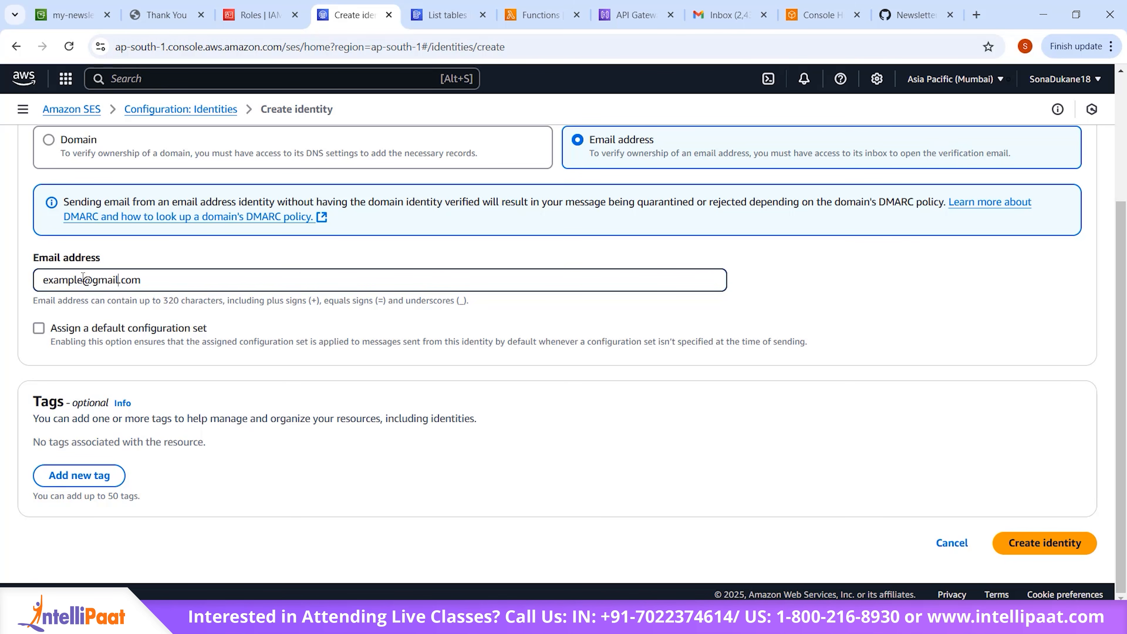
pyautogui.click(1036, 545)
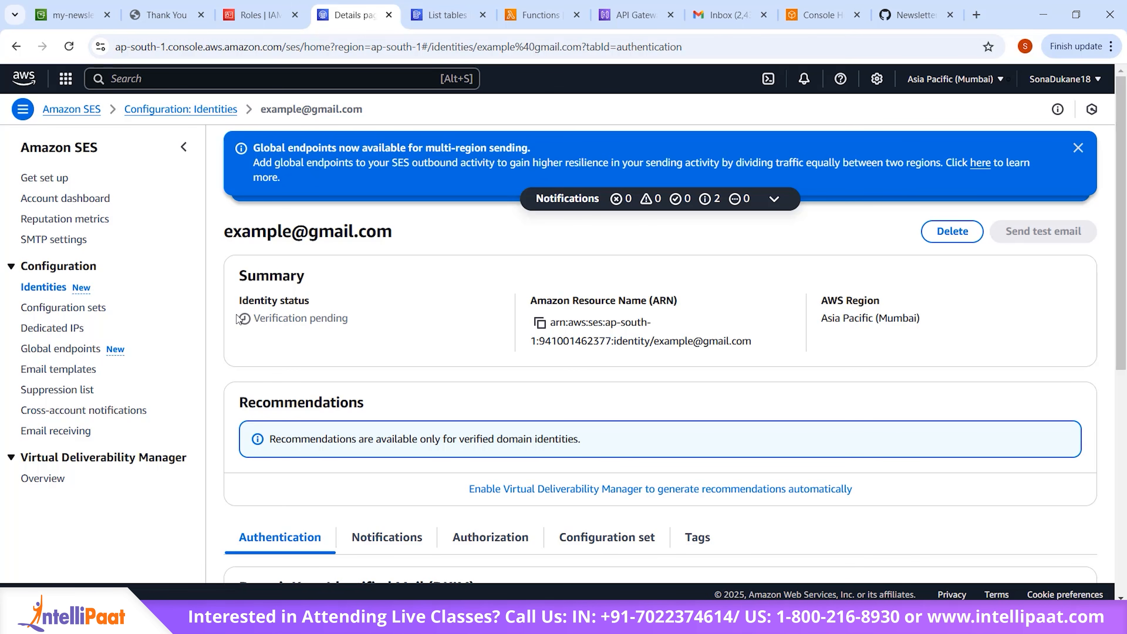
# Step: Examine the new email identity's details page, including its summary, recommendations and authentication settings
pyautogui.scroll(-5, 483, 383)
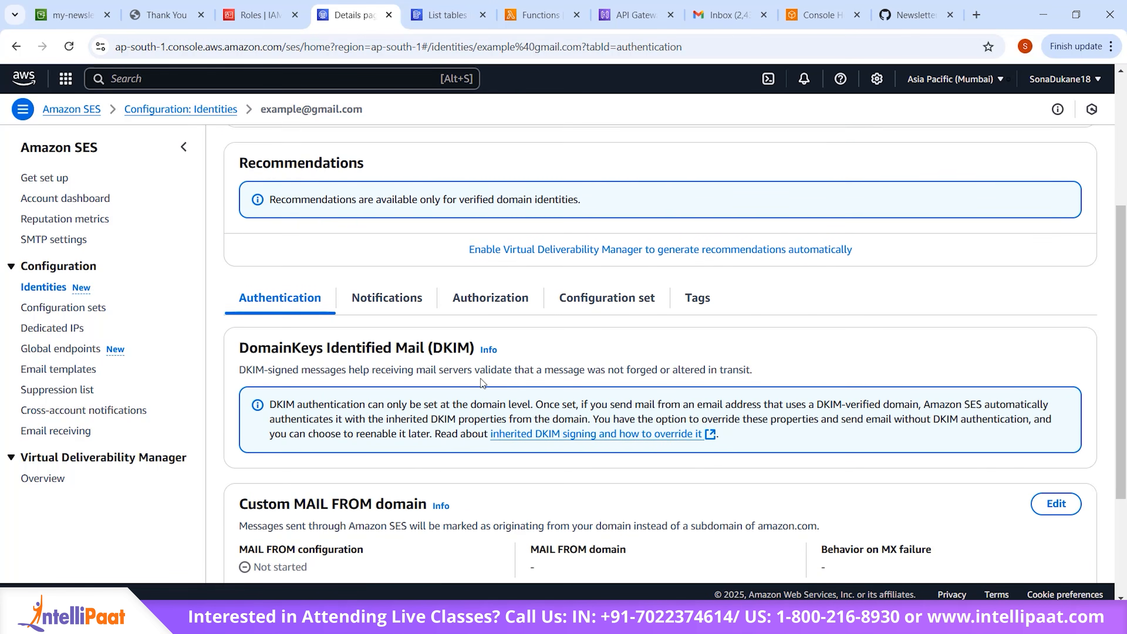
pyautogui.scroll(5, 483, 383)
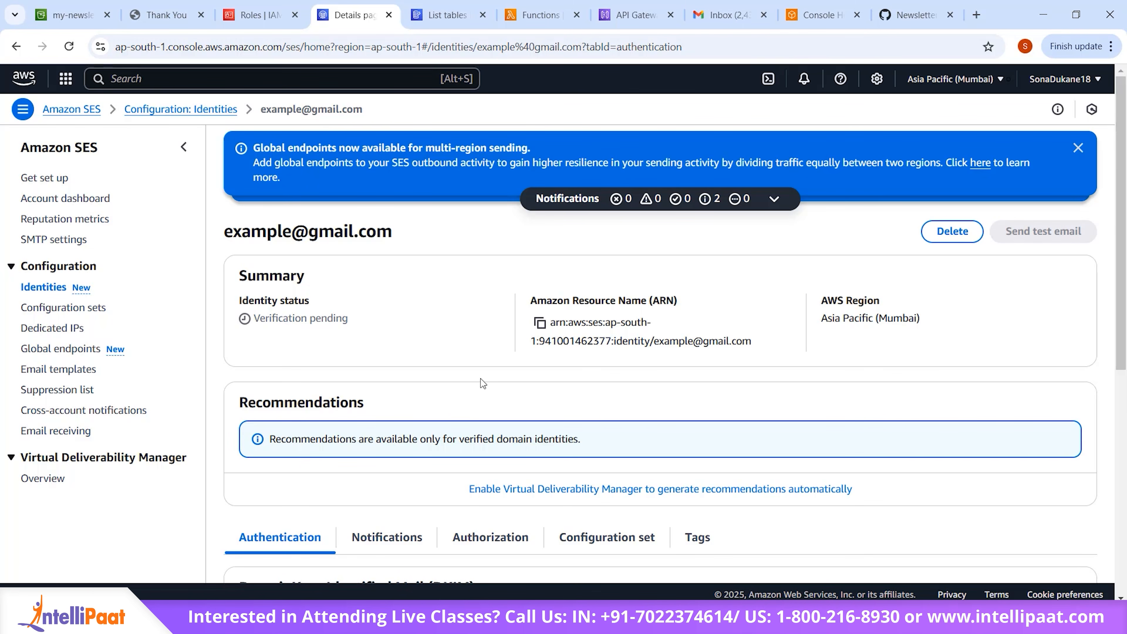
pyautogui.scroll(-5, 480, 379)
pyautogui.scroll(5, 480, 379)
pyautogui.scroll(-5, 481, 379)
pyautogui.scroll(5, 481, 378)
# Step: Return to the SES identities list and check the verification status of the newly added email identity
pyautogui.click(47, 290)
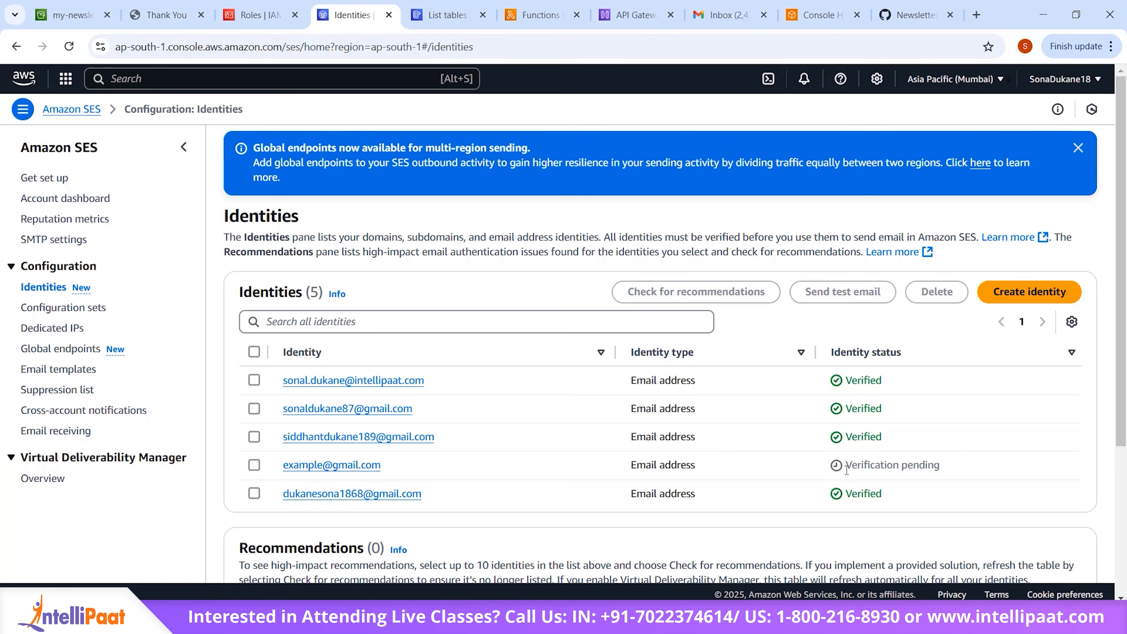
pyautogui.moveTo(848, 464); pyautogui.dragTo(950, 460)
pyautogui.click(950, 460)
pyautogui.scroll(-5, 750, 538)
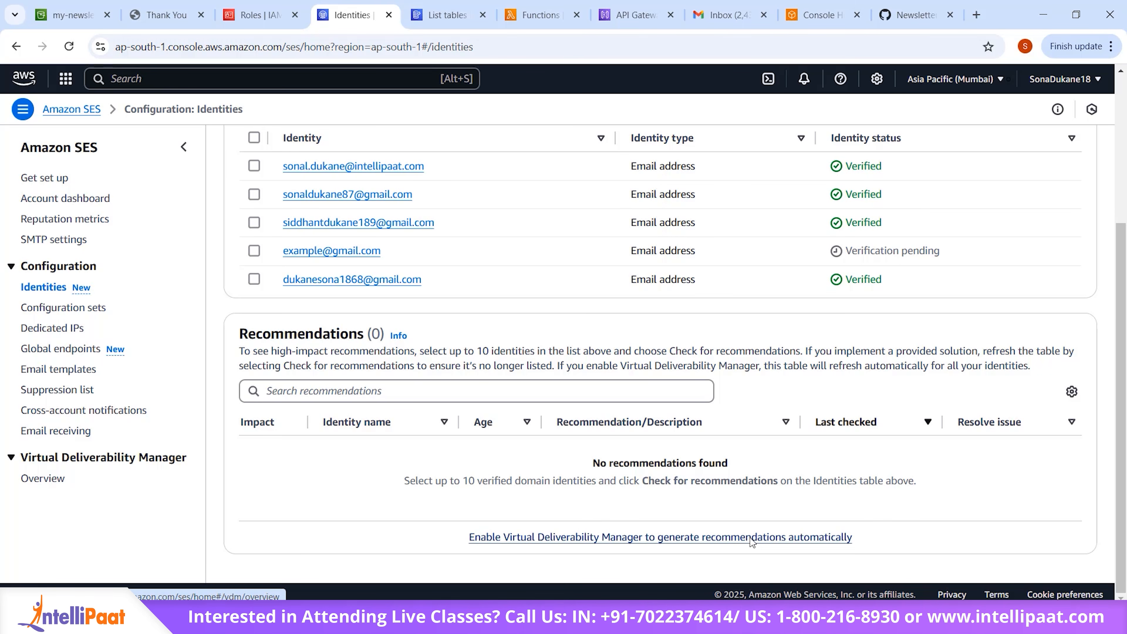
pyautogui.scroll(3, 751, 541)
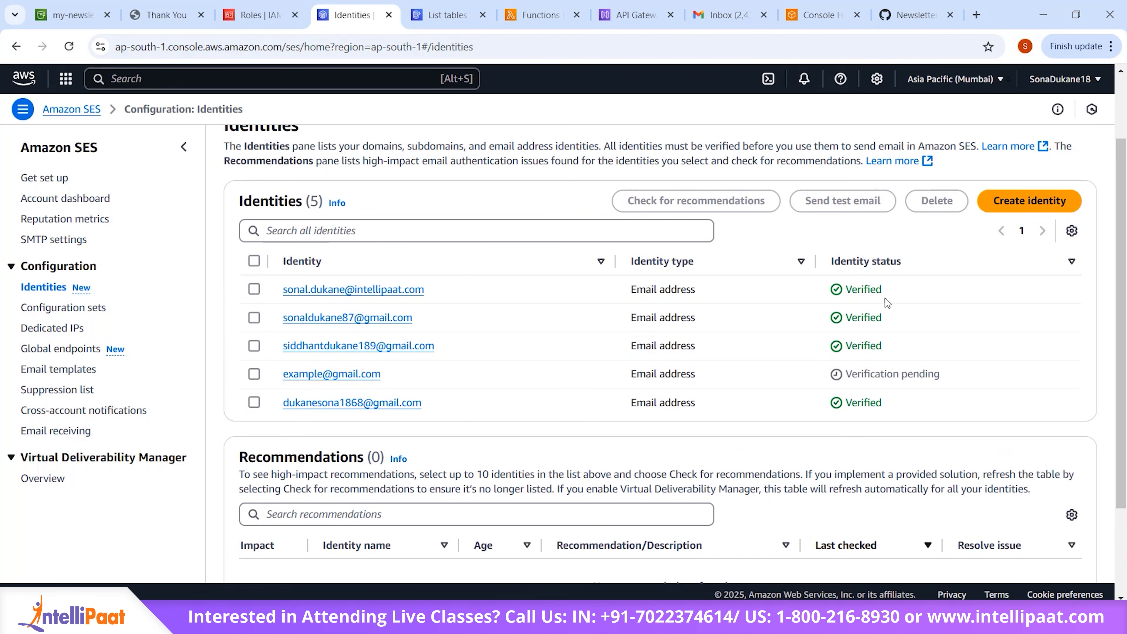
pyautogui.scroll(2, 917, 441)
pyautogui.scroll(-3, 916, 440)
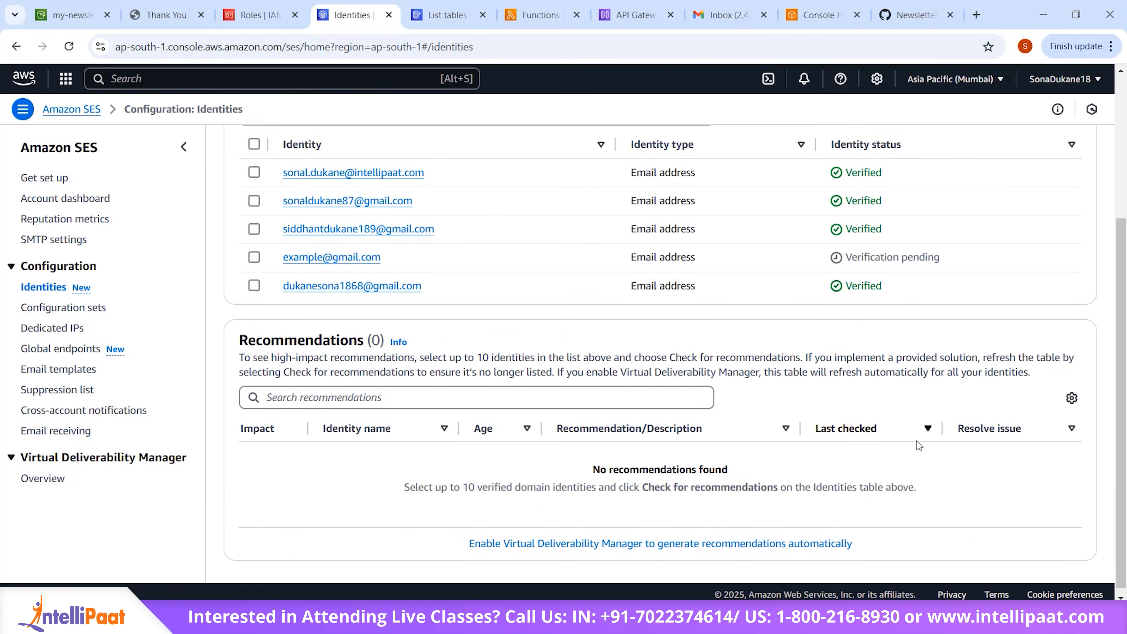
pyautogui.scroll(3, 916, 441)
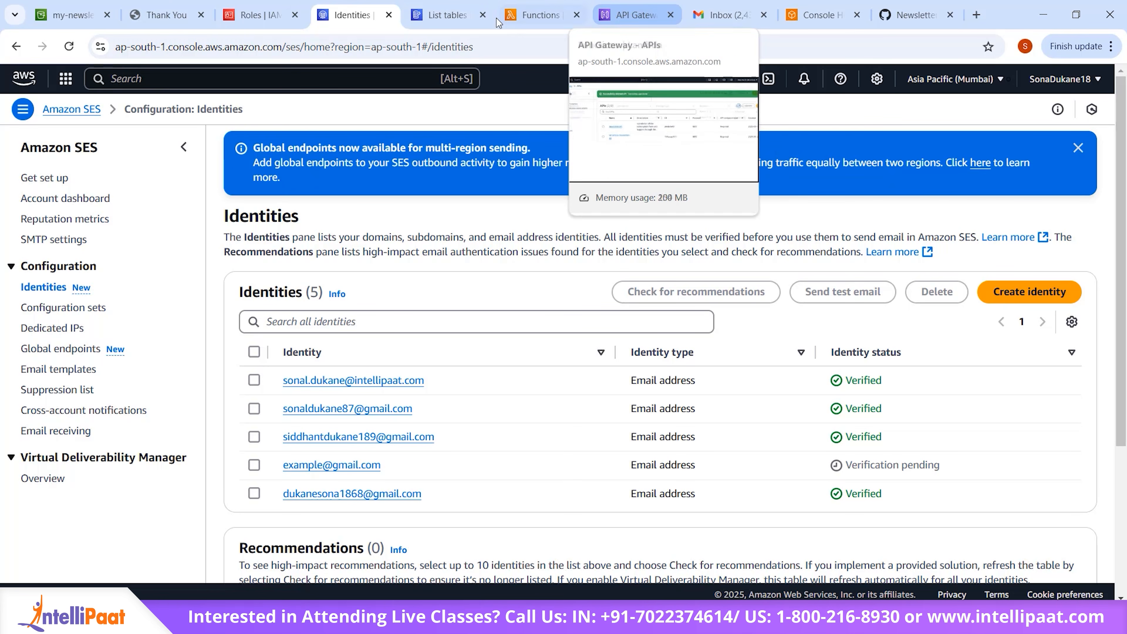
# Step: Switch to the DynamoDB tables and start a new table named Subscriber
pyautogui.click(440, 15)
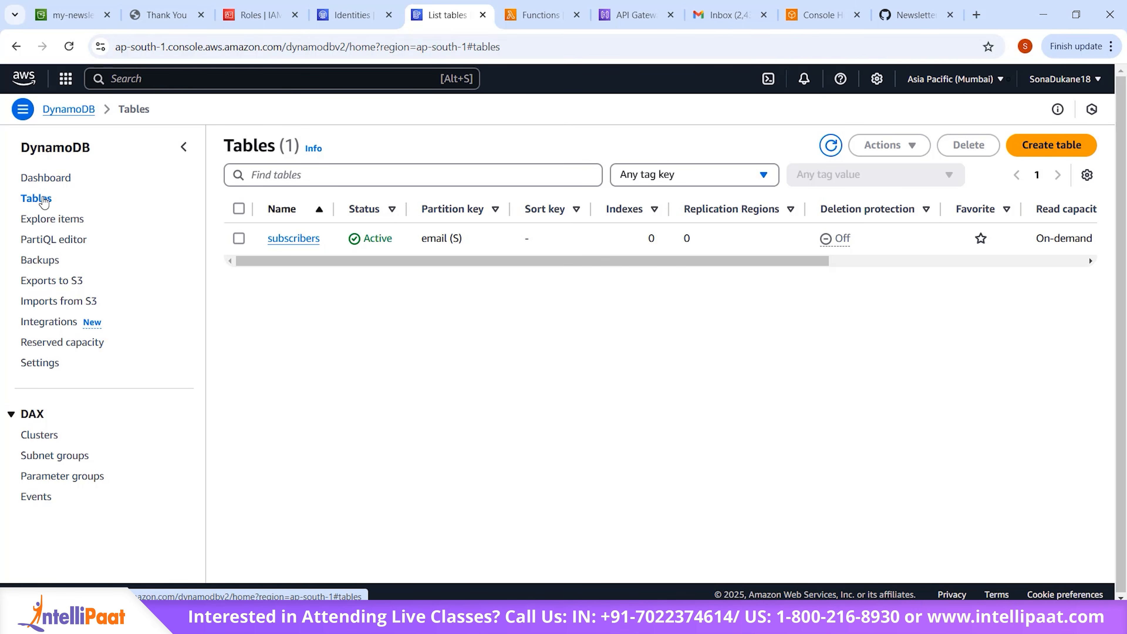
pyautogui.click(48, 180)
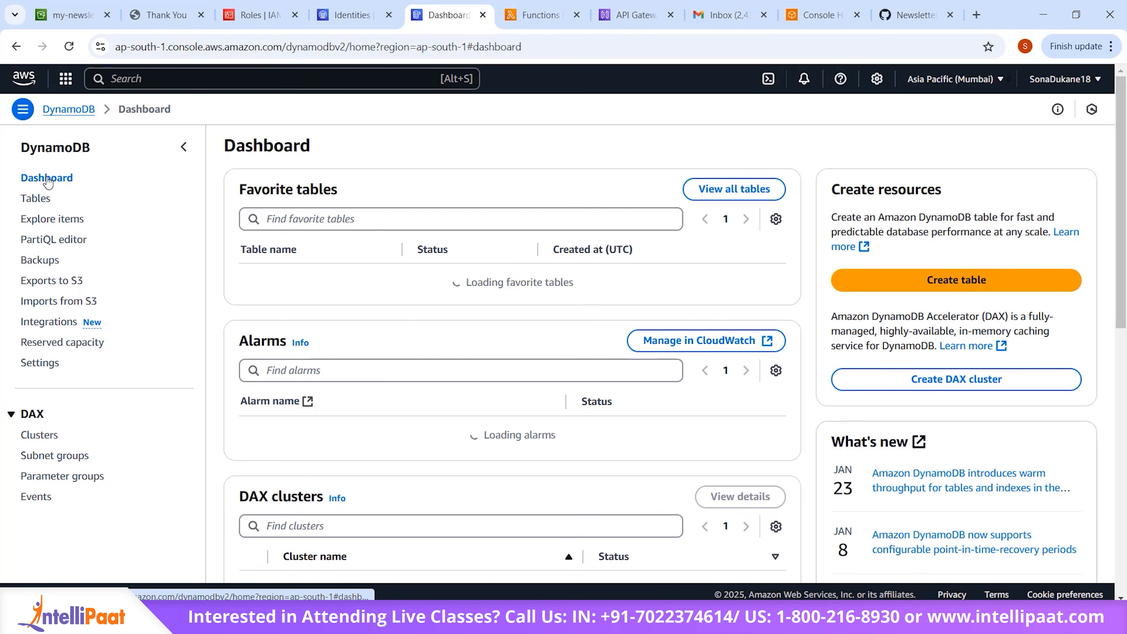
pyautogui.click(34, 200)
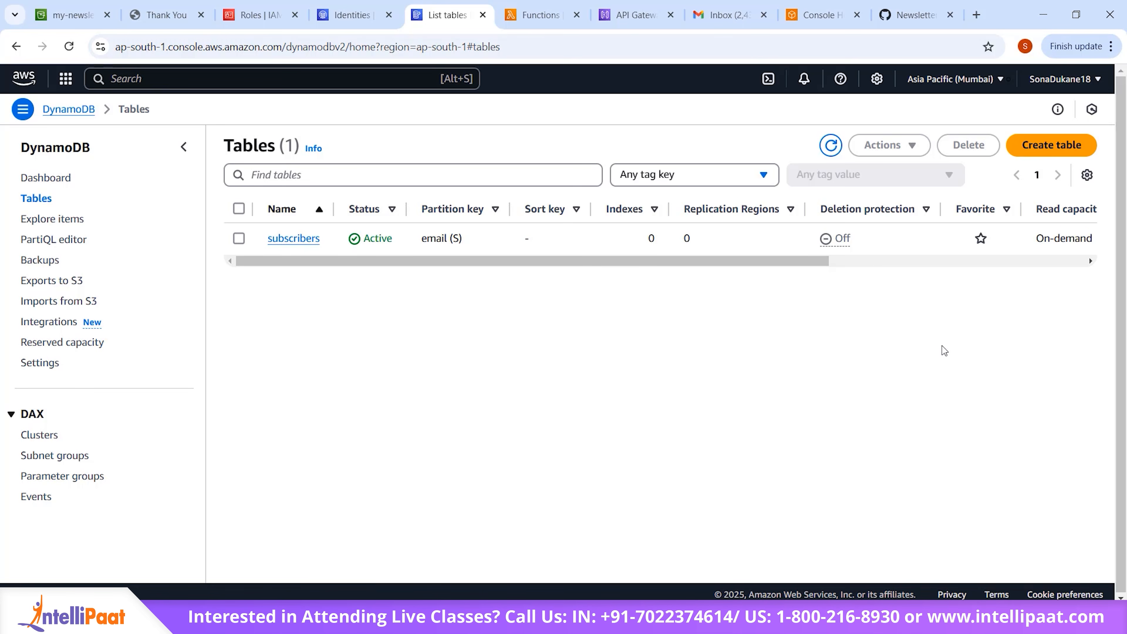
pyautogui.click(1051, 145)
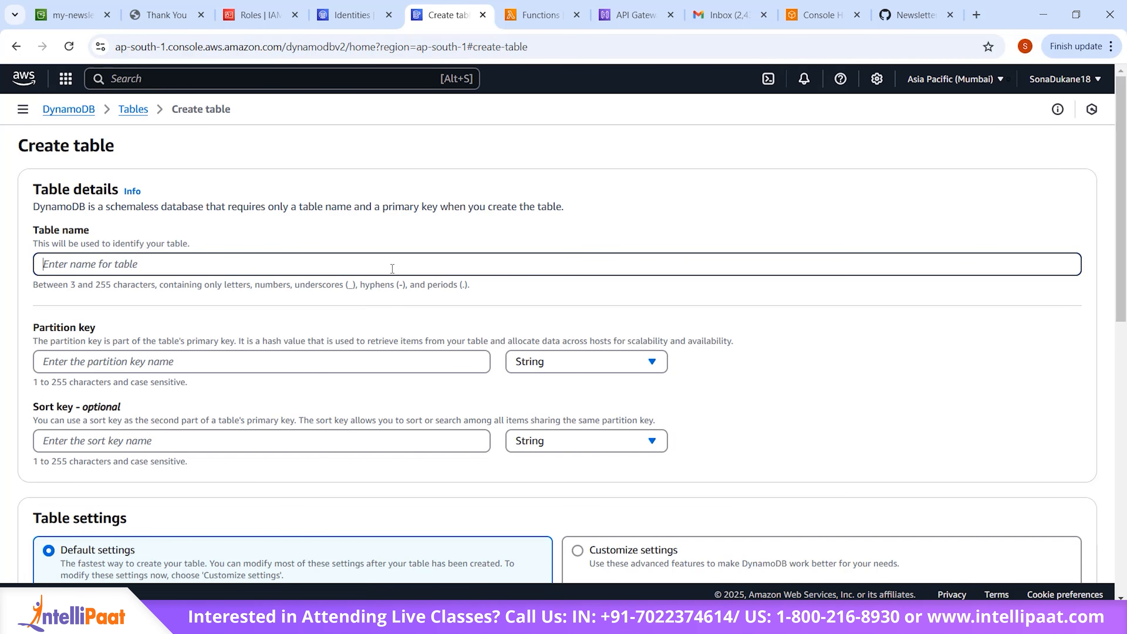
pyautogui.write('Subscribers')
pyautogui.press('BackSpace')
# Step: Set email as the Subscriber table's String partition key and create the table with the default settings
pyautogui.scroll(-3, 392, 268)
pyautogui.click(295, 228)
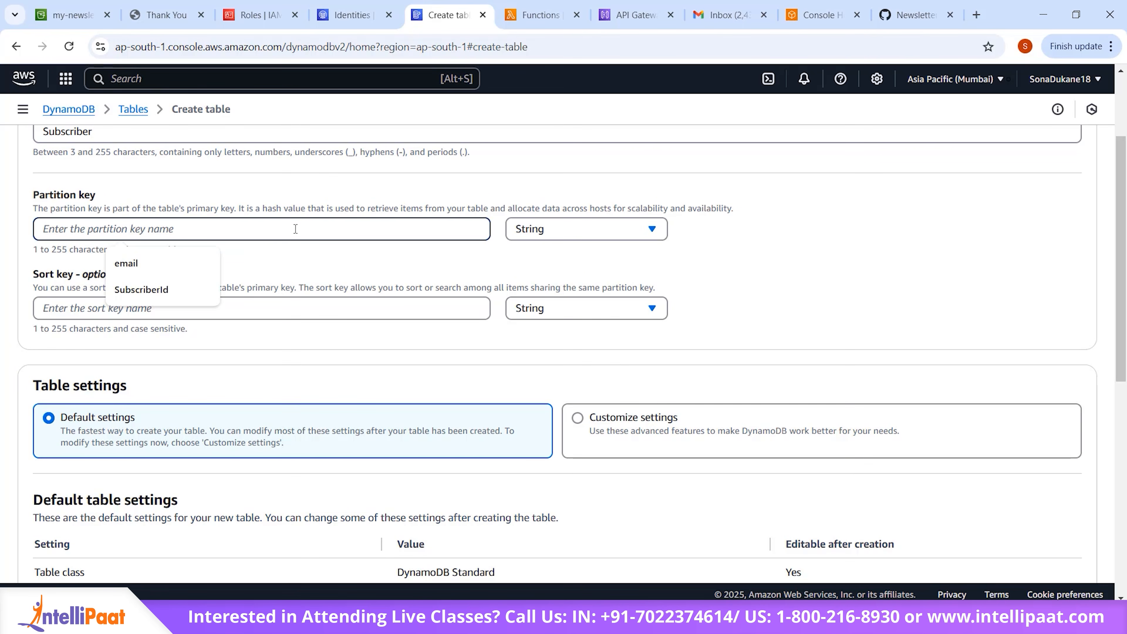
pyautogui.click(159, 266)
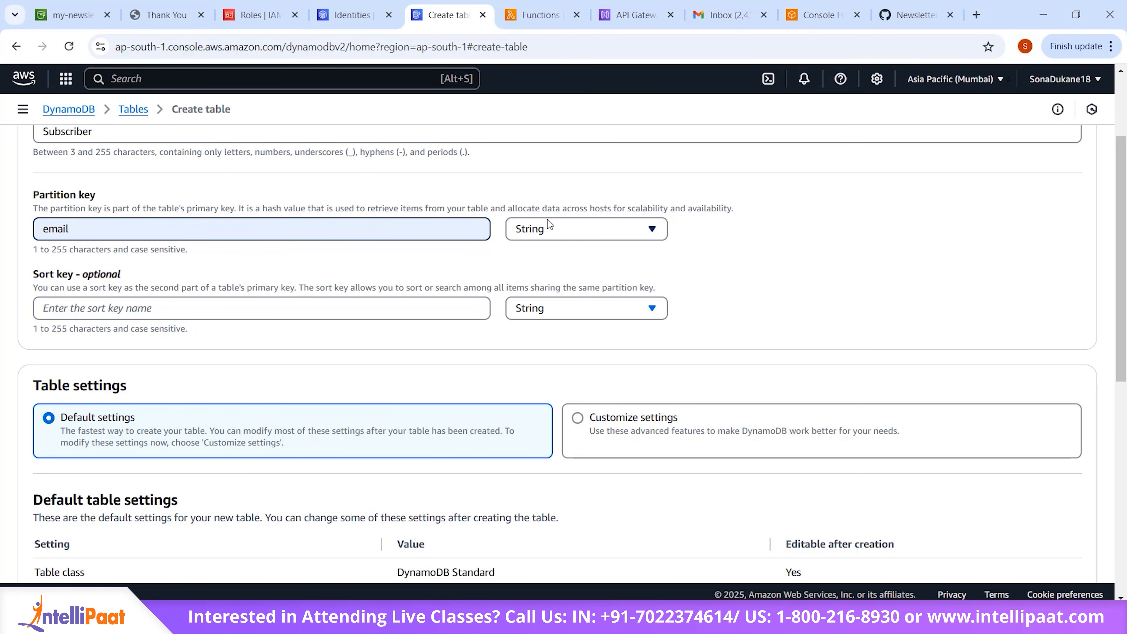
pyautogui.scroll(-3, 593, 366)
pyautogui.scroll(-1, 590, 361)
pyautogui.scroll(7, 799, 444)
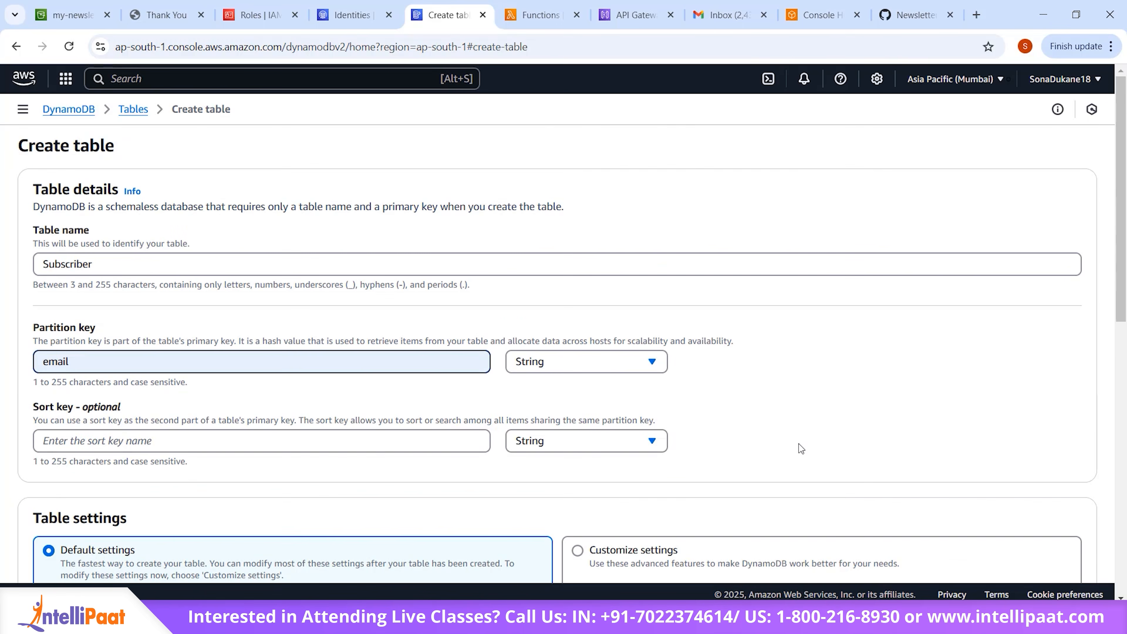
pyautogui.scroll(-15, 798, 444)
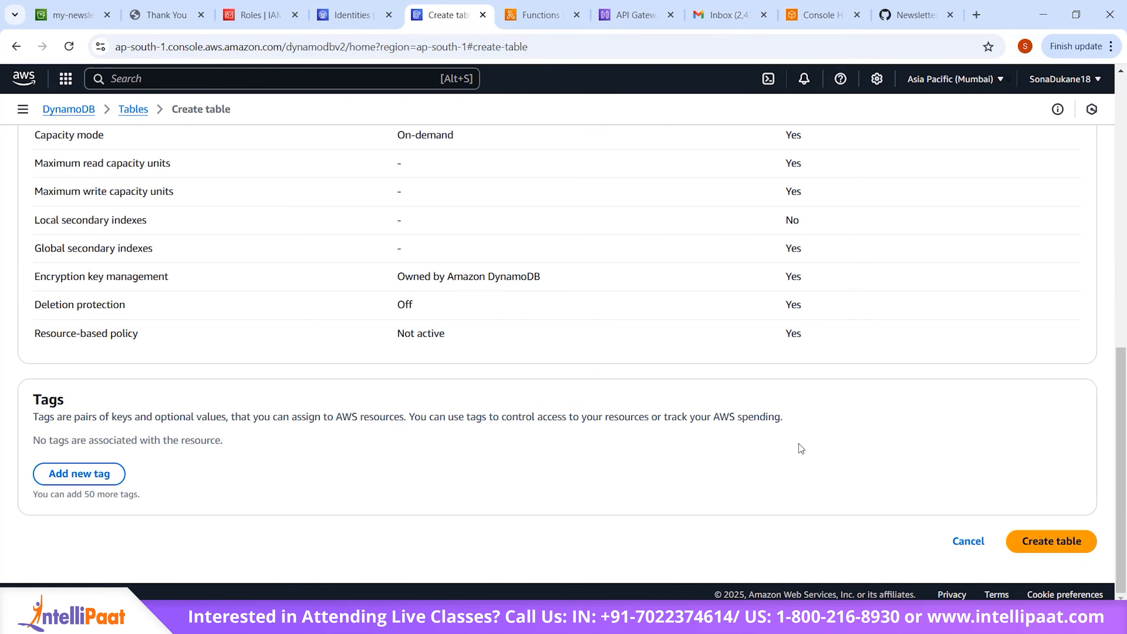
pyautogui.click(1065, 550)
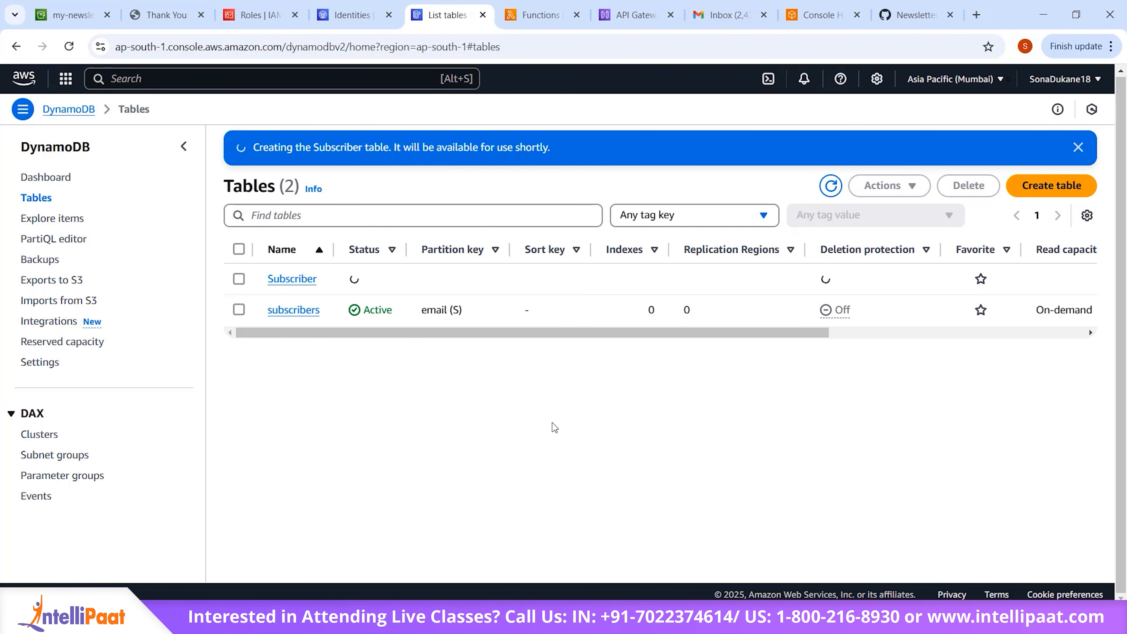
# Step: Refresh the tables list, then open the Subscriber table's exports and streams details
pyautogui.click(830, 186)
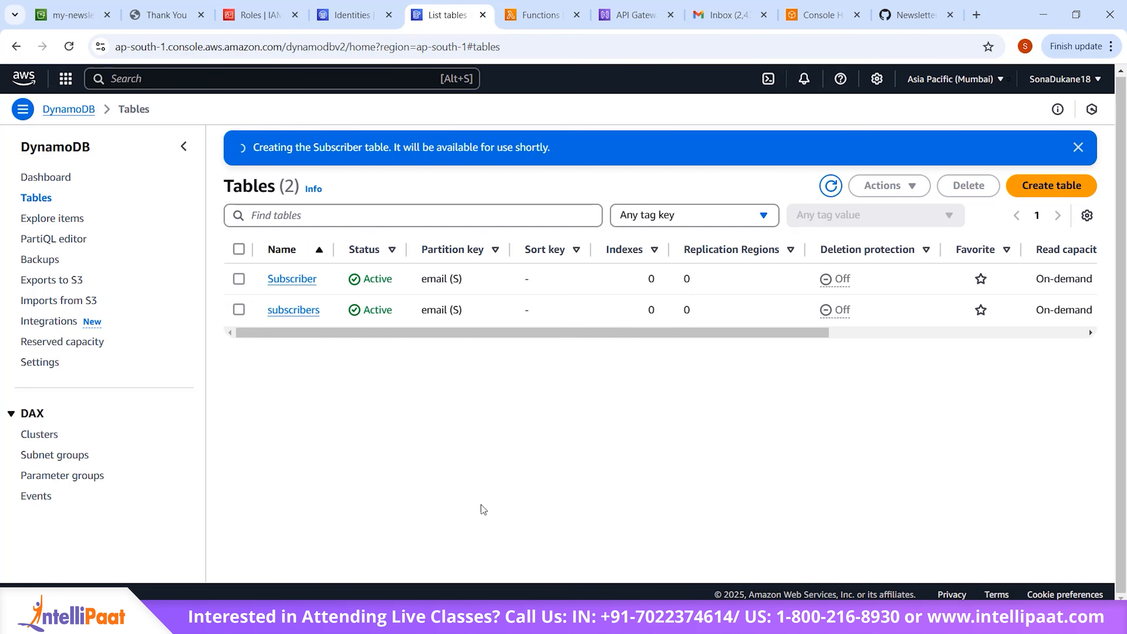
pyautogui.click(239, 278)
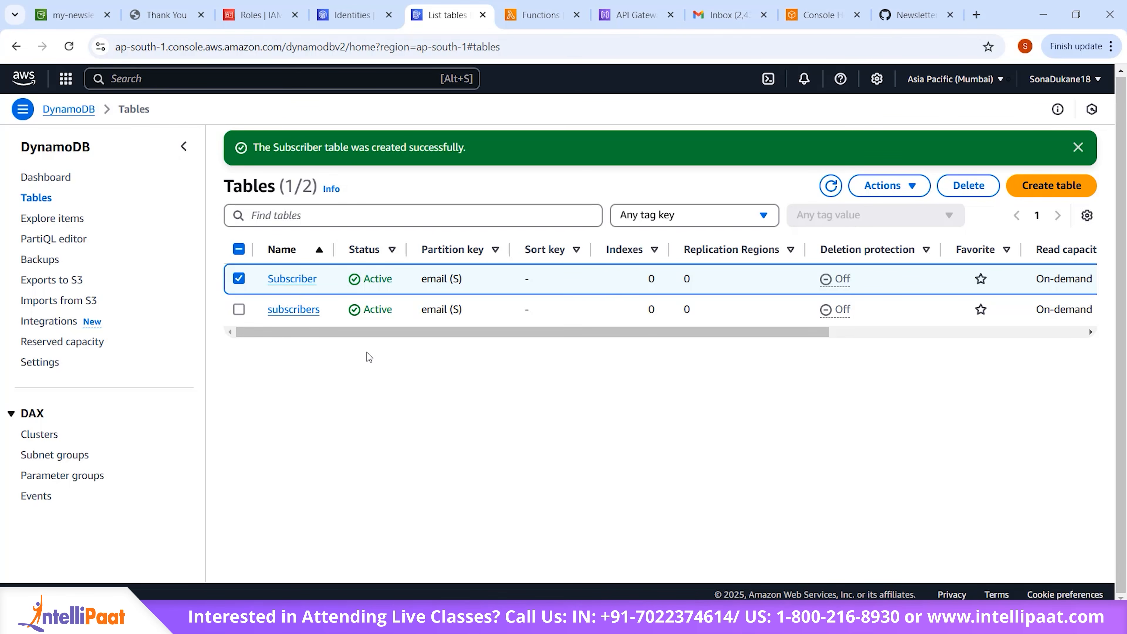
pyautogui.click(292, 279)
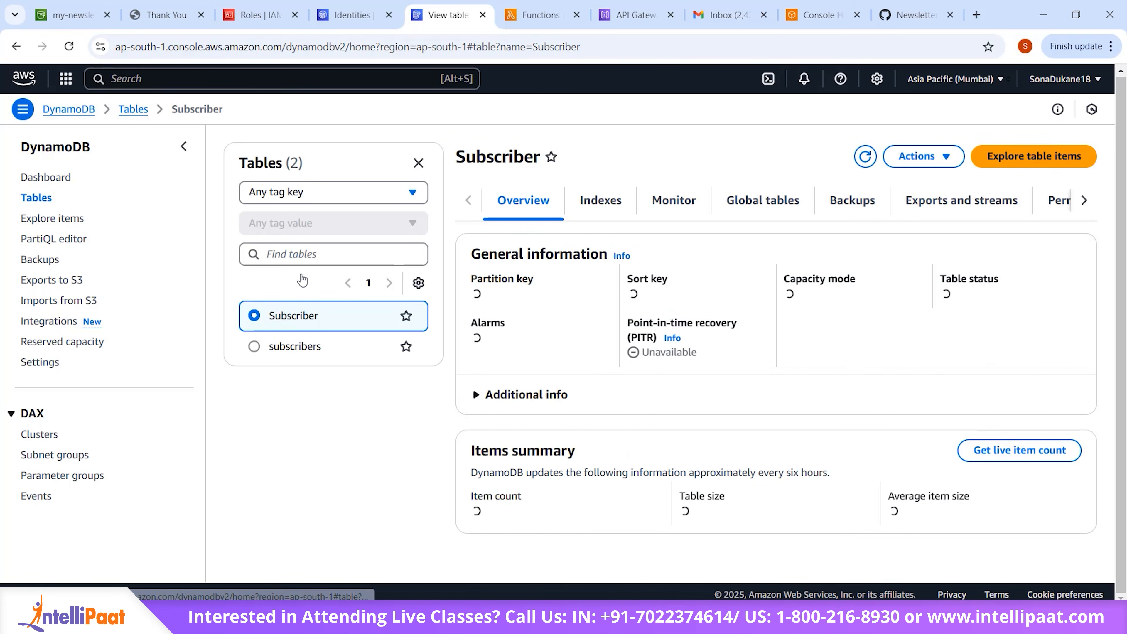
pyautogui.click(922, 202)
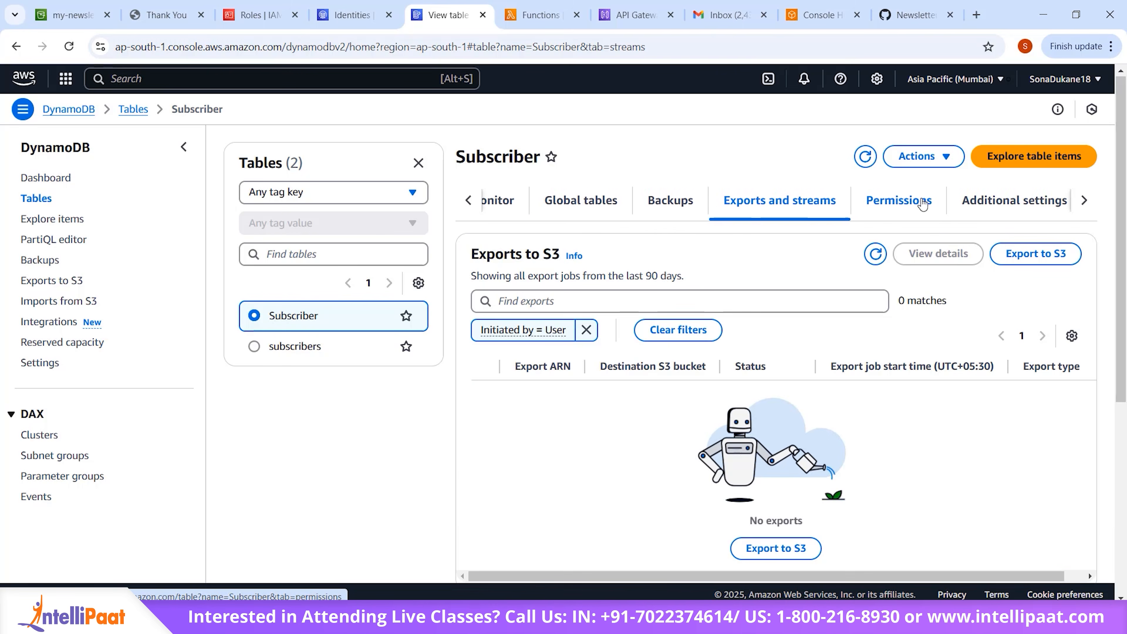
# Step: Turn on the DynamoDB stream for the Subscriber table with the New image view type
pyautogui.scroll(-5, 764, 409)
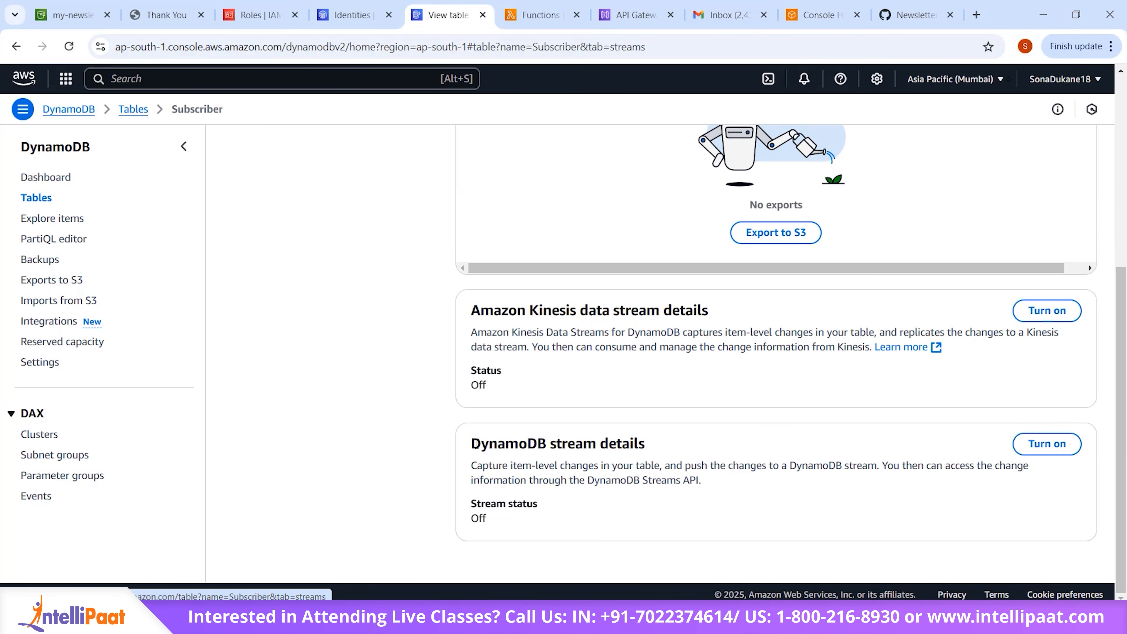
pyautogui.click(1050, 449)
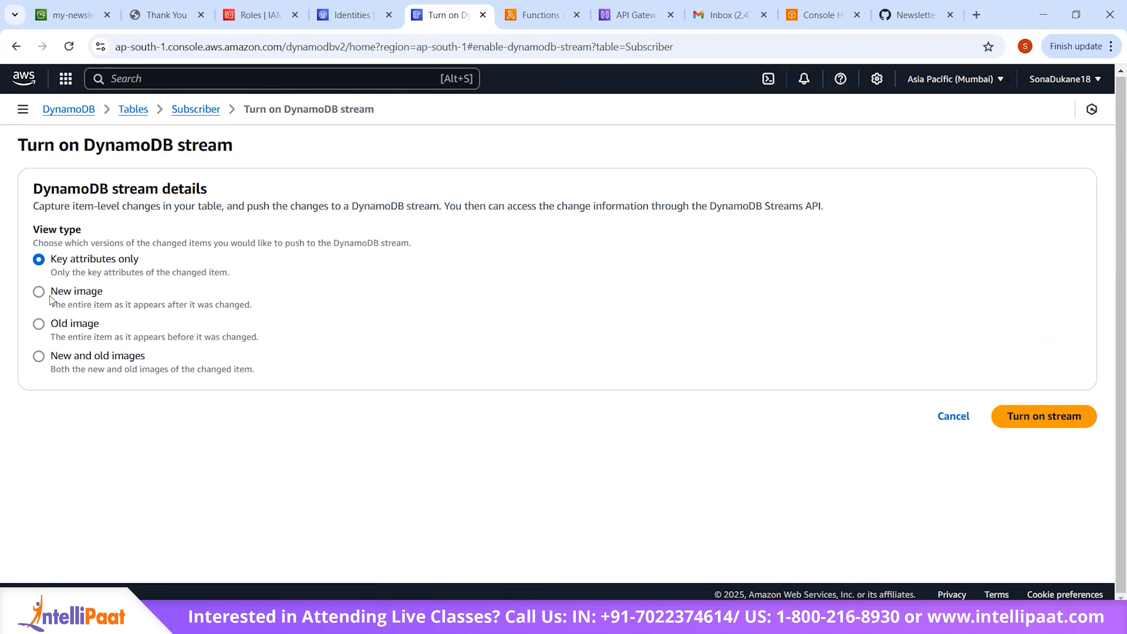
pyautogui.click(41, 295)
pyautogui.click(1067, 418)
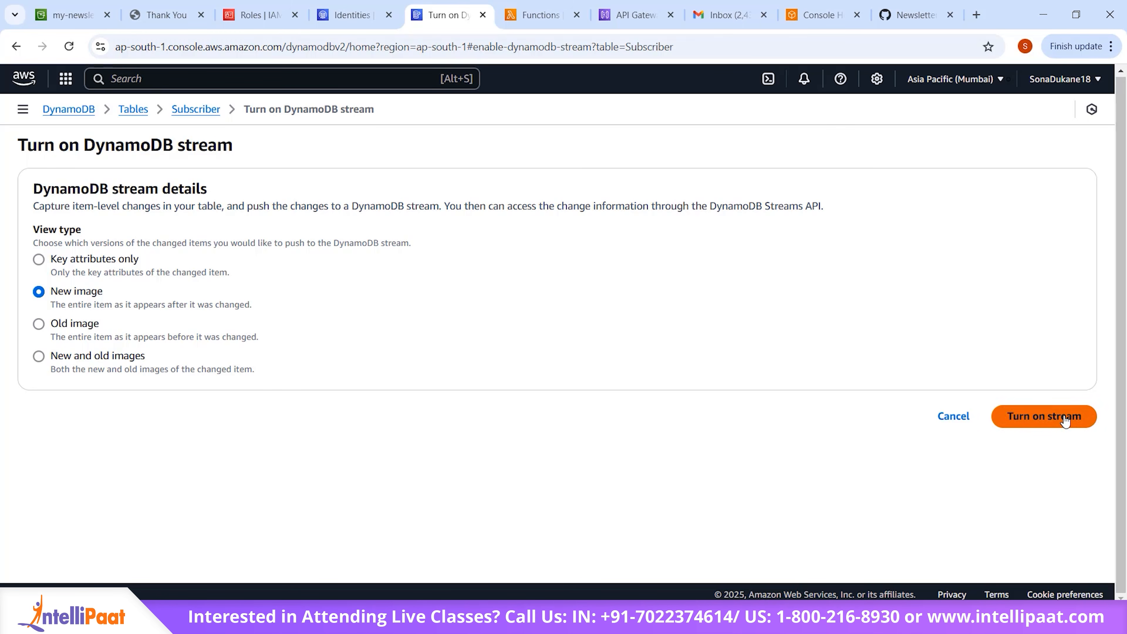
# Step: Review the Subscriber table's DynamoDB stream details and its trigger section
pyautogui.scroll(-12, 845, 442)
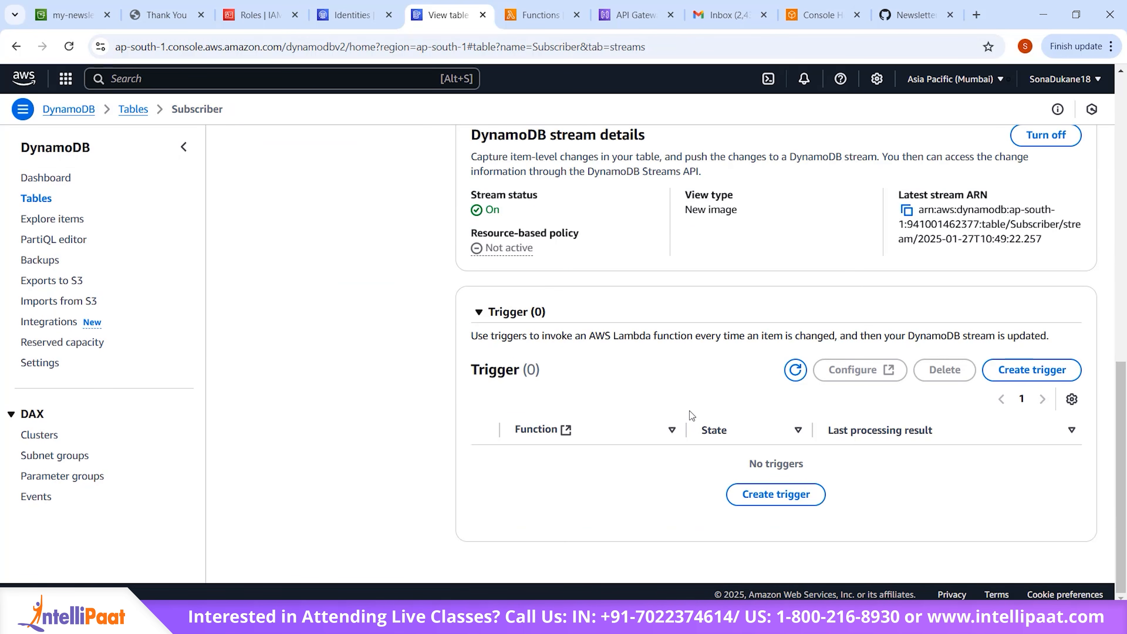
pyautogui.scroll(2, 689, 411)
pyautogui.scroll(1, 689, 411)
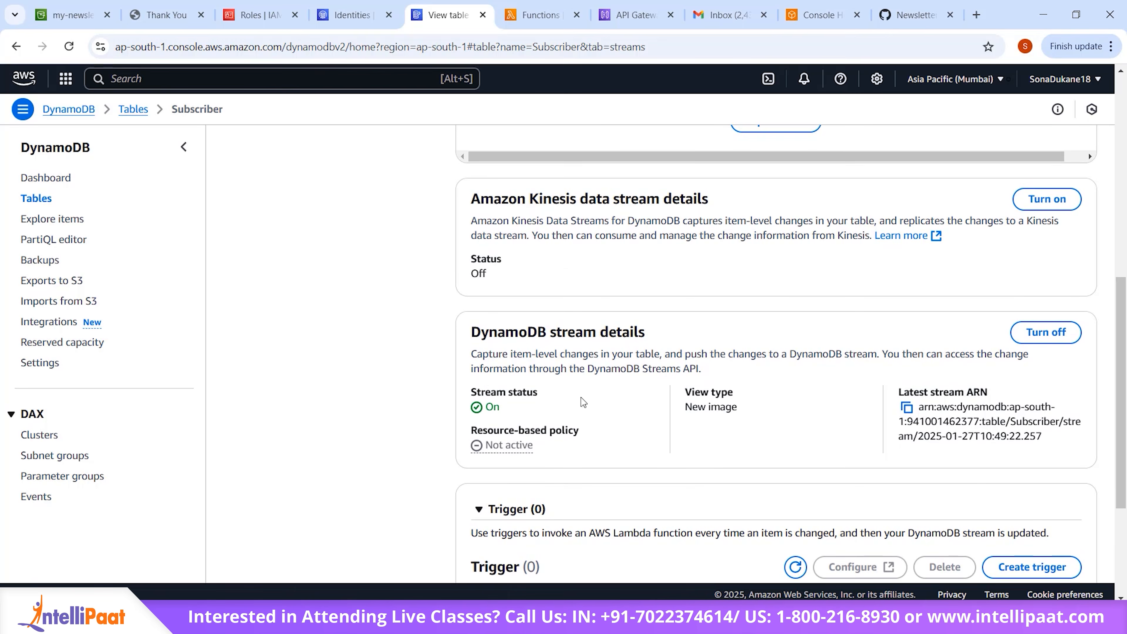
pyautogui.scroll(-4, 690, 484)
pyautogui.scroll(15, 690, 484)
pyautogui.scroll(-1, 690, 475)
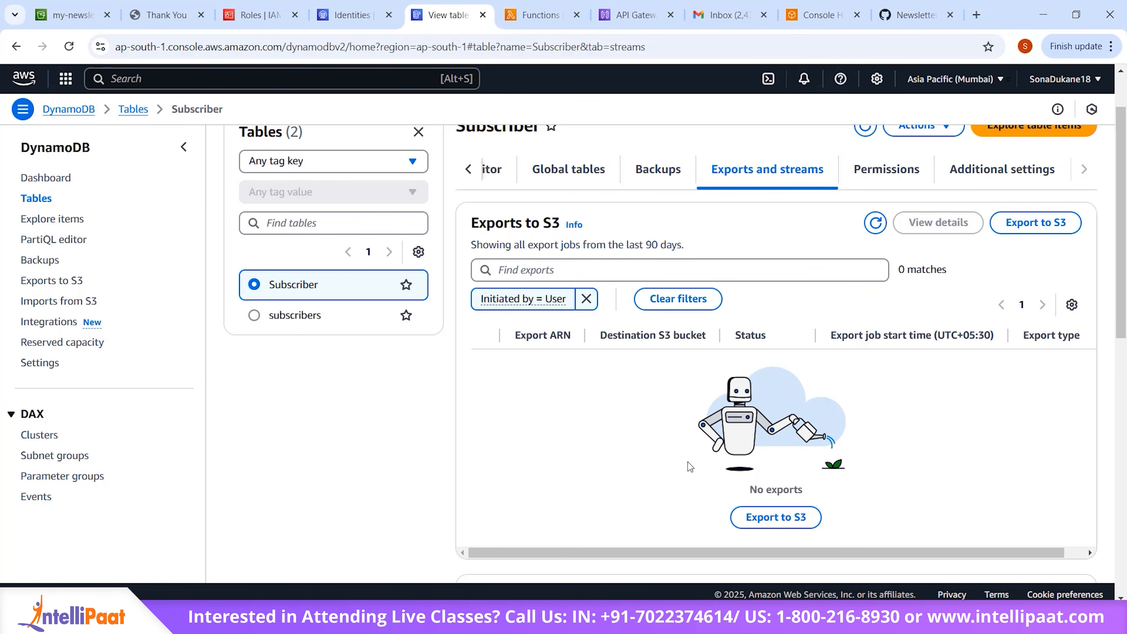
pyautogui.scroll(1, 688, 465)
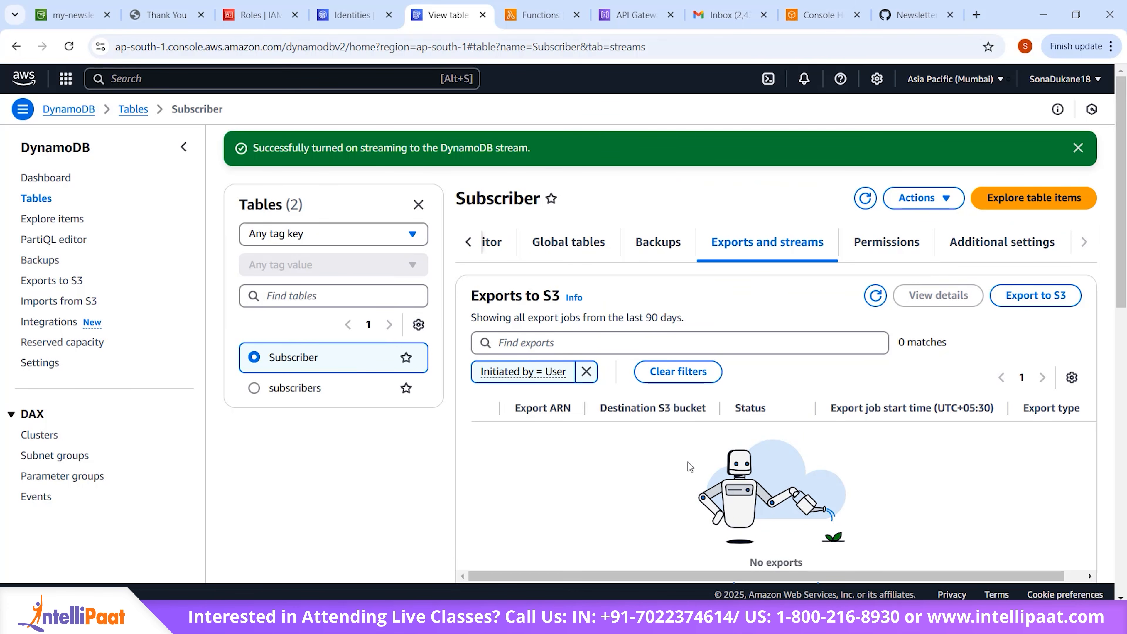
# Step: Switch to the Lambda console and start creating a new function from its dashboard
pyautogui.click(540, 15)
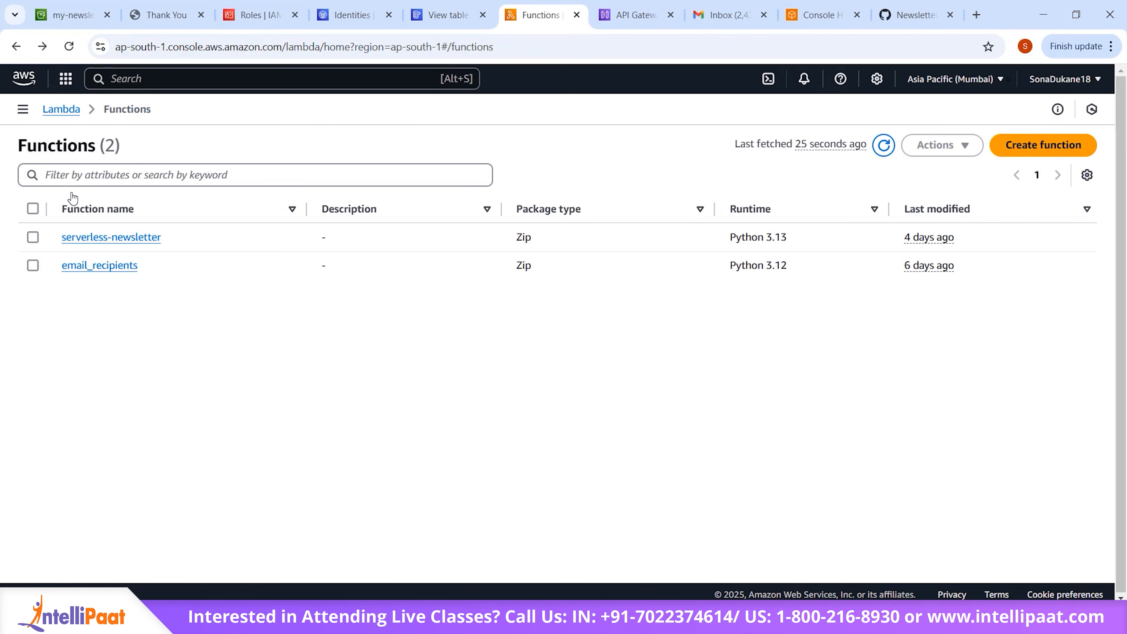
pyautogui.click(54, 110)
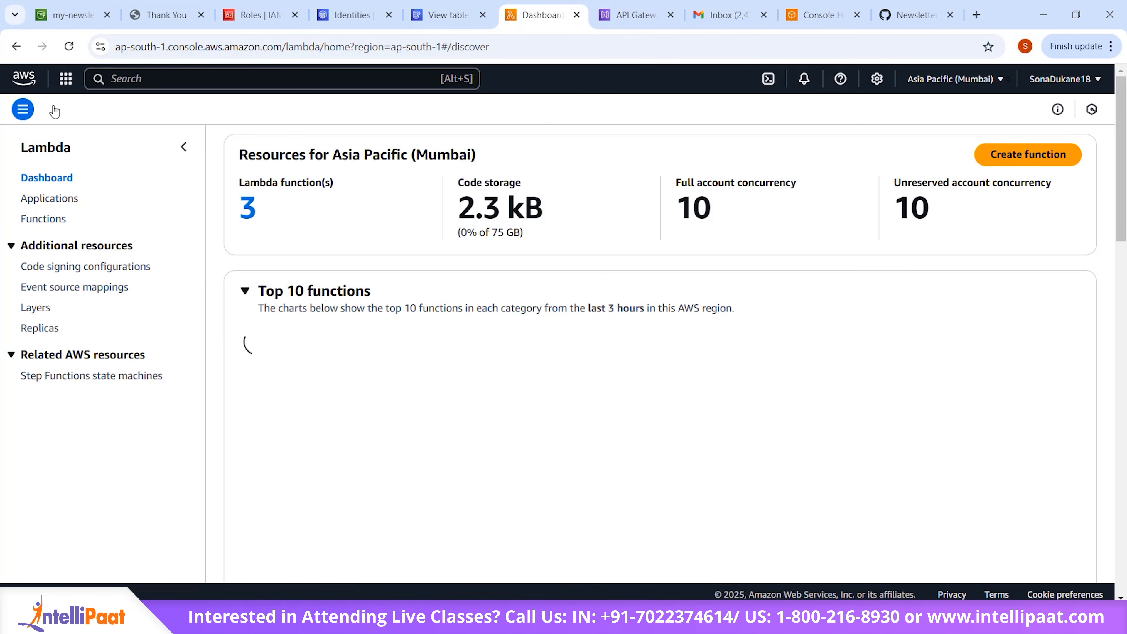
pyautogui.scroll(-5, 55, 196)
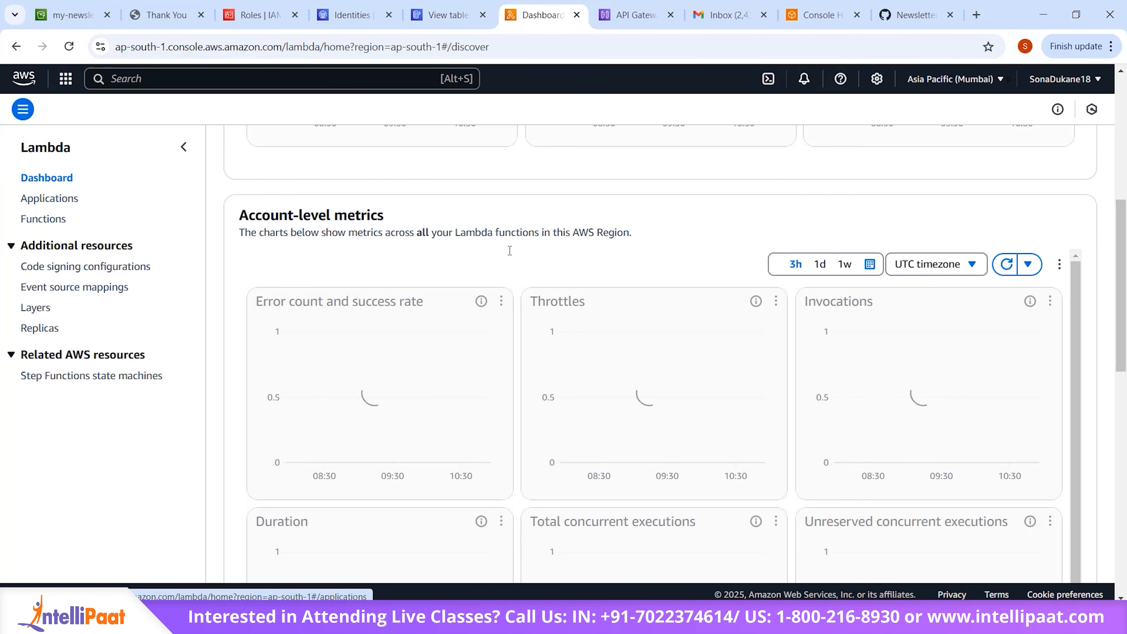
pyautogui.scroll(5, 510, 251)
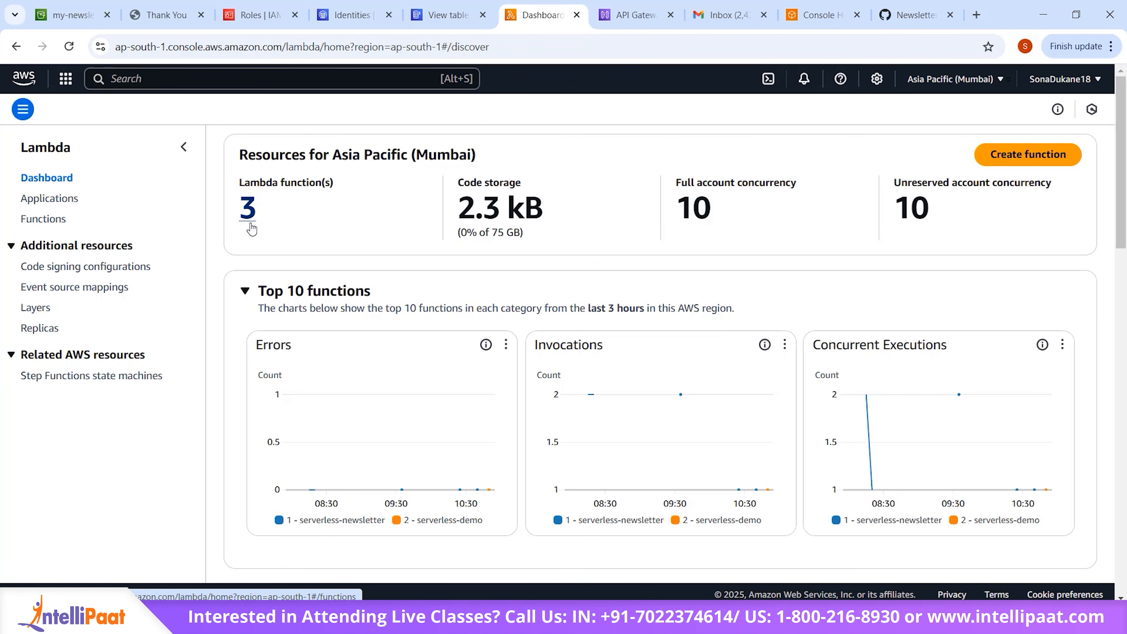
pyautogui.click(1019, 151)
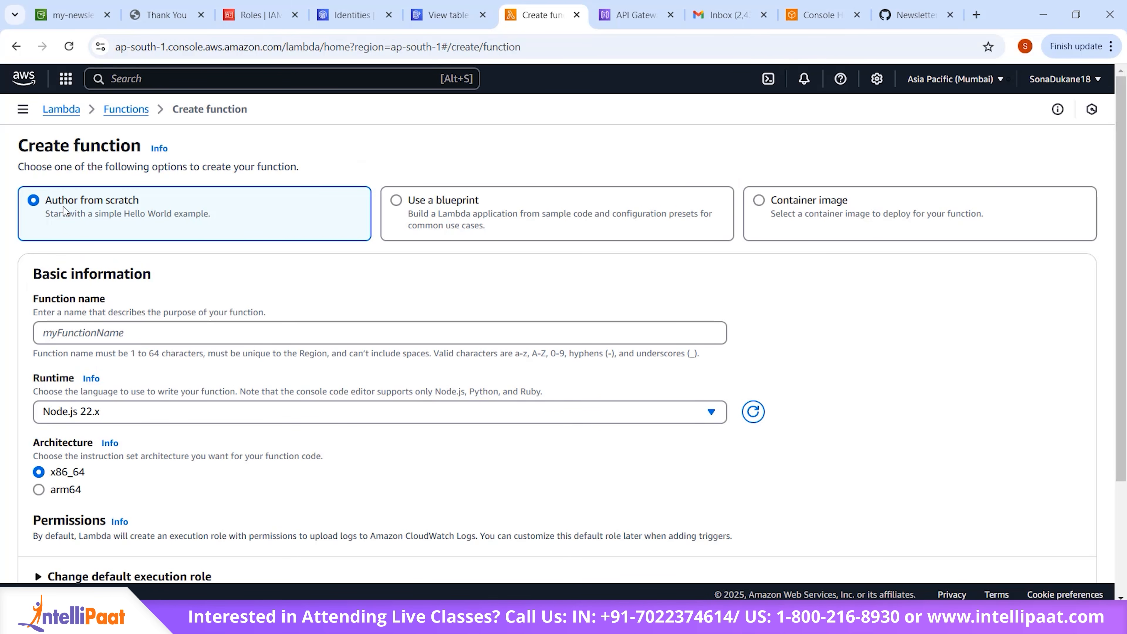
# Step: Name the new Lambda function Serverless-api-demo
pyautogui.click(212, 331)
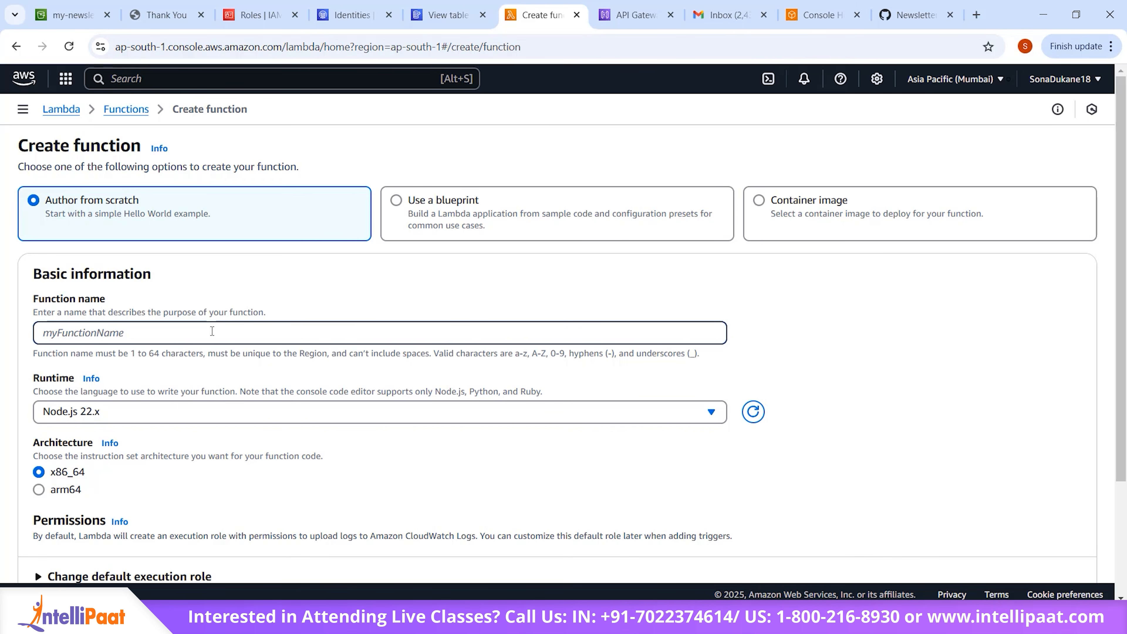
pyautogui.write('Serverless-demo-api')
pyautogui.scroll(-2, 213, 331)
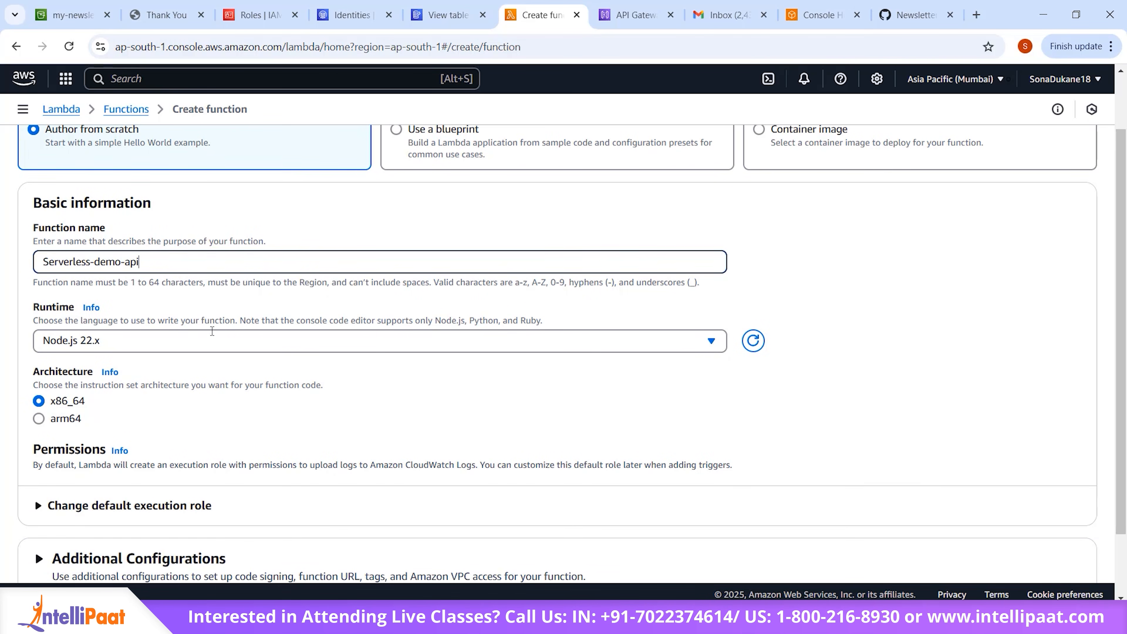
pyautogui.press('BackSpace')
pyautogui.press('BackSpace')
pyautogui.press('BackSpace')
pyautogui.press('BackSpace')
pyautogui.press('BackSpace')
pyautogui.press('BackSpace')
pyautogui.press('BackSpace')
pyautogui.press('BackSpace')
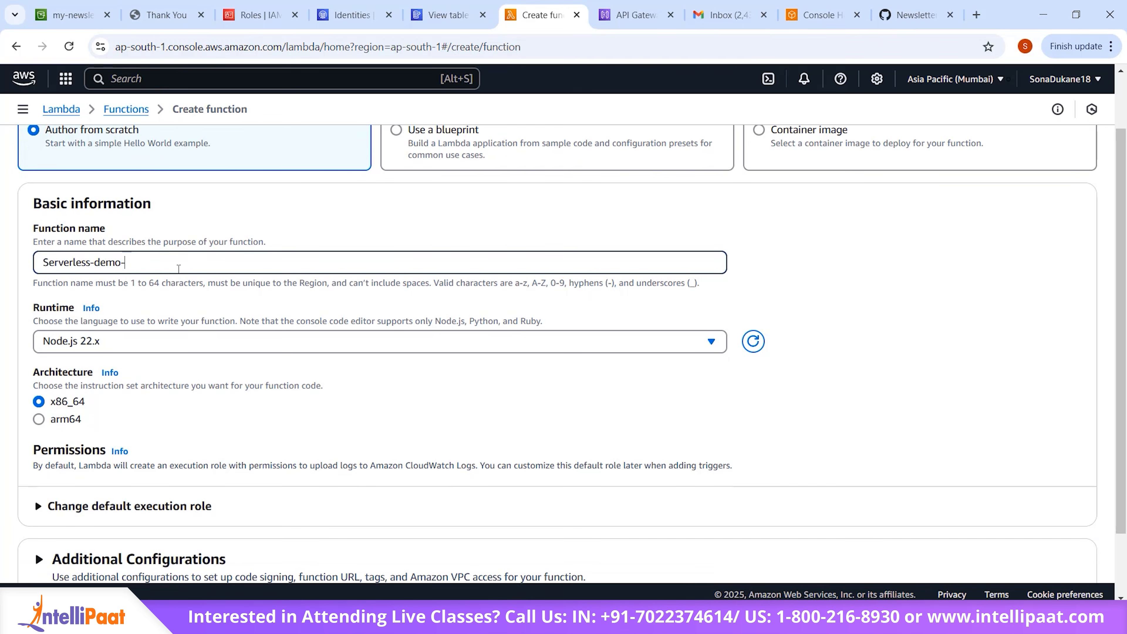
pyautogui.write('api-demo')
# Step: Set the function's runtime to Python 3.13
pyautogui.scroll(-2, 178, 269)
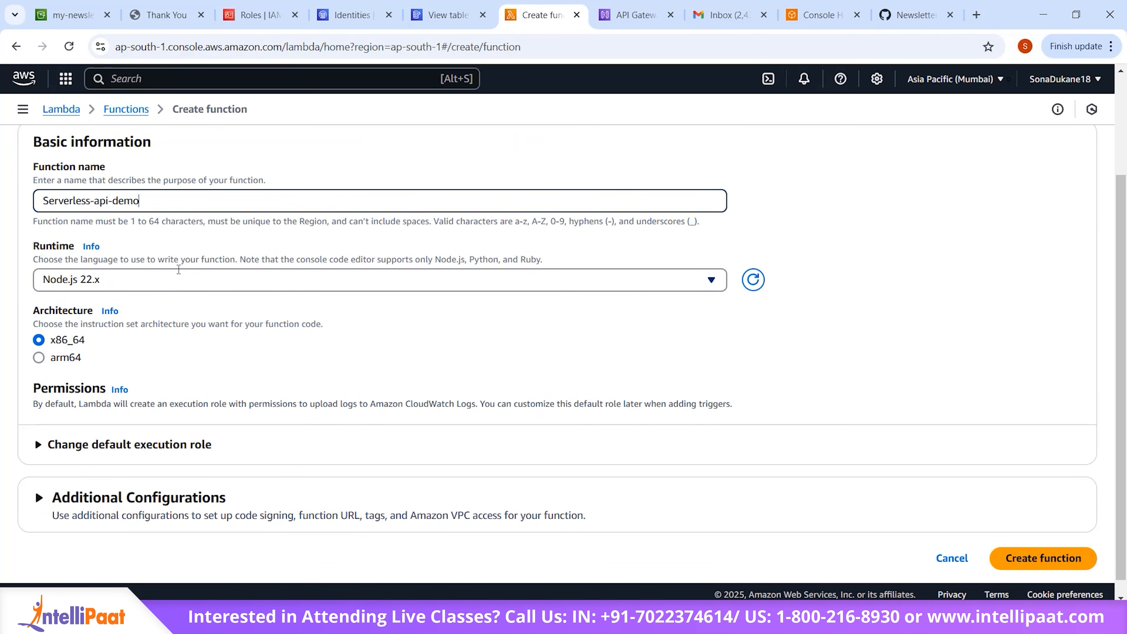
pyautogui.click(178, 278)
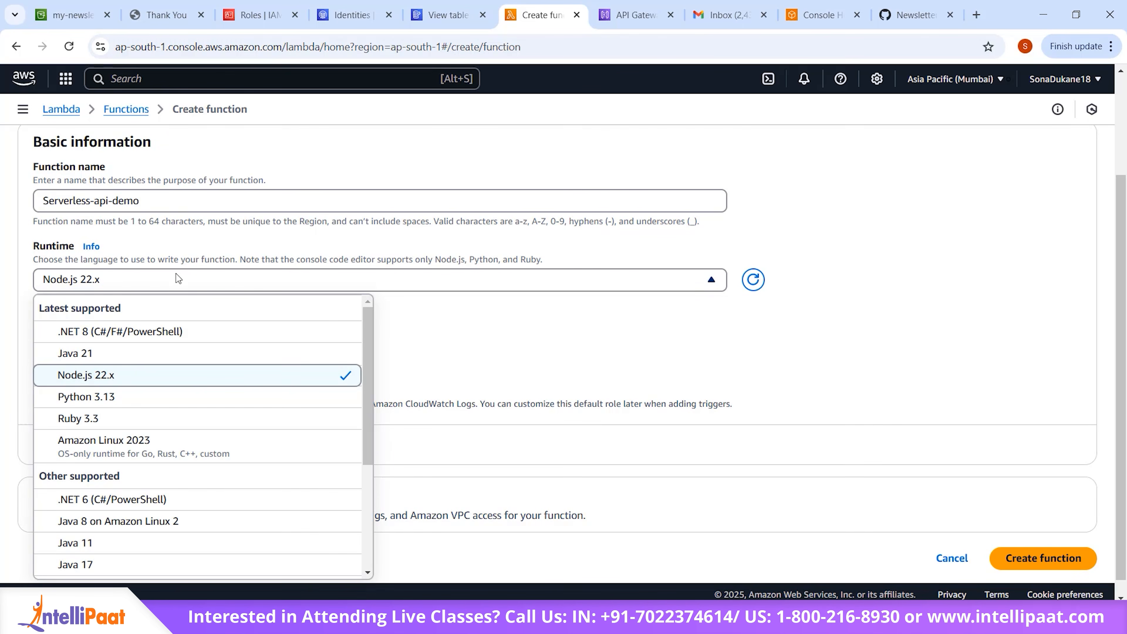
pyautogui.click(180, 398)
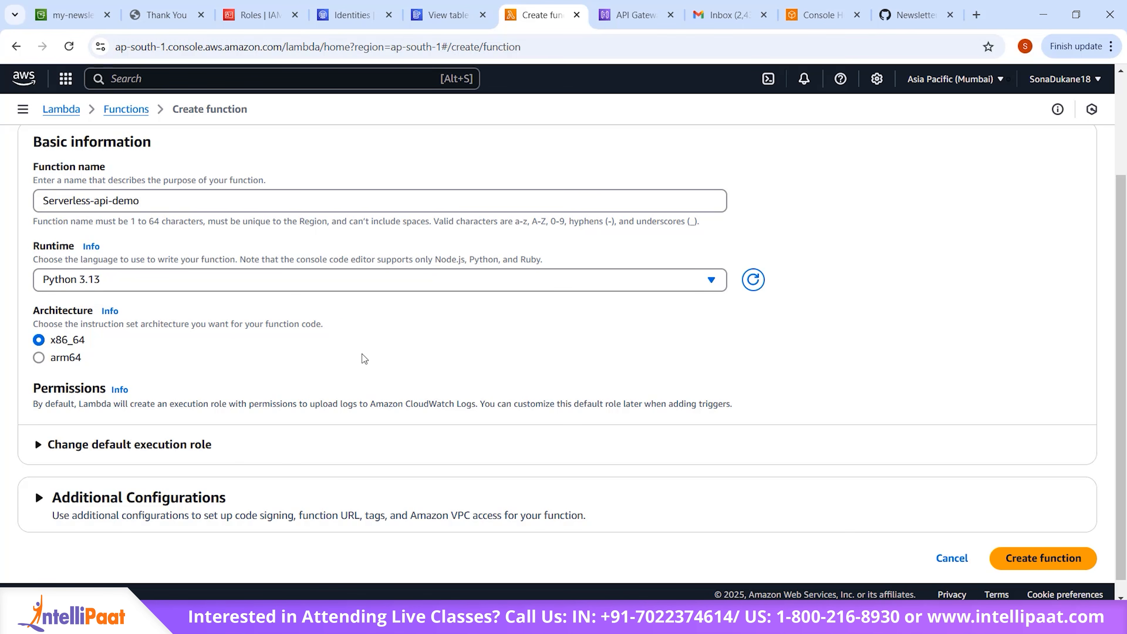
pyautogui.click(437, 275)
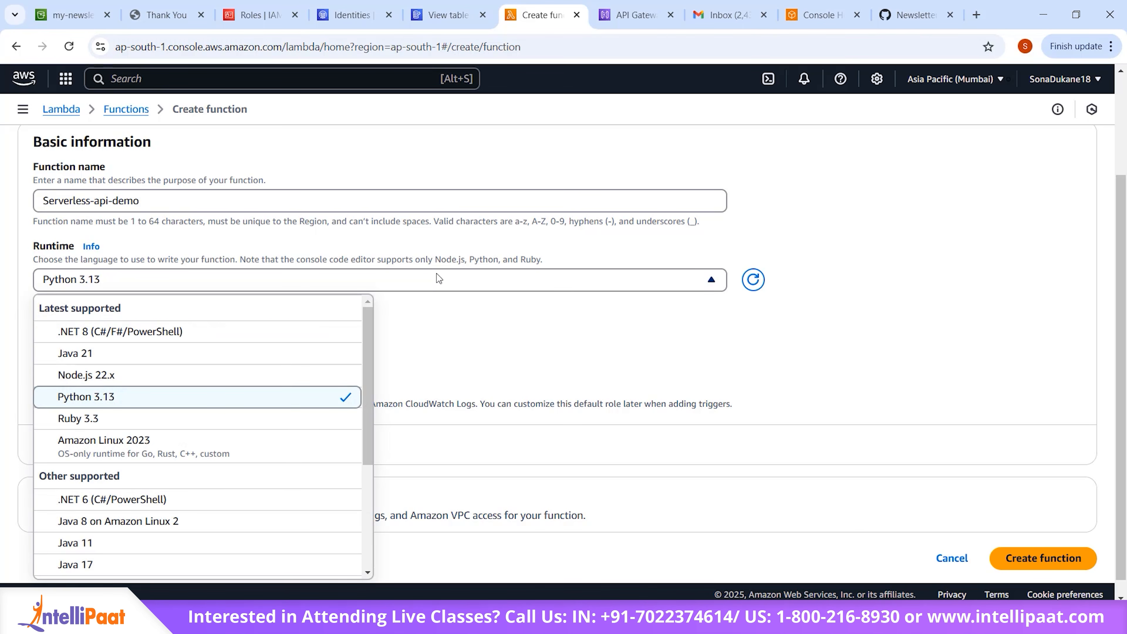
pyautogui.click(437, 291)
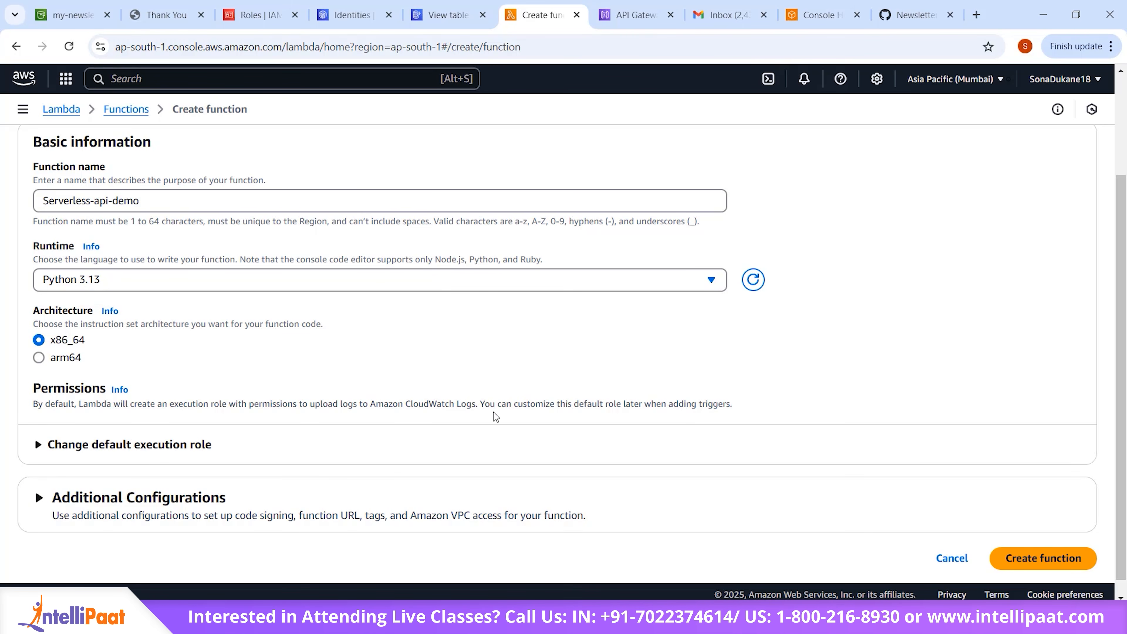
# Step: Assign the existing role SESDynamoDBfullAccessLambda as the execution role and create the function
pyautogui.scroll(-1, 493, 412)
pyautogui.click(101, 428)
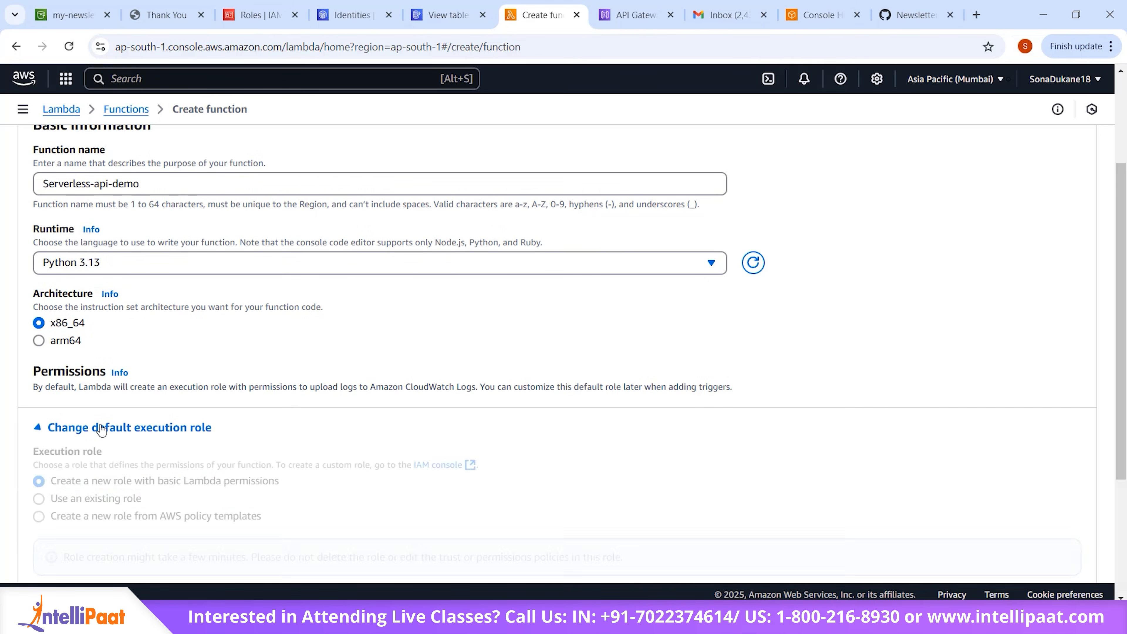
pyautogui.scroll(-1, 88, 437)
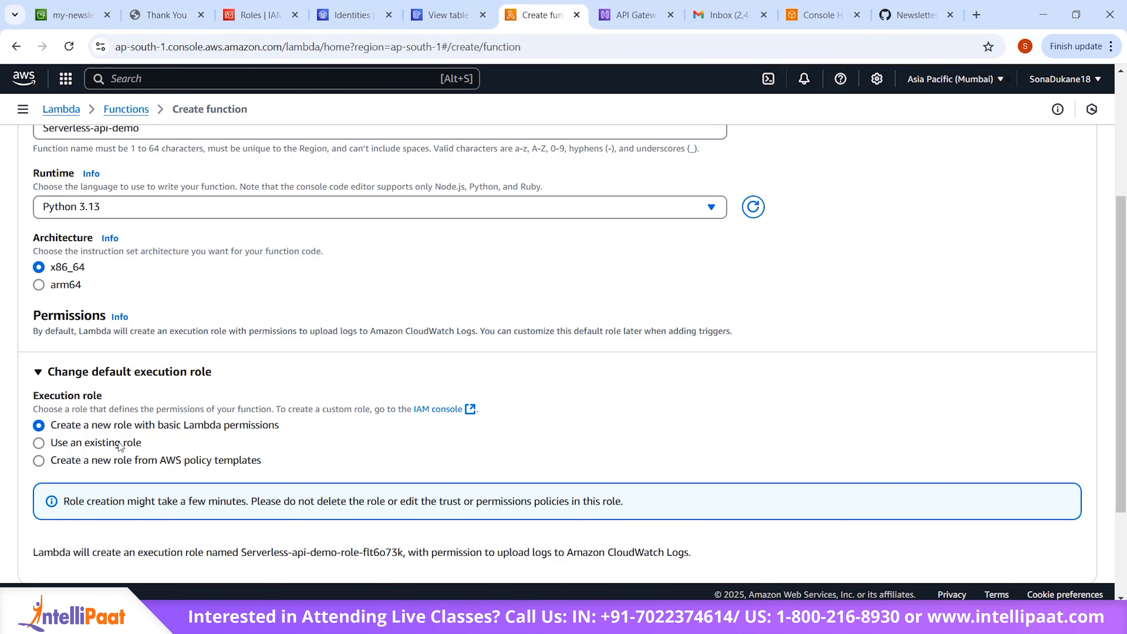
pyautogui.click(38, 443)
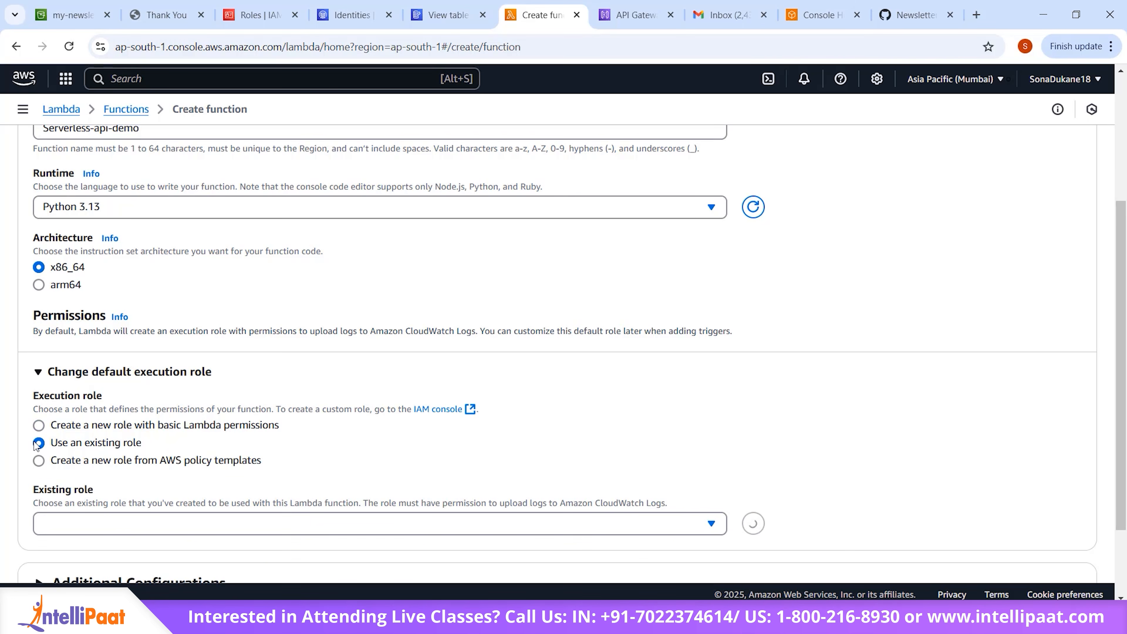
pyautogui.scroll(-2, 236, 448)
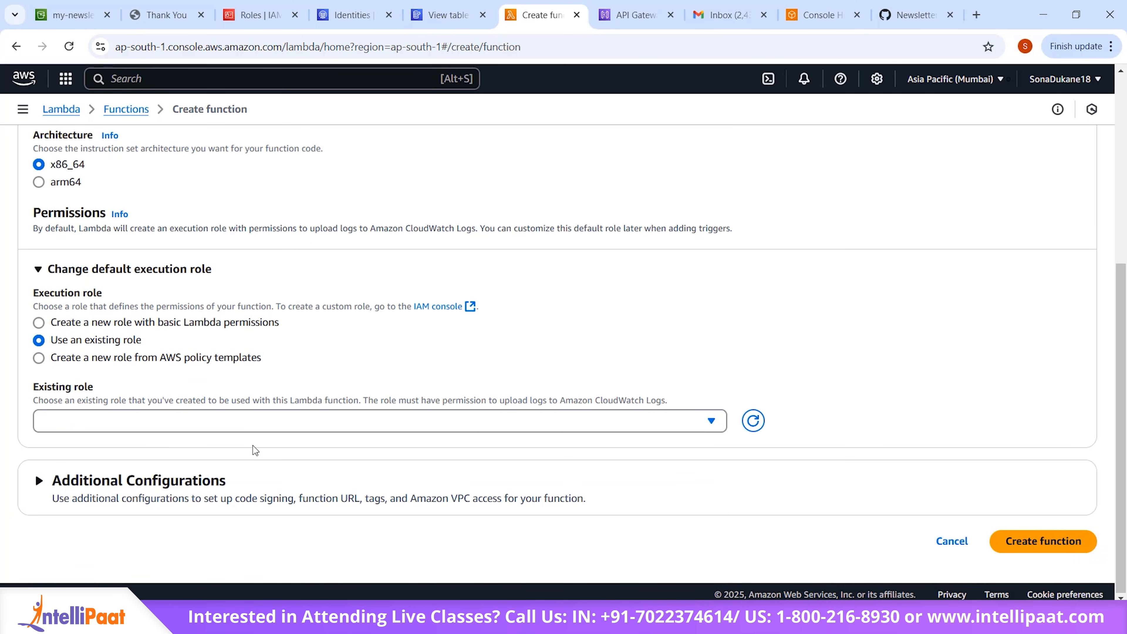
pyautogui.click(471, 423)
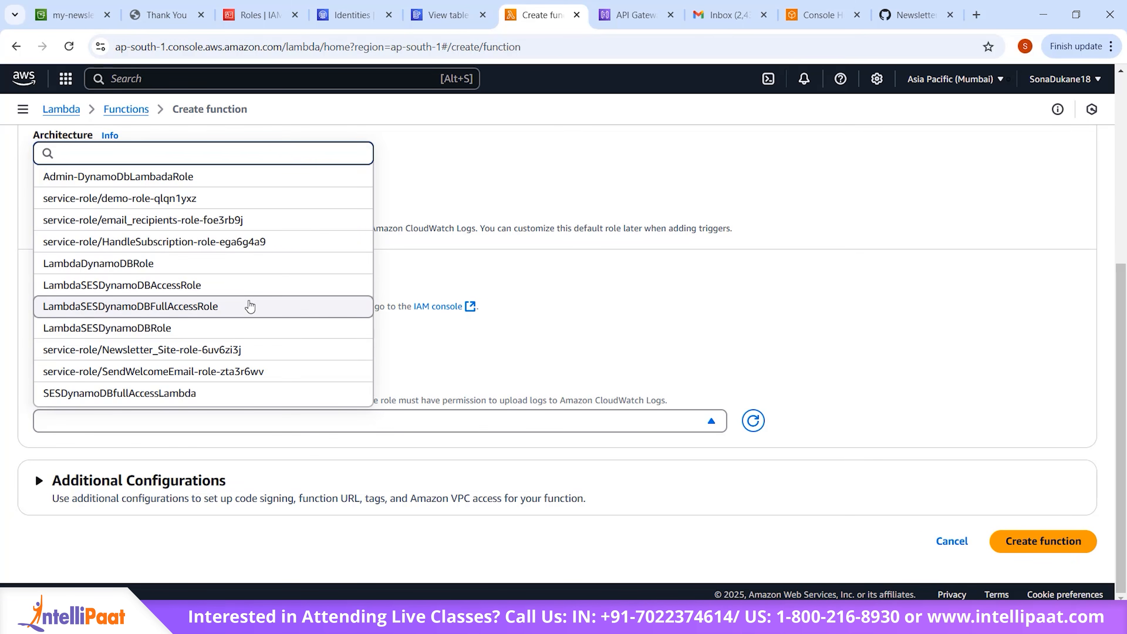
pyautogui.click(235, 393)
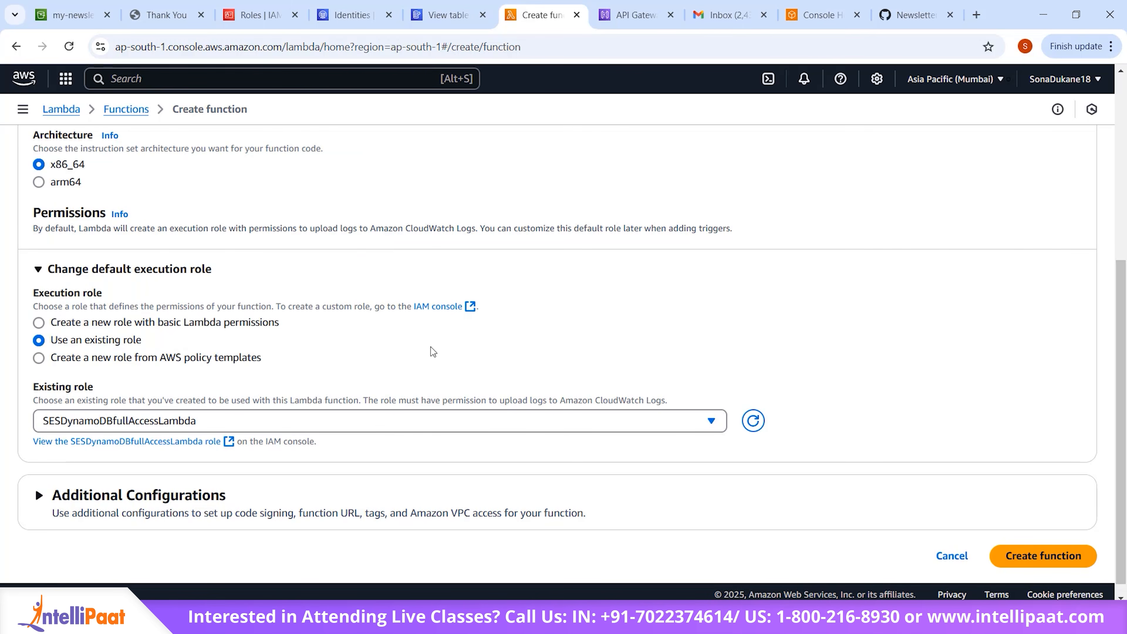
pyautogui.scroll(-1, 461, 357)
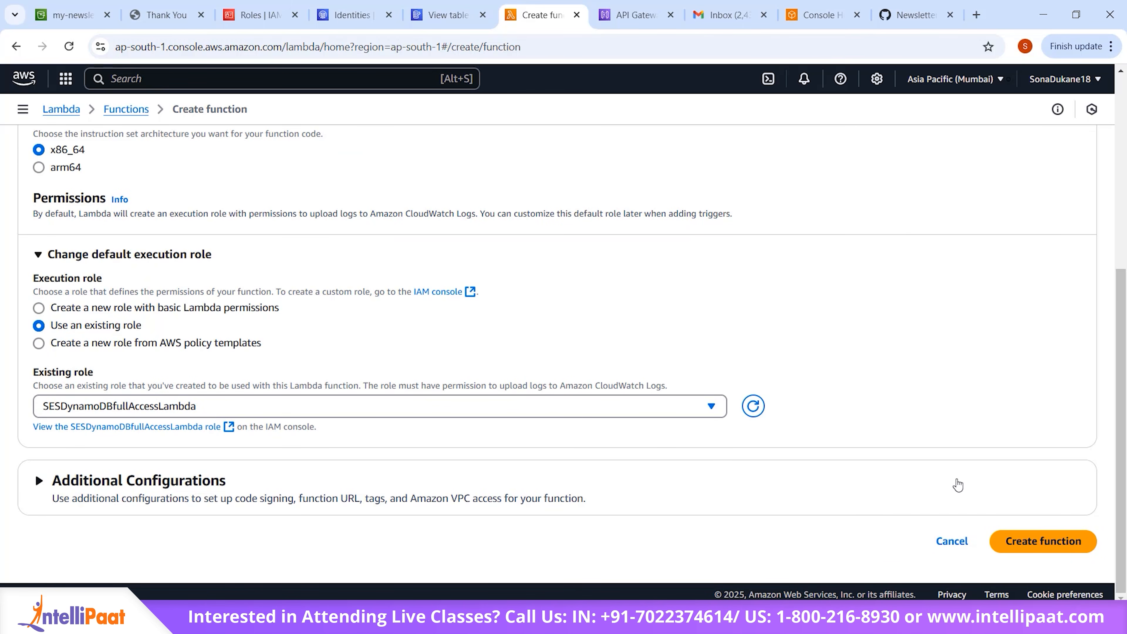
pyautogui.click(1027, 543)
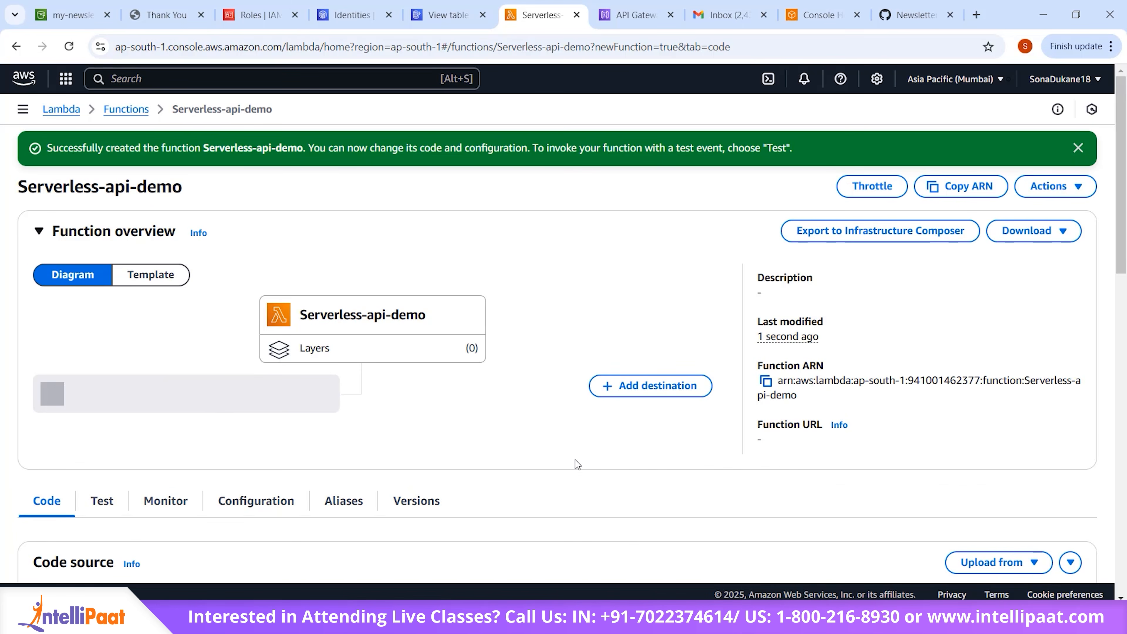
pyautogui.scroll(-12, 542, 300)
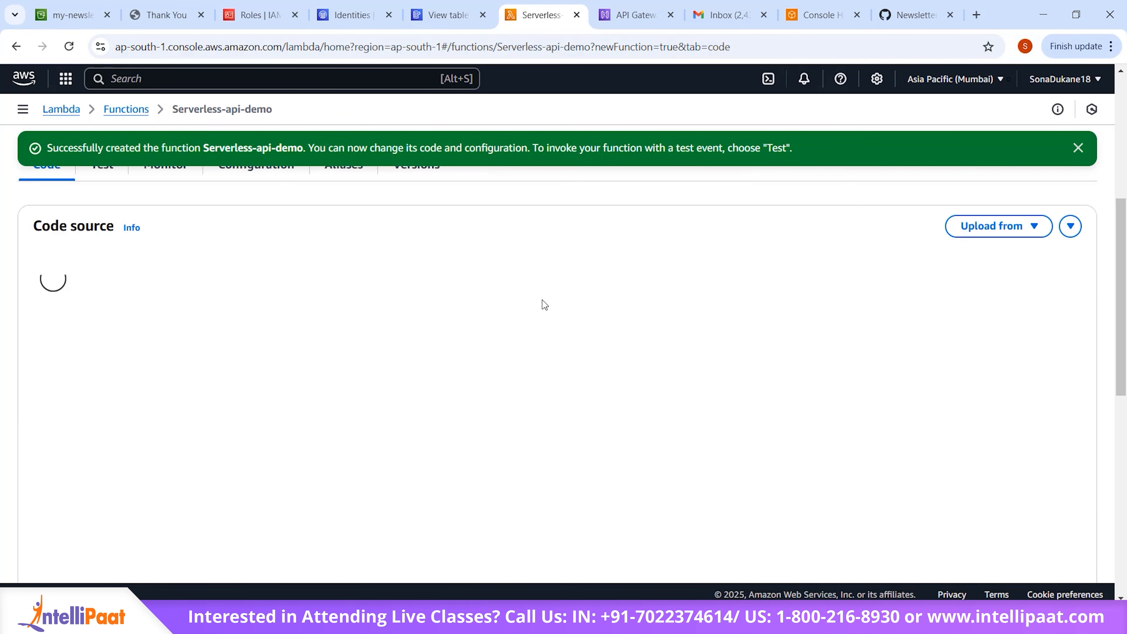
pyautogui.scroll(8, 542, 300)
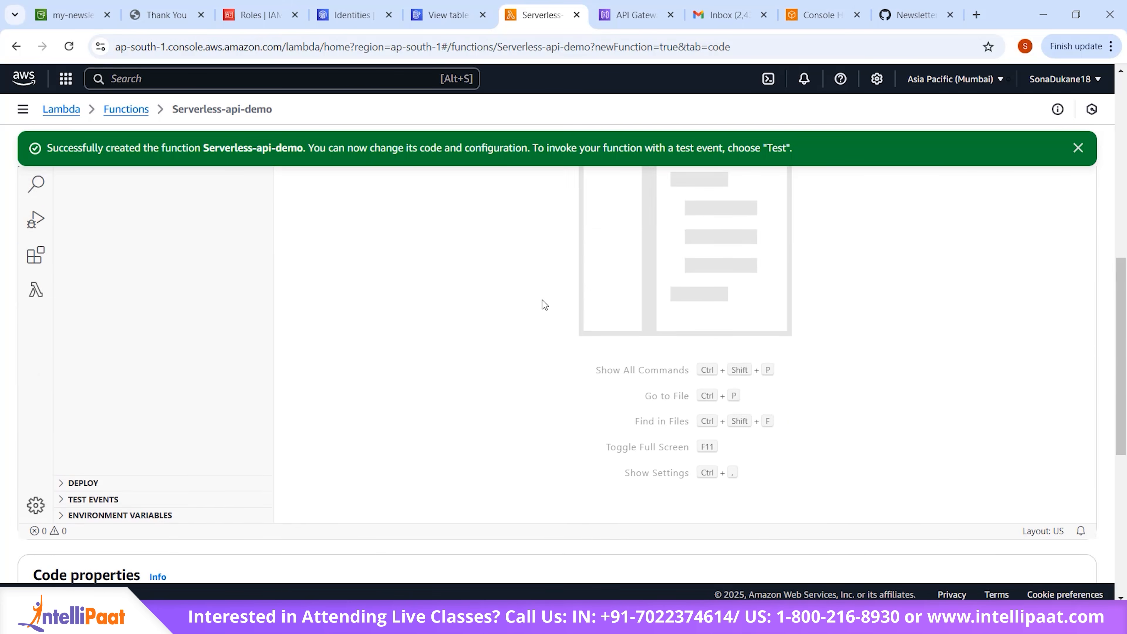
pyautogui.scroll(-5, 542, 300)
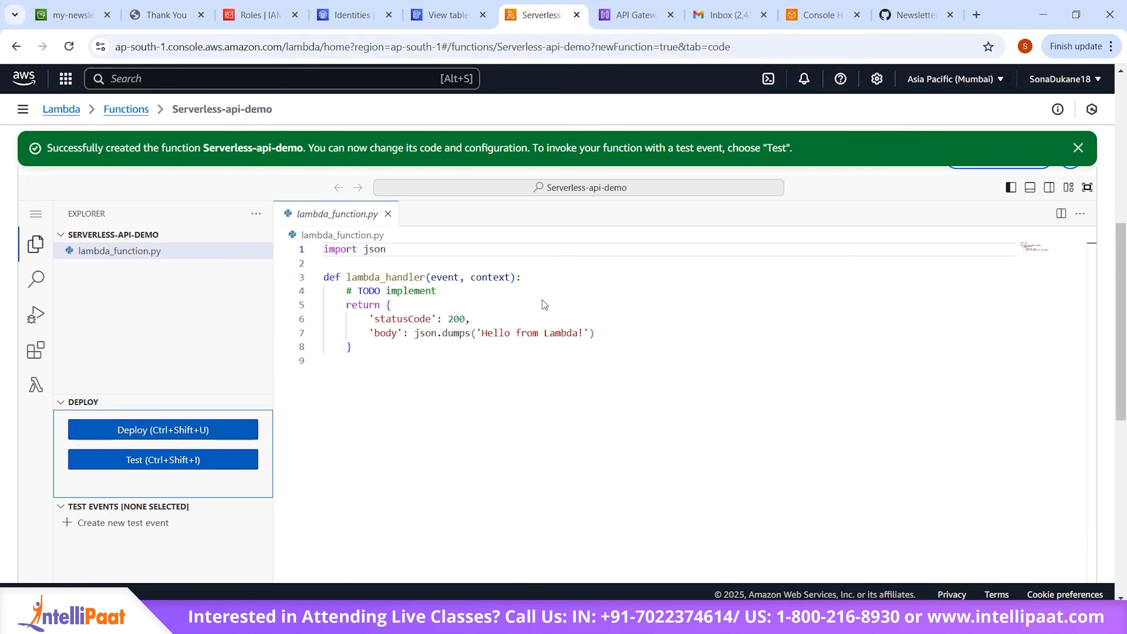
pyautogui.click(205, 467)
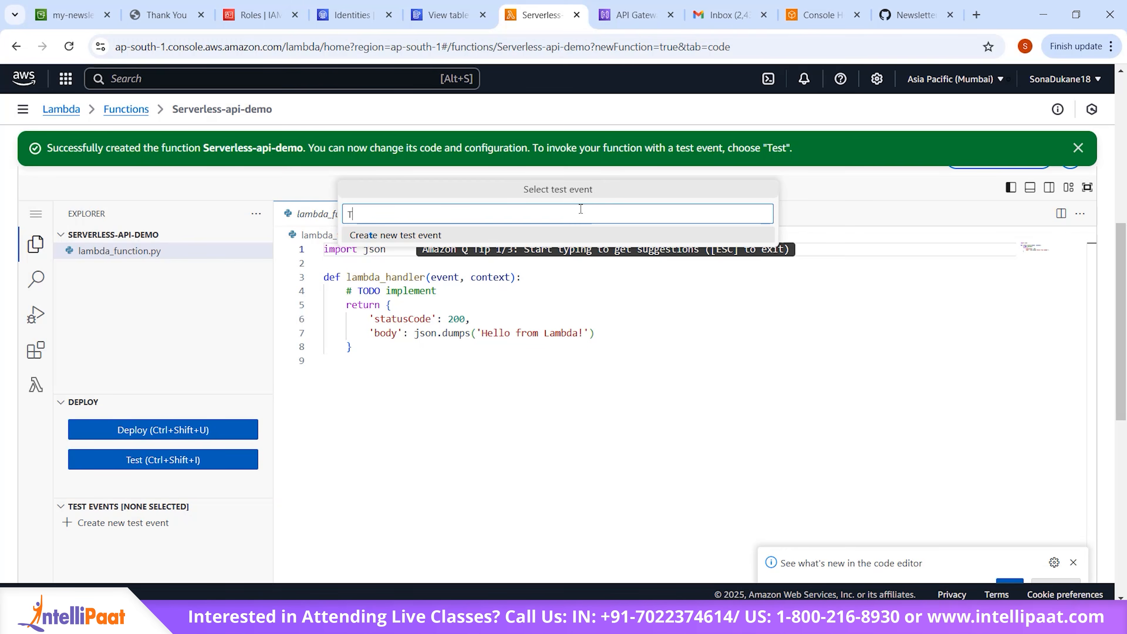
pyautogui.write('Test-')
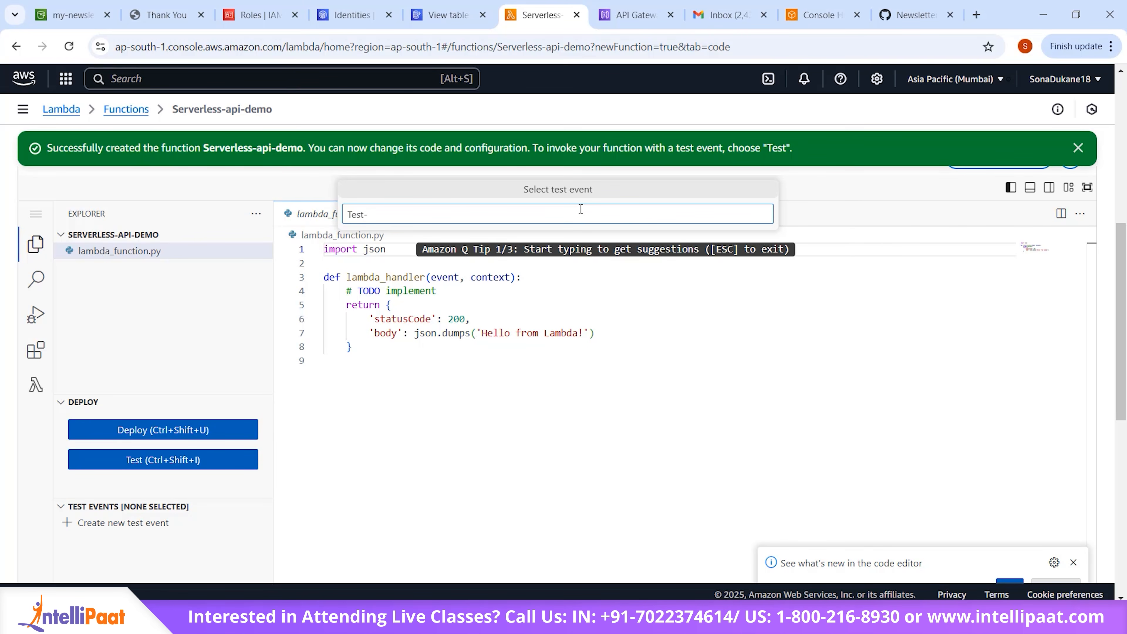
pyautogui.press('BackSpace')
pyautogui.press('BackSpace')
pyautogui.press('BackSpace')
pyautogui.press('BackSpace')
pyautogui.press('BackSpace')
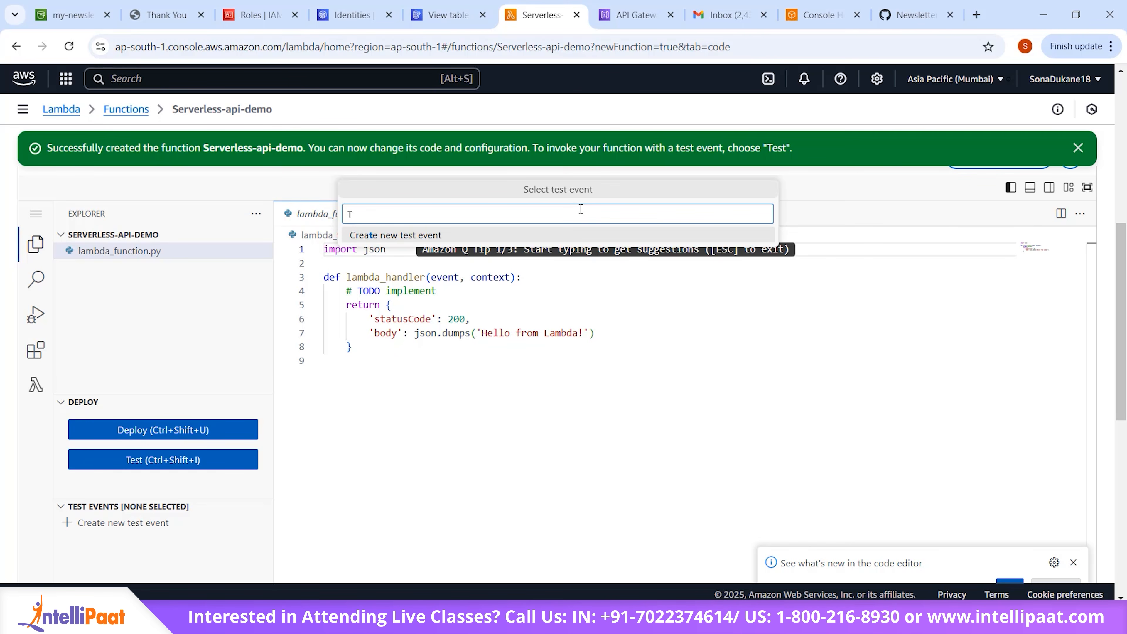
# Step: Create a private test event named test_event with the default Hello World JSON, save it, and close its editor
pyautogui.click(148, 524)
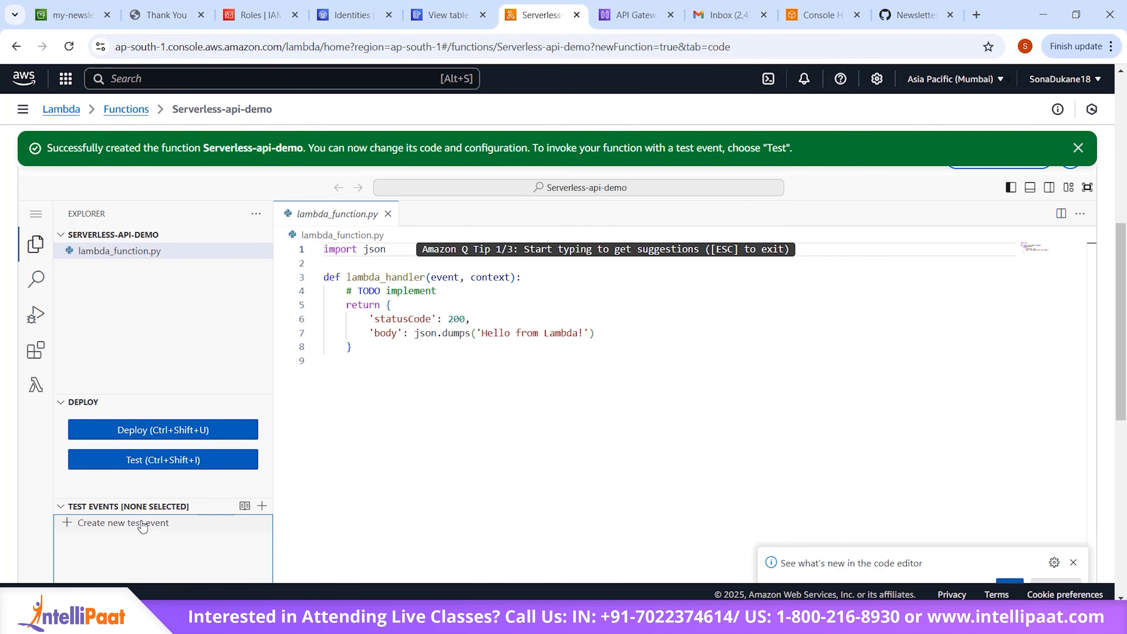
pyautogui.click(747, 277)
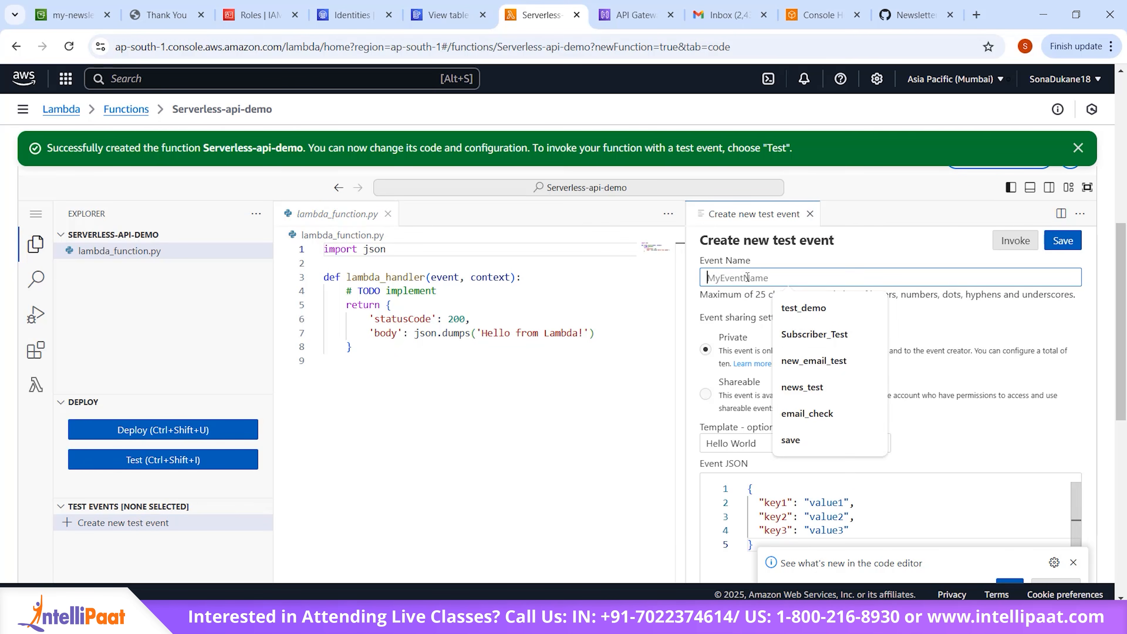
pyautogui.write('test_')
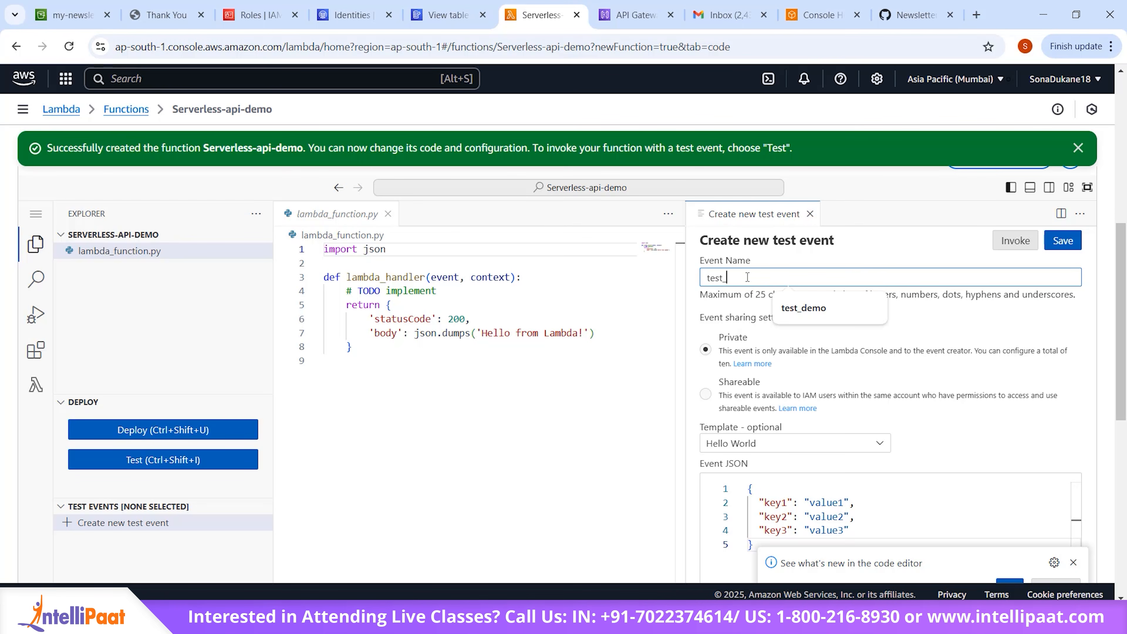
pyautogui.write('event')
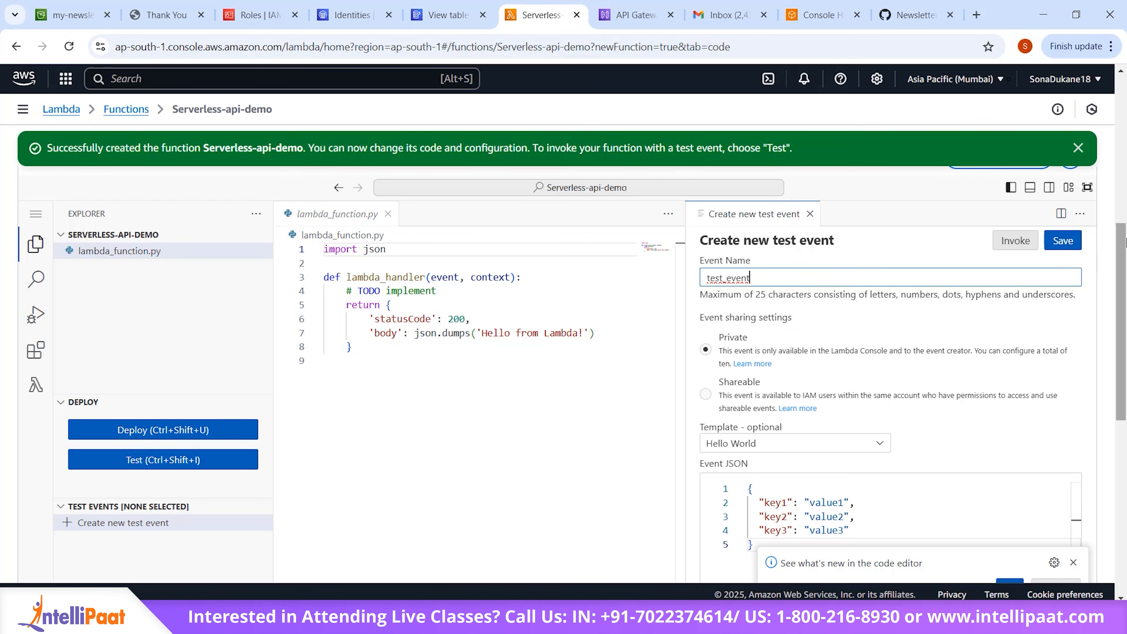
pyautogui.click(1066, 242)
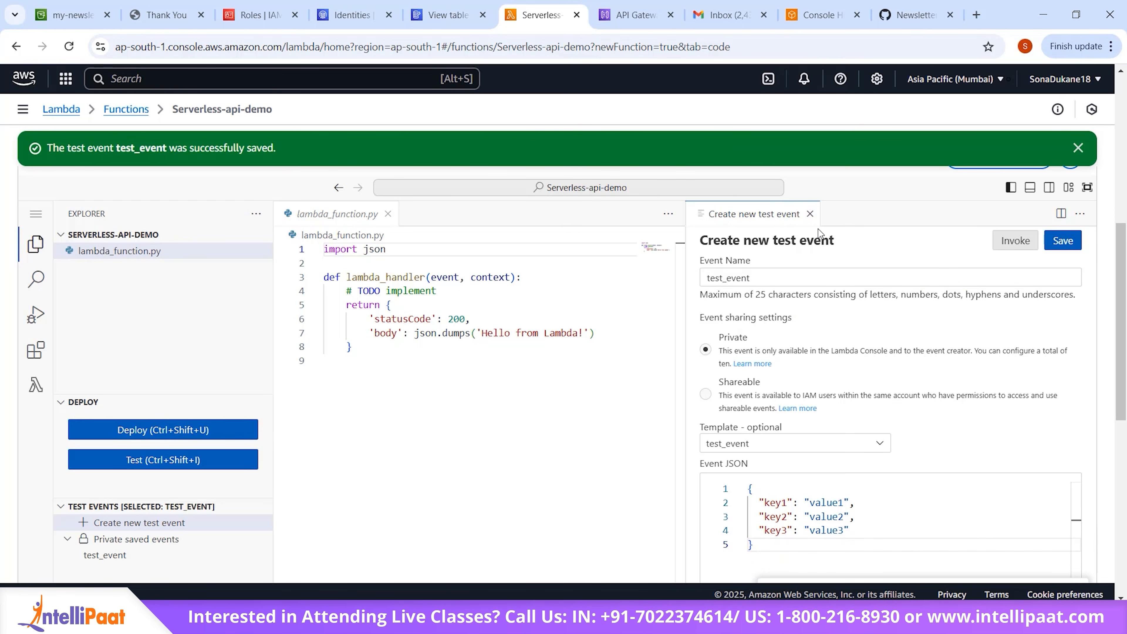
pyautogui.click(810, 214)
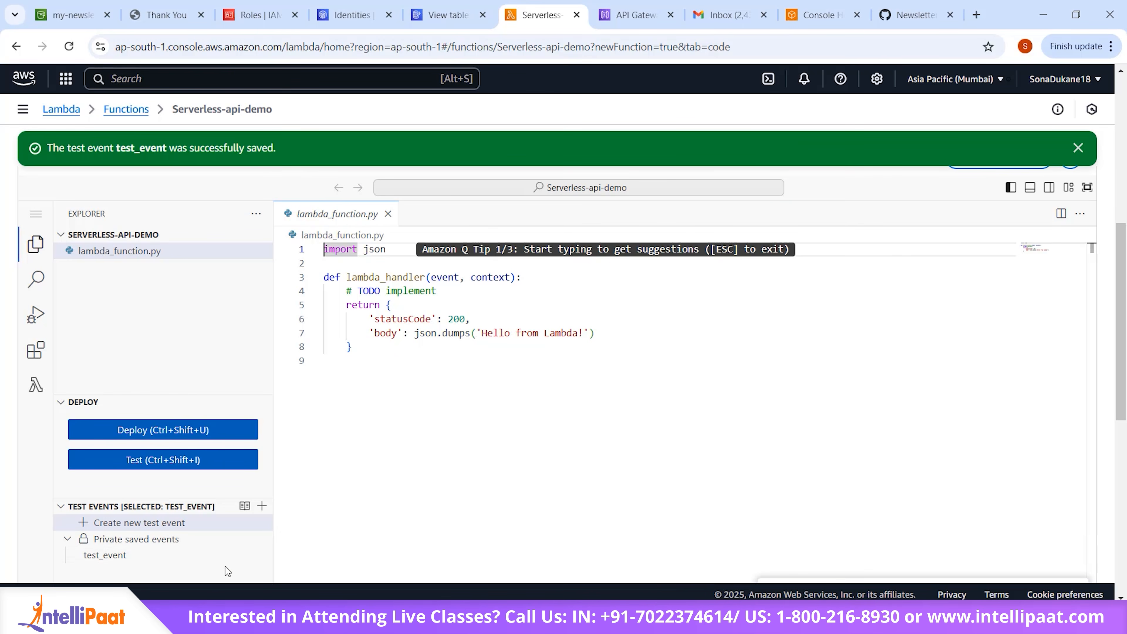
# Step: Run the Lambda function with the saved test_event and review the response and function logs
pyautogui.click(240, 556)
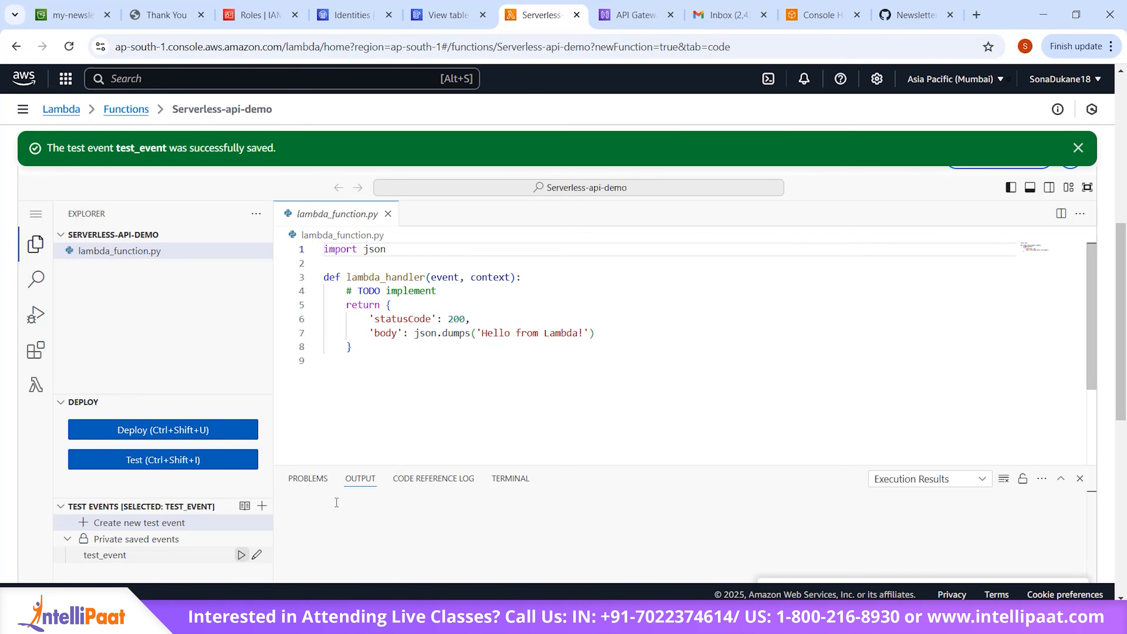
pyautogui.scroll(-1, 496, 525)
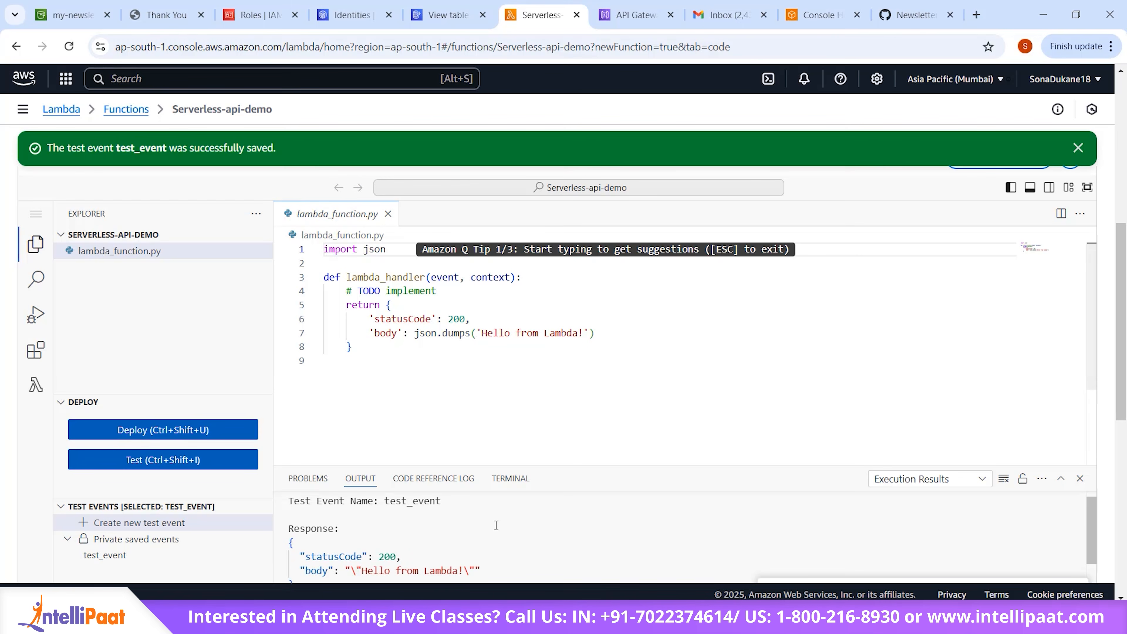
pyautogui.scroll(-2, 624, 358)
pyautogui.scroll(-1, 492, 492)
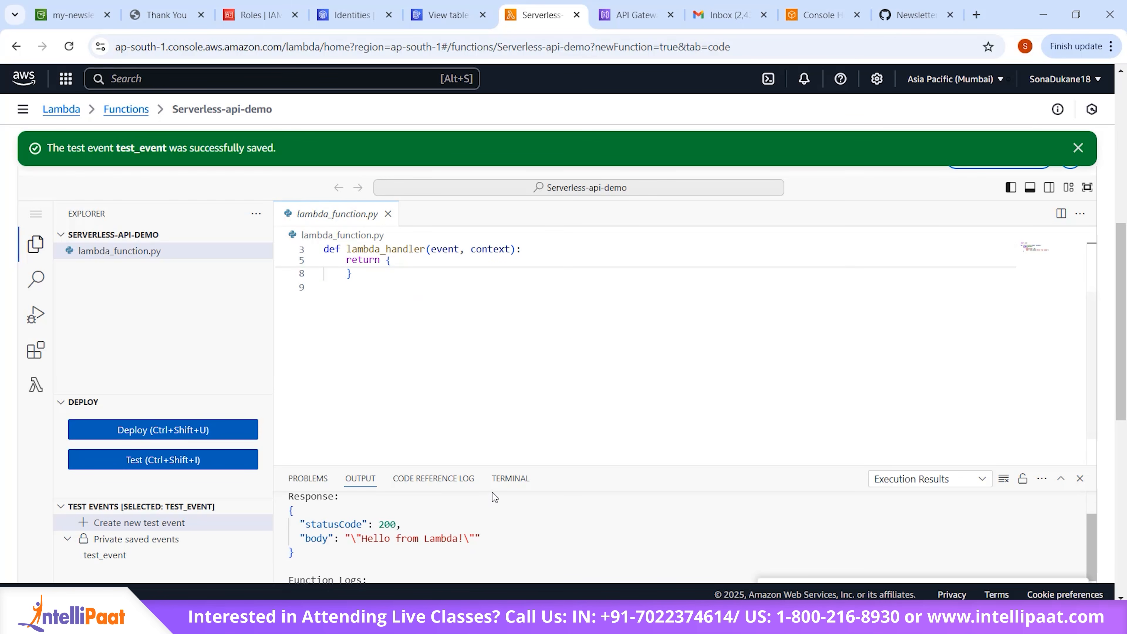
pyautogui.scroll(3, 436, 560)
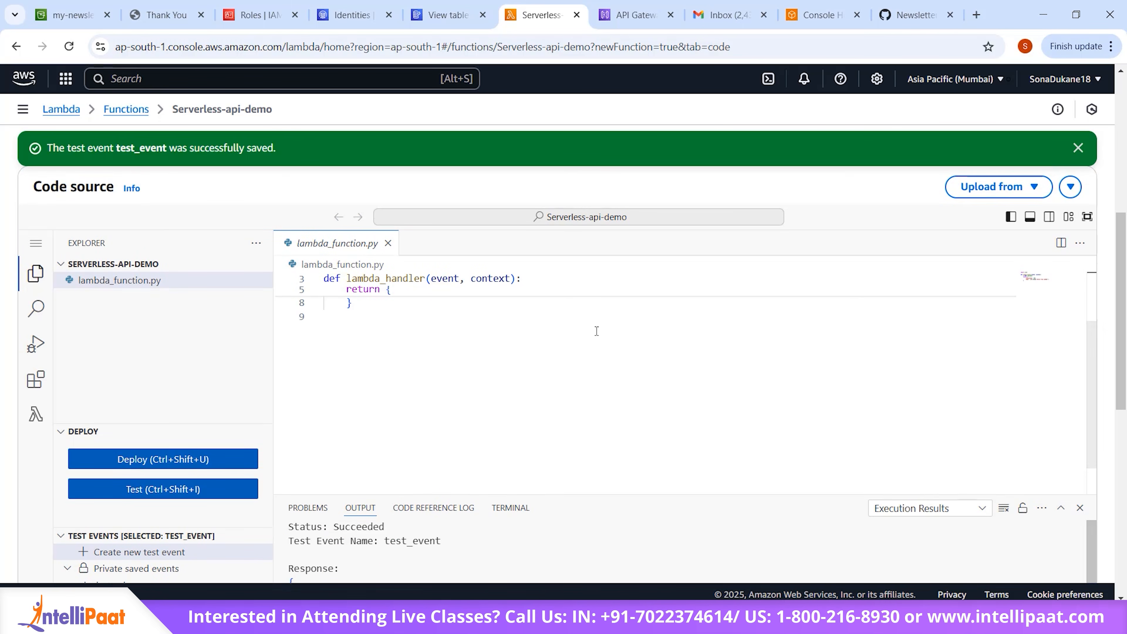
pyautogui.scroll(-5, 595, 330)
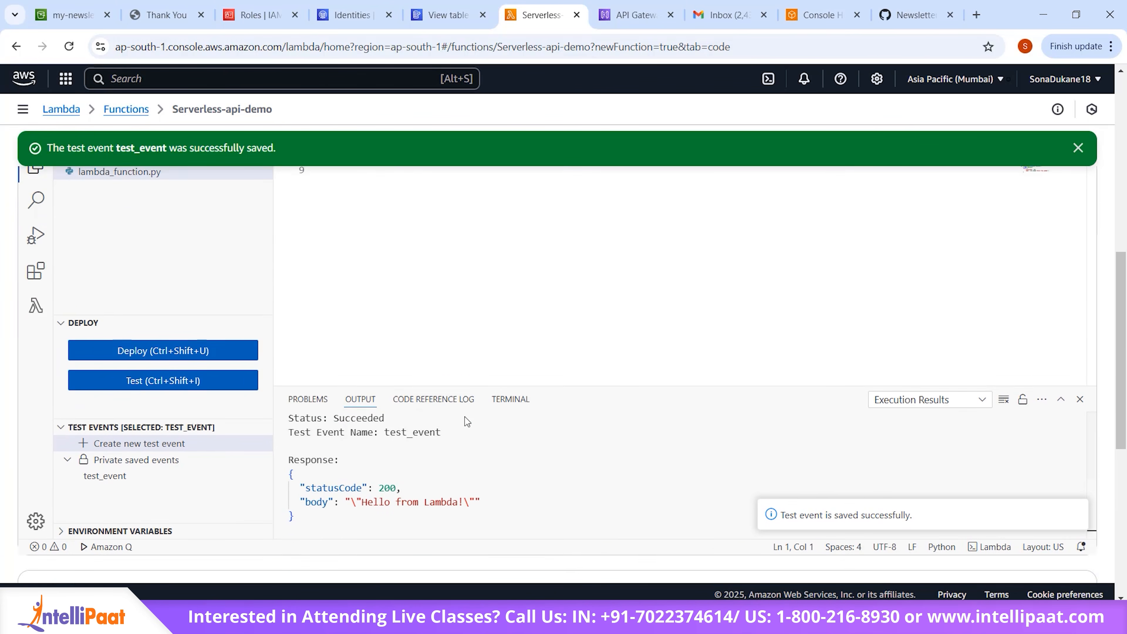
pyautogui.scroll(3, 465, 417)
pyautogui.scroll(-2, 415, 424)
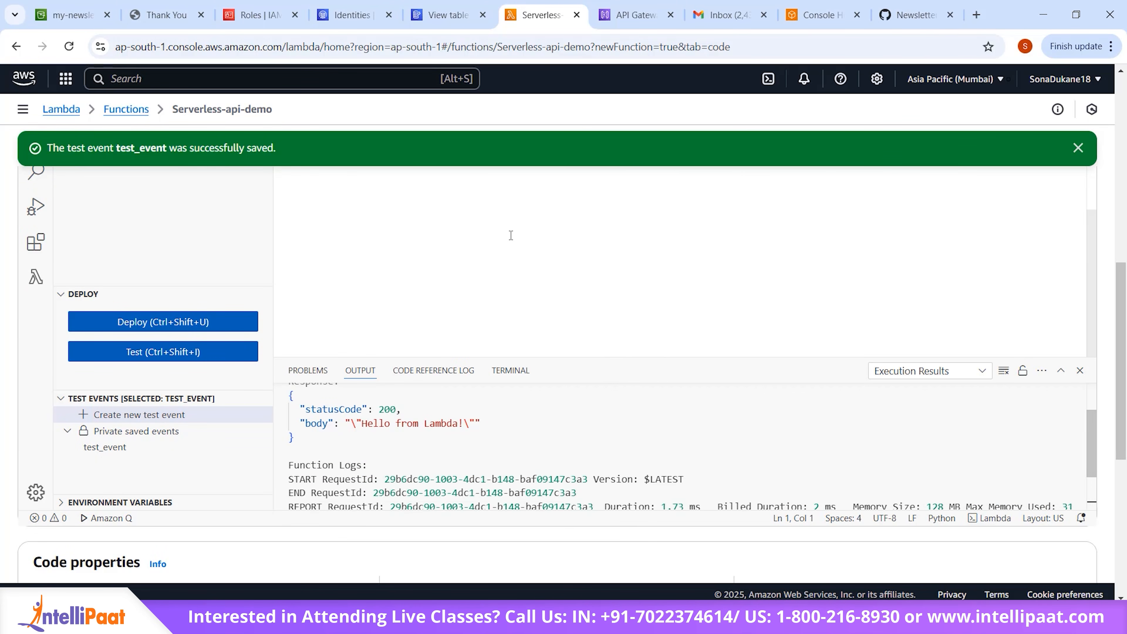
pyautogui.scroll(4, 510, 234)
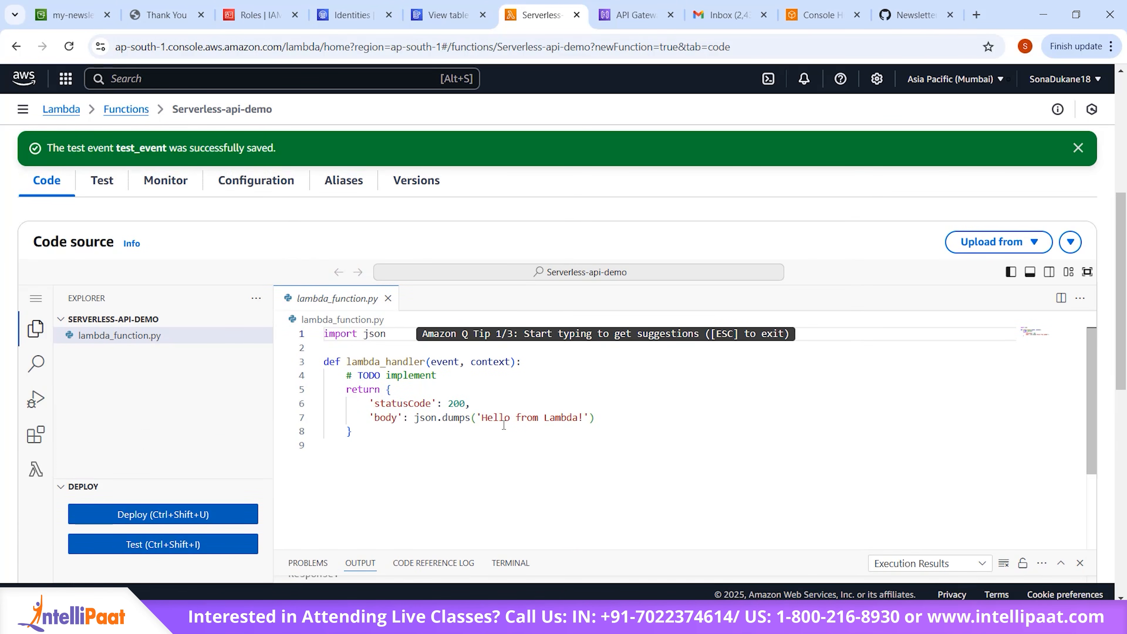
pyautogui.scroll(-8, 503, 425)
pyautogui.scroll(10, 504, 424)
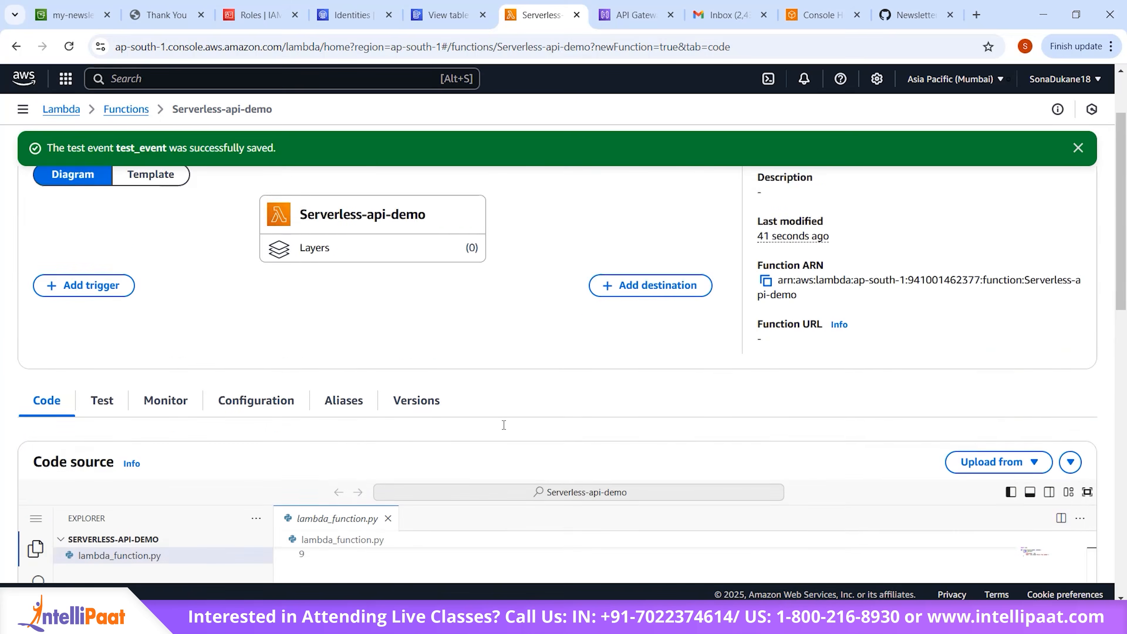
pyautogui.scroll(-3, 503, 424)
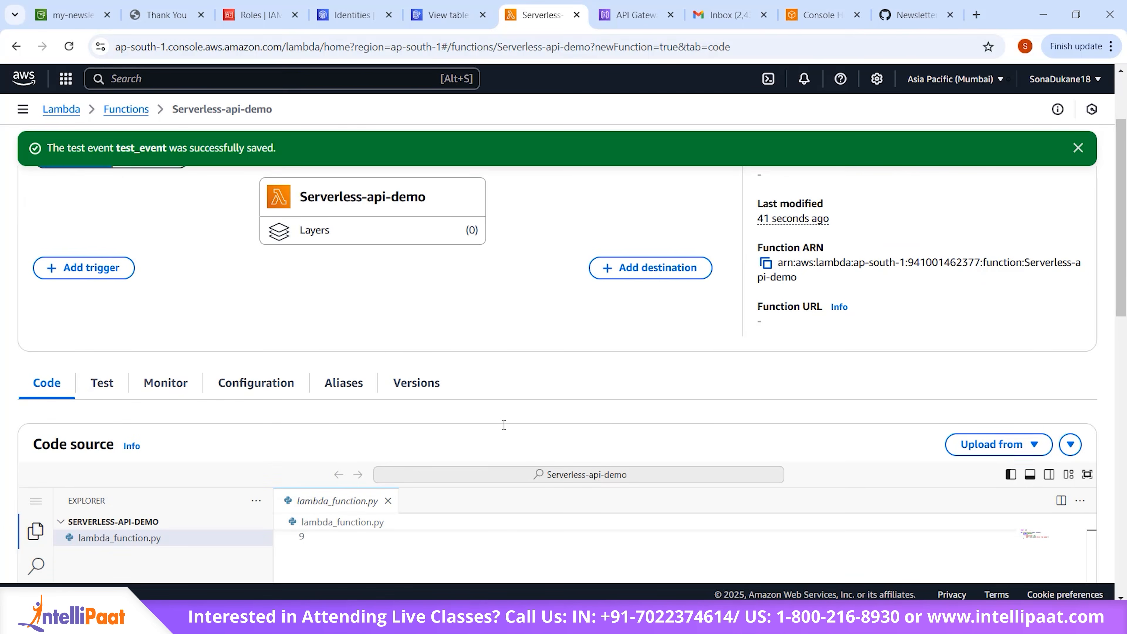
pyautogui.scroll(3, 503, 425)
pyautogui.scroll(-7, 504, 425)
pyautogui.scroll(-1, 504, 424)
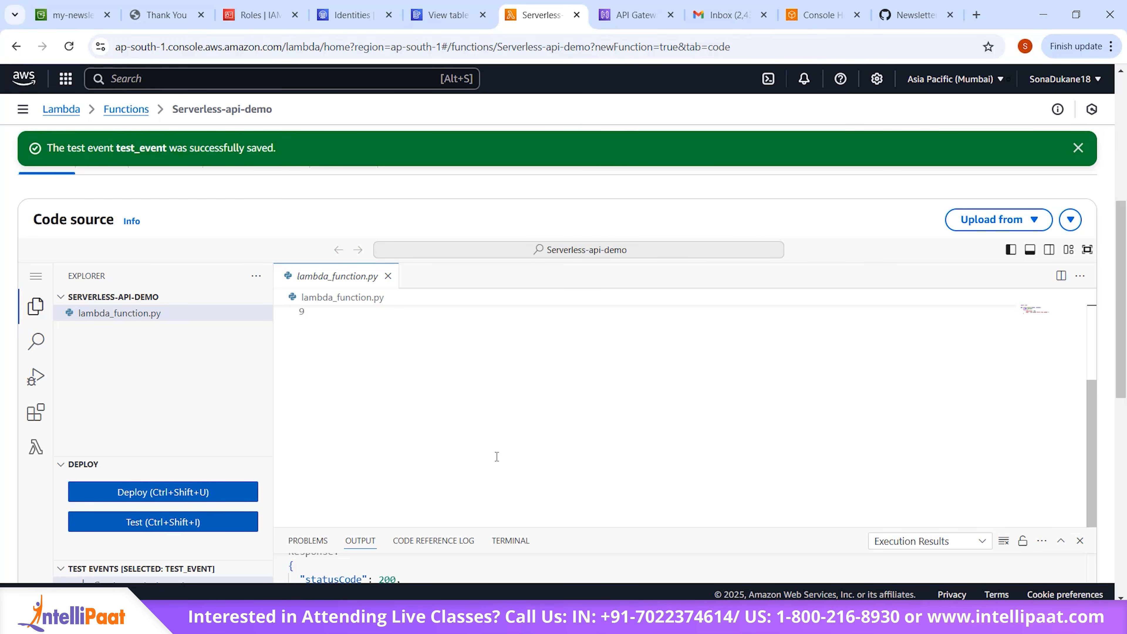
# Step: Switch to the API Gateway console and start building a new public REST API
pyautogui.click(617, 16)
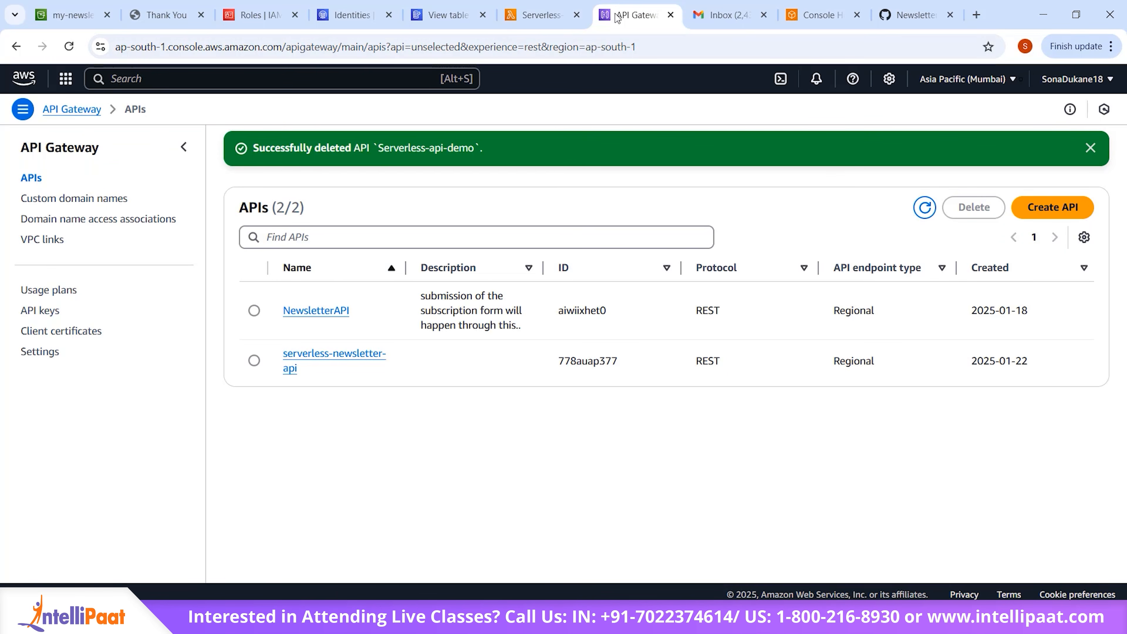
pyautogui.click(324, 81)
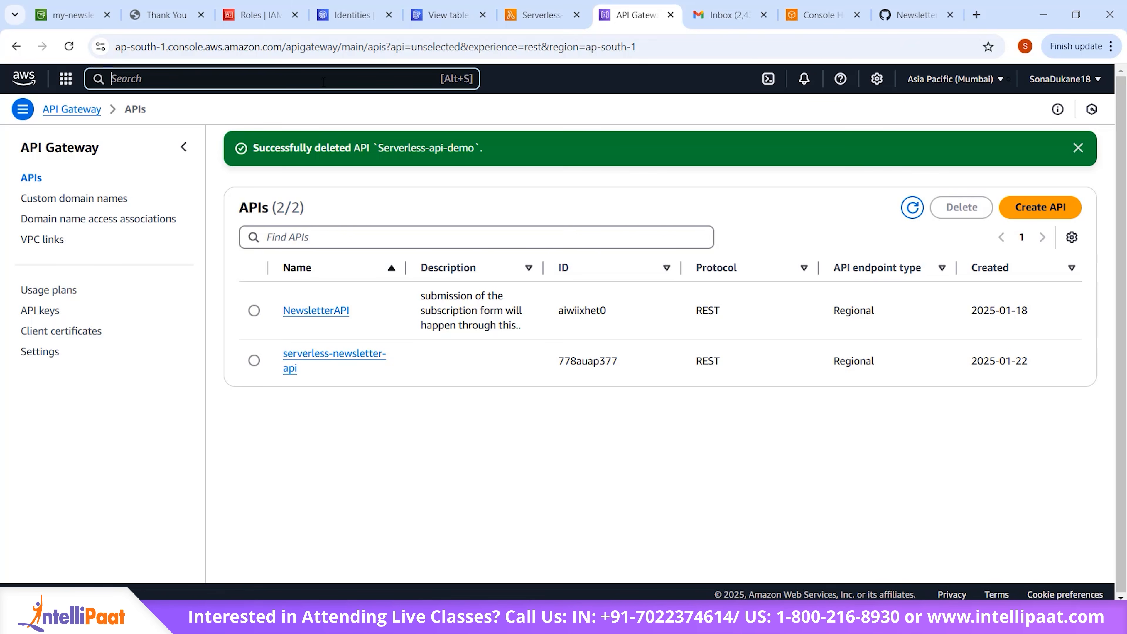
pyautogui.click(28, 170)
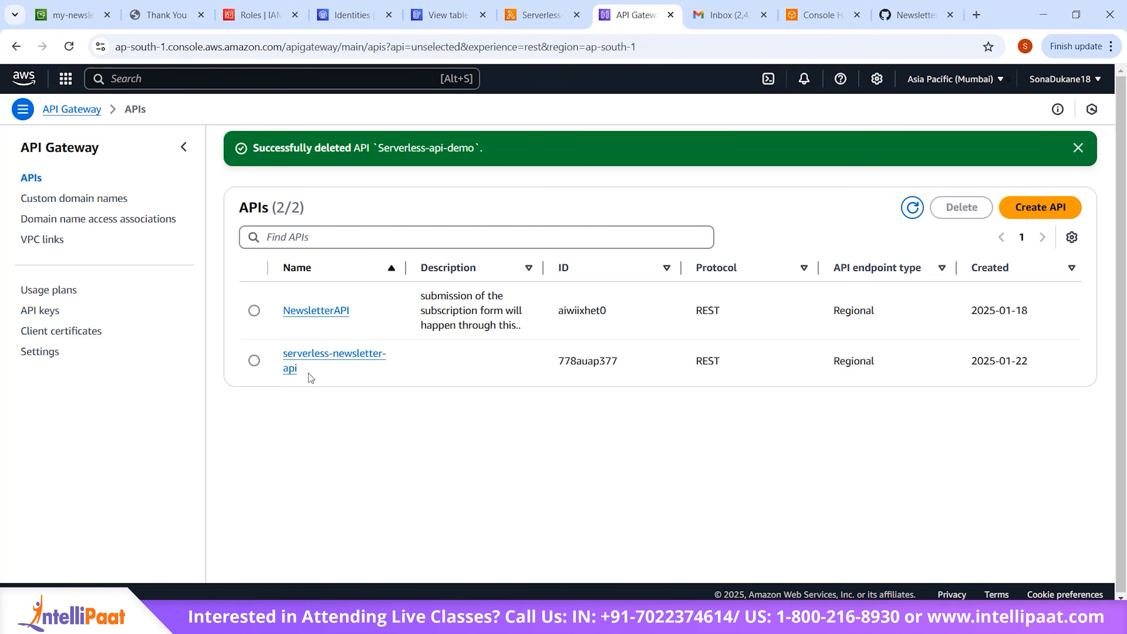
pyautogui.click(1037, 216)
pyautogui.scroll(-5, 580, 433)
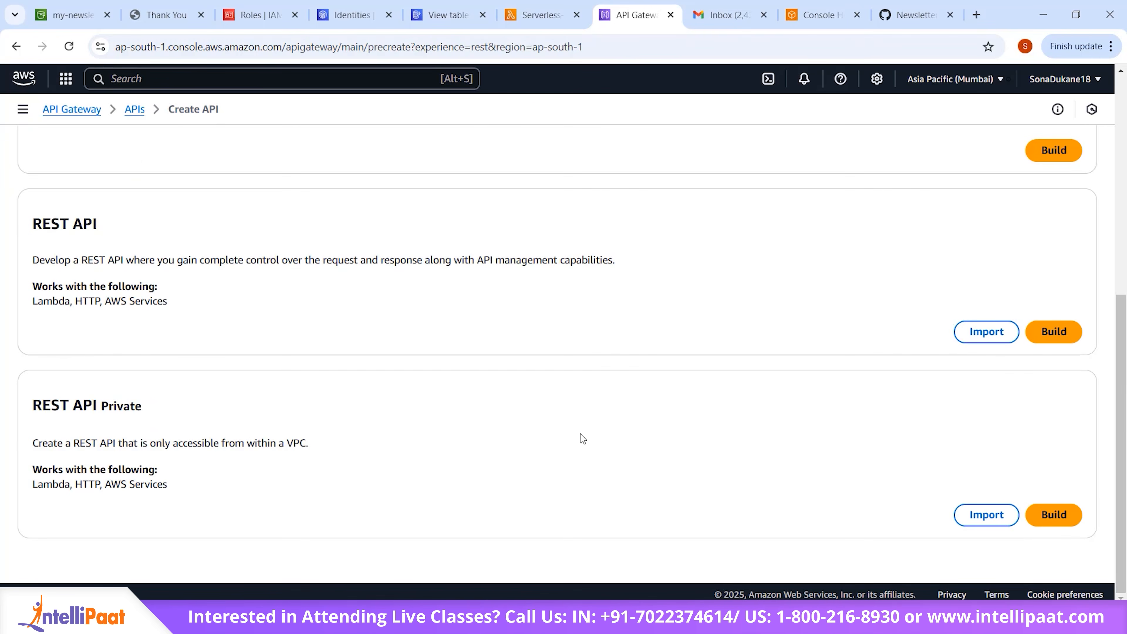
pyautogui.click(1055, 332)
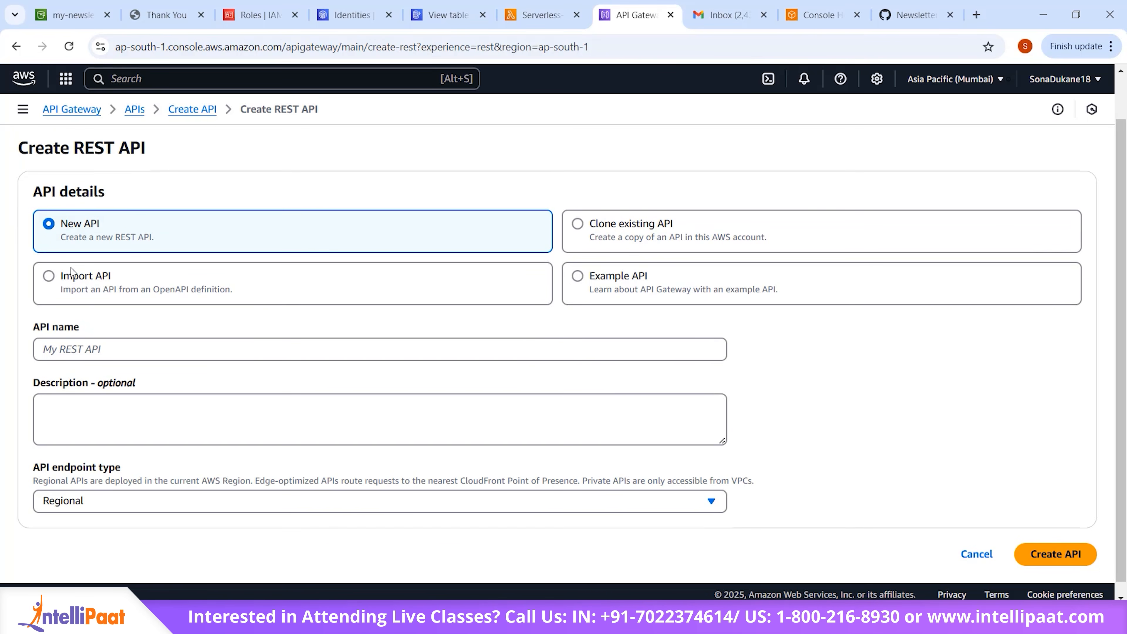
# Step: Name the new REST API Serverless-demo-api and create it with the Regional endpoint type
pyautogui.click(224, 347)
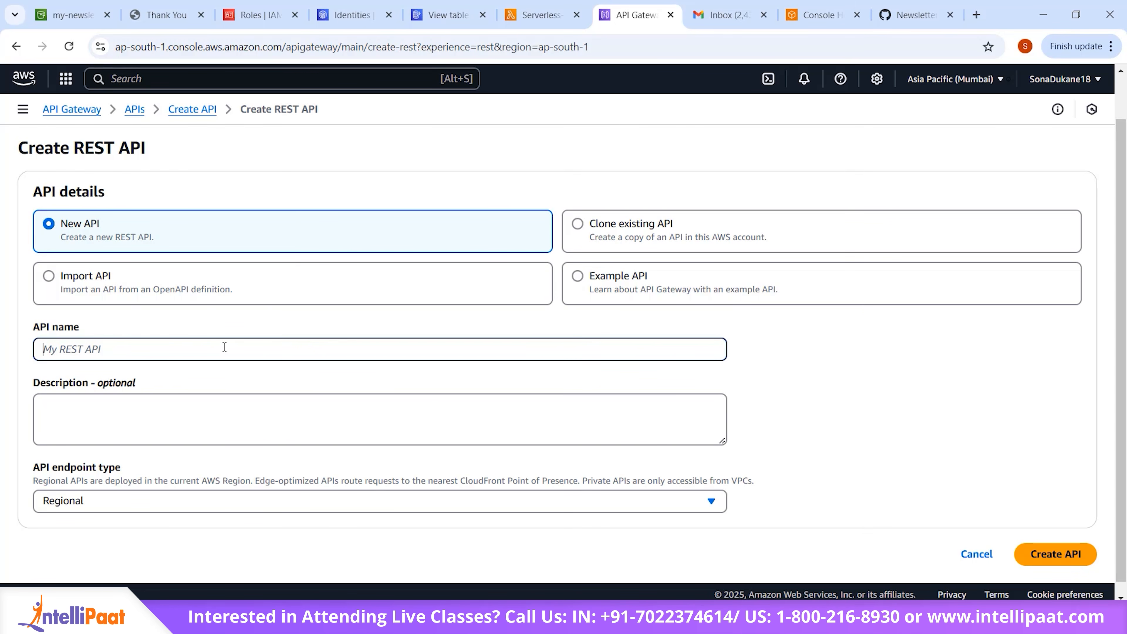
pyautogui.write('Serverless-emo-api')
pyautogui.scroll(-1, 225, 347)
pyautogui.click(90, 338)
pyautogui.write('d')
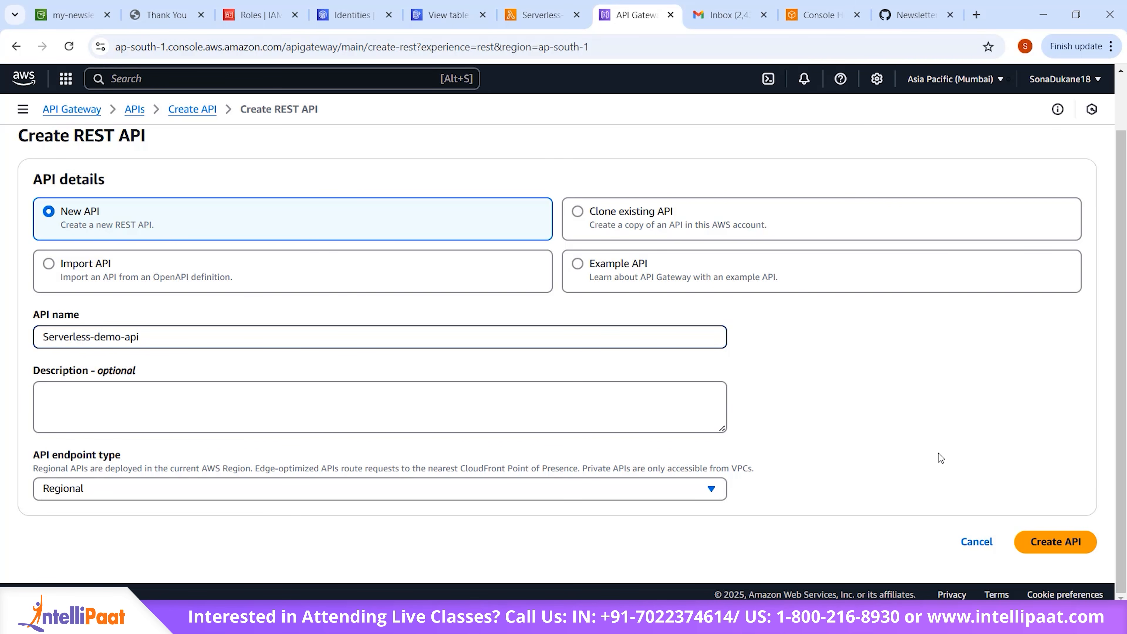
pyautogui.click(1057, 541)
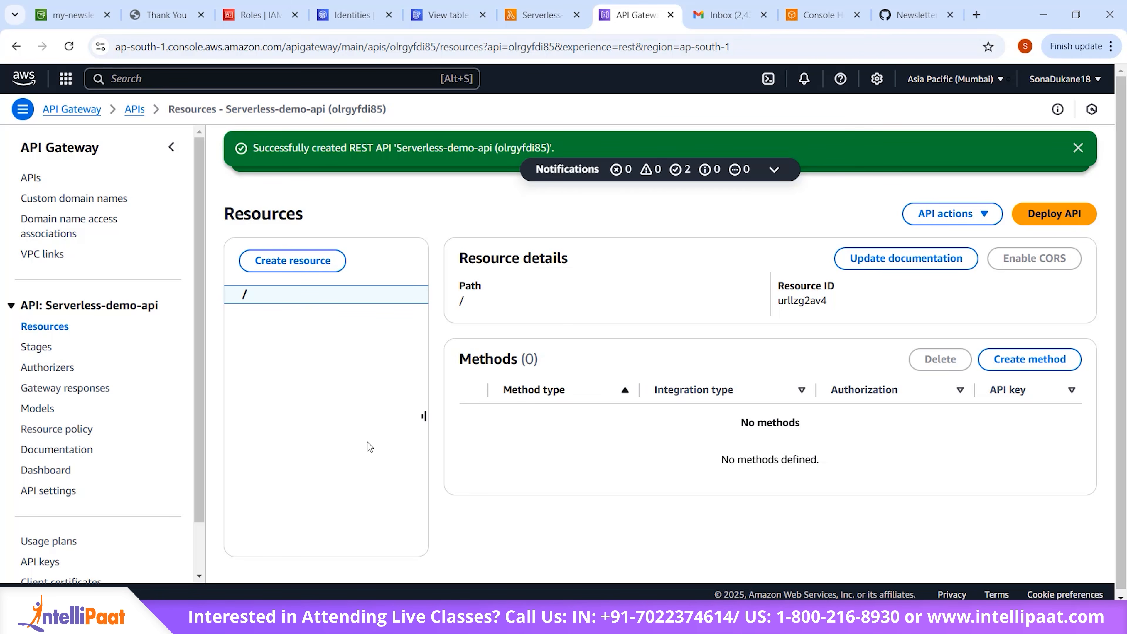
# Step: Create a resource named getData under the root path / with CORS enabled
pyautogui.click(293, 264)
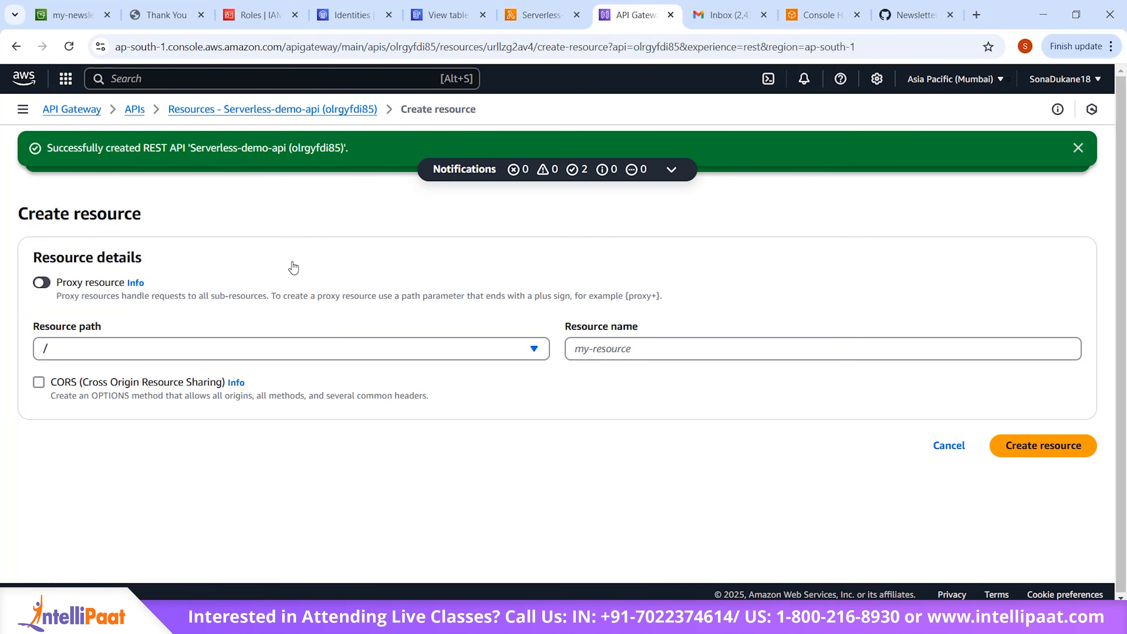
pyautogui.click(343, 352)
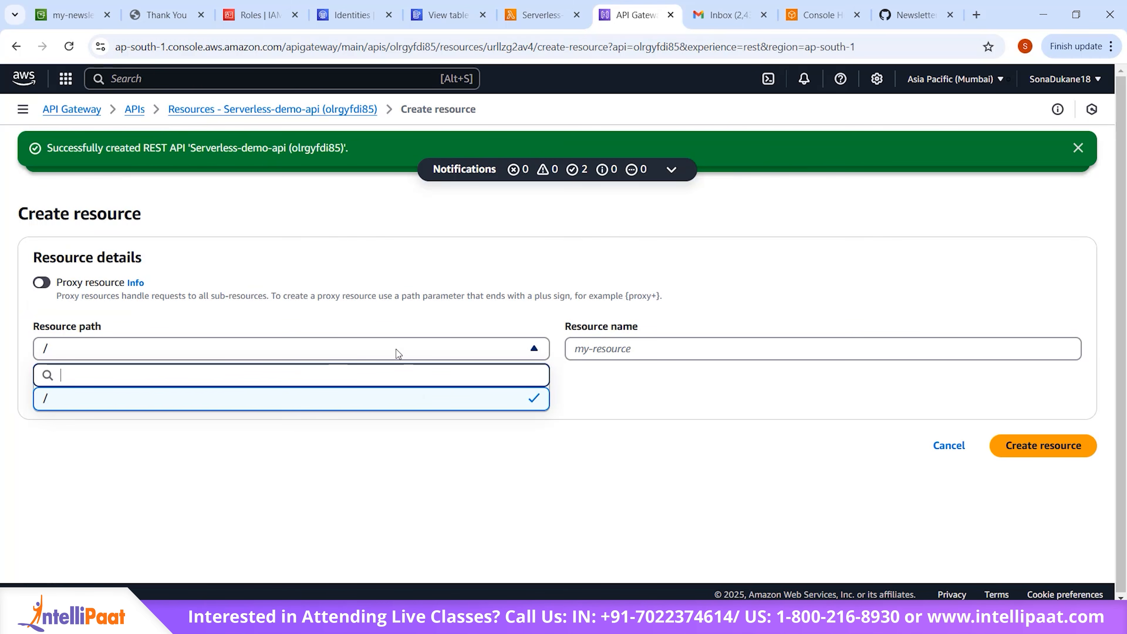
pyautogui.click(452, 405)
pyautogui.click(681, 339)
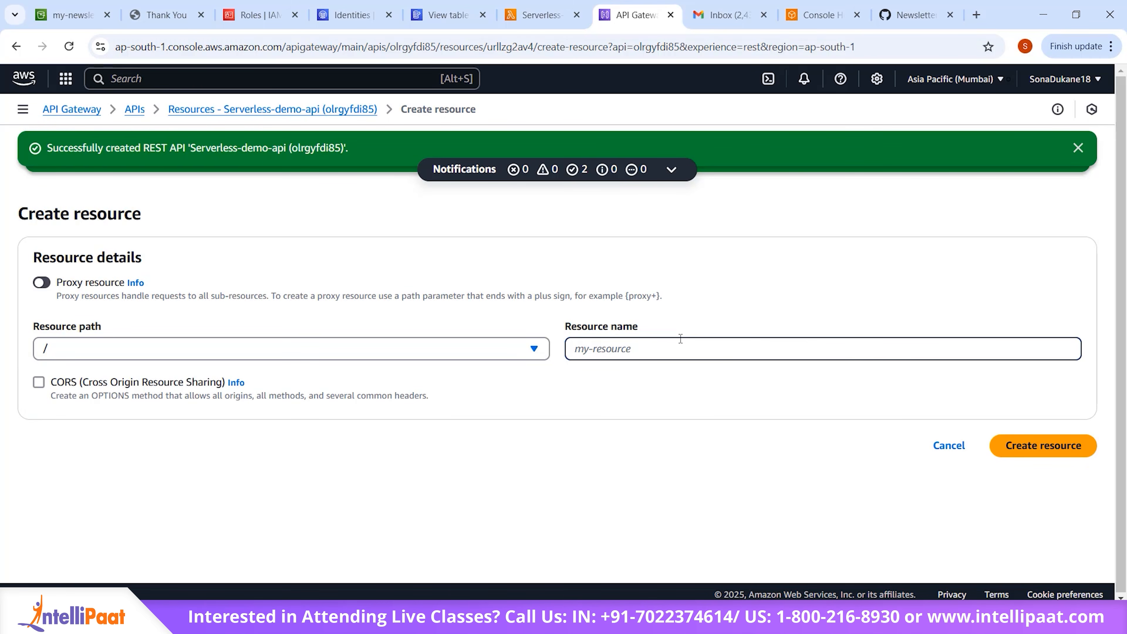
pyautogui.write('getData')
pyautogui.click(39, 382)
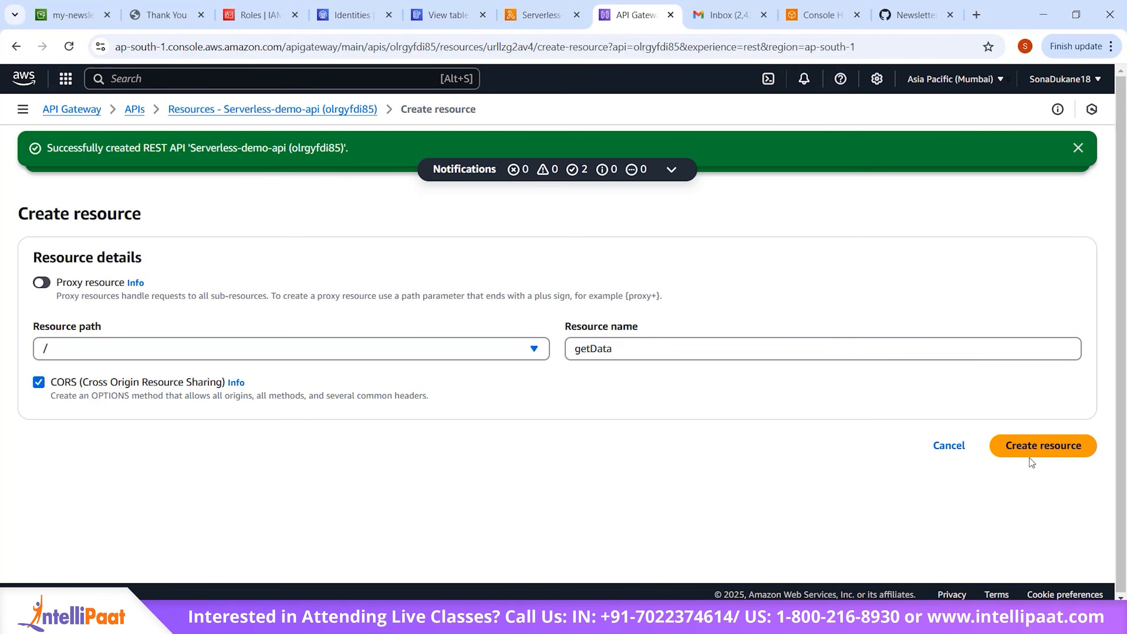
pyautogui.click(1030, 448)
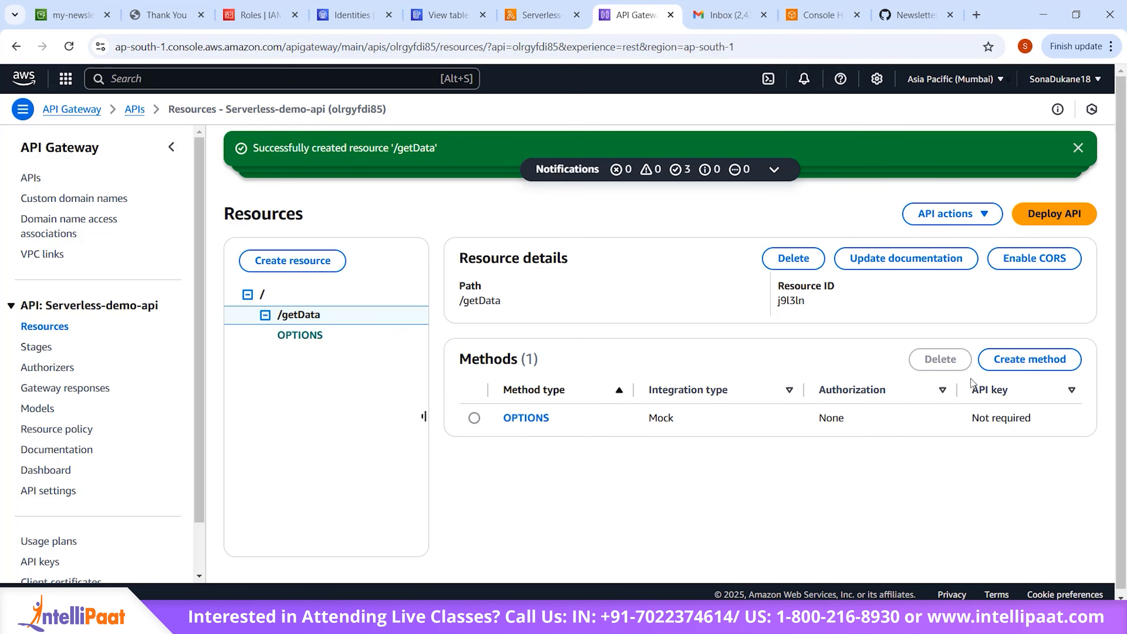
# Step: Start a new method on the /getData resource with method type POST and the Lambda function integration type
pyautogui.click(1015, 367)
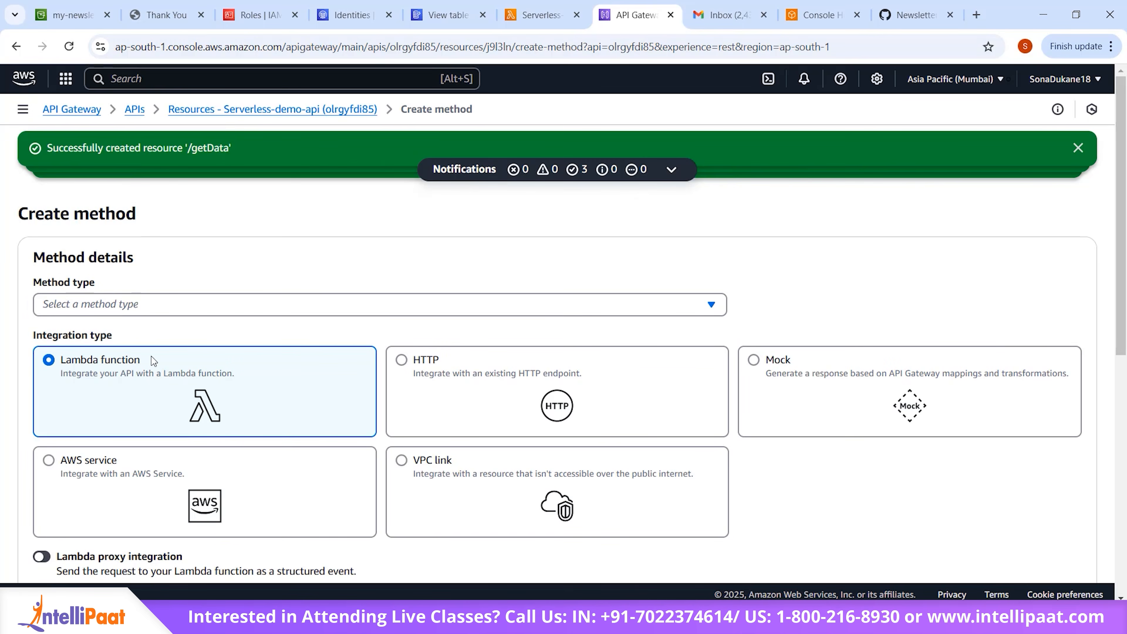
pyautogui.click(153, 312)
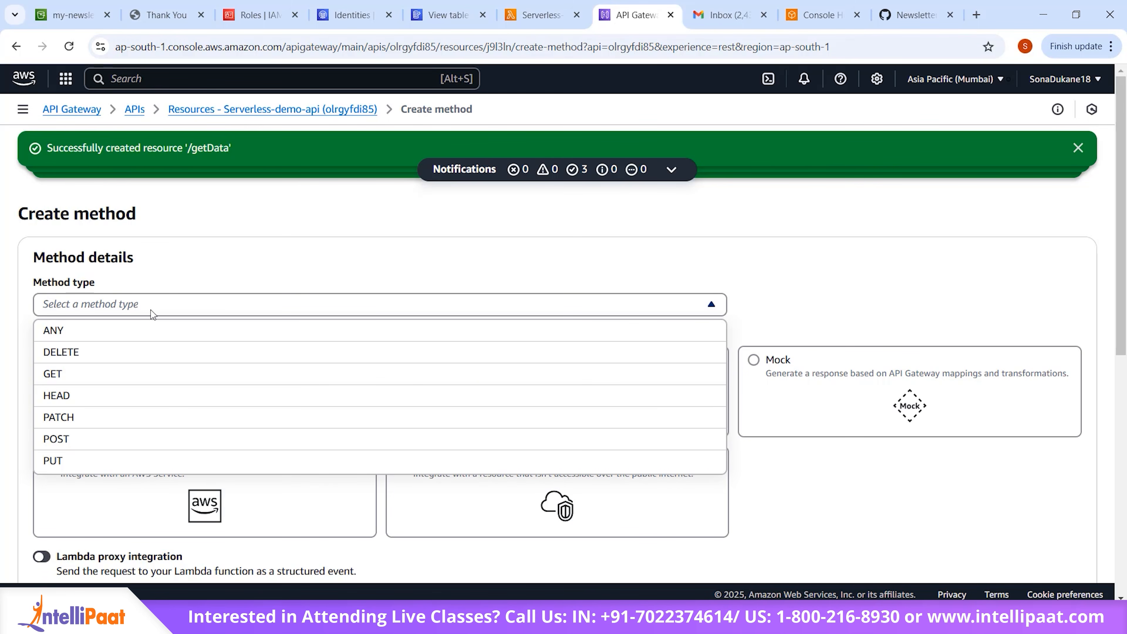
pyautogui.click(153, 440)
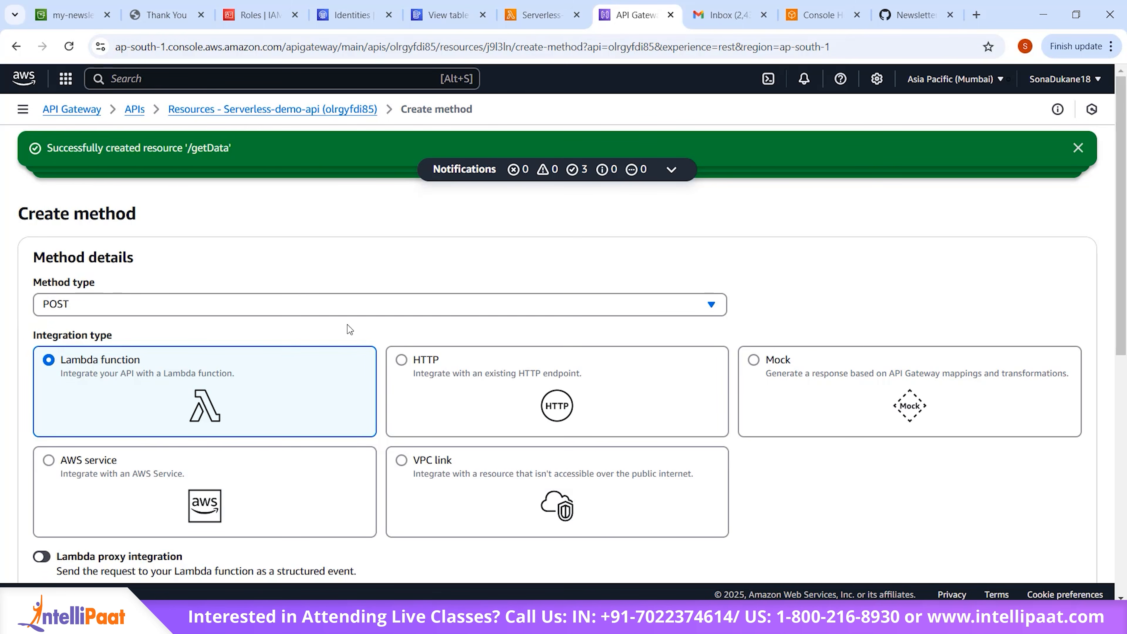
pyautogui.scroll(-3, 446, 371)
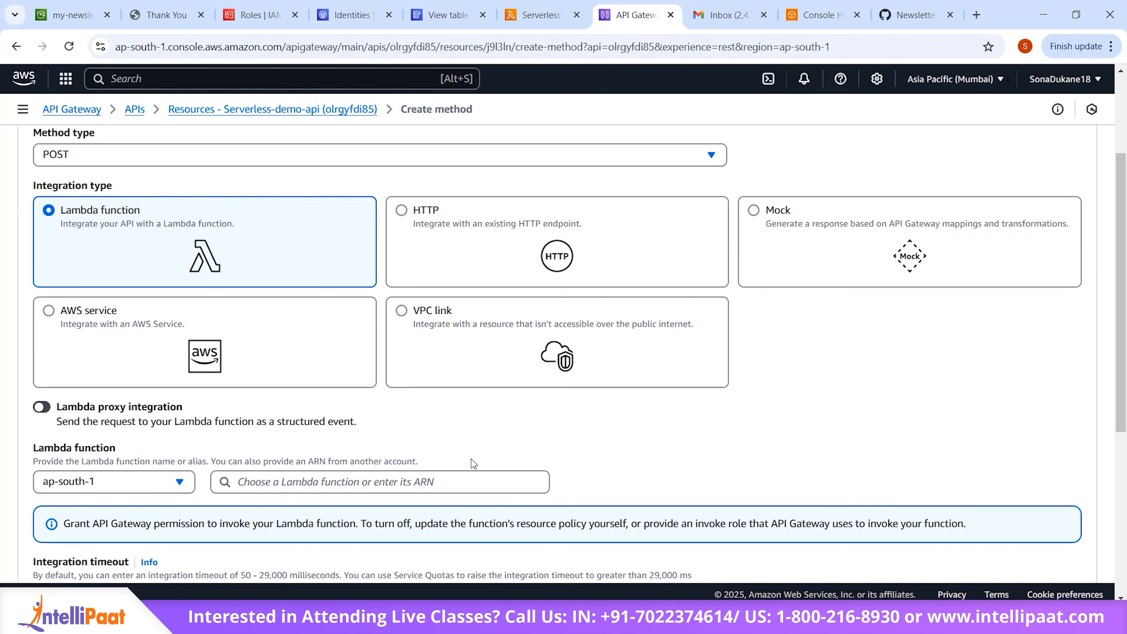
pyautogui.scroll(-2, 608, 450)
pyautogui.scroll(1, 339, 282)
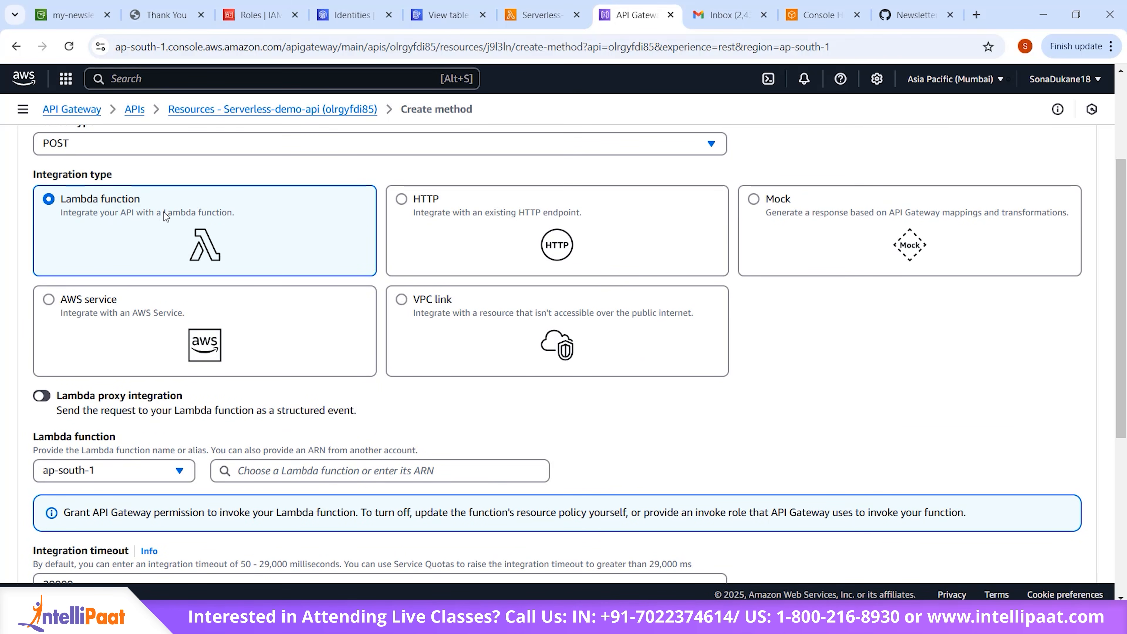
pyautogui.scroll(-2, 525, 384)
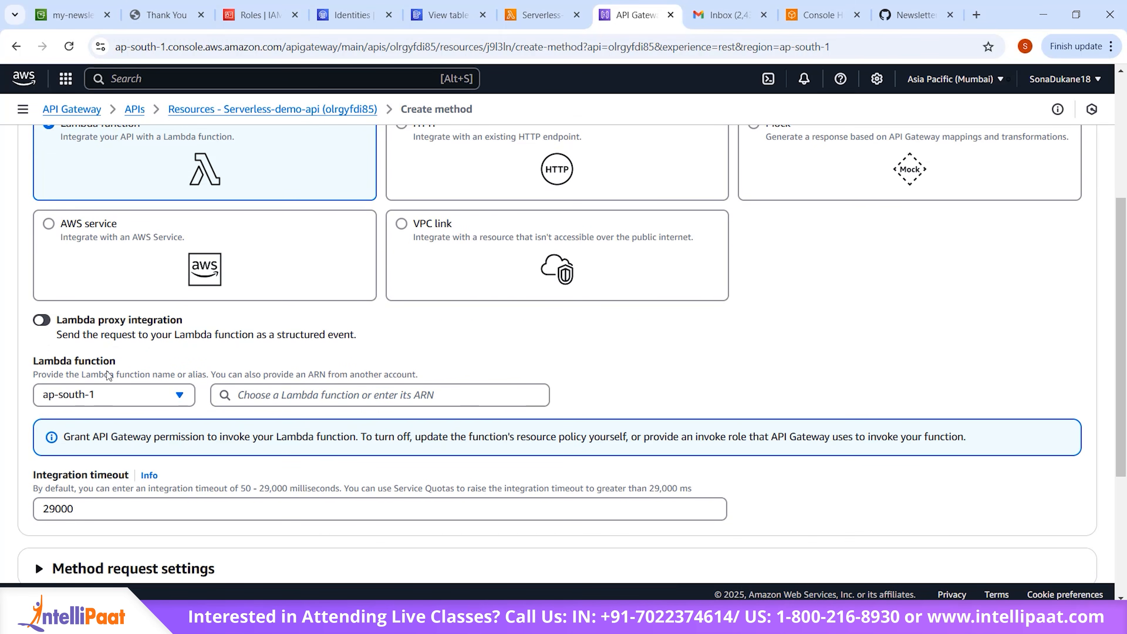
# Step: Enable Lambda proxy integration, choose the Serverless-api-demo function in ap-south-1, and create the POST method
pyautogui.click(40, 320)
pyautogui.scroll(-4, 559, 339)
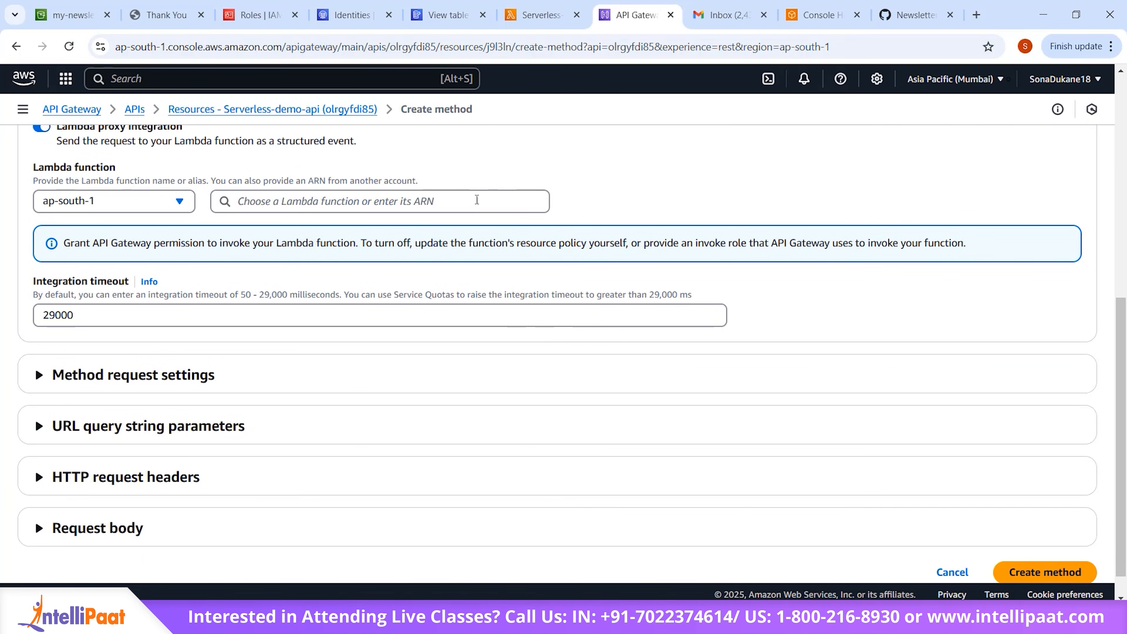
pyautogui.click(477, 199)
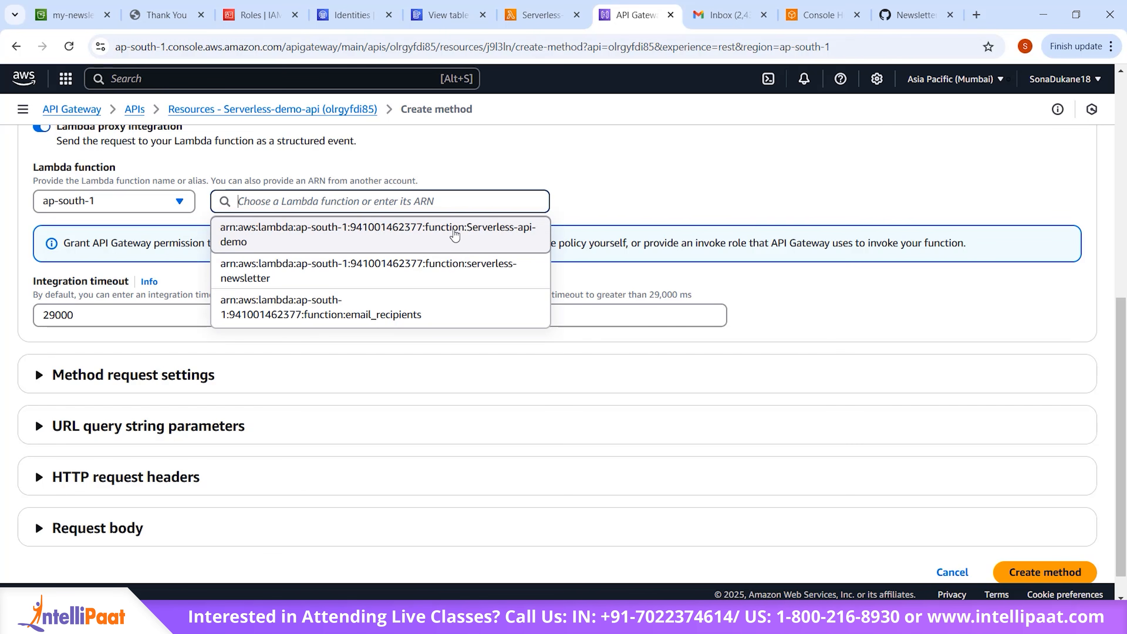
pyautogui.click(455, 234)
pyautogui.scroll(-1, 441, 380)
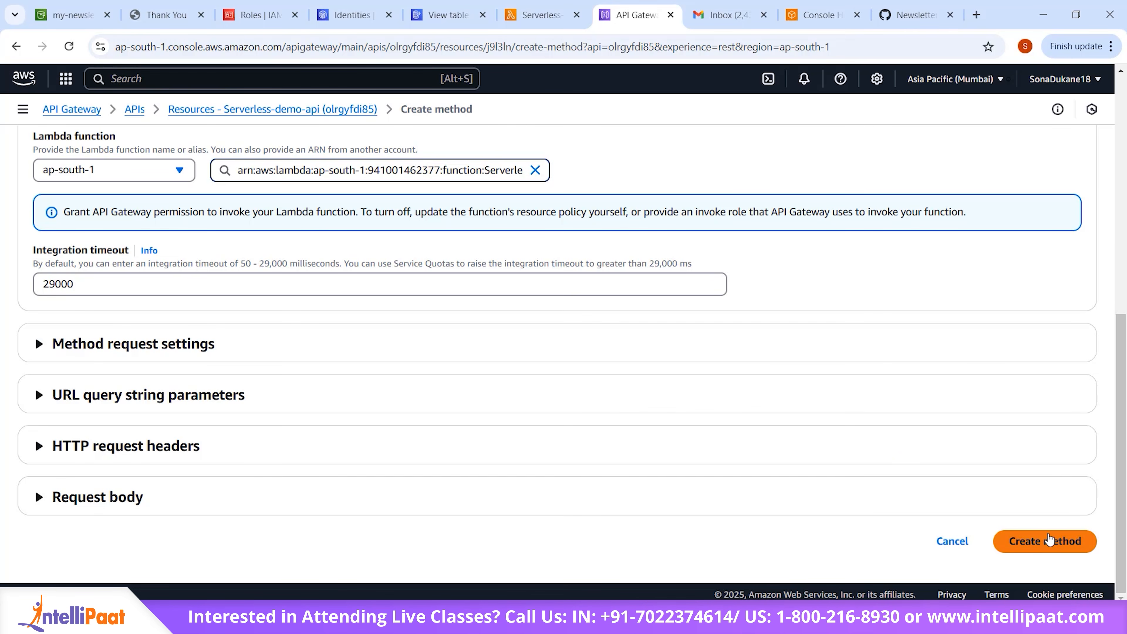
pyautogui.click(1048, 539)
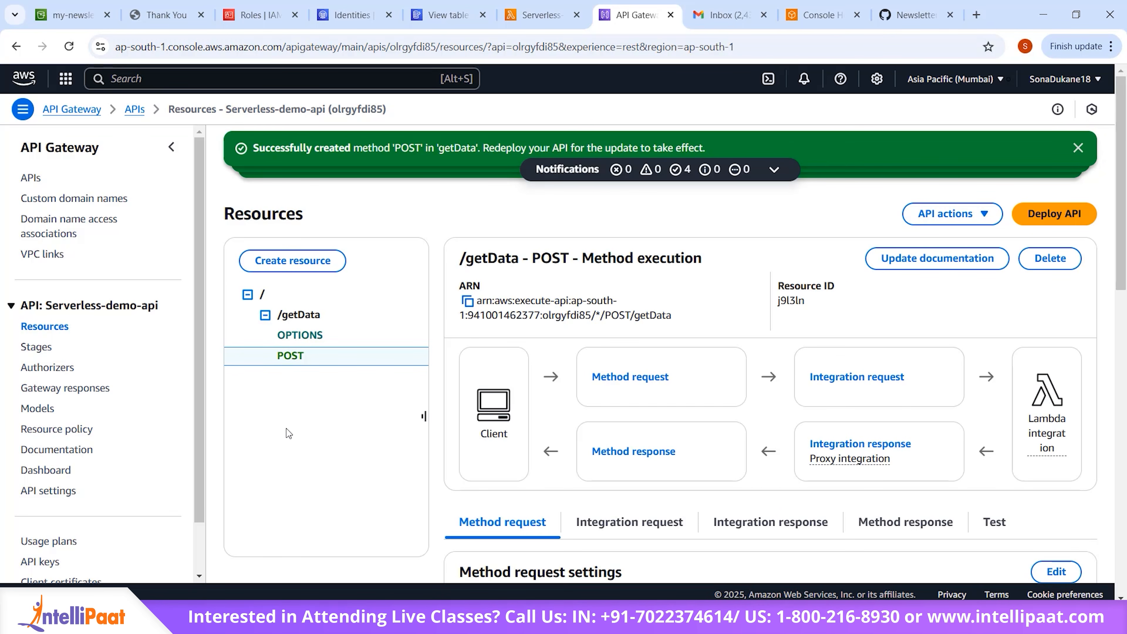
# Step: Enable CORS on /getData for the Default 4XX and Default 5XX responses and the OPTIONS and POST methods, then review the change details
pyautogui.scroll(-1, 450, 483)
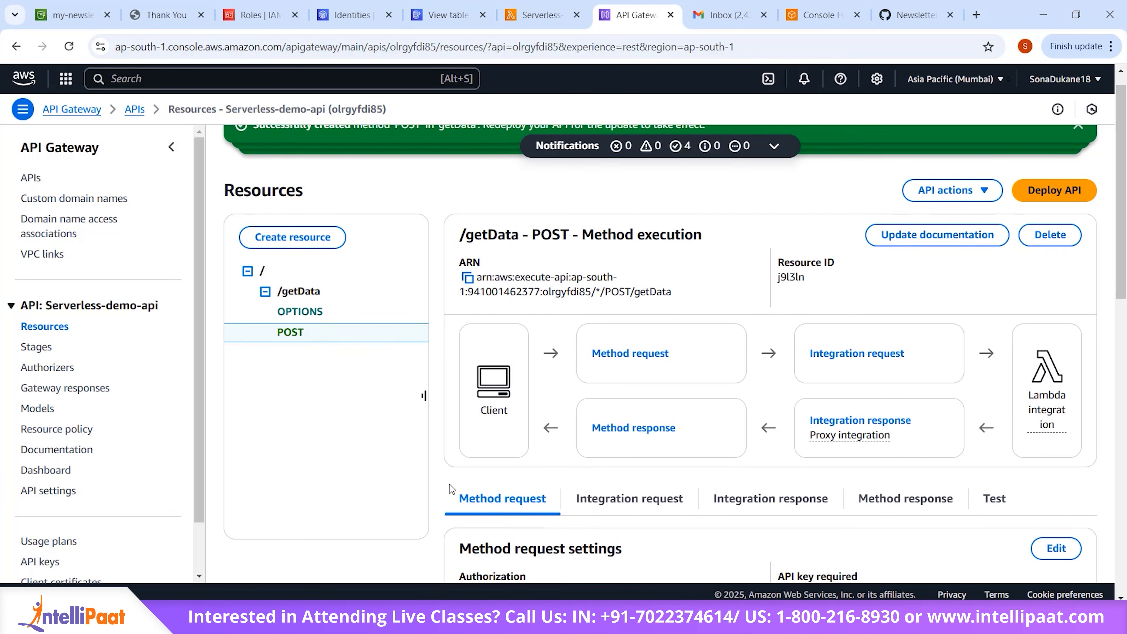
pyautogui.scroll(1, 450, 483)
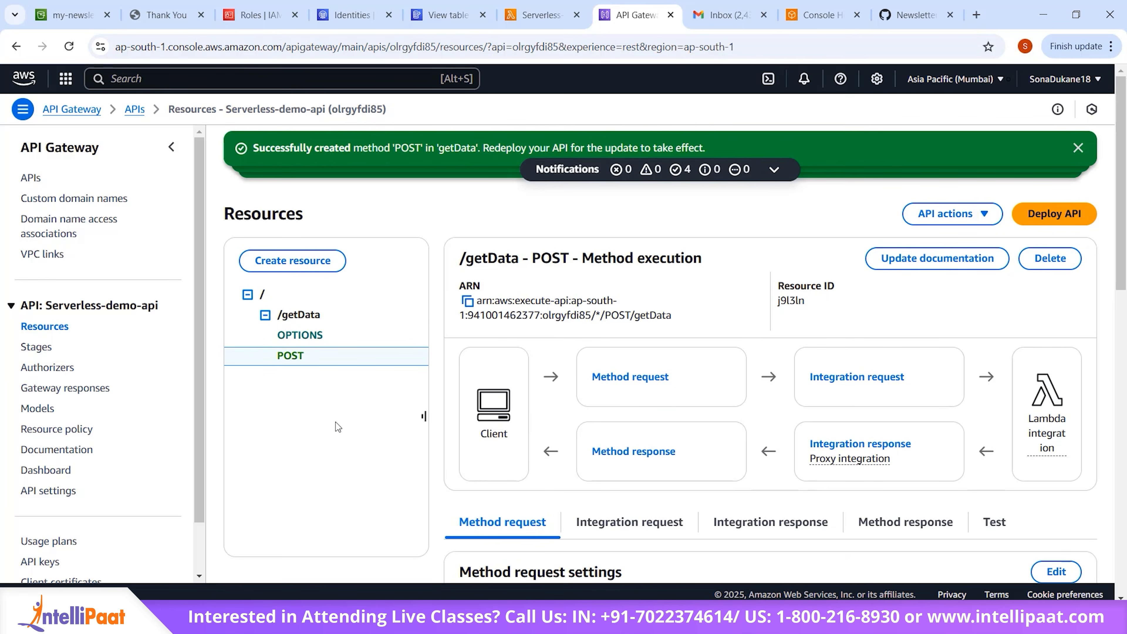
pyautogui.click(303, 314)
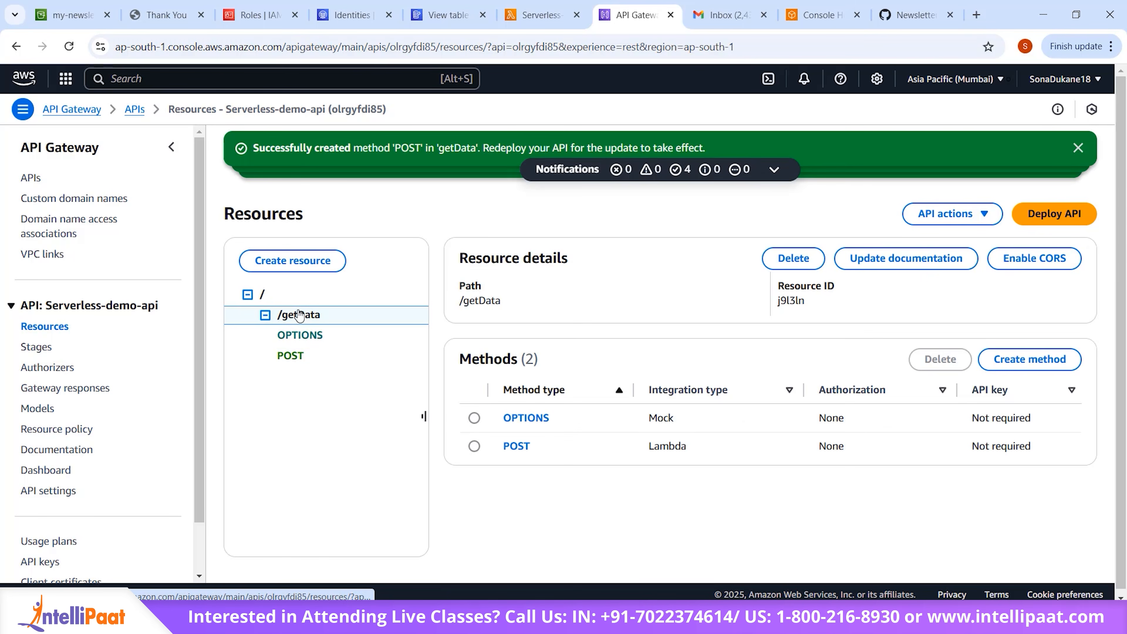
pyautogui.click(1054, 262)
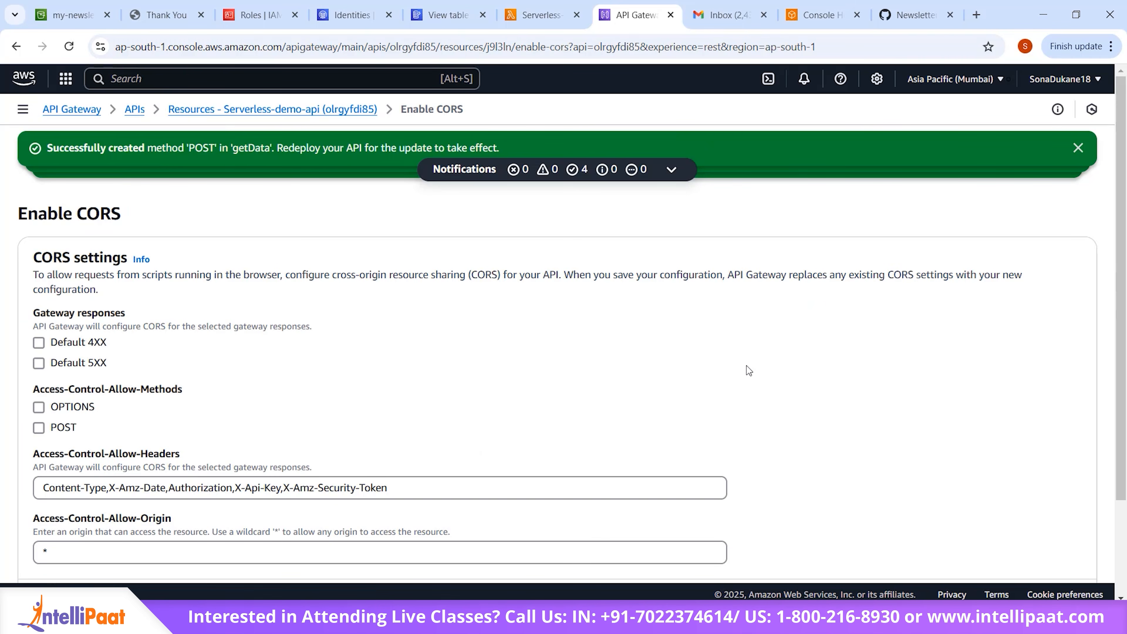
pyautogui.click(39, 344)
pyautogui.click(39, 363)
pyautogui.click(39, 407)
pyautogui.click(39, 427)
pyautogui.scroll(-3, 266, 433)
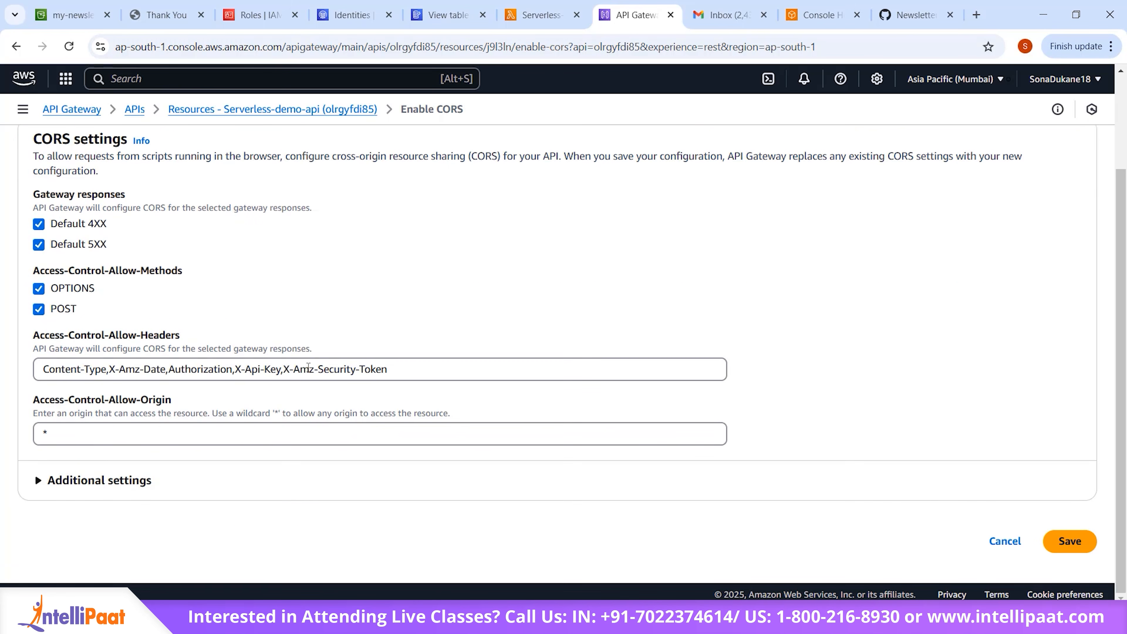
pyautogui.click(1063, 546)
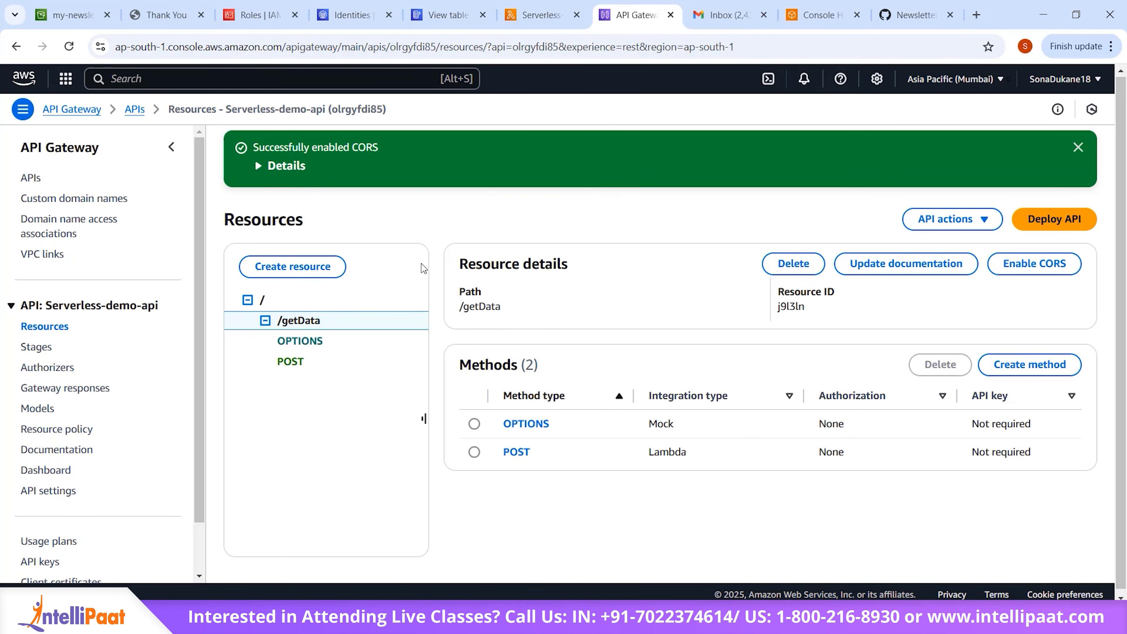
pyautogui.click(273, 171)
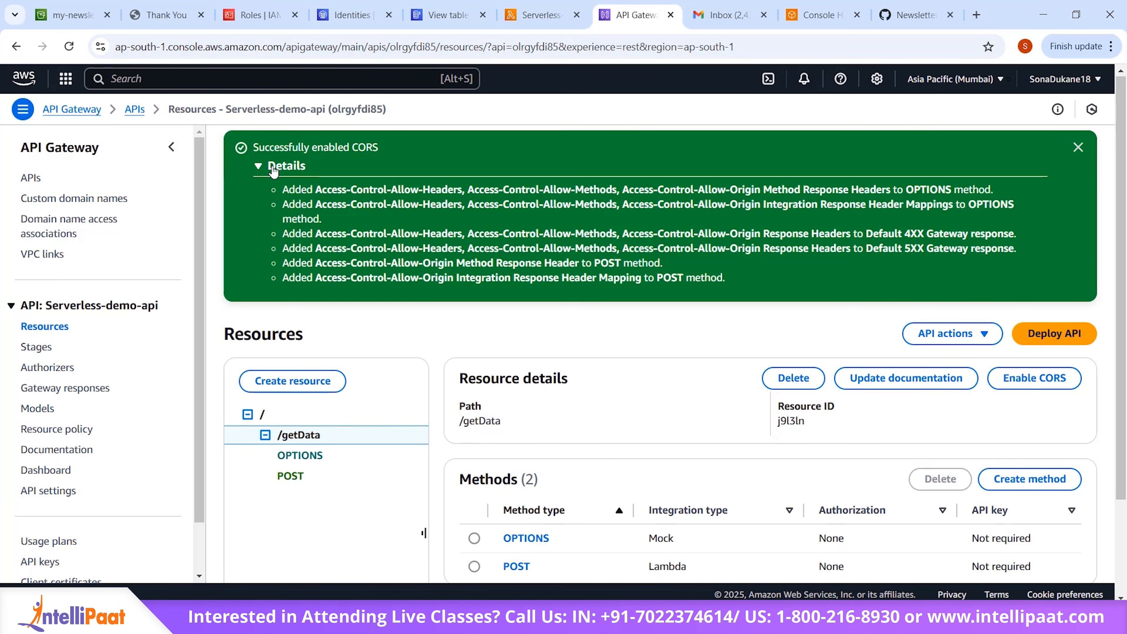
pyautogui.click(260, 169)
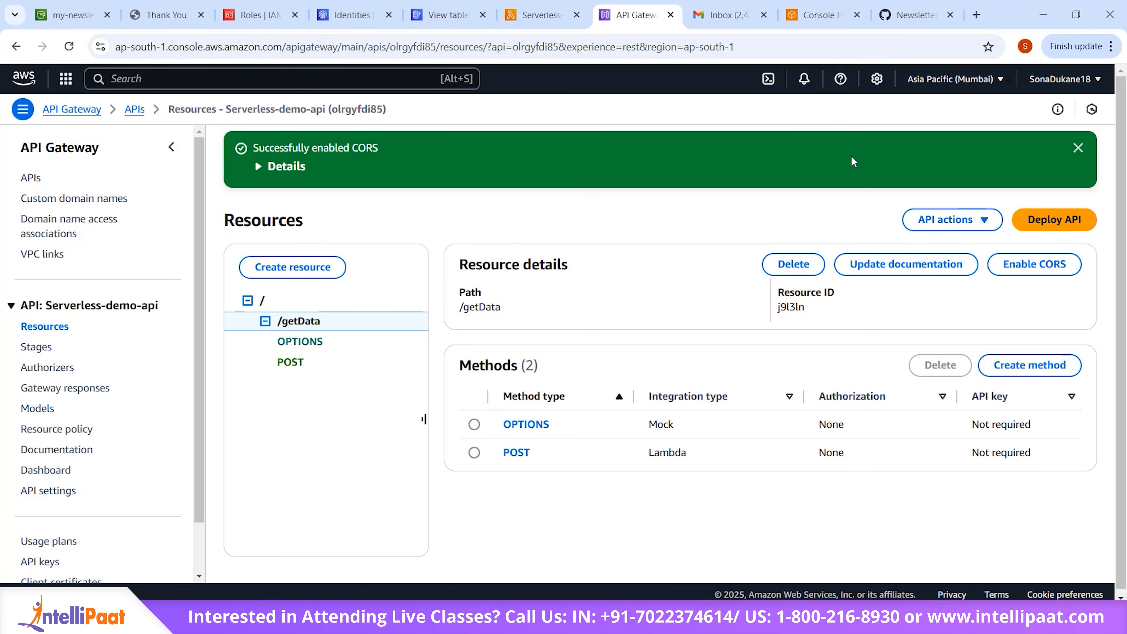
# Step: Deploy the API to a new stage named dev
pyautogui.scroll(-1, 852, 161)
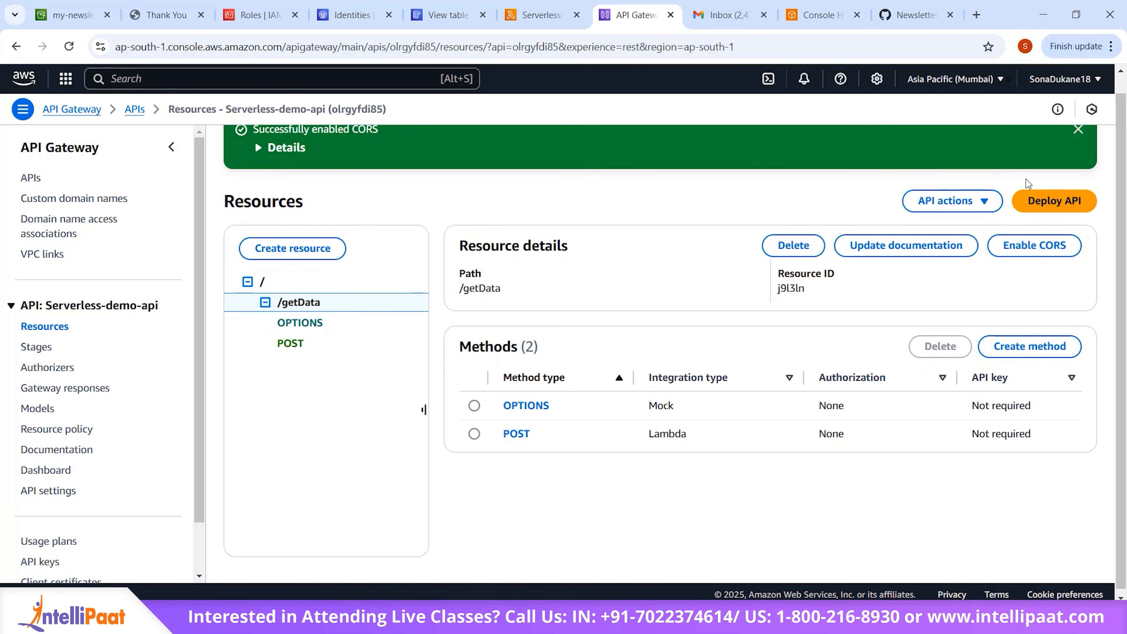
pyautogui.click(1053, 200)
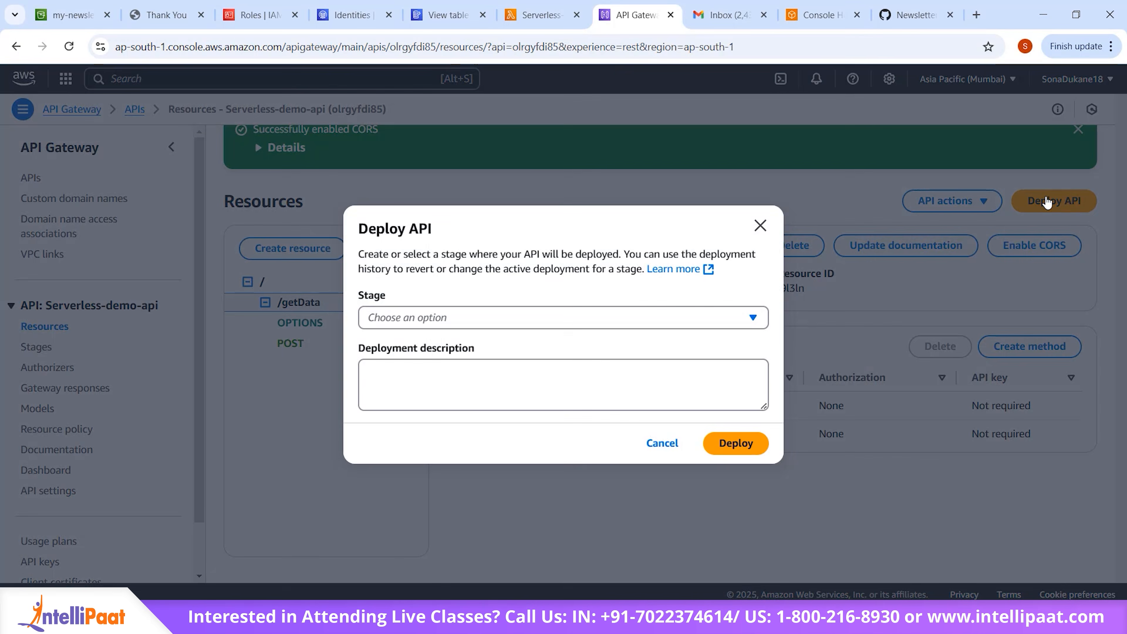
pyautogui.click(627, 320)
pyautogui.click(594, 354)
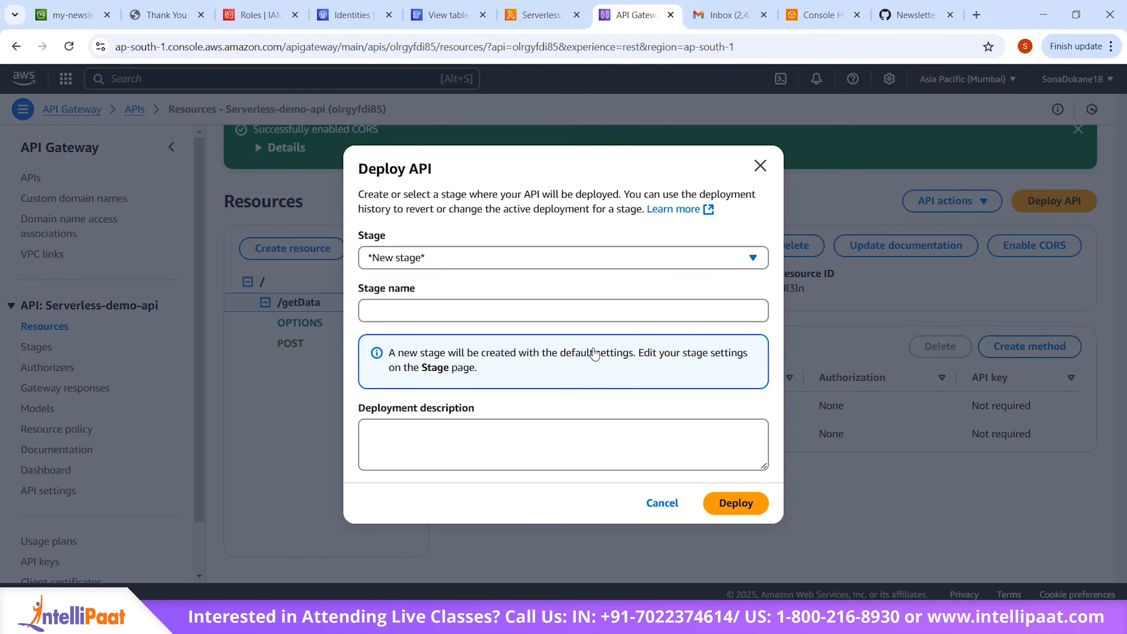
pyautogui.click(570, 311)
pyautogui.write('dev')
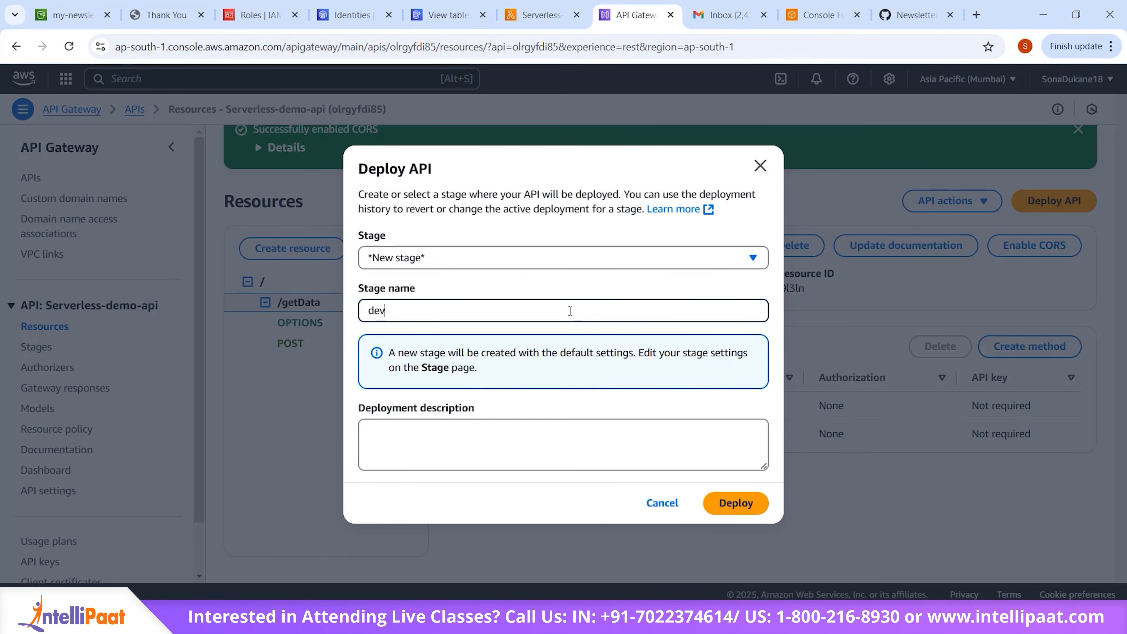
pyautogui.click(732, 506)
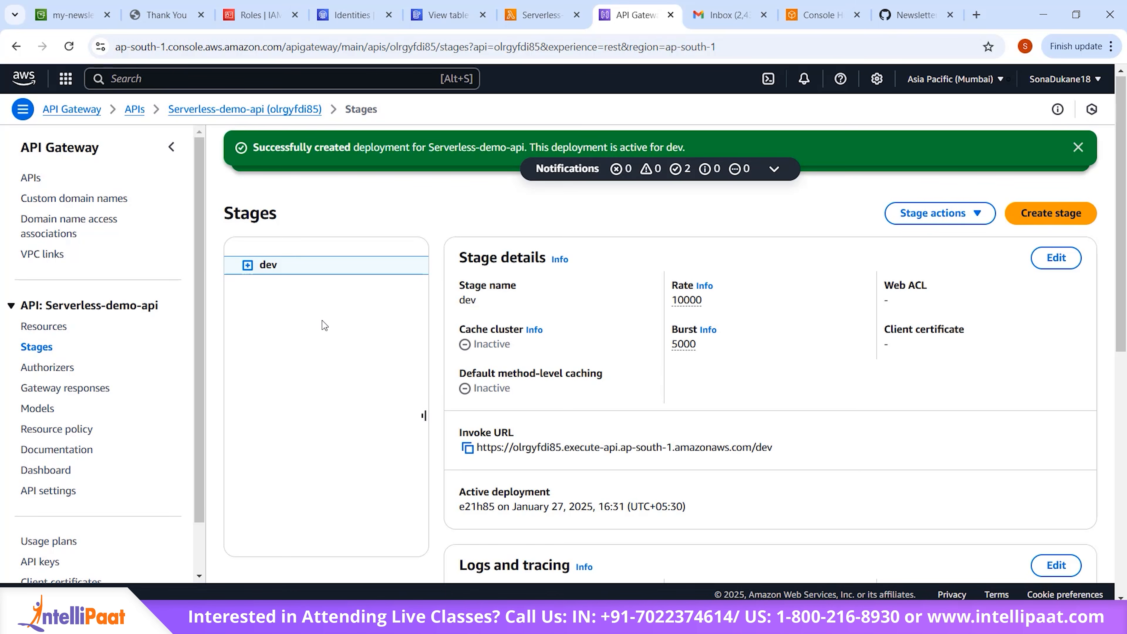
# Step: Copy the invoke URL of the dev stage
pyautogui.scroll(-3, 322, 321)
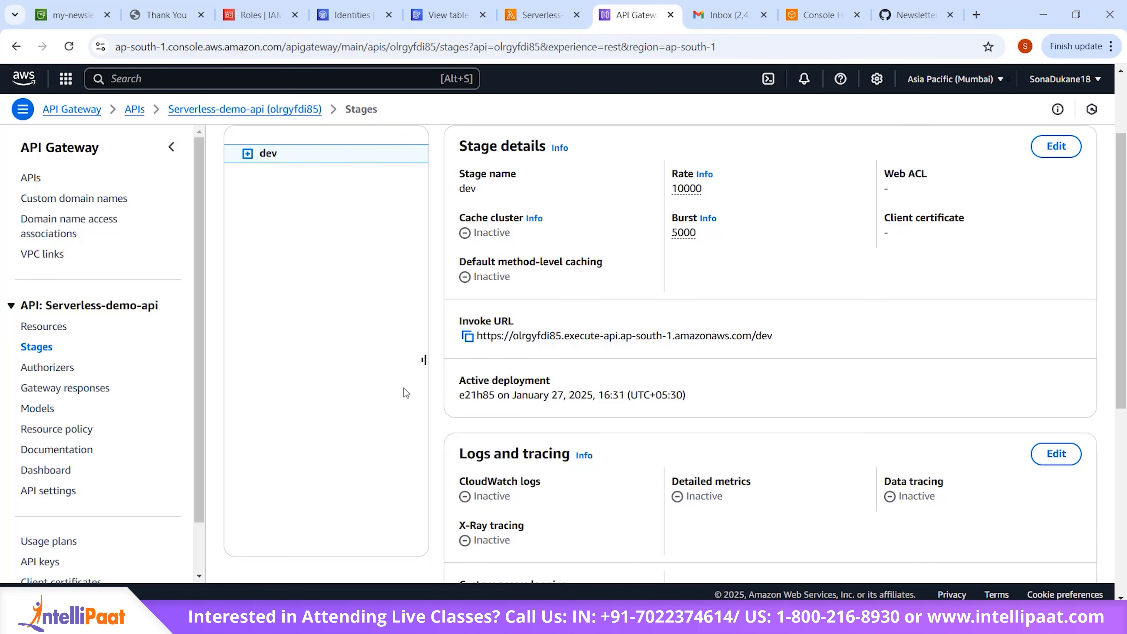
pyautogui.scroll(-1, 403, 388)
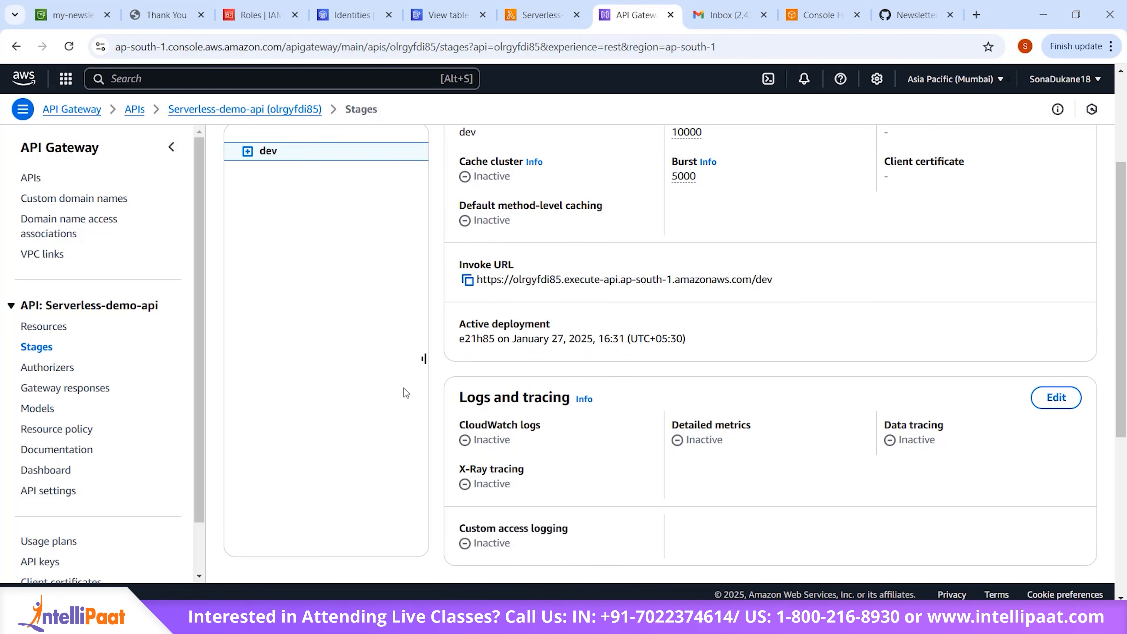
pyautogui.click(467, 280)
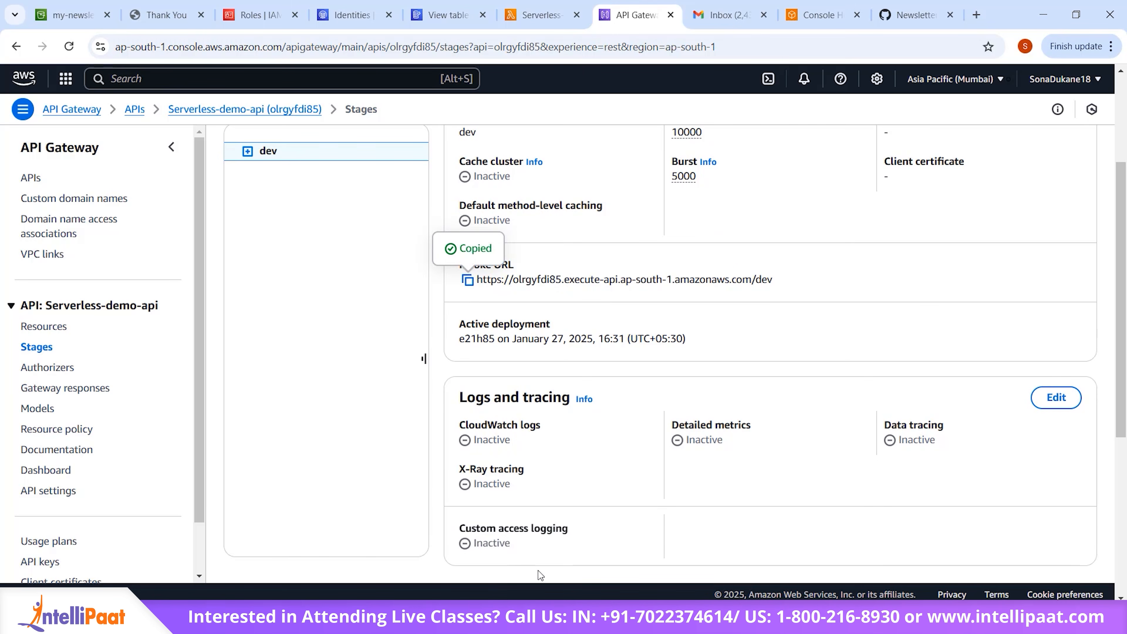
pyautogui.scroll(-1, 643, 433)
pyautogui.scroll(3, 574, 406)
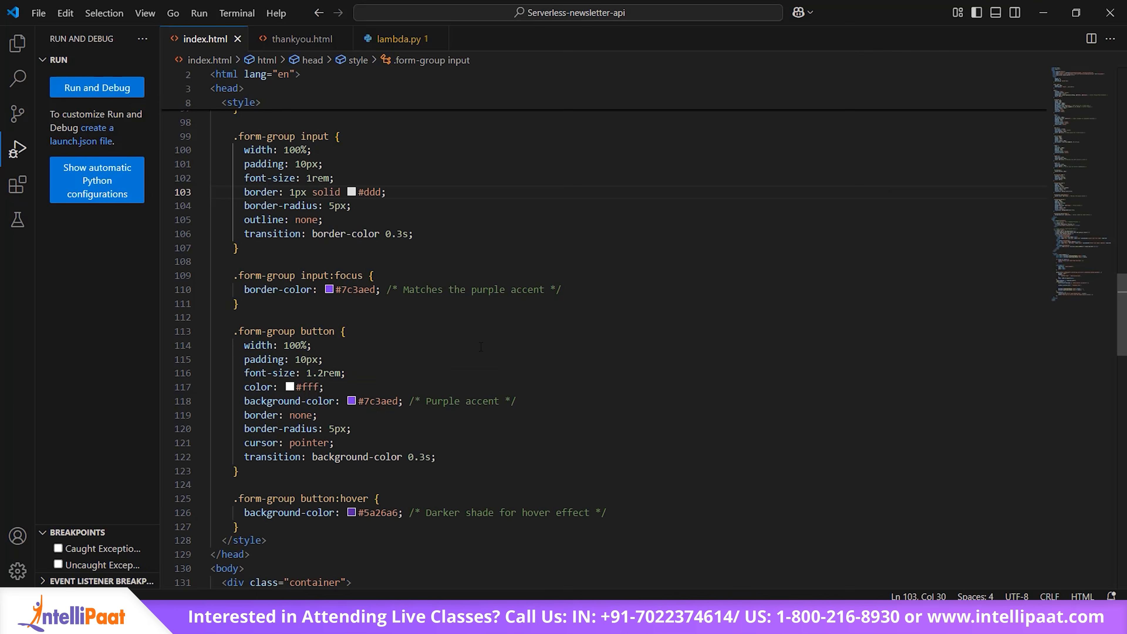
# Step: Switch to index.html in VS Code, replace the fetch URL in subscribeUser with the copied invoke URL plus /getData, and save the file
pyautogui.scroll(-1, 480, 298)
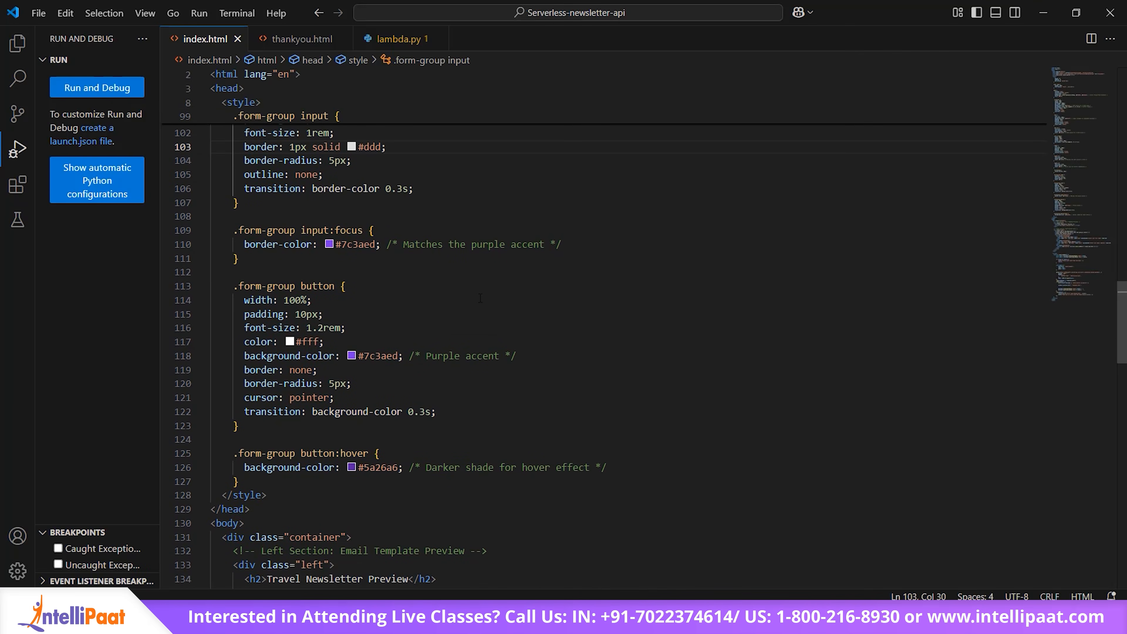
pyautogui.scroll(-9, 480, 298)
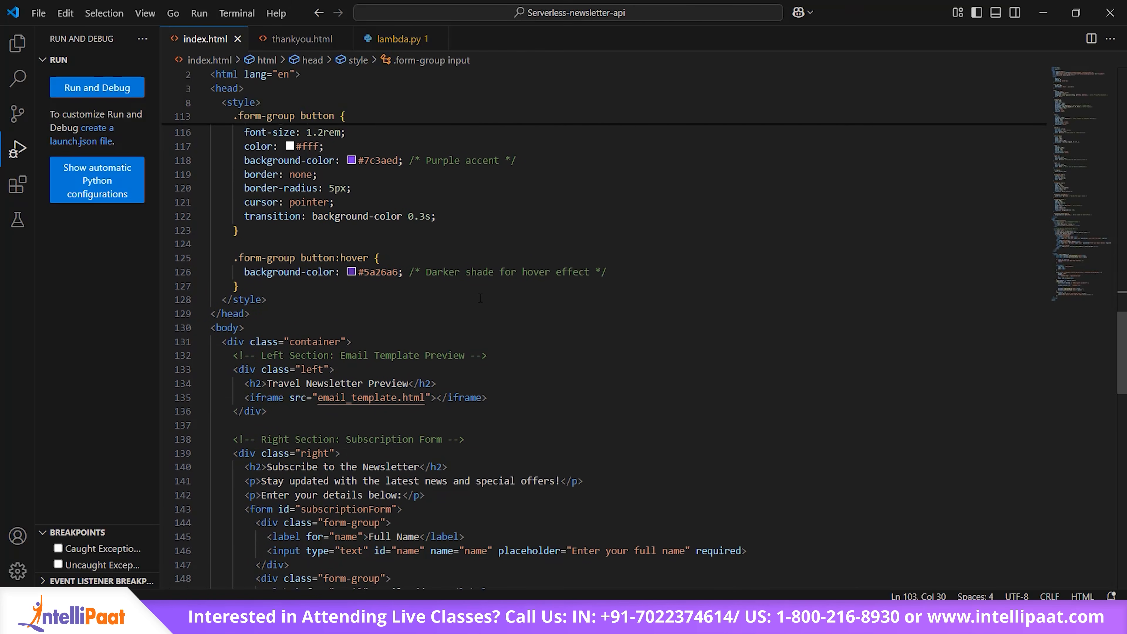
pyautogui.scroll(-11, 480, 299)
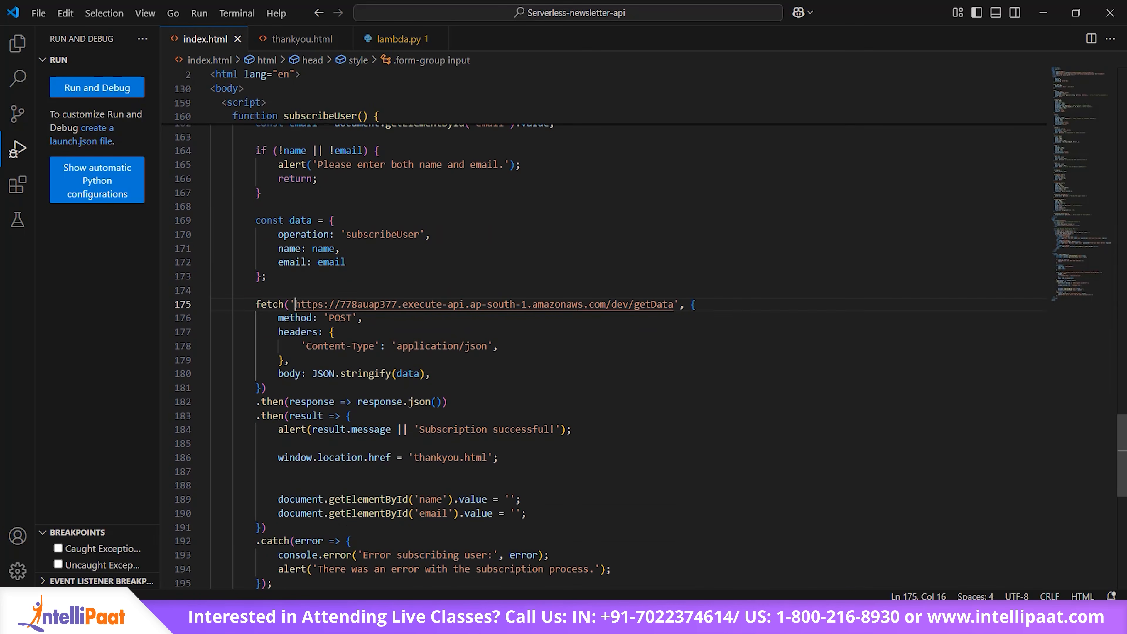
pyautogui.moveTo(297, 303); pyautogui.dragTo(675, 304)
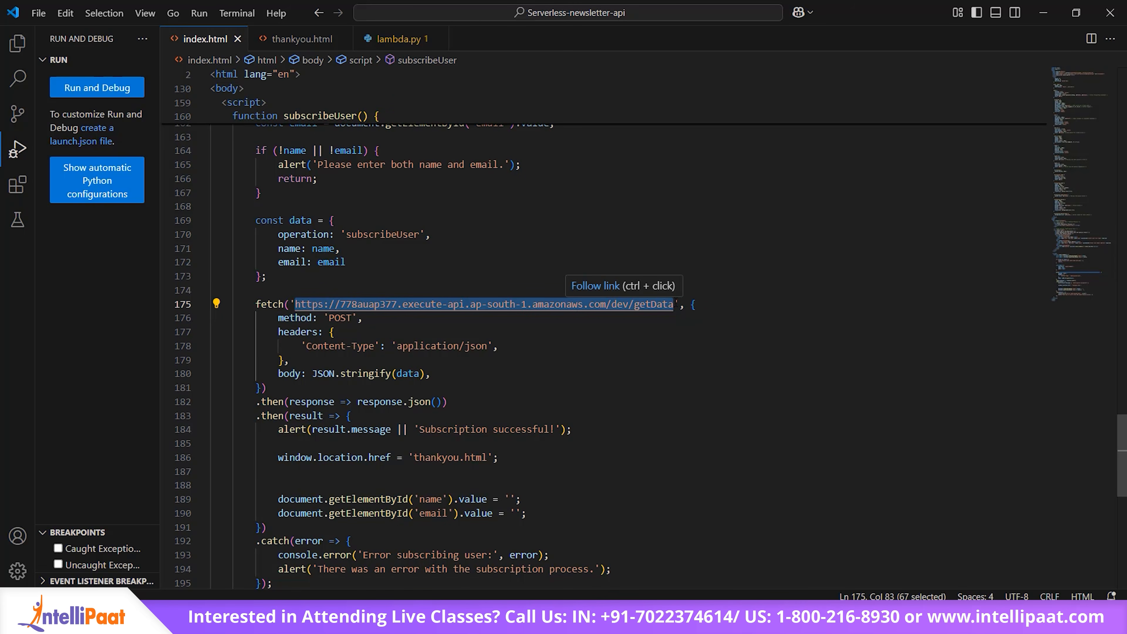
pyautogui.press('BackSpace')
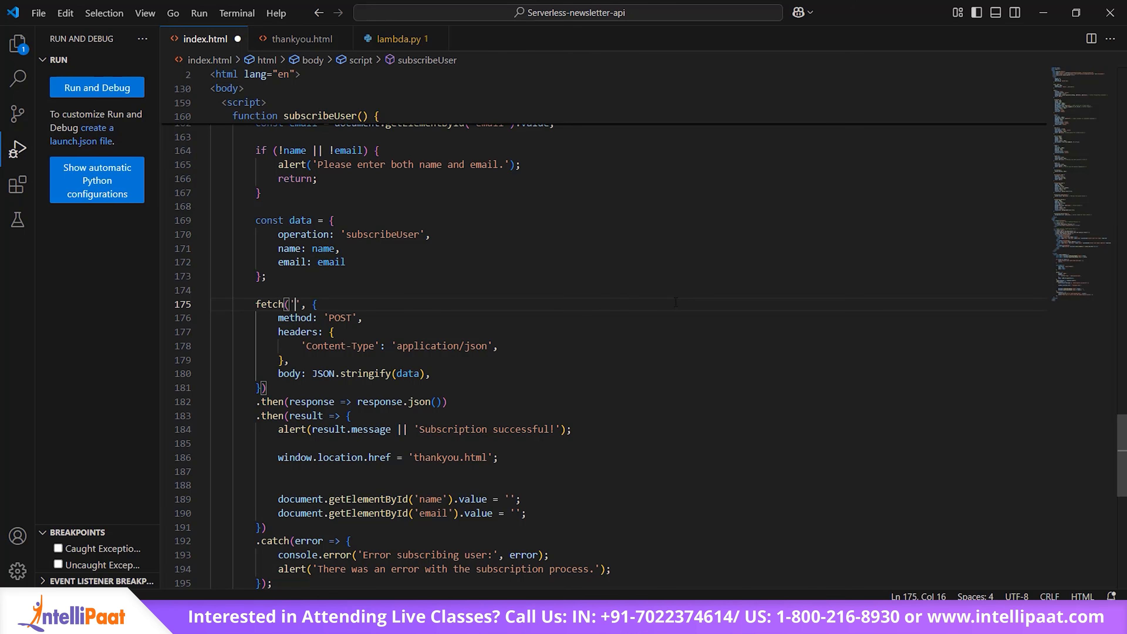
pyautogui.hotkey('ctrl', 'v')
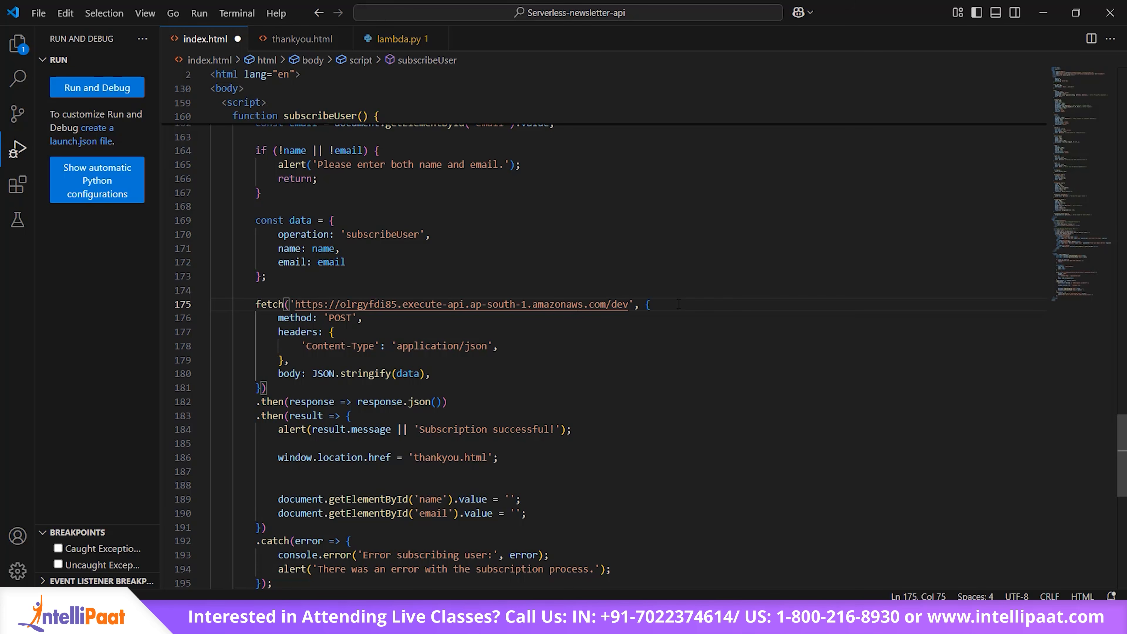
pyautogui.write('/')
pyautogui.write('getData')
pyautogui.hotkey('ctrl', 's')
pyautogui.moveTo(255, 304); pyautogui.dragTo(698, 313)
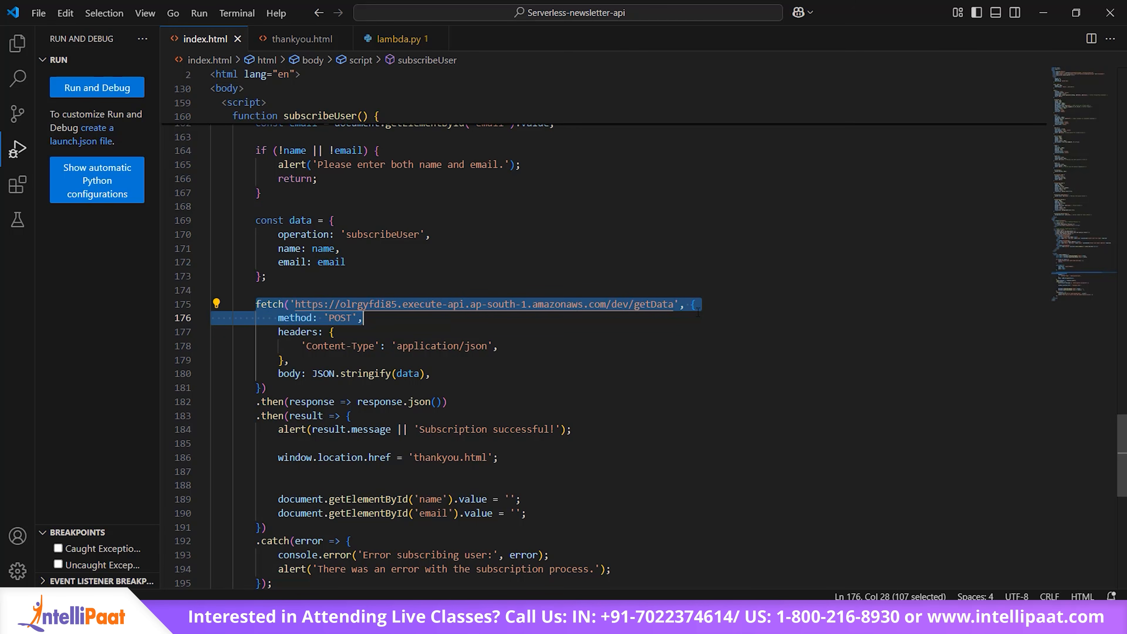
pyautogui.click(687, 359)
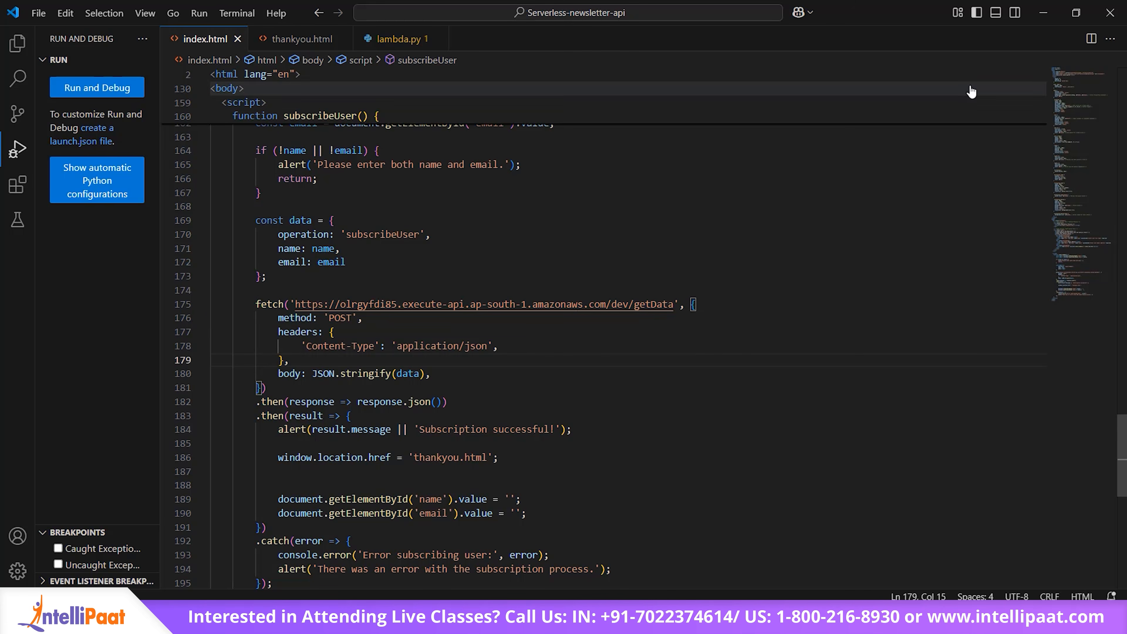
# Step: Switch back to API Gateway in the browser and review the /getData resource and its methods in Serverless-demo-api
pyautogui.click(1042, 20)
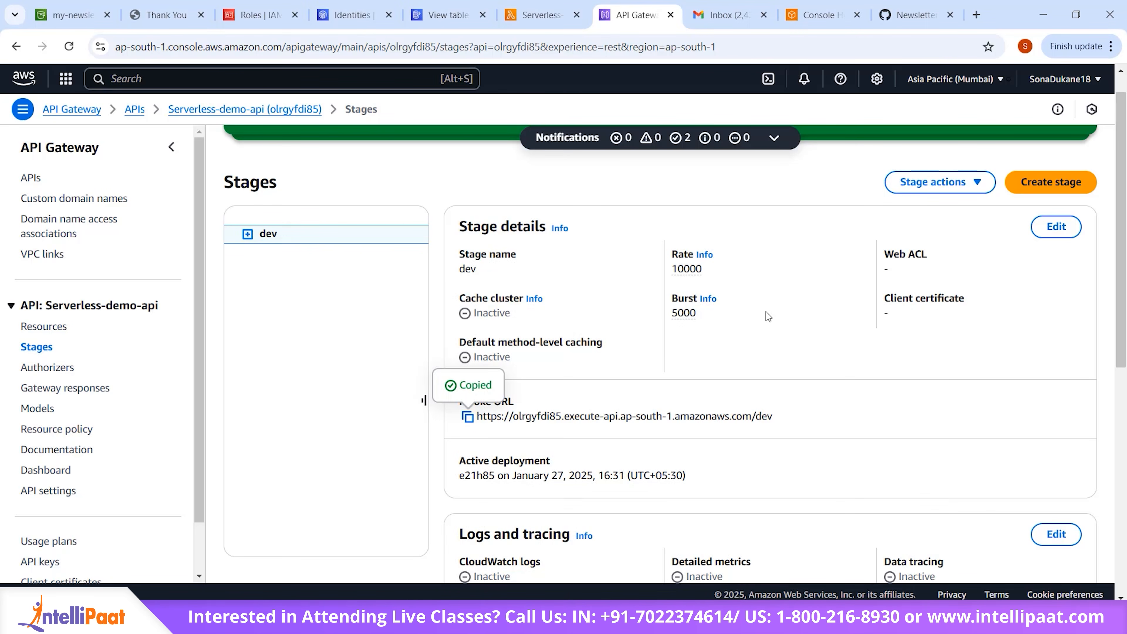
pyautogui.scroll(-7, 765, 311)
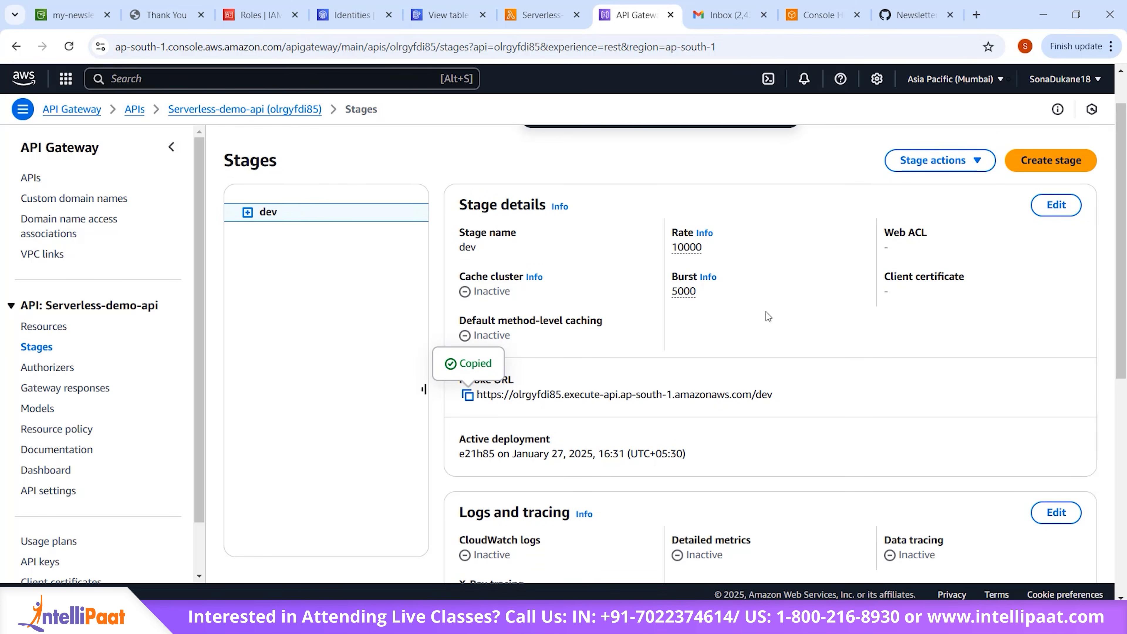
pyautogui.scroll(8, 766, 312)
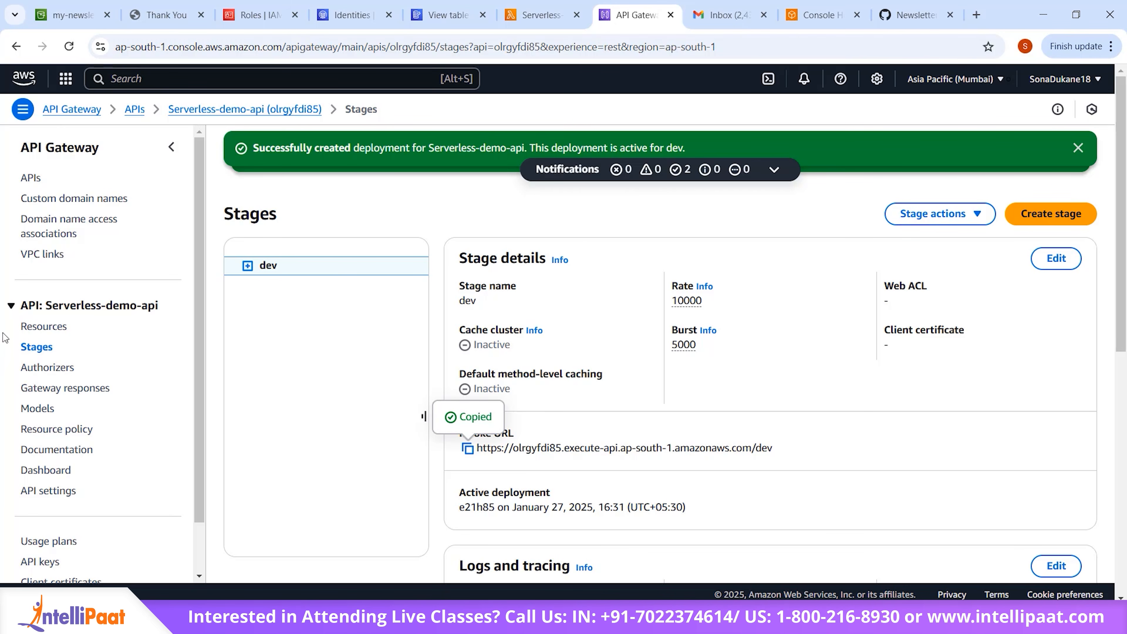
pyautogui.click(44, 329)
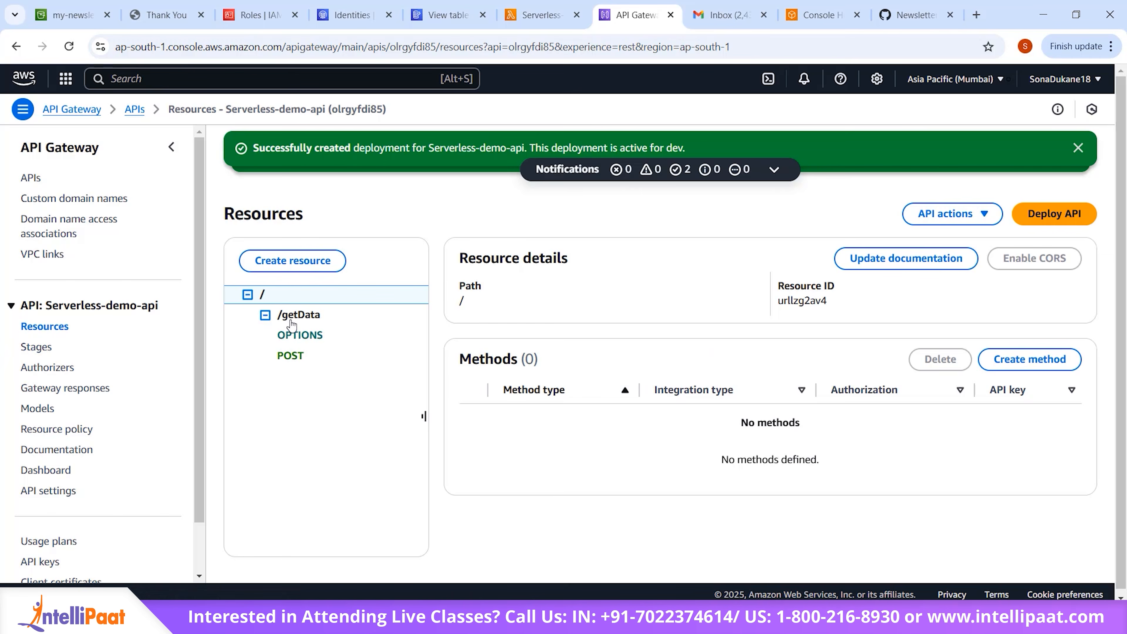
pyautogui.click(292, 316)
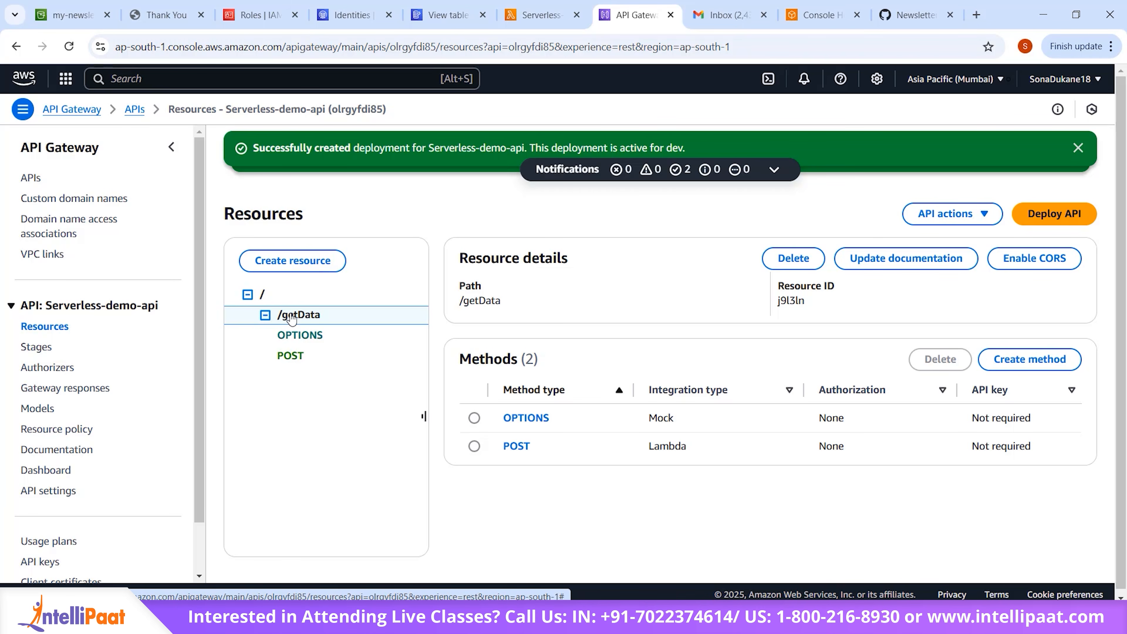
# Step: Switch to the Serverless-api-demo Lambda function and clear all the default code from lambda_function.py
pyautogui.click(525, 15)
pyautogui.scroll(5, 448, 403)
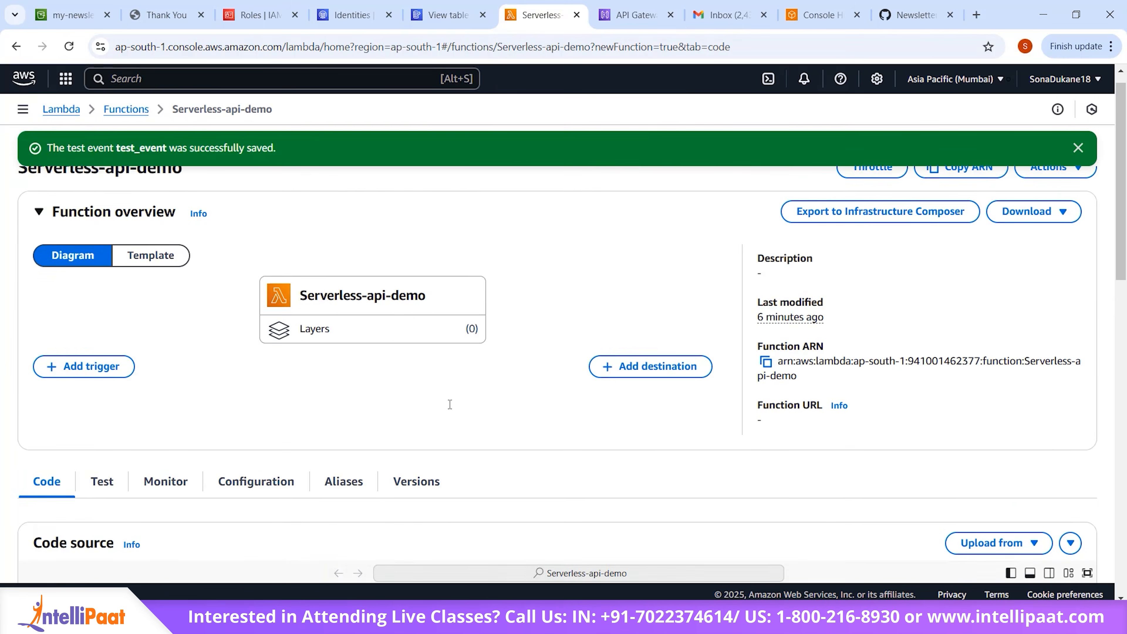
pyautogui.scroll(-10, 448, 403)
pyautogui.scroll(3, 446, 390)
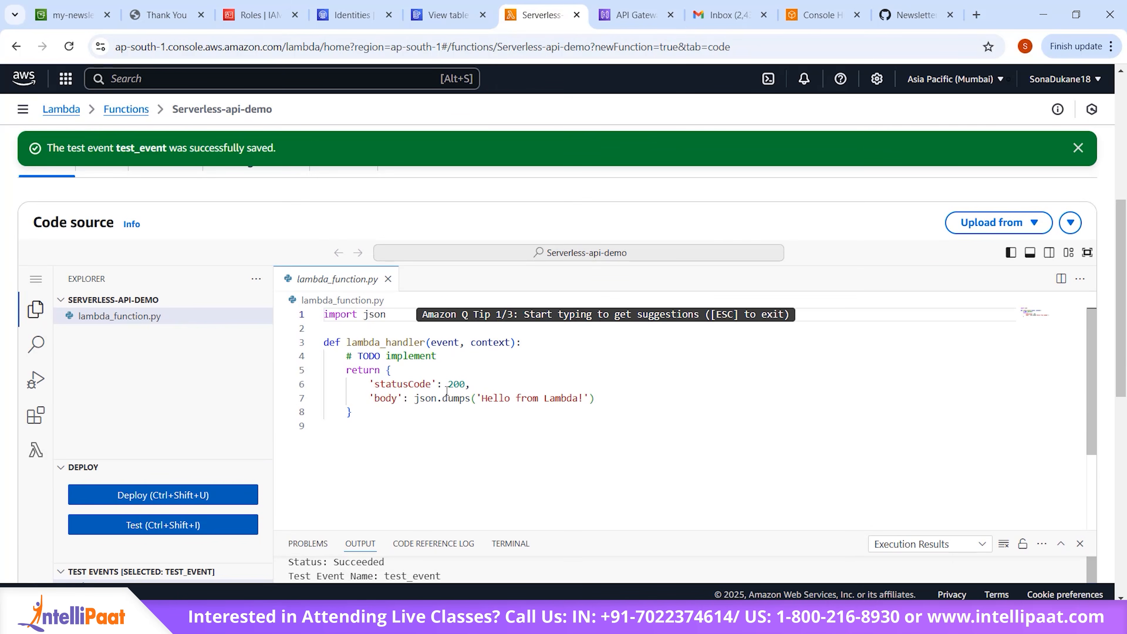
pyautogui.click(446, 391)
pyautogui.hotkey('ctrl', 'a')
pyautogui.press('BackSpace')
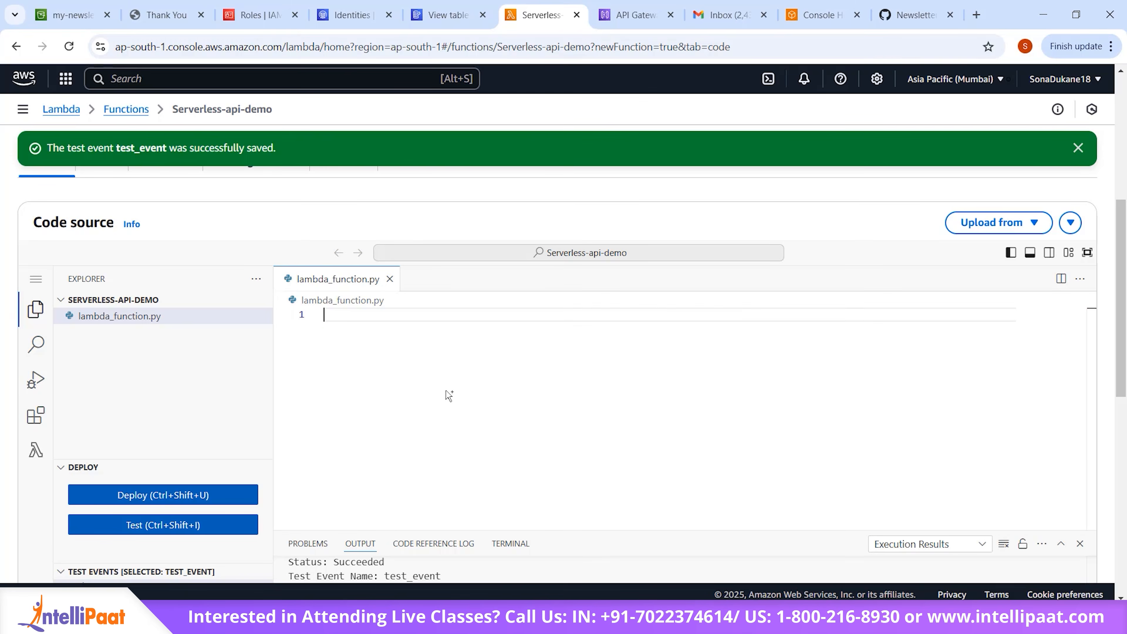
# Step: Open lambda.py in the Newsletter_site repository on GitHub and copy its entire code
pyautogui.click(897, 11)
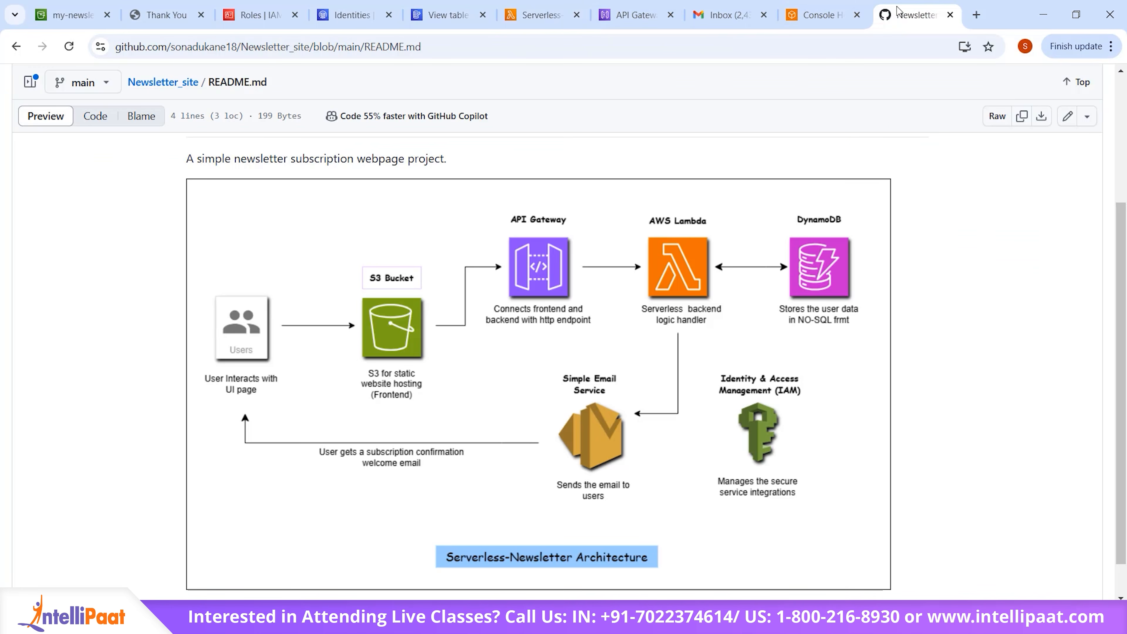
pyautogui.scroll(4, 460, 406)
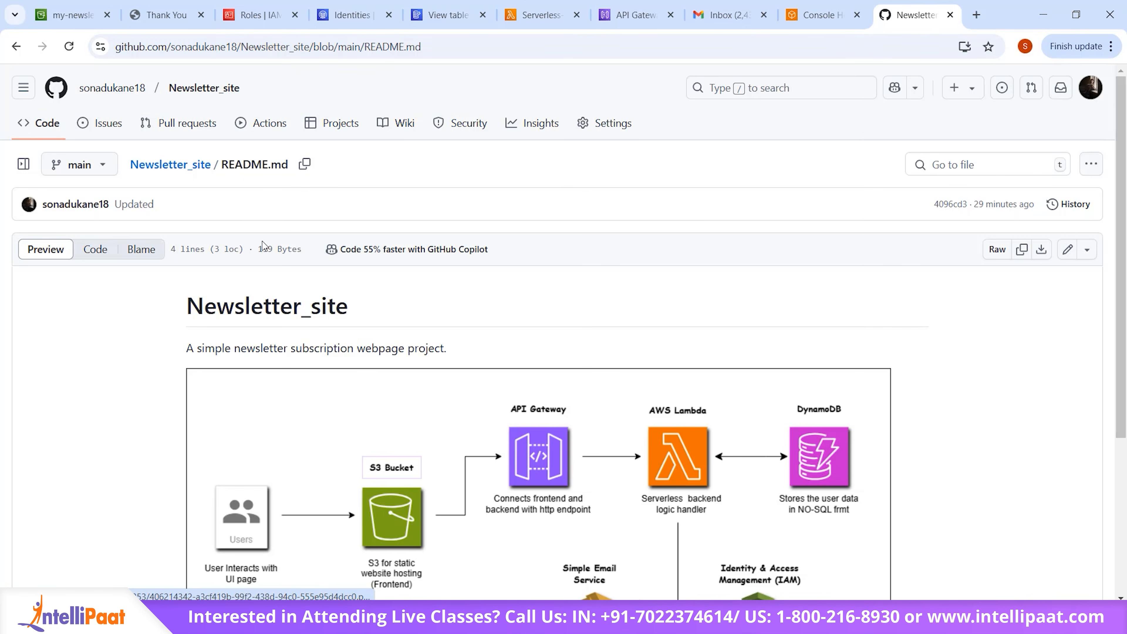
pyautogui.click(170, 166)
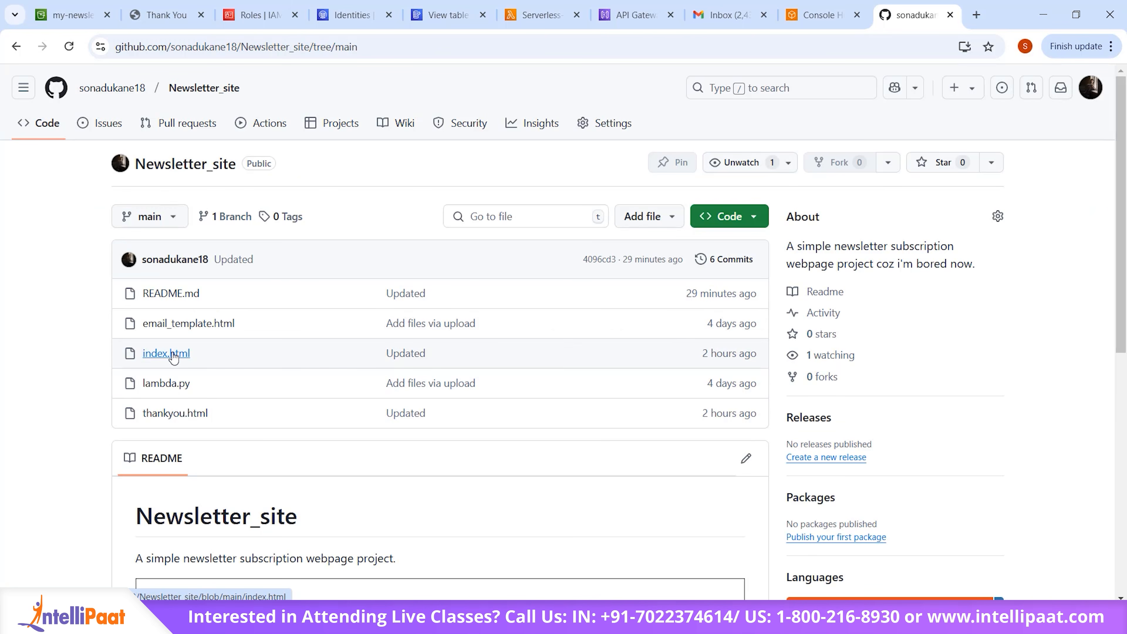
pyautogui.click(175, 384)
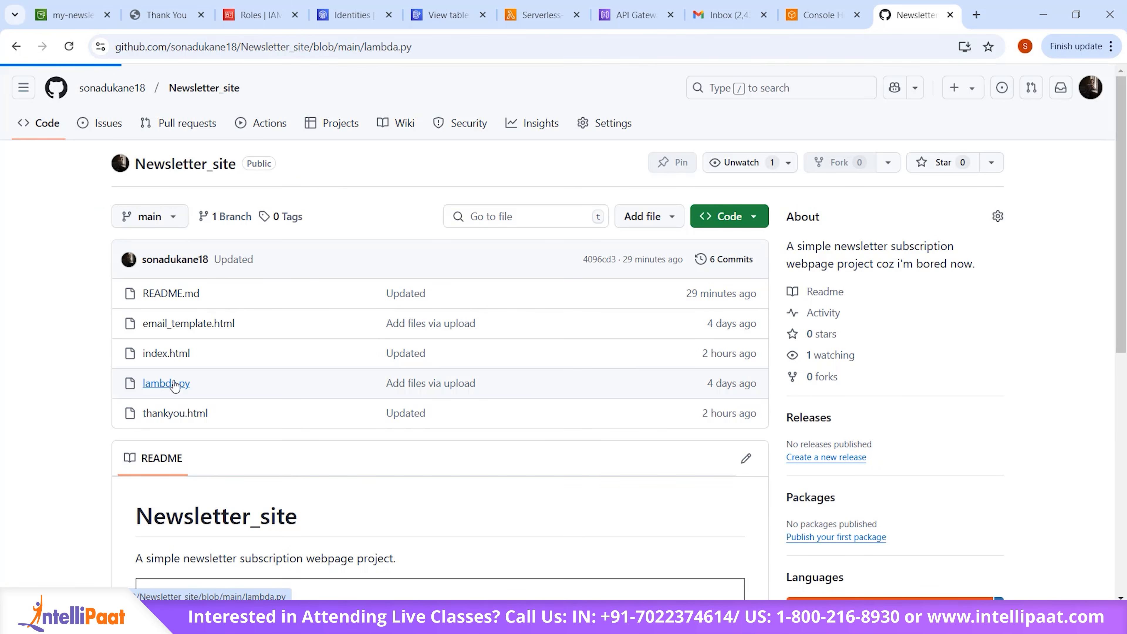
pyautogui.doubleClick(228, 342)
pyautogui.hotkey('ctrl', 'a')
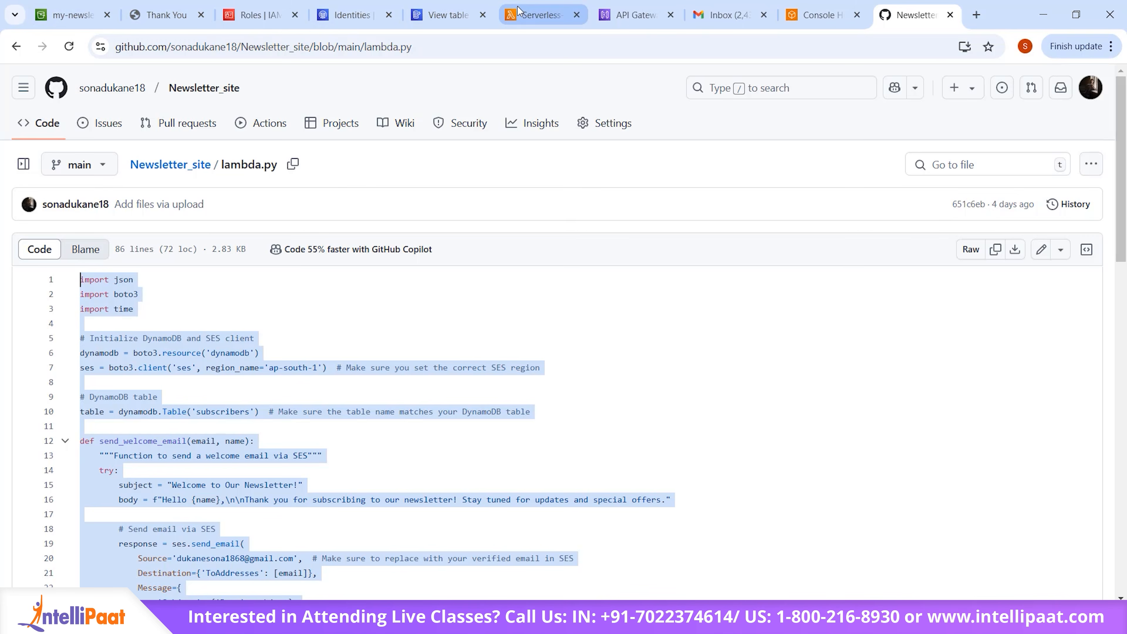
# Step: Paste the copied code into lambda_function.py of Serverless-api-demo, deploy the function, and look through the code
pyautogui.click(537, 15)
pyautogui.hotkey('ctrl', 'v')
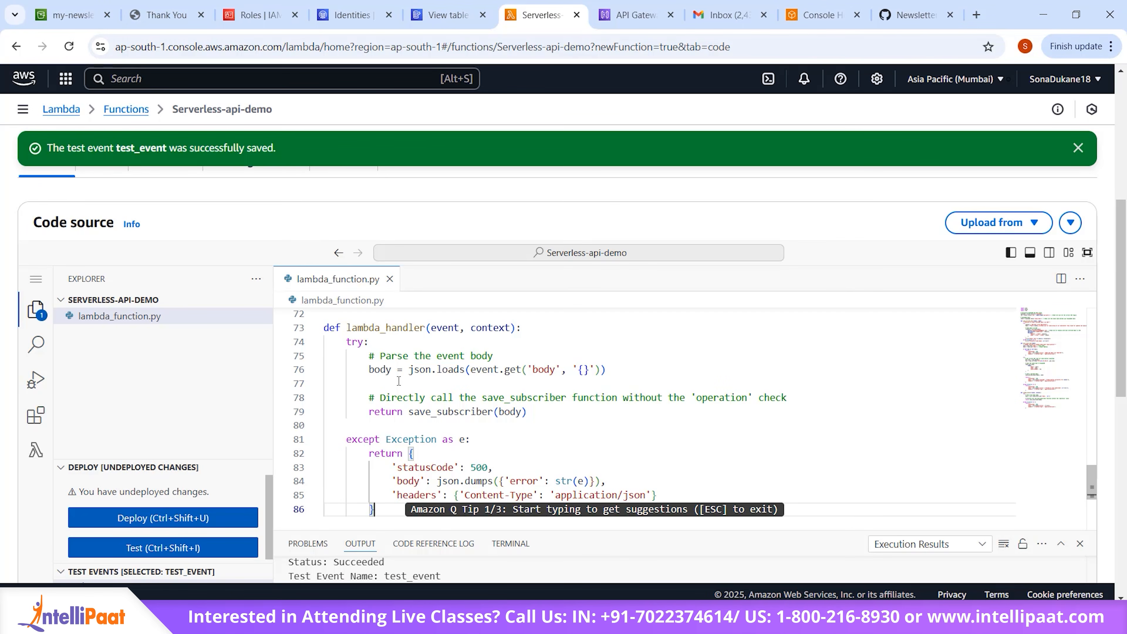
pyautogui.click(217, 517)
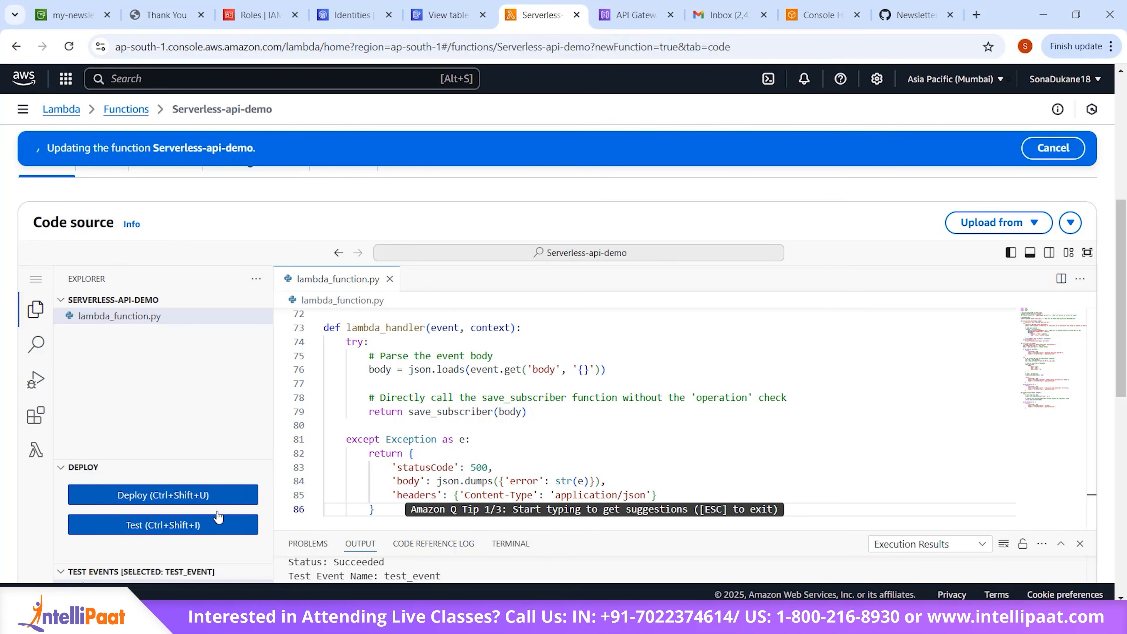
pyautogui.scroll(10, 593, 430)
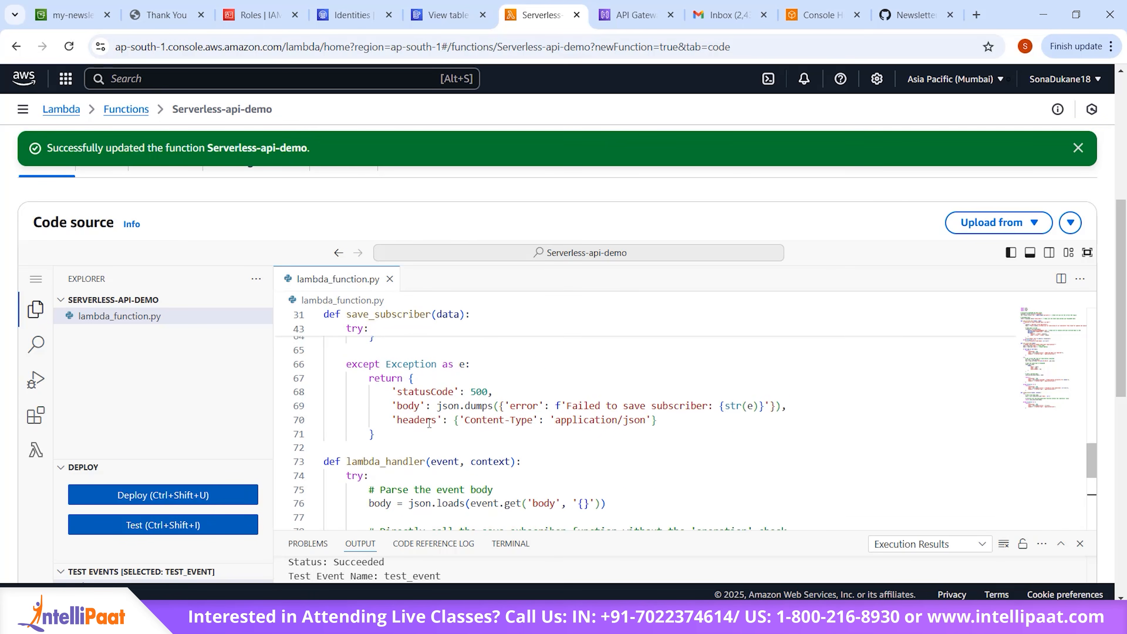
pyautogui.scroll(-3, 593, 429)
pyautogui.scroll(9, 593, 429)
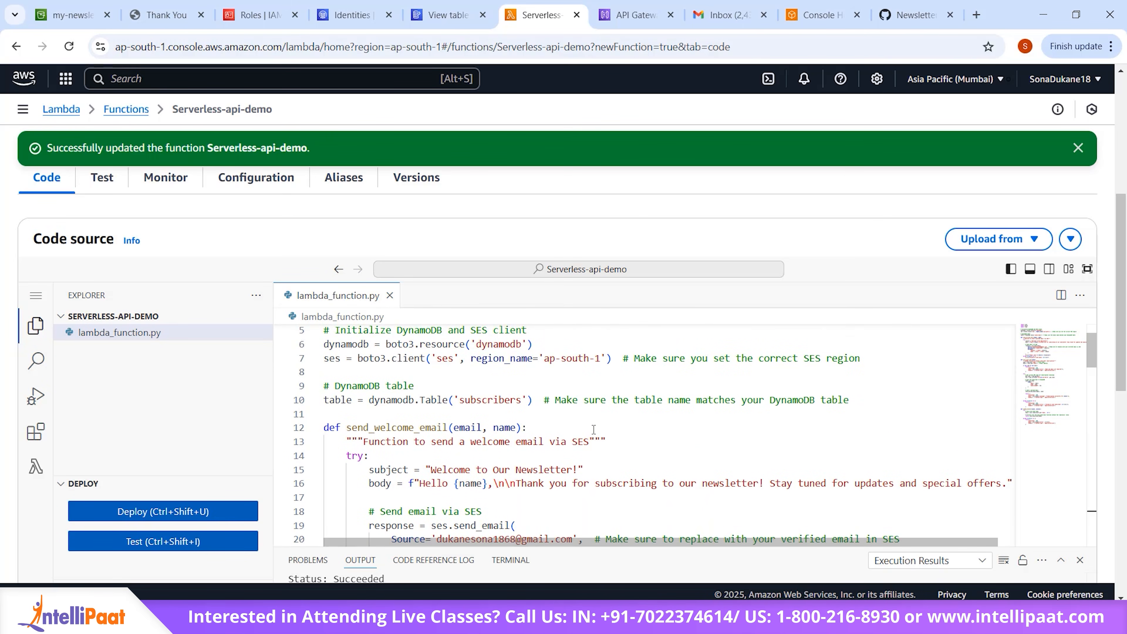
pyautogui.scroll(4, 594, 429)
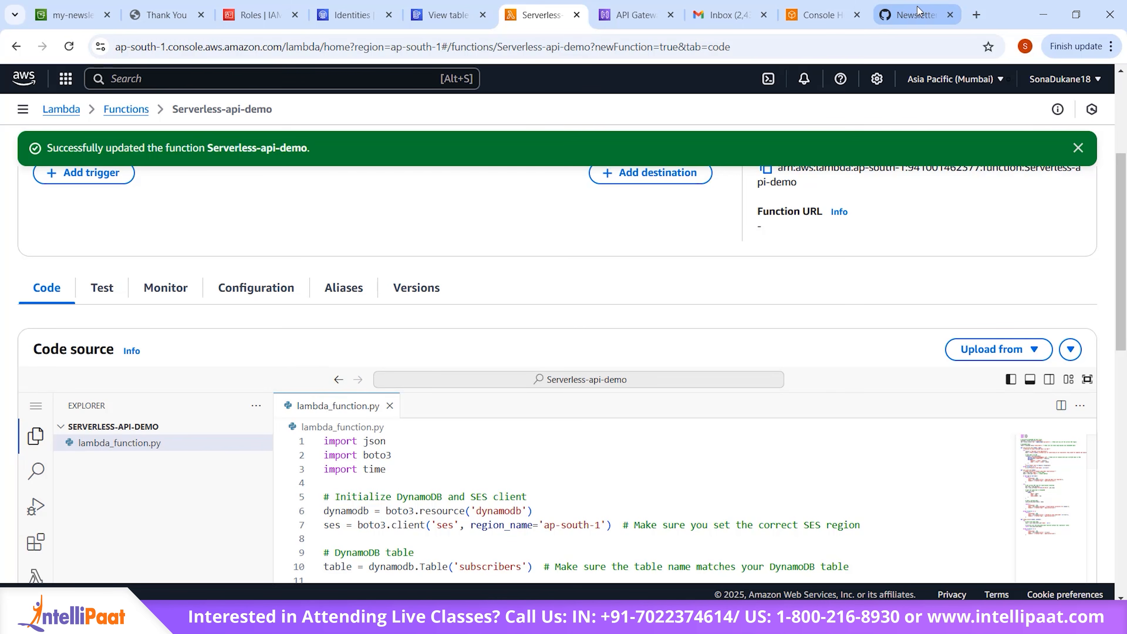
# Step: Return to lambda.py on GitHub and examine the lines that initialize the DynamoDB resource and the SES client
pyautogui.click(912, 14)
pyautogui.click(592, 469)
pyautogui.scroll(-2, 275, 293)
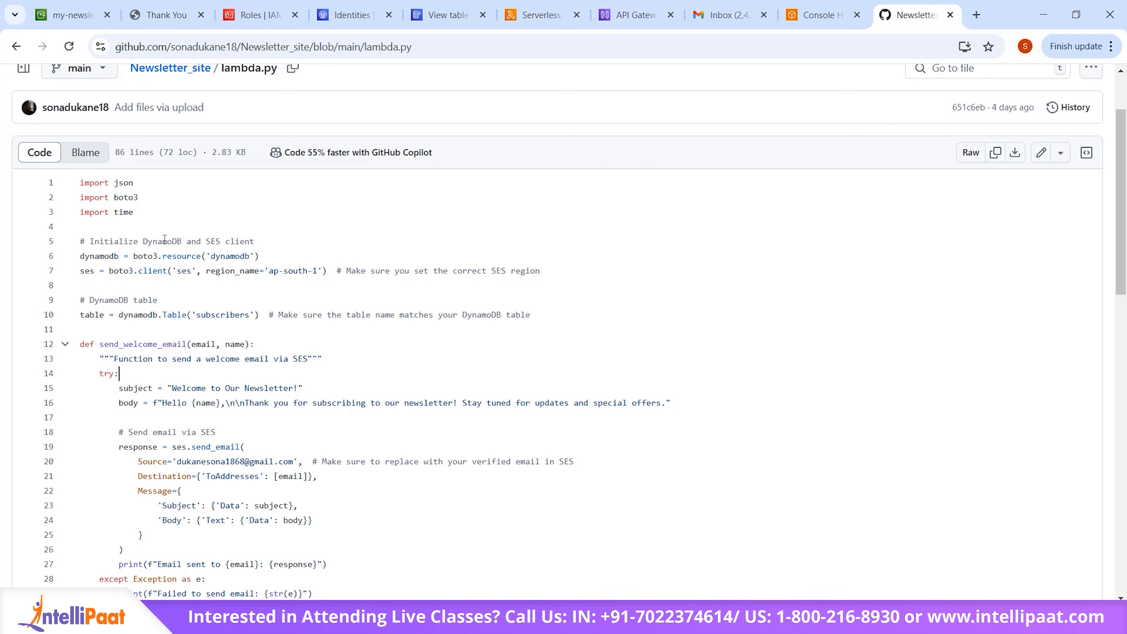
pyautogui.scroll(-2, 94, 266)
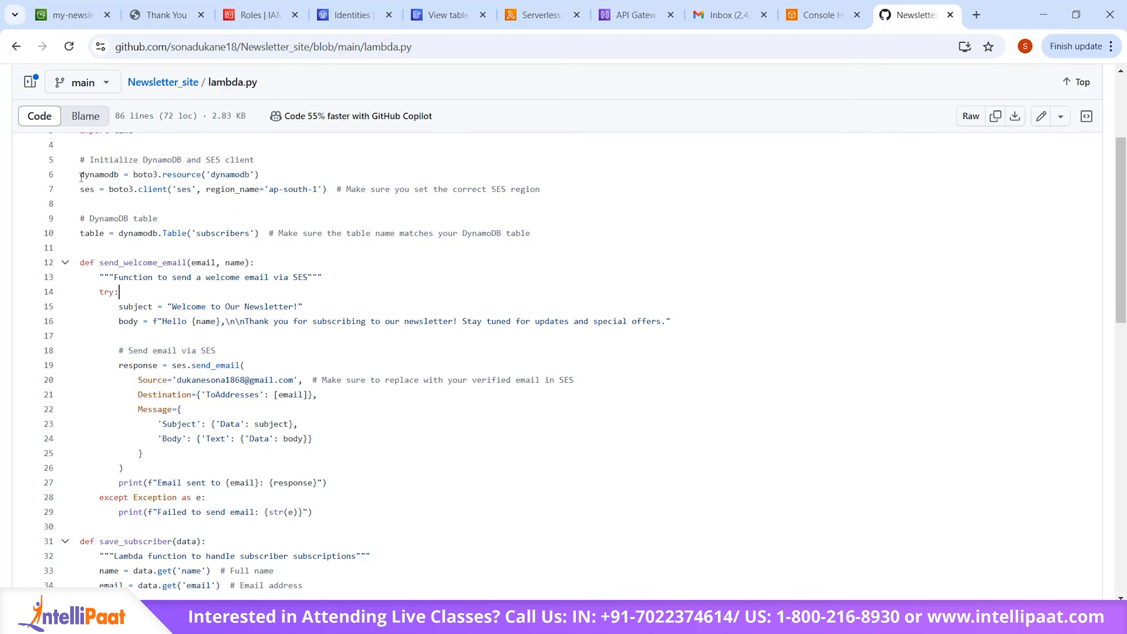
pyautogui.moveTo(80, 174); pyautogui.dragTo(127, 175)
pyautogui.click(133, 218)
pyautogui.moveTo(210, 176); pyautogui.dragTo(256, 175)
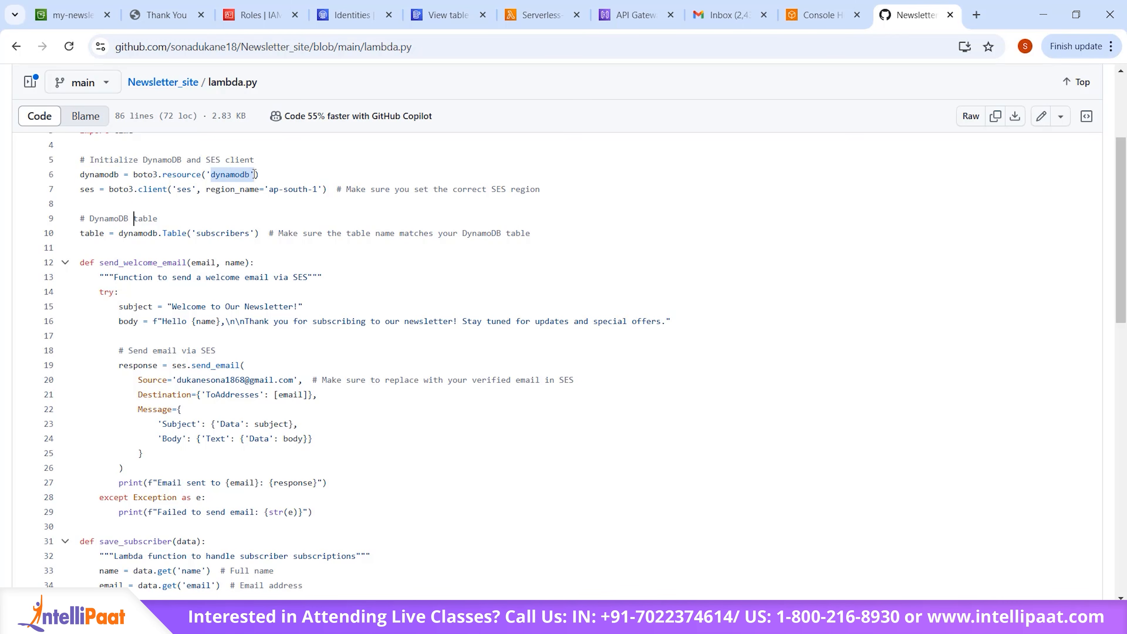
pyautogui.moveTo(81, 192); pyautogui.dragTo(95, 192)
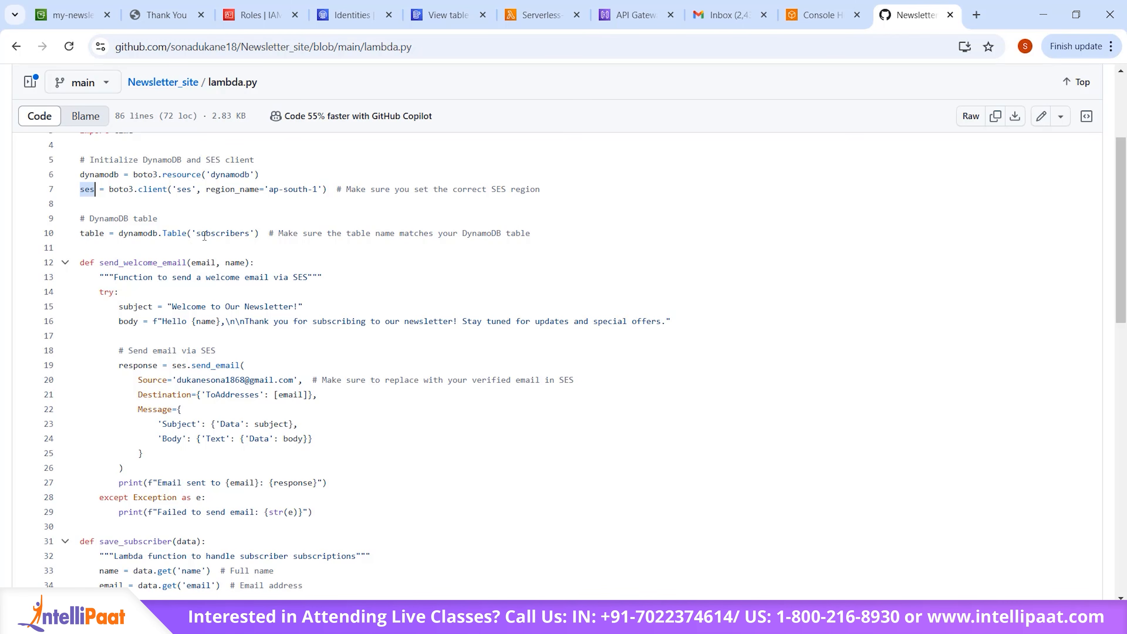
# Step: Examine the SES region name and the DynamoDB table name set in lambda.py
pyautogui.scroll(-2, 204, 236)
pyautogui.scroll(2, 204, 236)
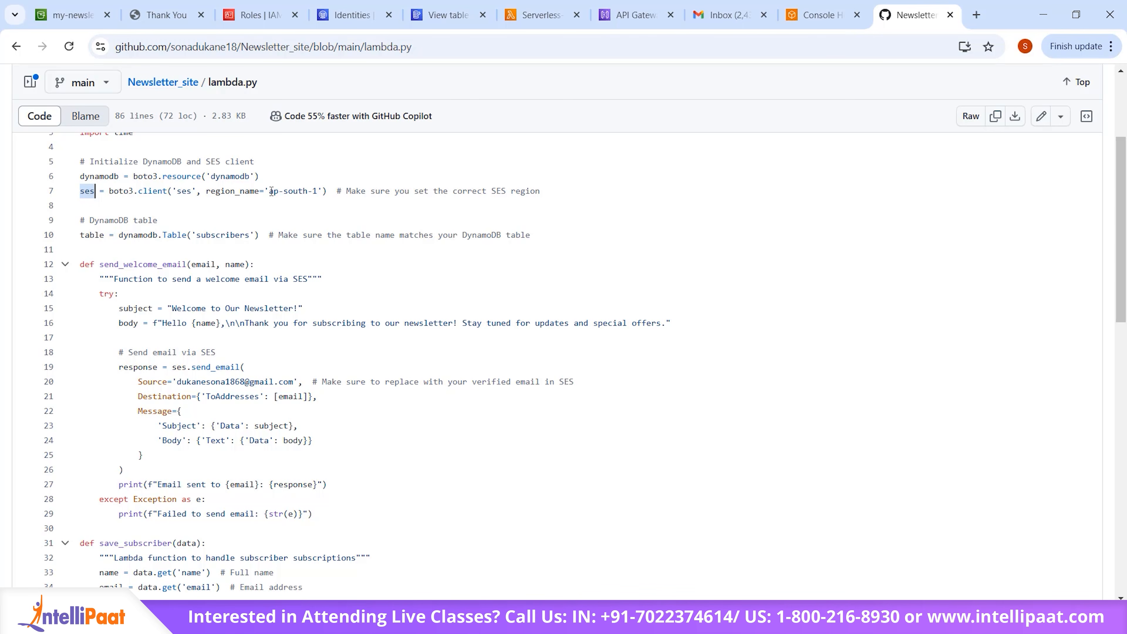
pyautogui.moveTo(270, 192); pyautogui.dragTo(318, 185)
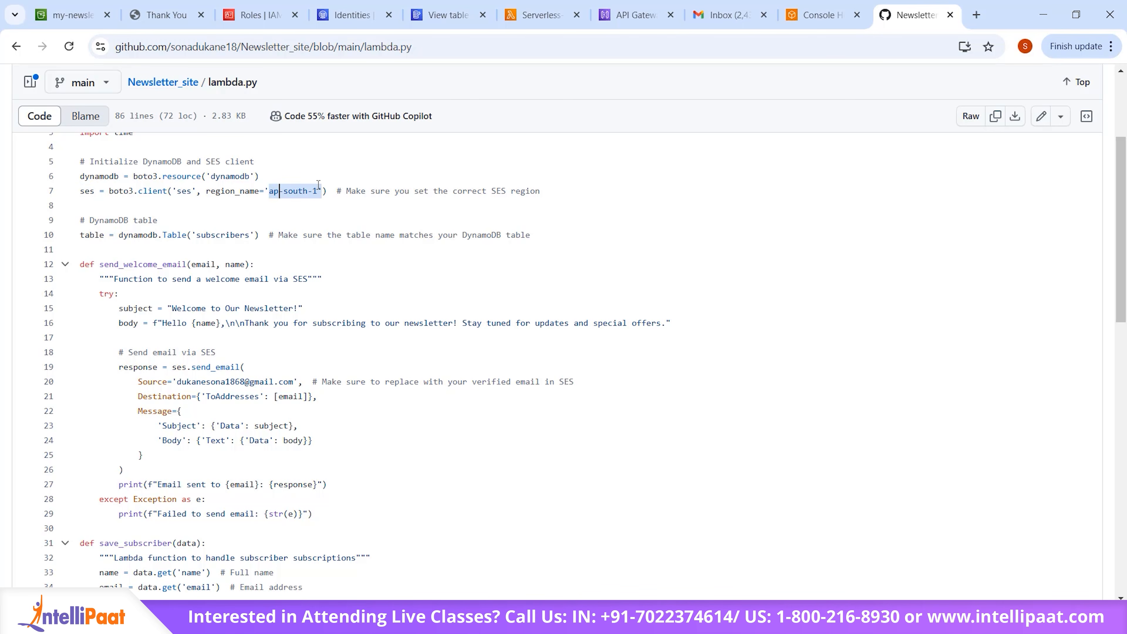
pyautogui.click(227, 220)
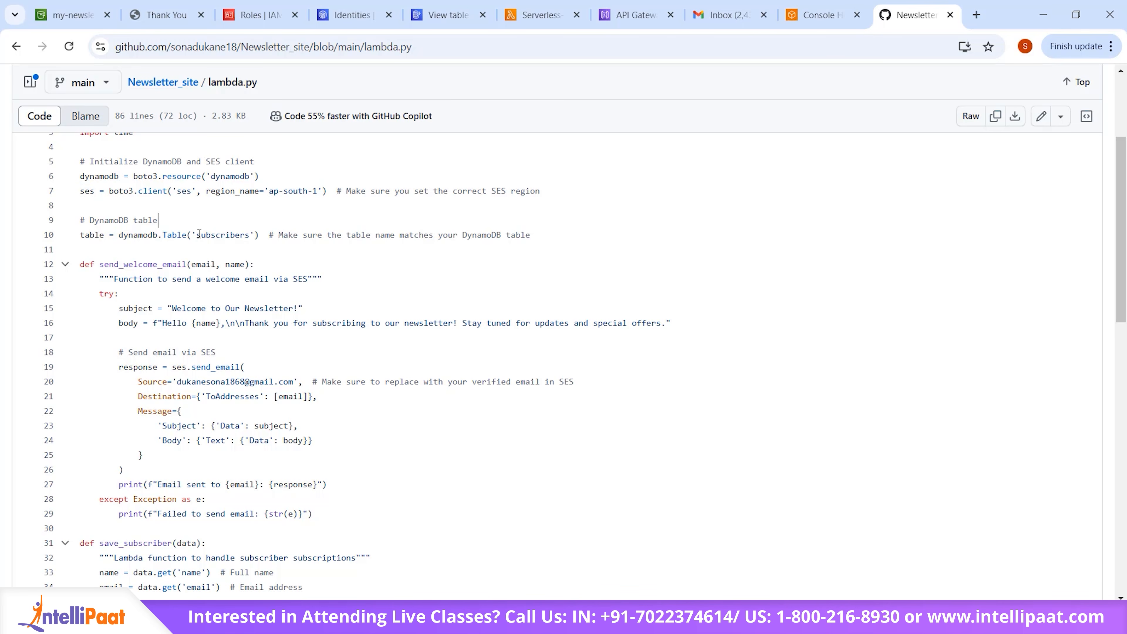
pyautogui.moveTo(197, 235); pyautogui.dragTo(252, 235)
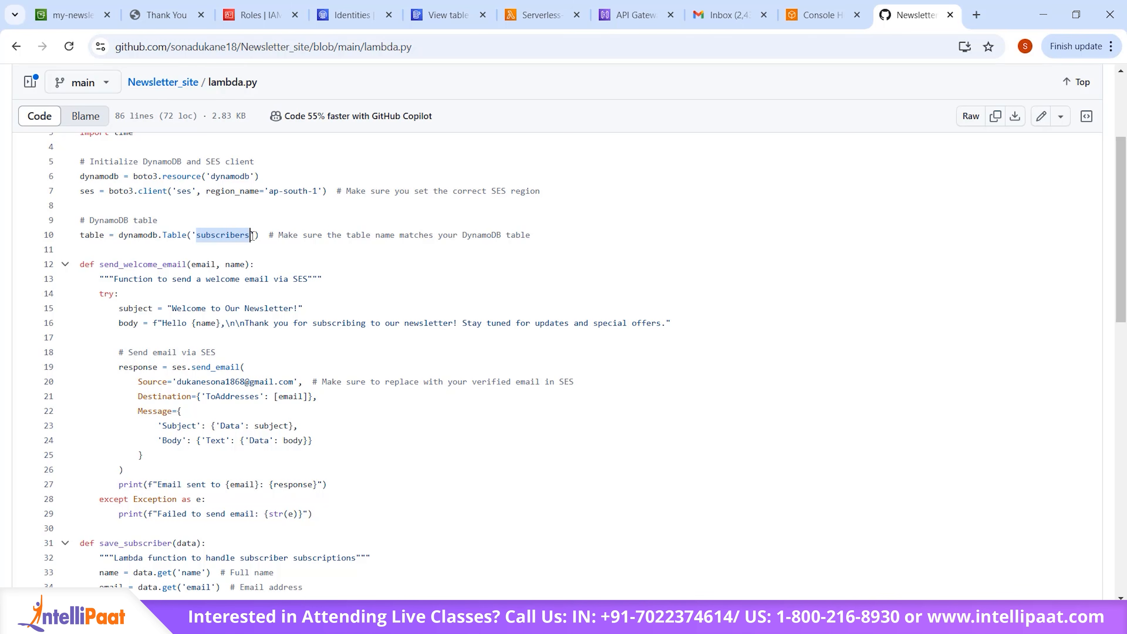
pyautogui.click(204, 238)
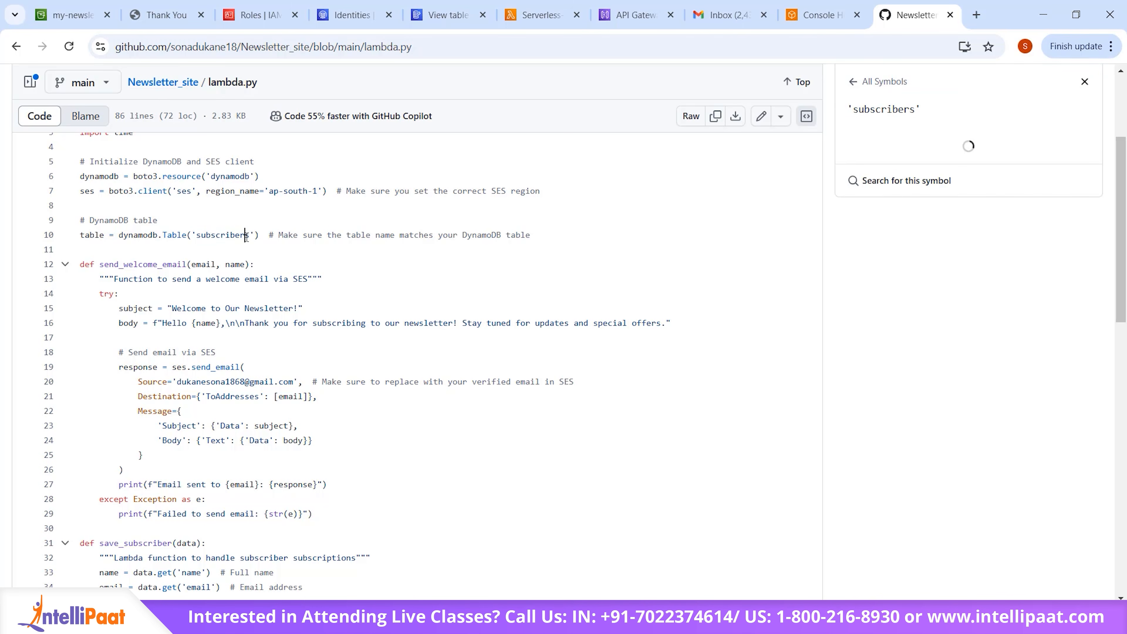
# Step: Check the send_welcome_email description in lambda.py, and return the hosted newsletter site from its thank-you page to the subscription form
pyautogui.scroll(-2, 286, 308)
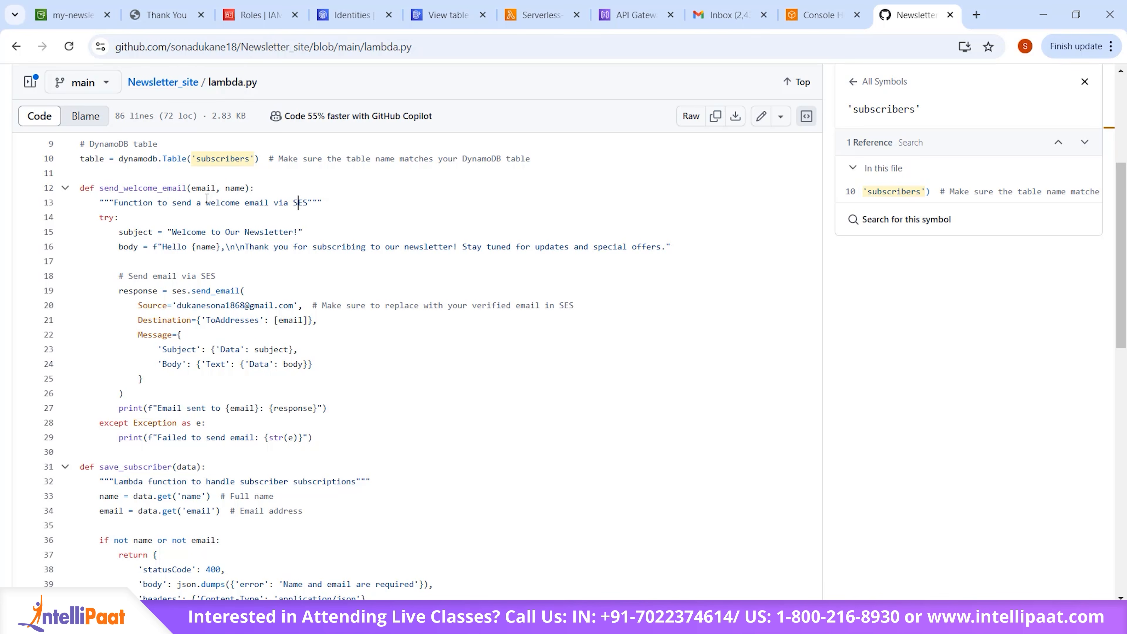
pyautogui.doubleClick(291, 202)
pyautogui.click(164, 15)
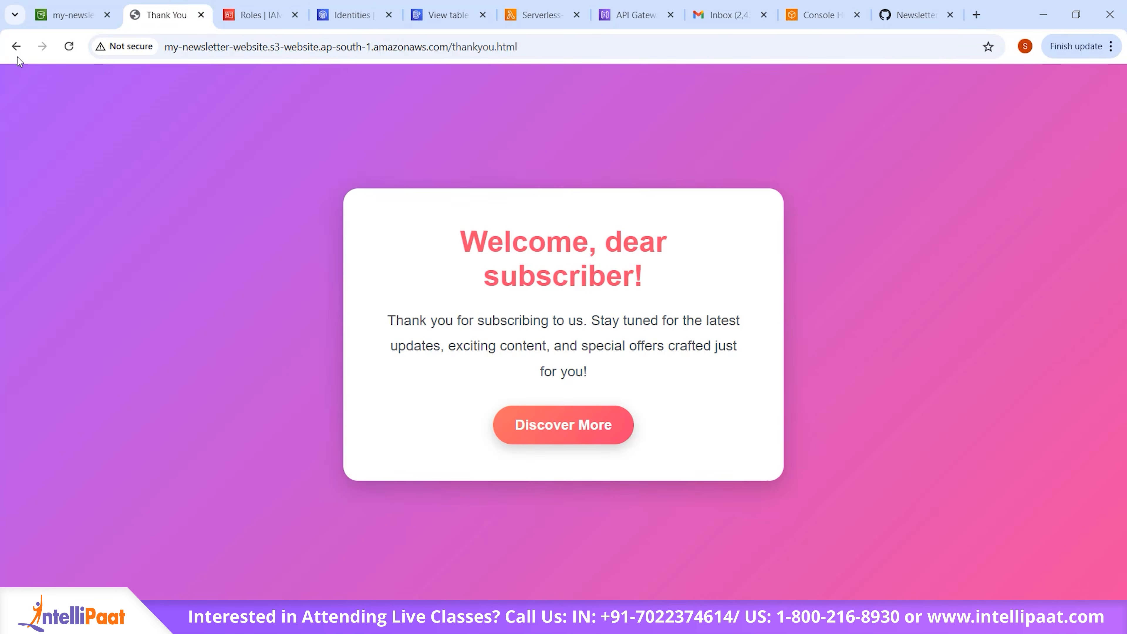
pyautogui.click(15, 46)
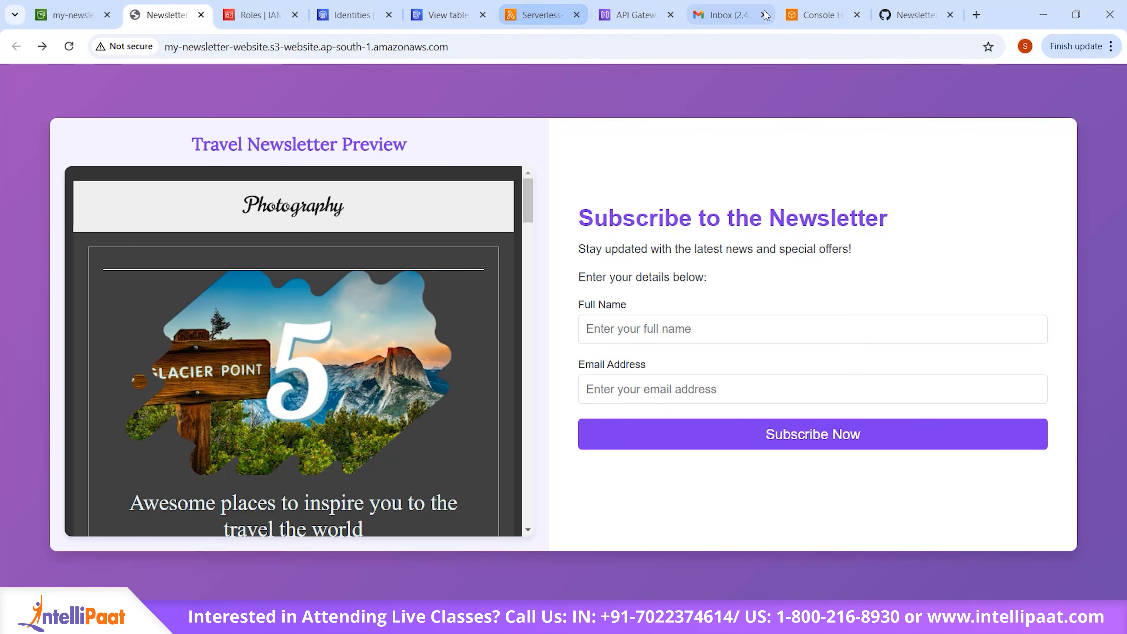
# Step: Go back to lambda.py on GitHub and examine the source, destination and message settings in send_welcome_email
pyautogui.click(930, 9)
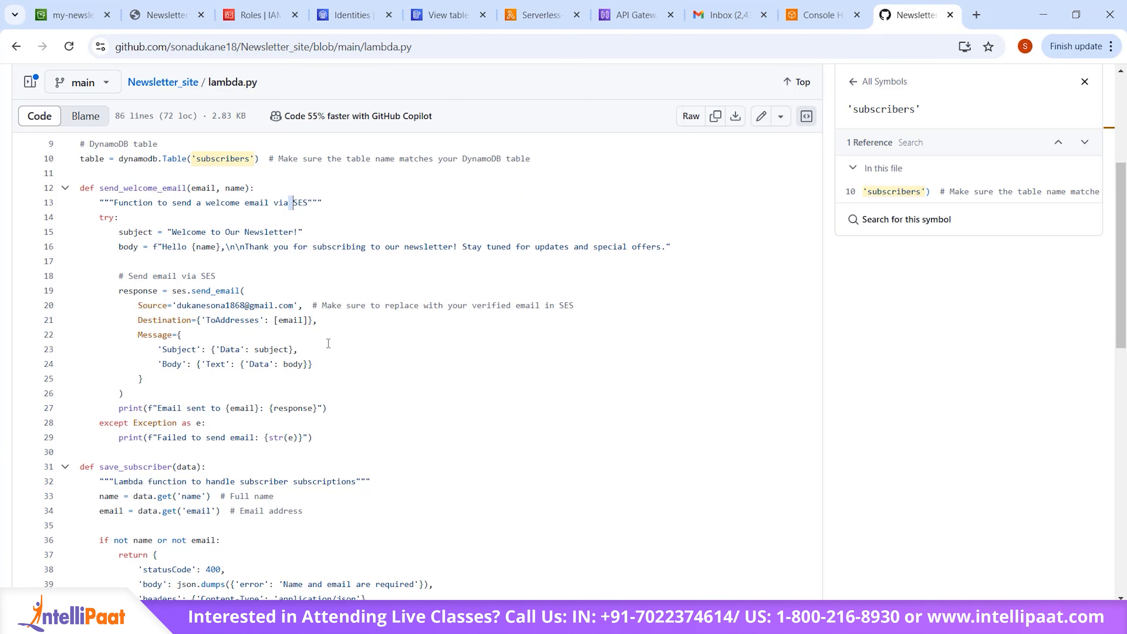
pyautogui.scroll(-1, 328, 343)
pyautogui.moveTo(179, 248); pyautogui.dragTo(292, 242)
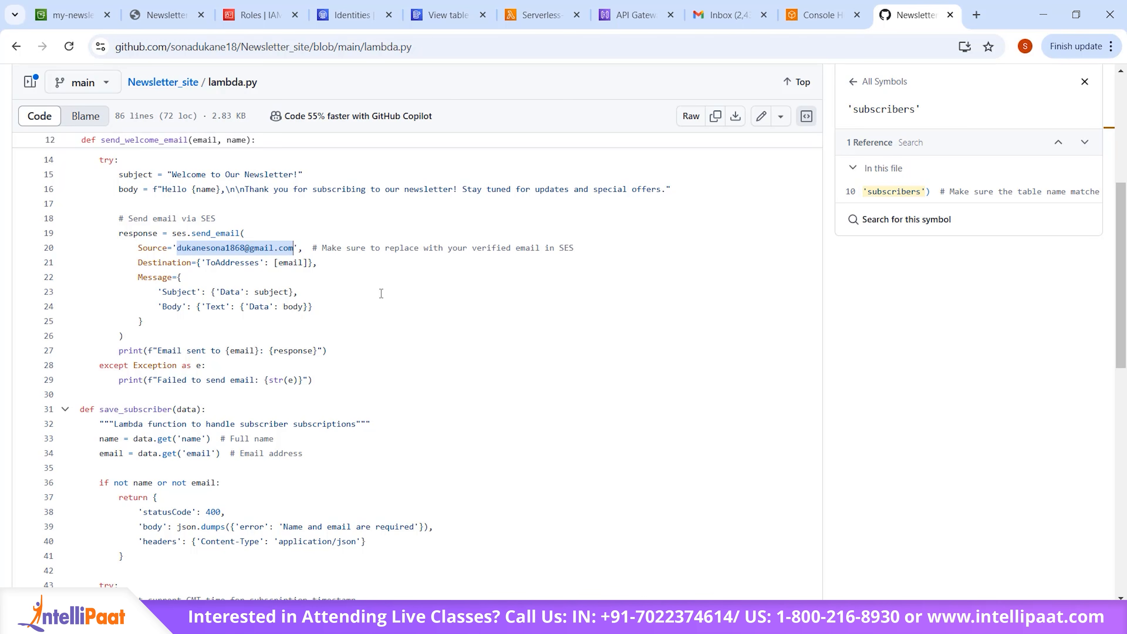
pyautogui.click(159, 262)
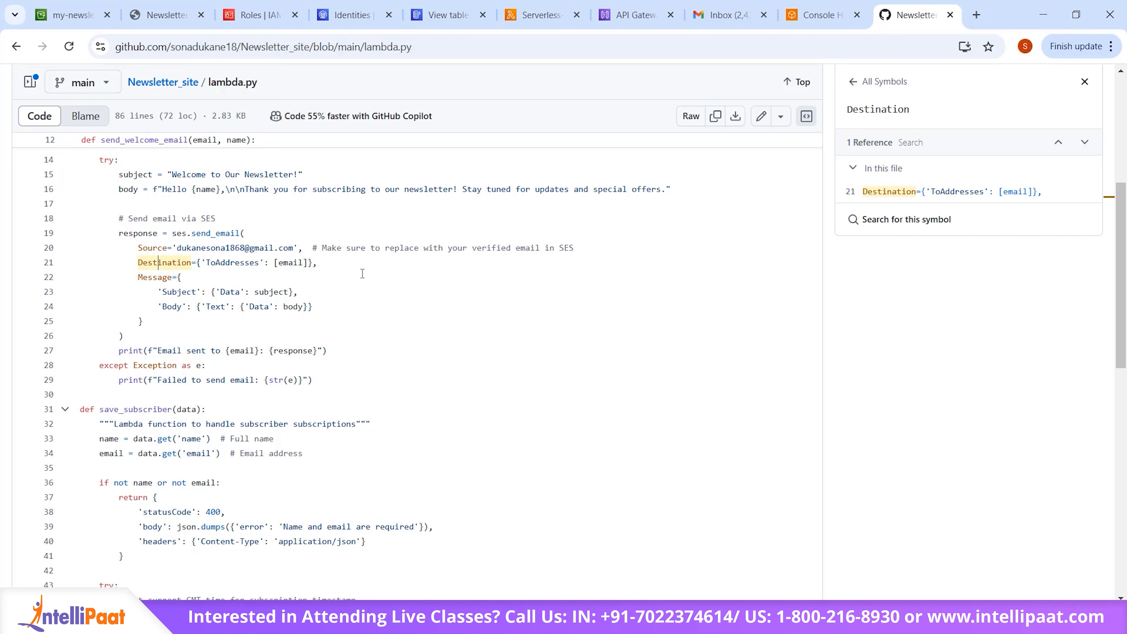
pyautogui.scroll(1, 363, 272)
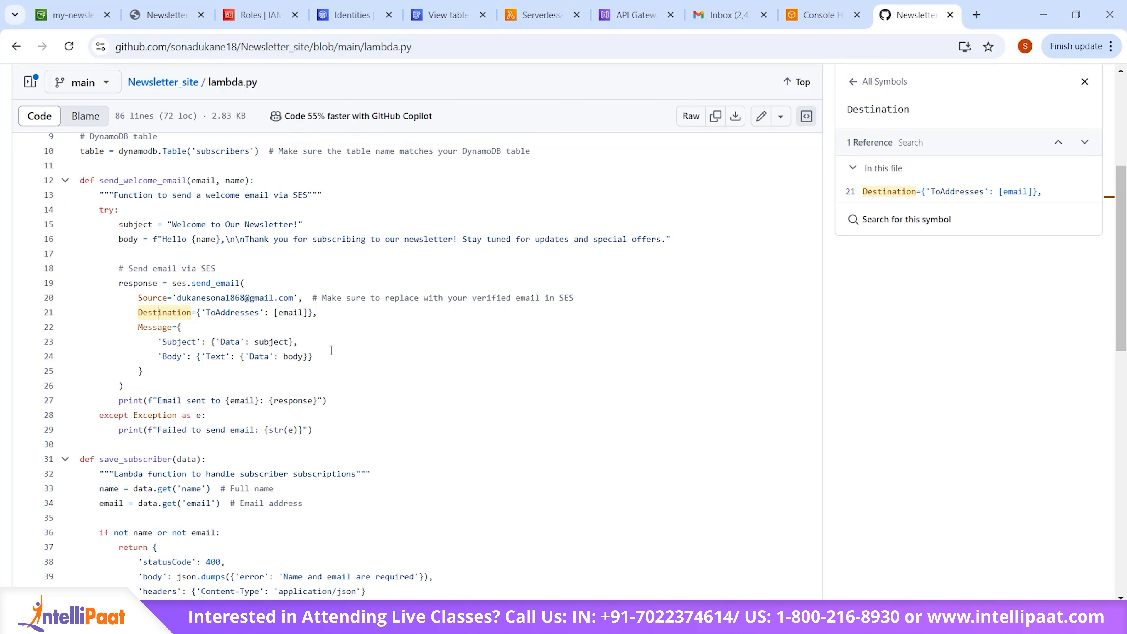
pyautogui.scroll(-1, 331, 350)
pyautogui.scroll(-4, 331, 350)
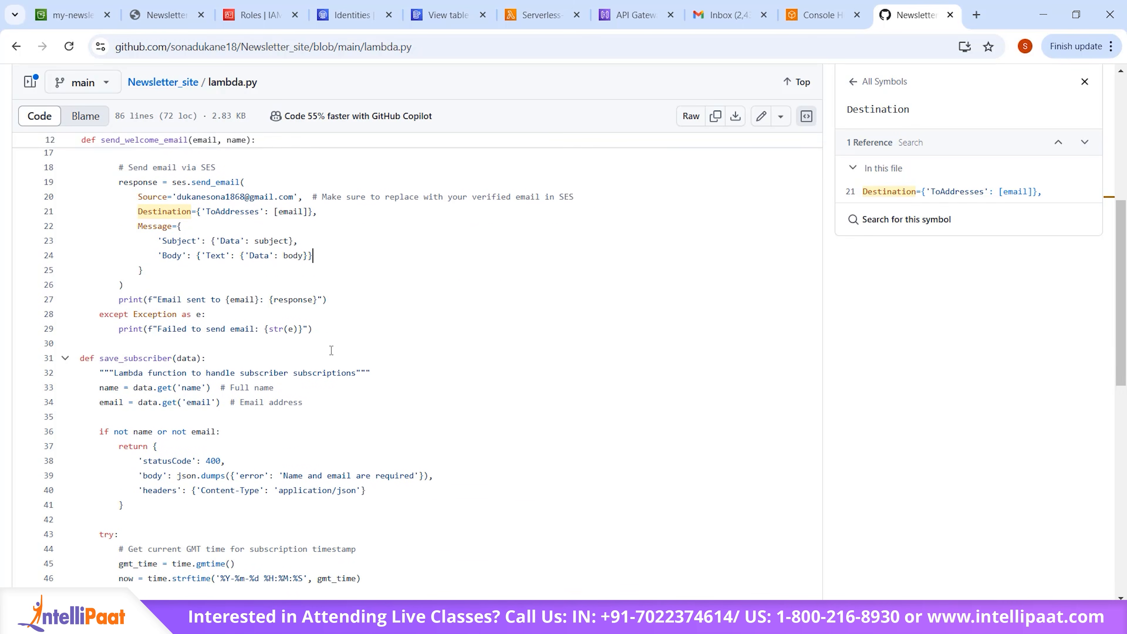
# Step: Examine the save_subscriber function in lambda.py, from how it reads the name and email to its success and error responses
pyautogui.scroll(-2, 235, 305)
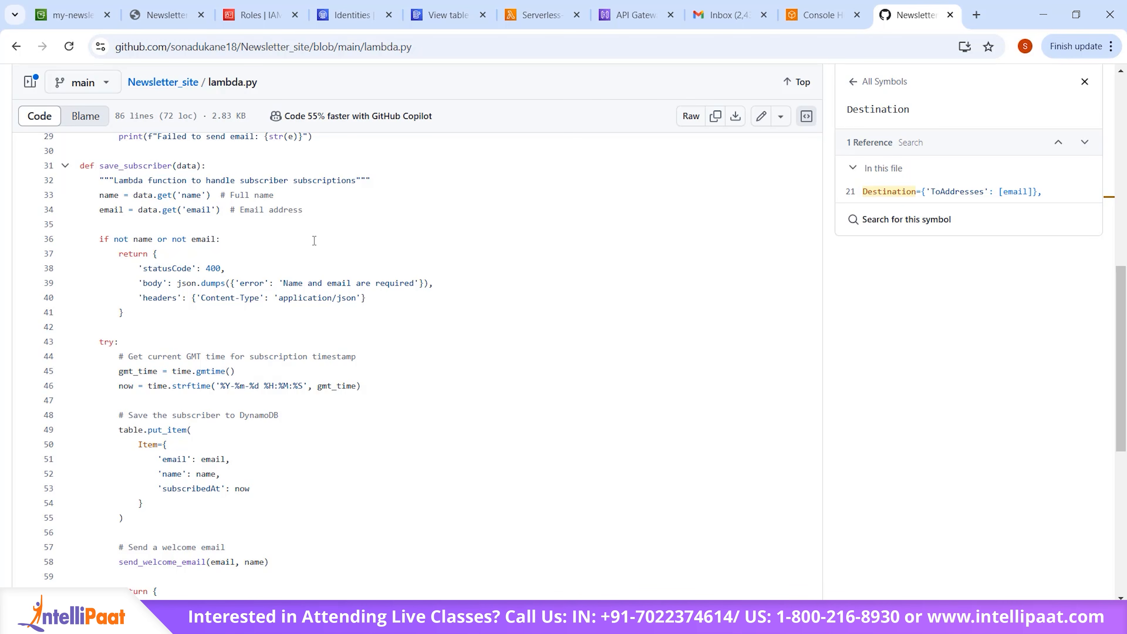
pyautogui.click(146, 207)
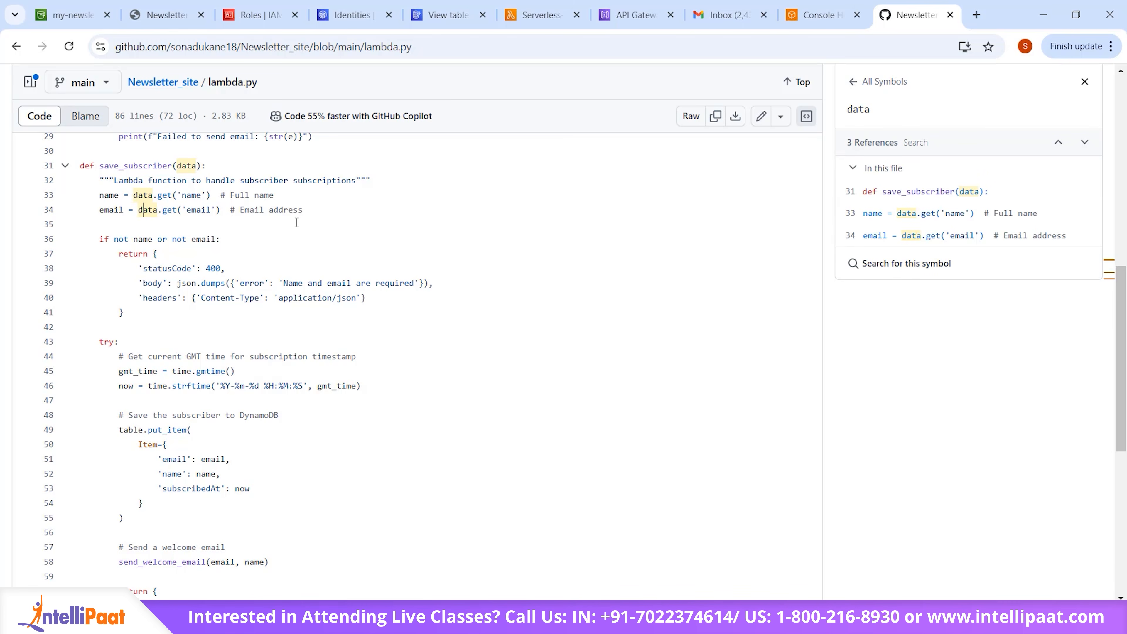
pyautogui.scroll(-1, 290, 386)
pyautogui.scroll(-3, 290, 386)
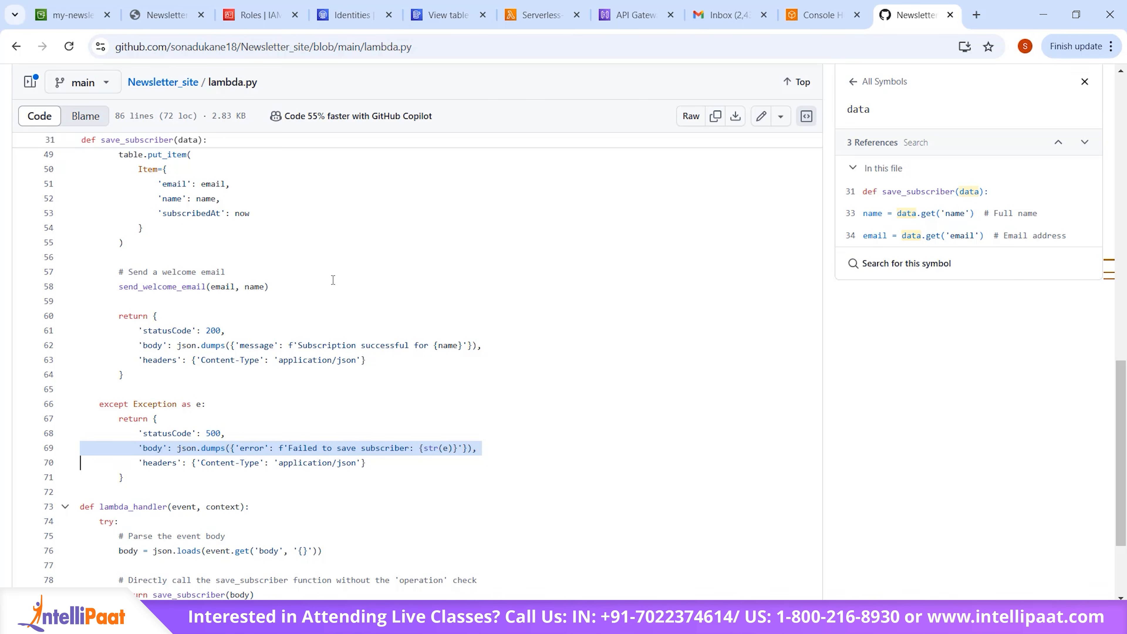
pyautogui.scroll(-2, 332, 280)
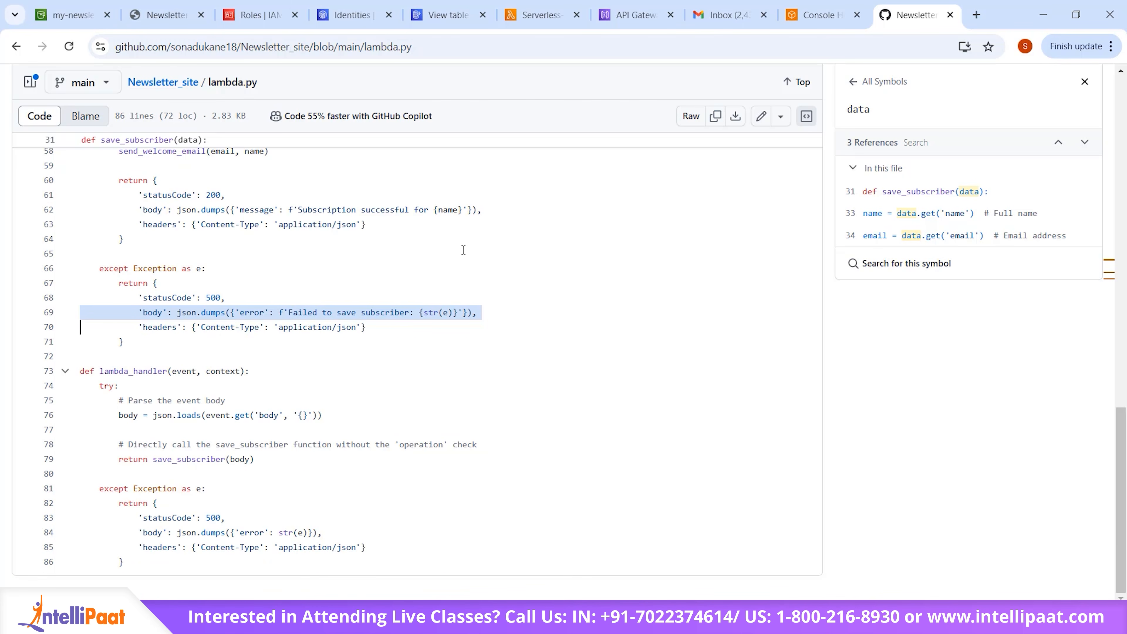
pyautogui.doubleClick(330, 208)
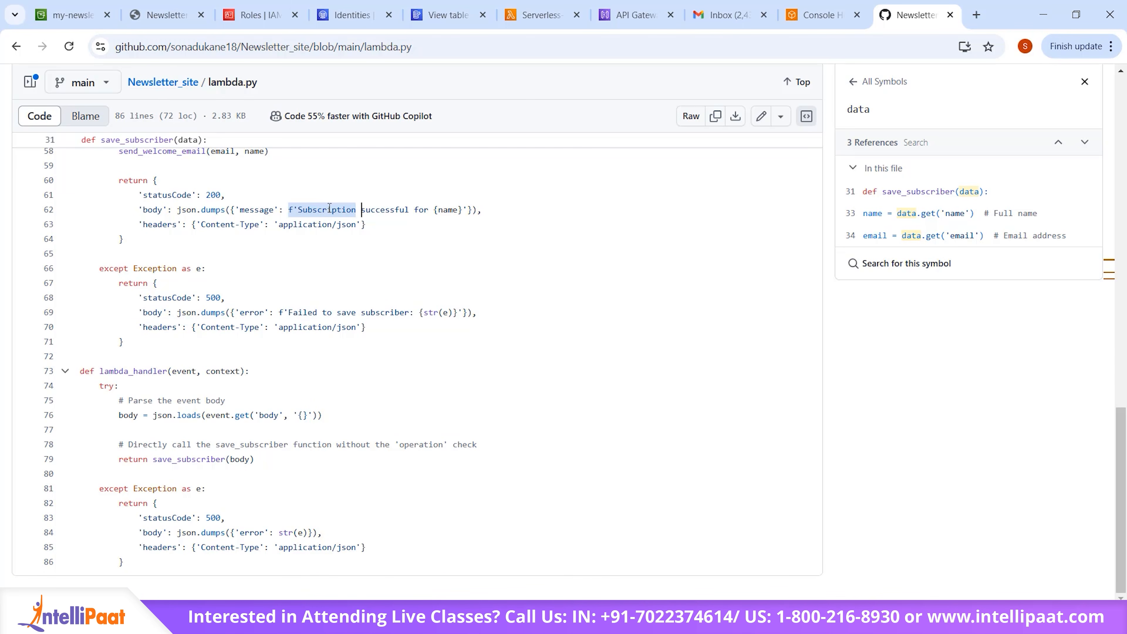
pyautogui.tripleClick(347, 310)
pyautogui.click(427, 353)
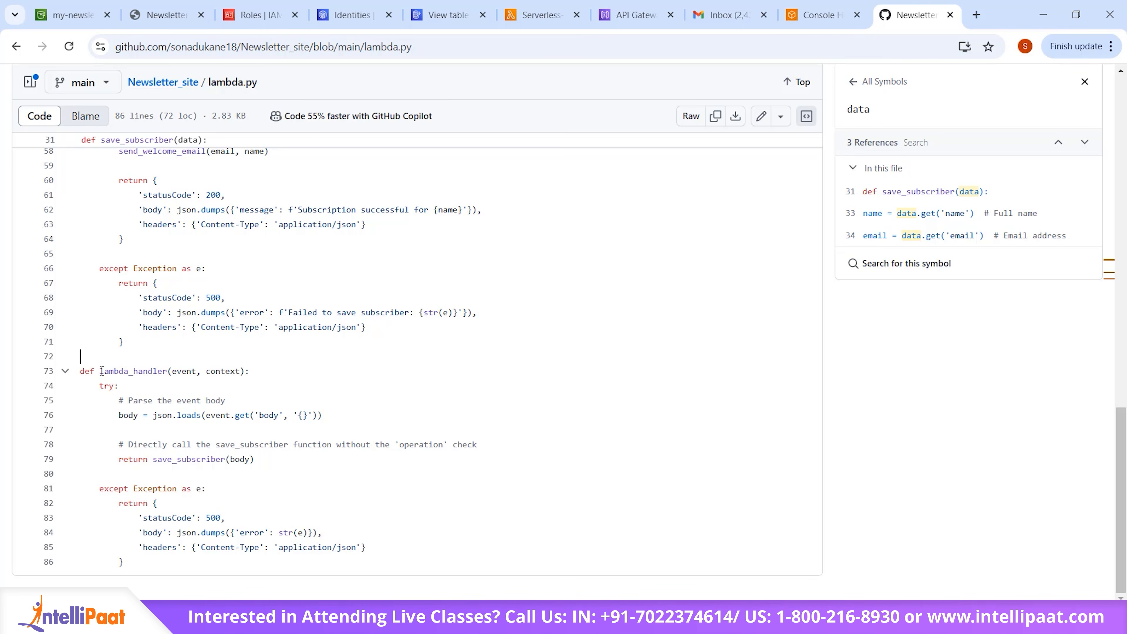
# Step: Examine the lambda_handler function in lambda.py, from parsing the event body to its error response
pyautogui.moveTo(99, 371); pyautogui.dragTo(124, 562)
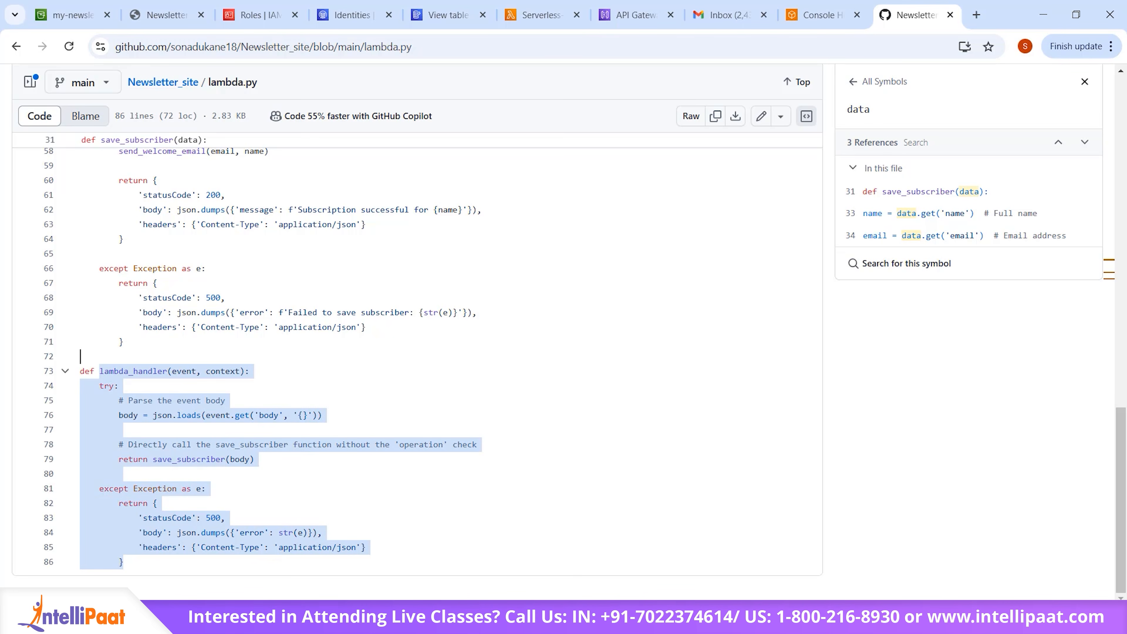
pyautogui.click(416, 354)
pyautogui.doubleClick(100, 371)
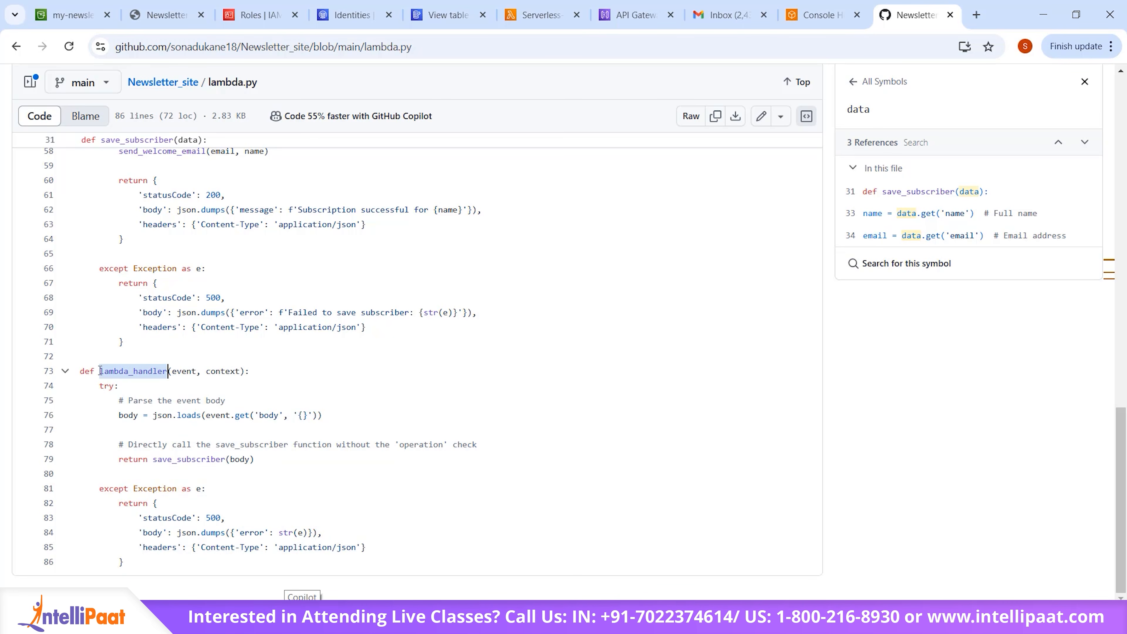
pyautogui.moveTo(99, 370); pyautogui.dragTo(224, 504)
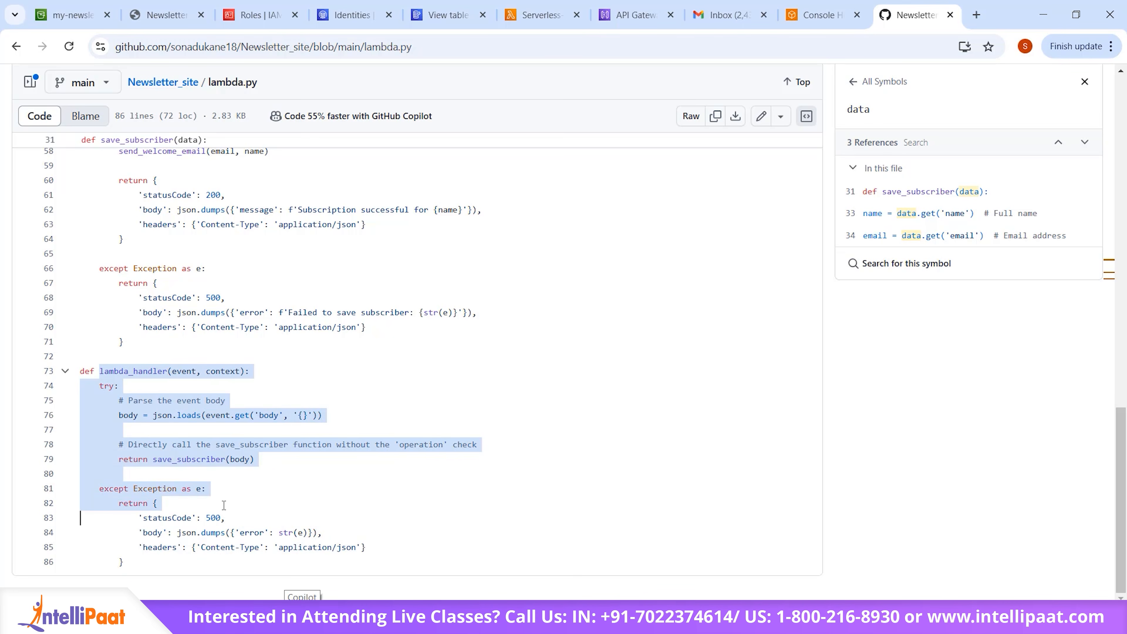
pyautogui.click(391, 464)
pyautogui.scroll(20, 391, 464)
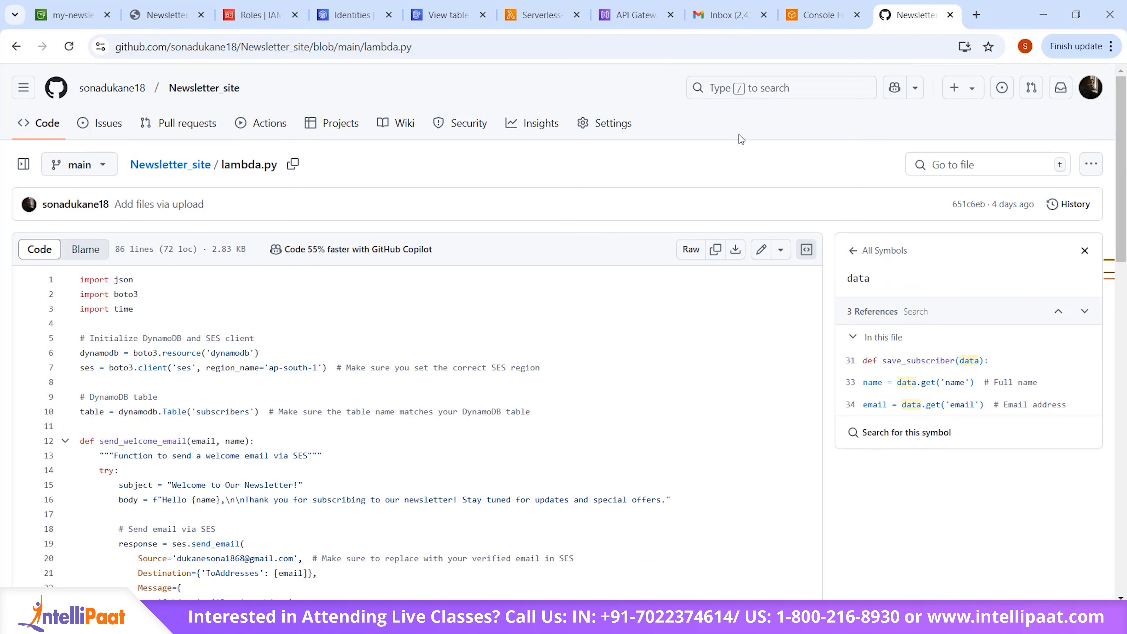
# Step: In the Lambda console, start an API Gateway trigger for Serverless-api-demo using the existing serverless-newsletter-api
pyautogui.click(529, 26)
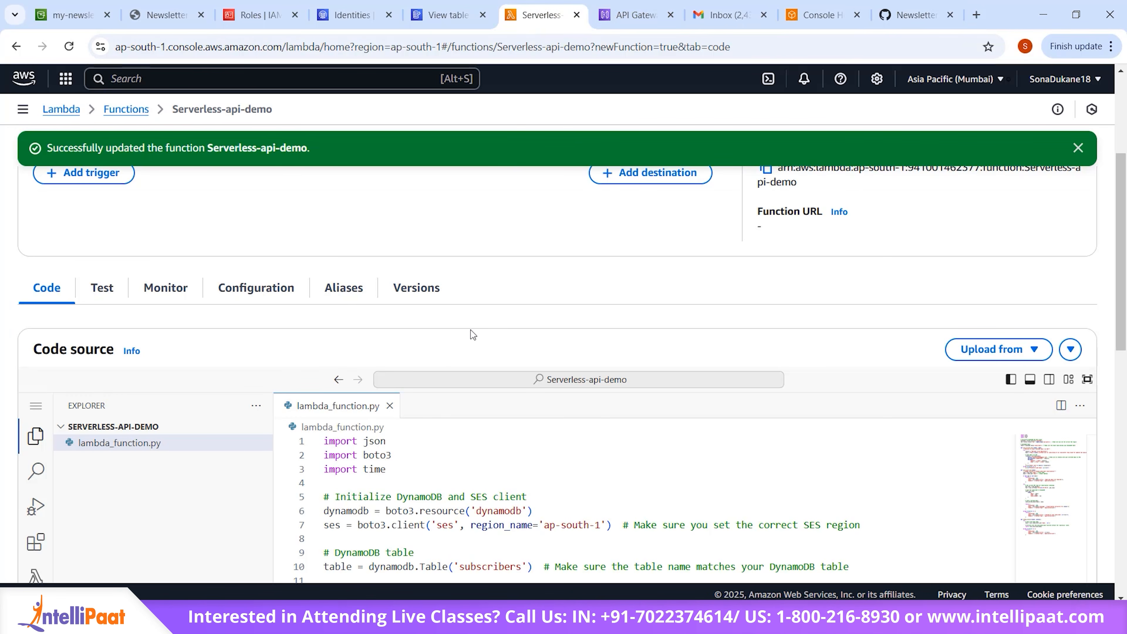
pyautogui.scroll(2, 343, 329)
pyautogui.scroll(3, 343, 329)
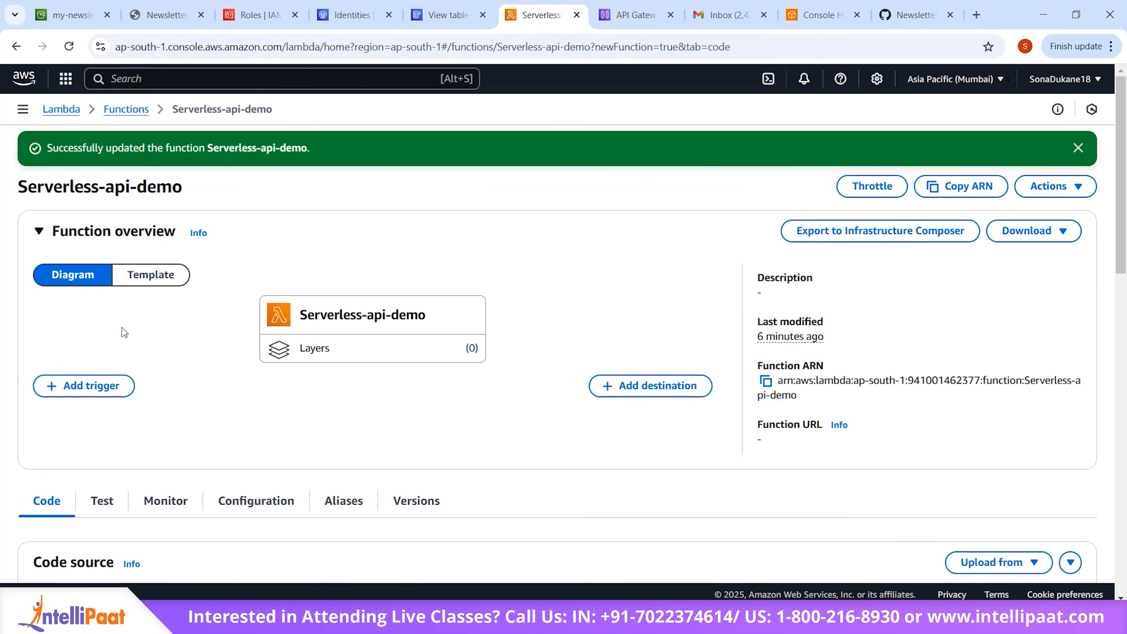
pyautogui.click(70, 389)
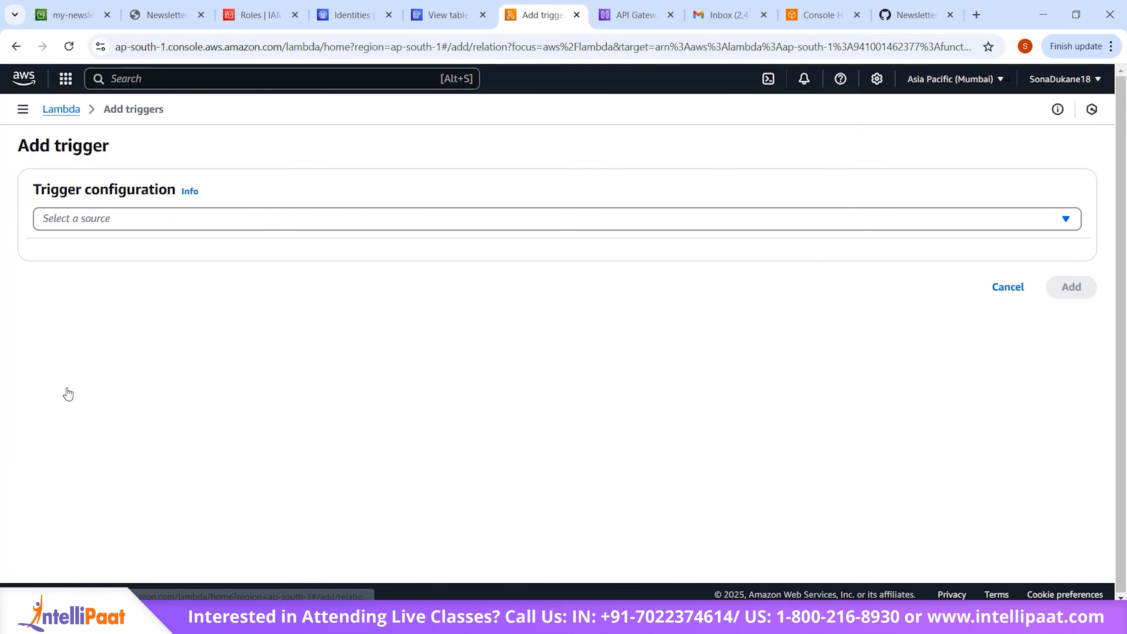
pyautogui.click(421, 215)
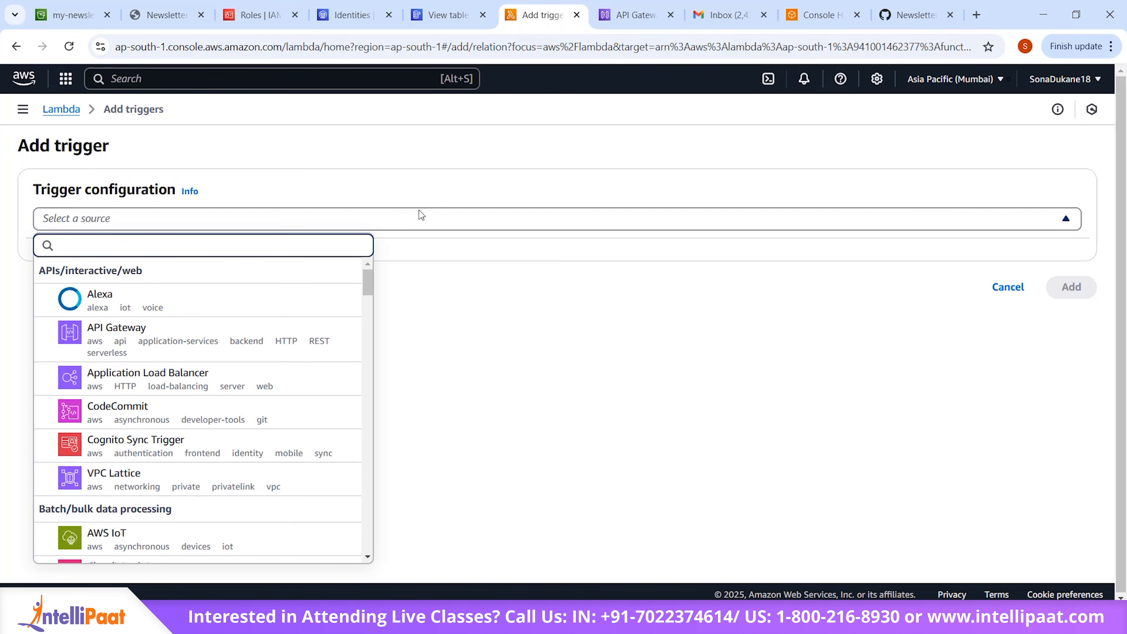
pyautogui.click(196, 345)
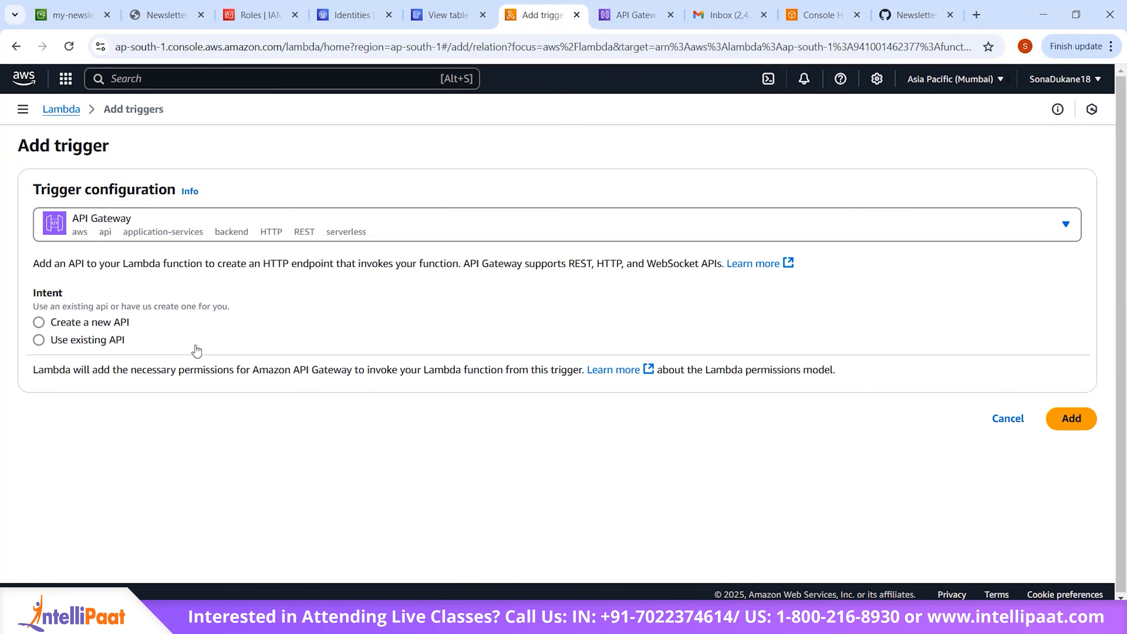
pyautogui.click(39, 340)
pyautogui.click(151, 403)
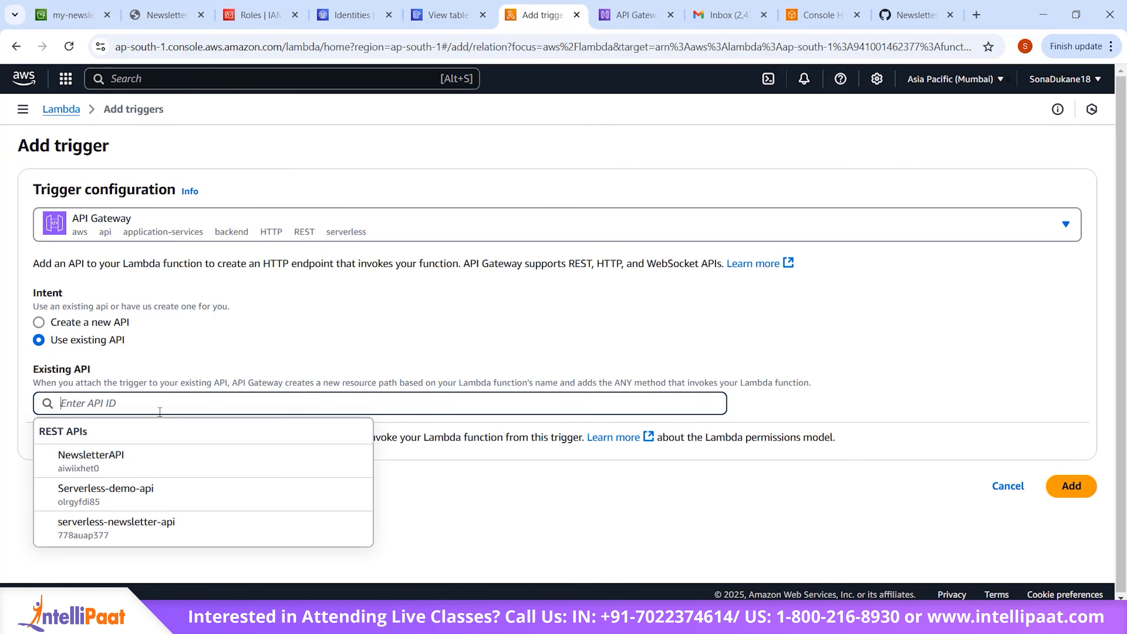
pyautogui.click(186, 523)
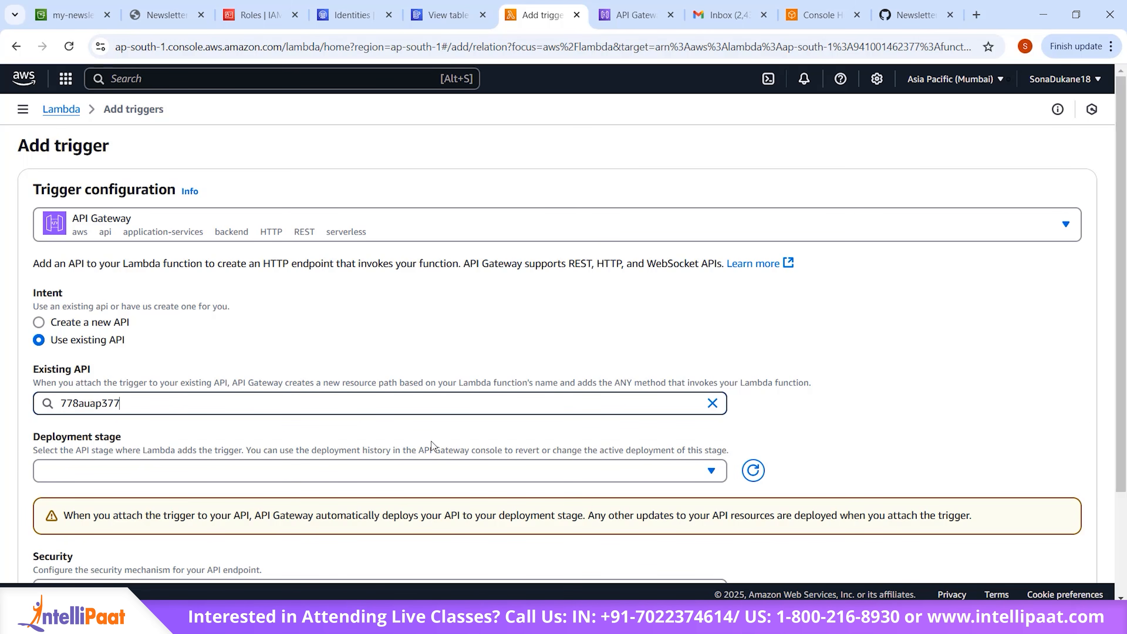
# Step: Set the API trigger's deployment stage to dev, keep its security Open, and add the trigger
pyautogui.scroll(-3, 431, 444)
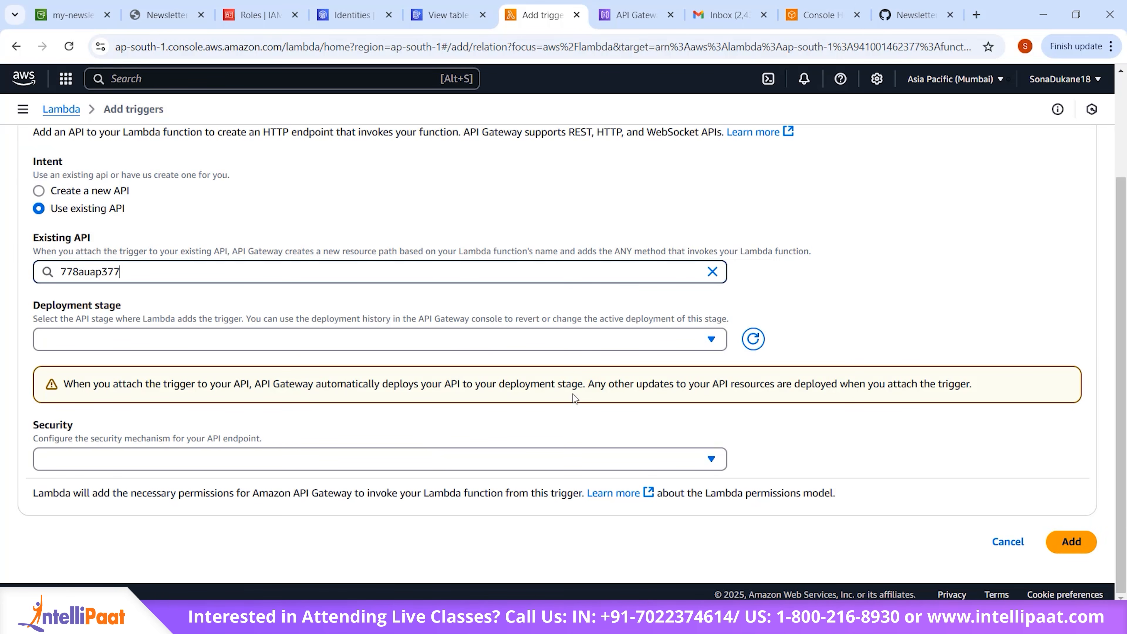
pyautogui.click(542, 340)
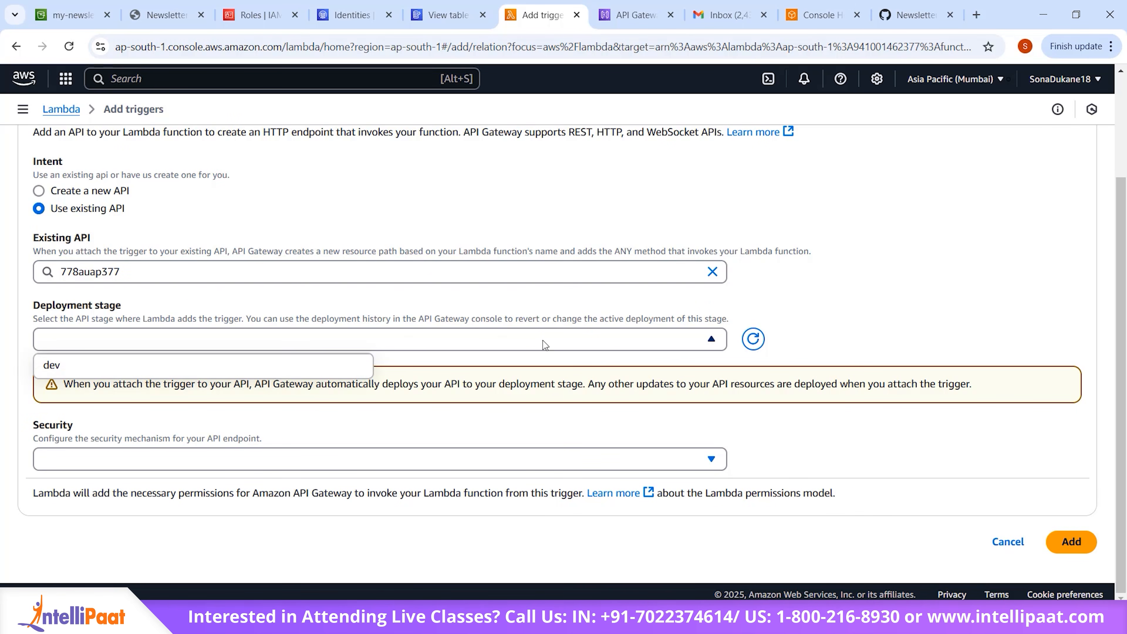
pyautogui.click(342, 369)
pyautogui.click(423, 452)
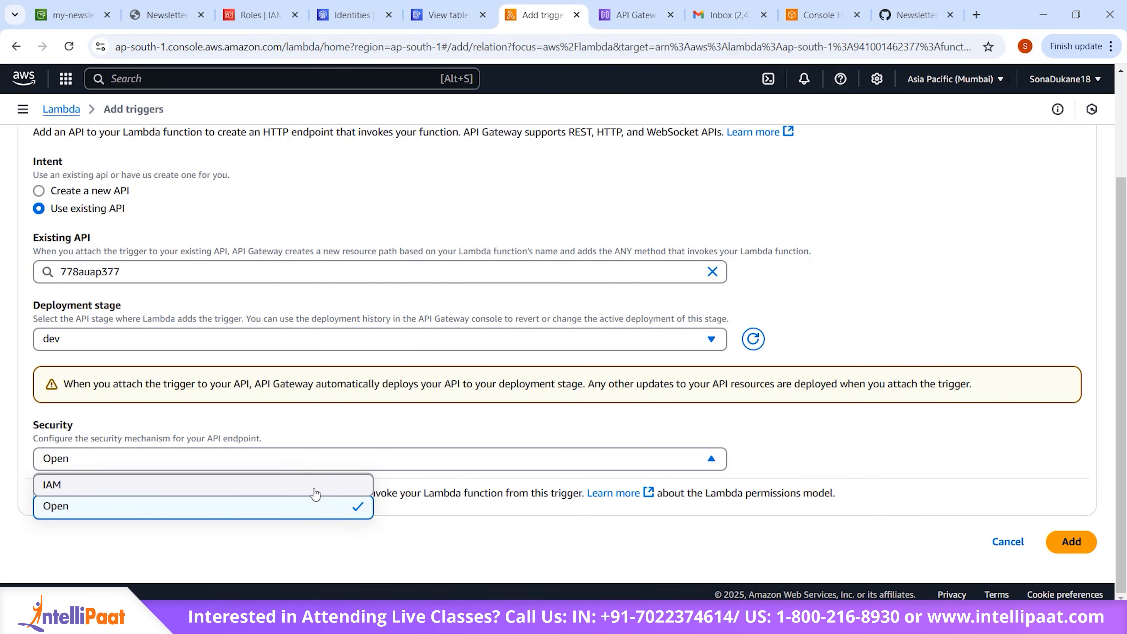
pyautogui.click(426, 463)
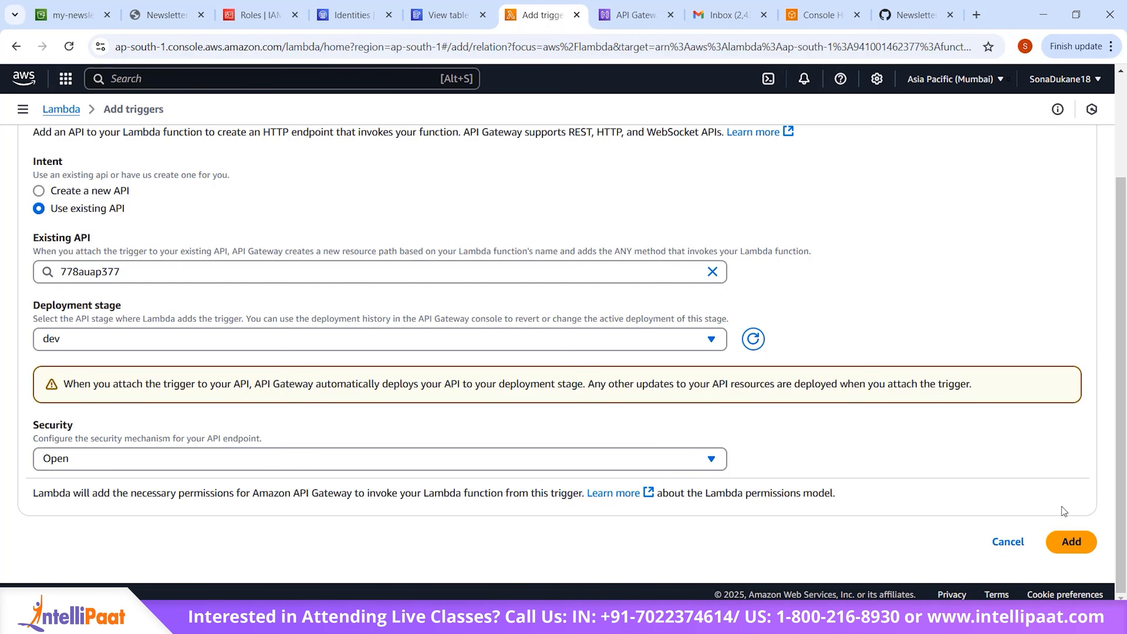
pyautogui.click(1067, 551)
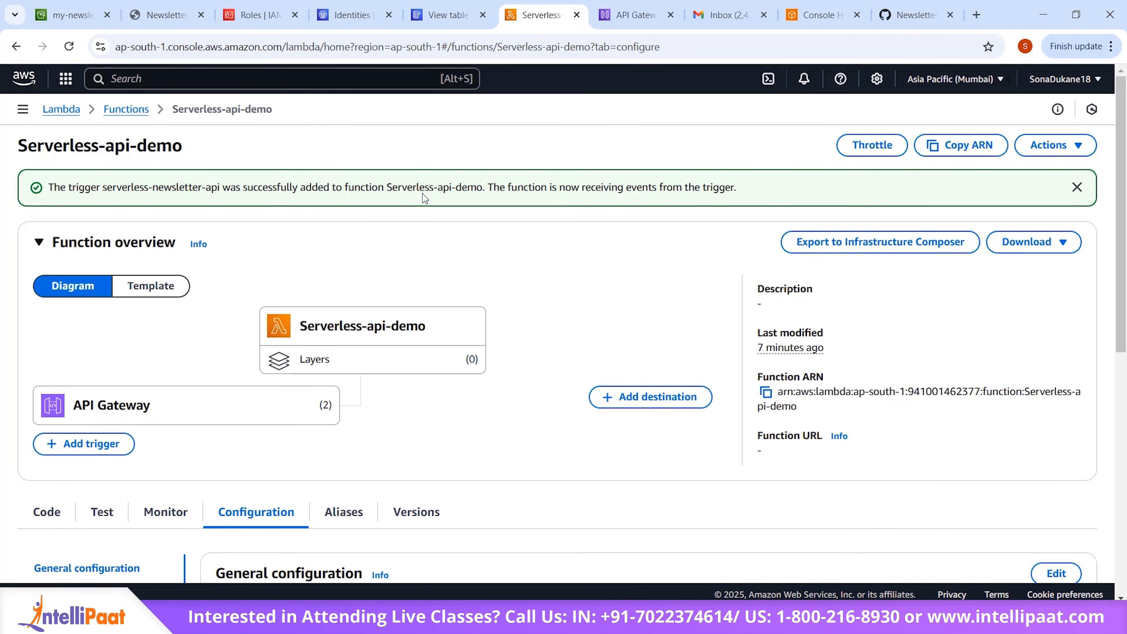
# Step: Start a second trigger for Serverless-api-demo with DynamoDB as the source and the subscribers table selected
pyautogui.scroll(-3, 534, 354)
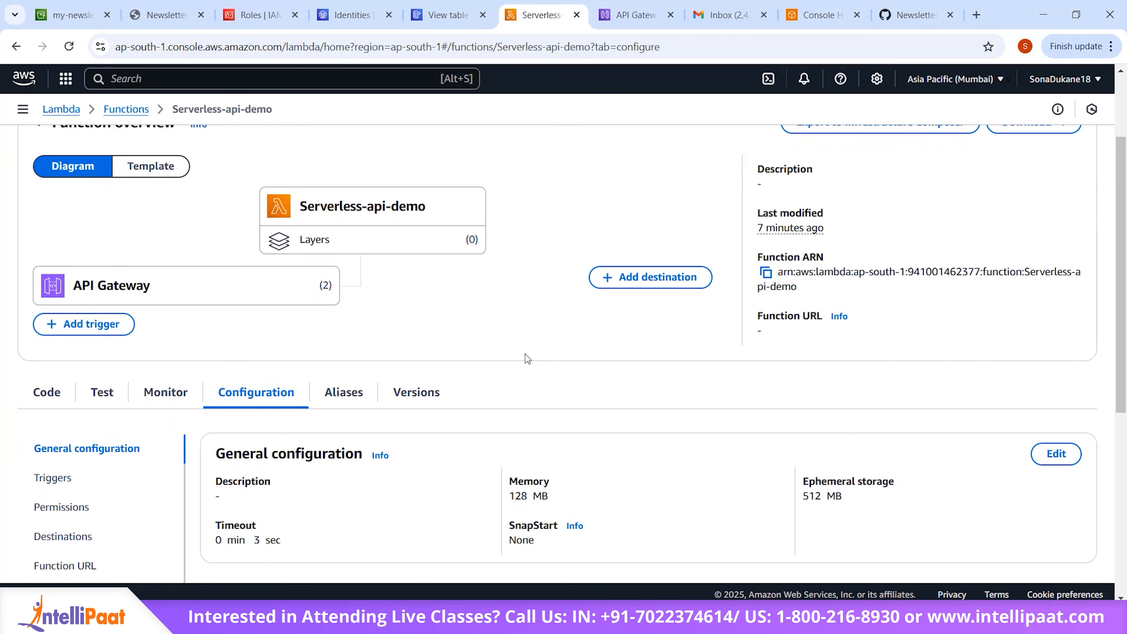
pyautogui.click(74, 321)
pyautogui.click(316, 215)
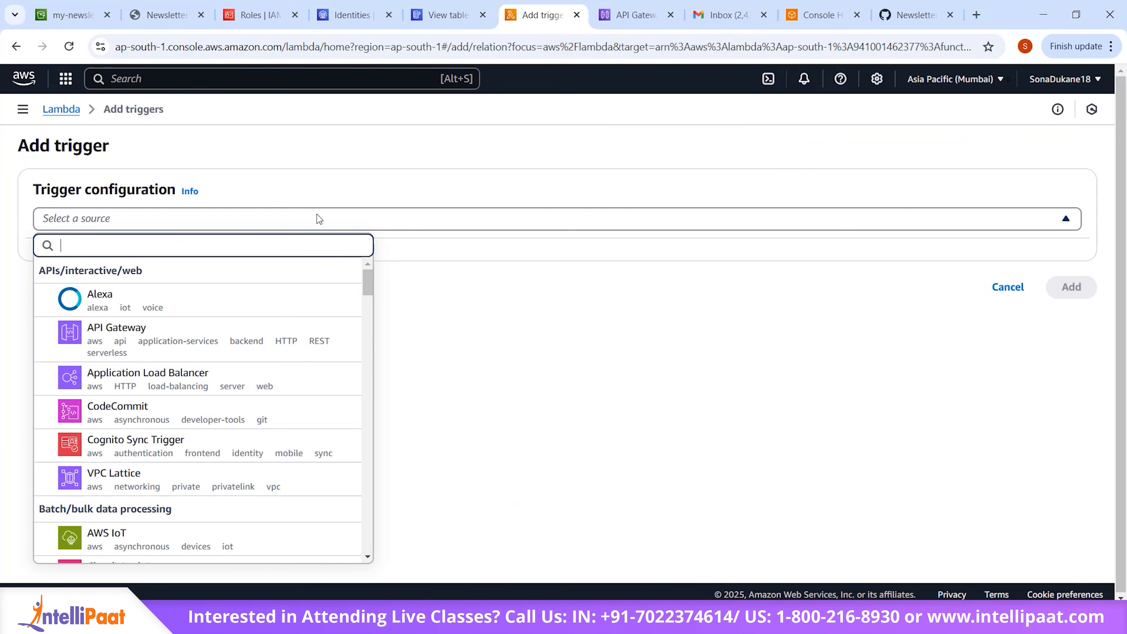
pyautogui.write('dyna')
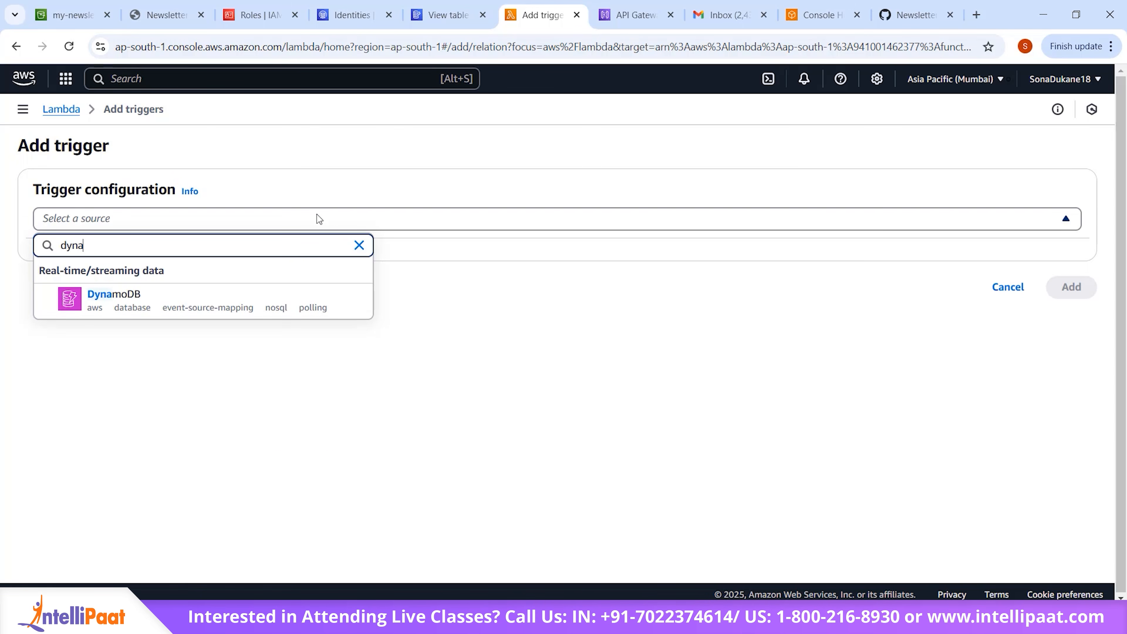
pyautogui.click(142, 305)
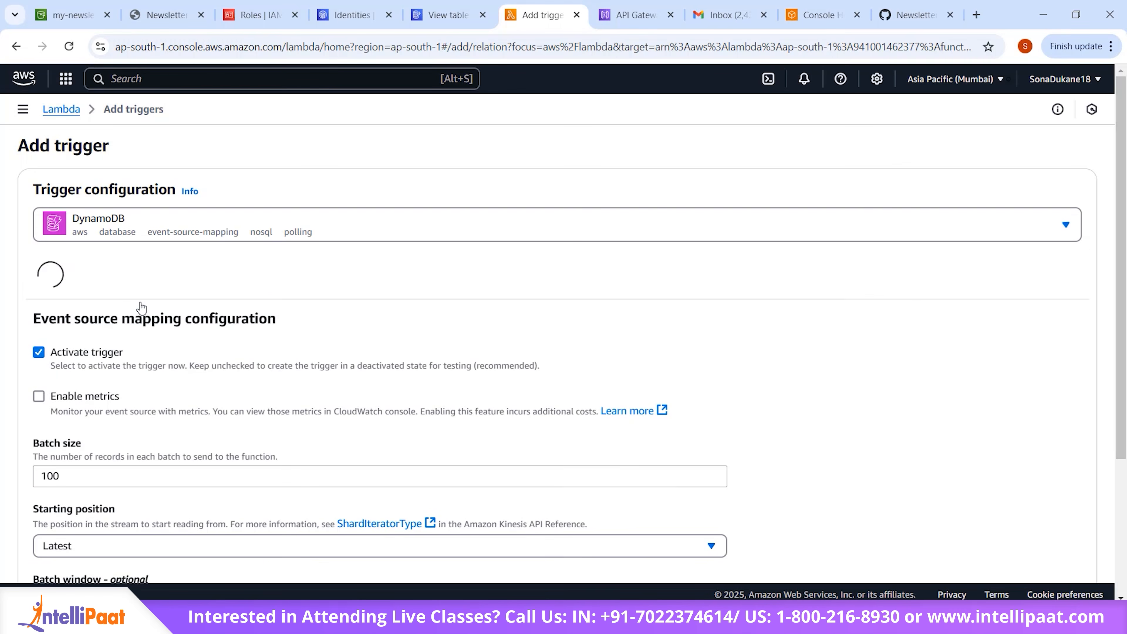
pyautogui.click(231, 300)
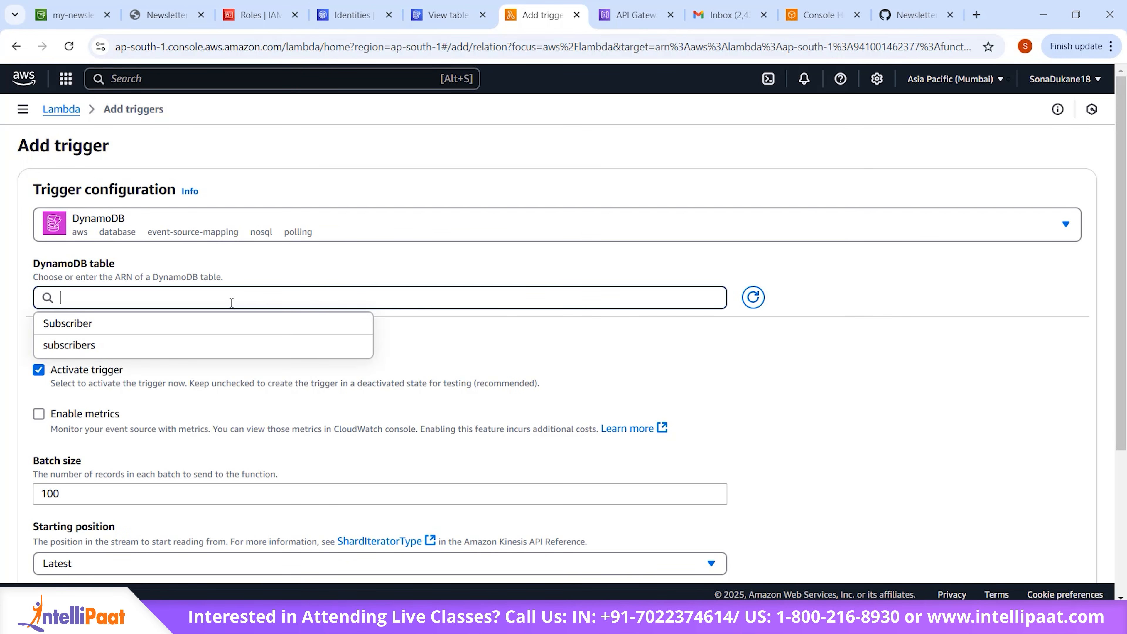
pyautogui.click(165, 348)
# Step: Enable metrics for the DynamoDB trigger, keep batch size 100 and starting position Latest, and add the trigger
pyautogui.scroll(-1, 310, 373)
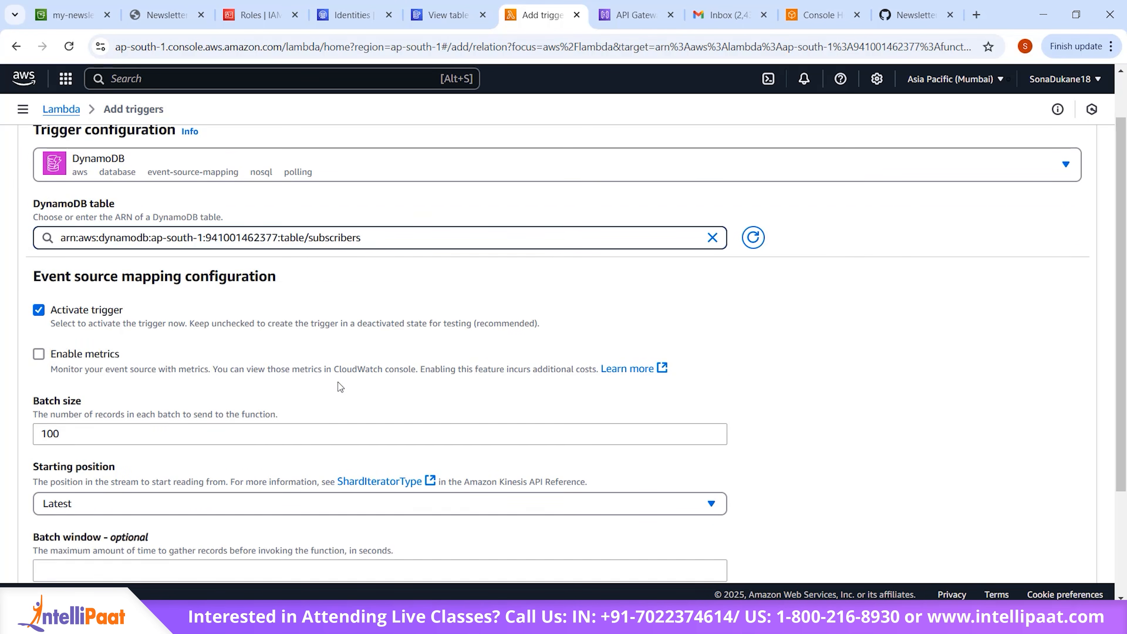
pyautogui.scroll(-3, 338, 385)
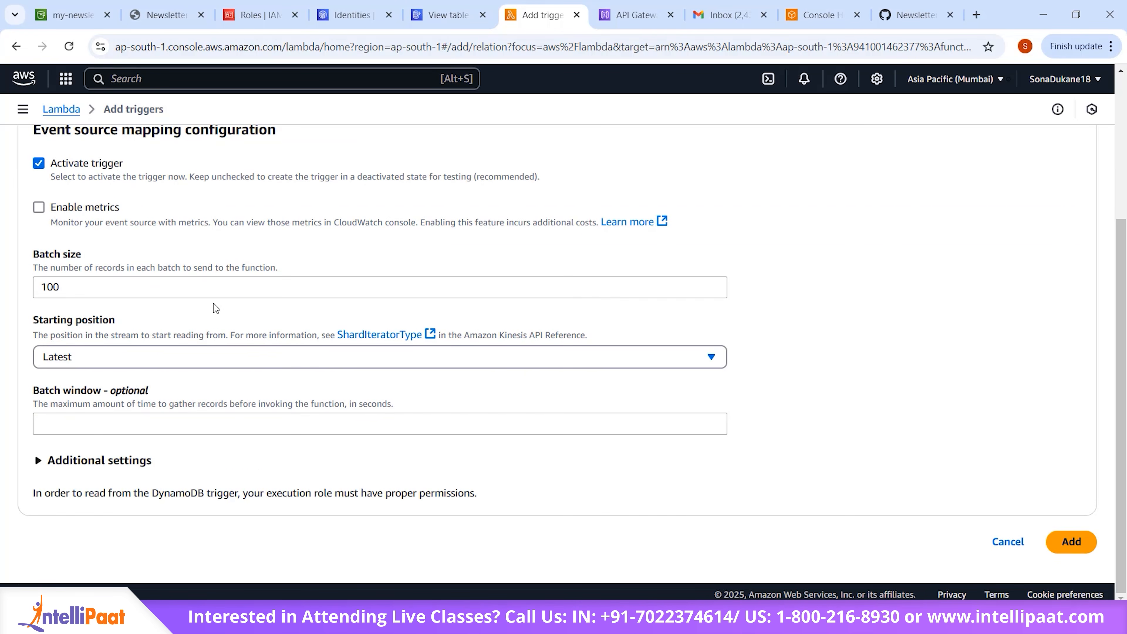
pyautogui.click(39, 207)
pyautogui.click(1066, 547)
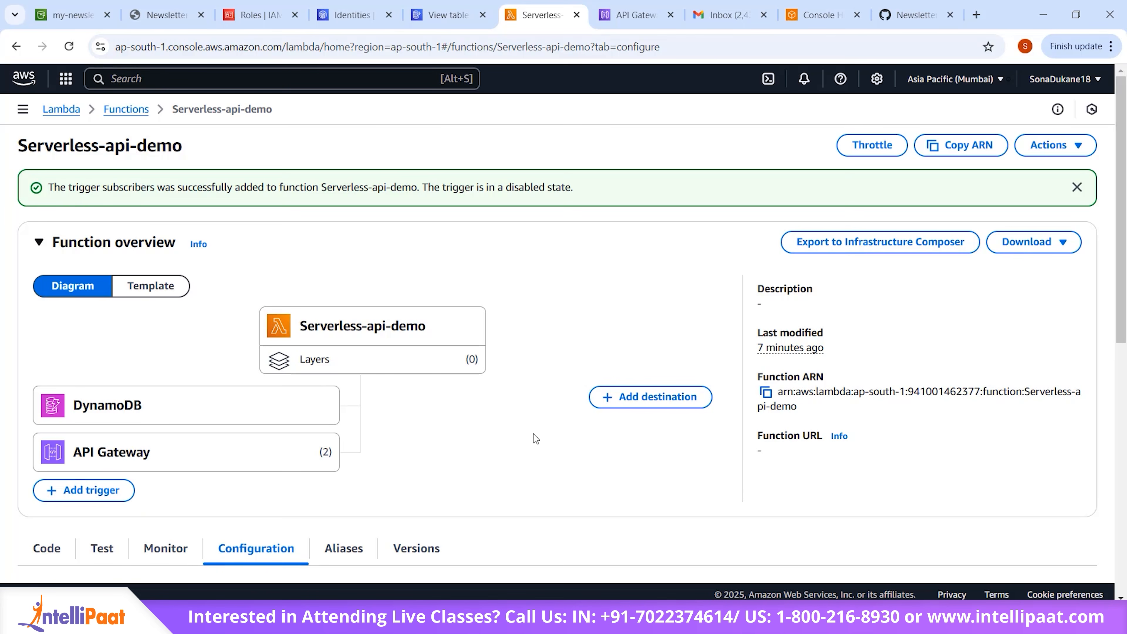
# Step: Review the DynamoDB and API Gateway triggers listed in the function's configuration
pyautogui.scroll(-10, 534, 433)
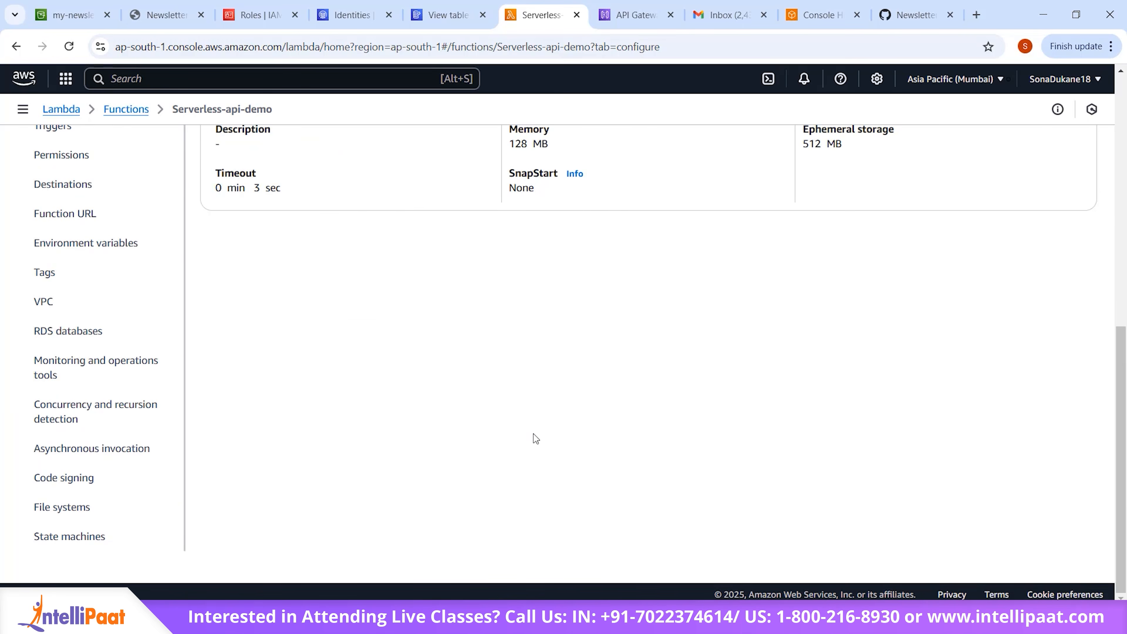
pyautogui.scroll(3, 534, 433)
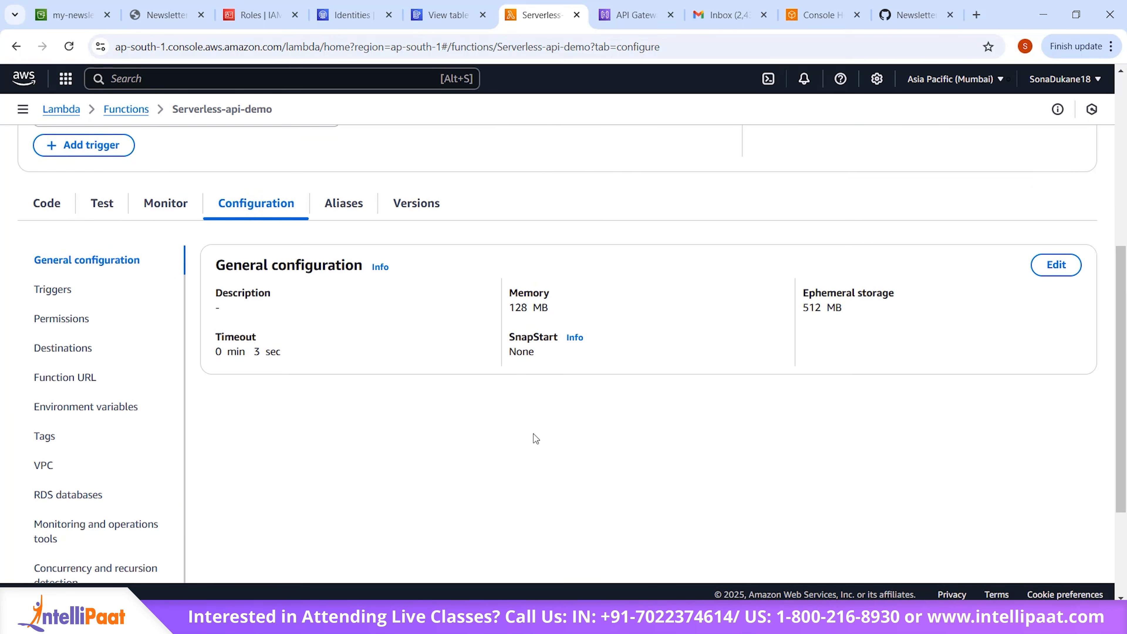
pyautogui.click(50, 295)
pyautogui.scroll(-1, 649, 333)
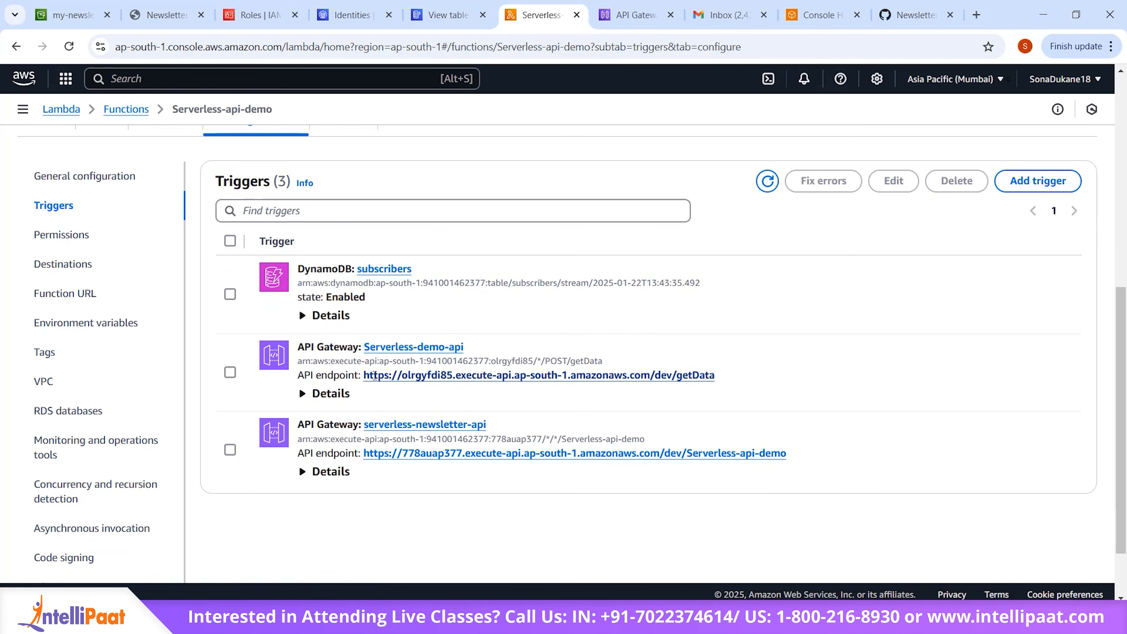
pyautogui.scroll(9, 649, 333)
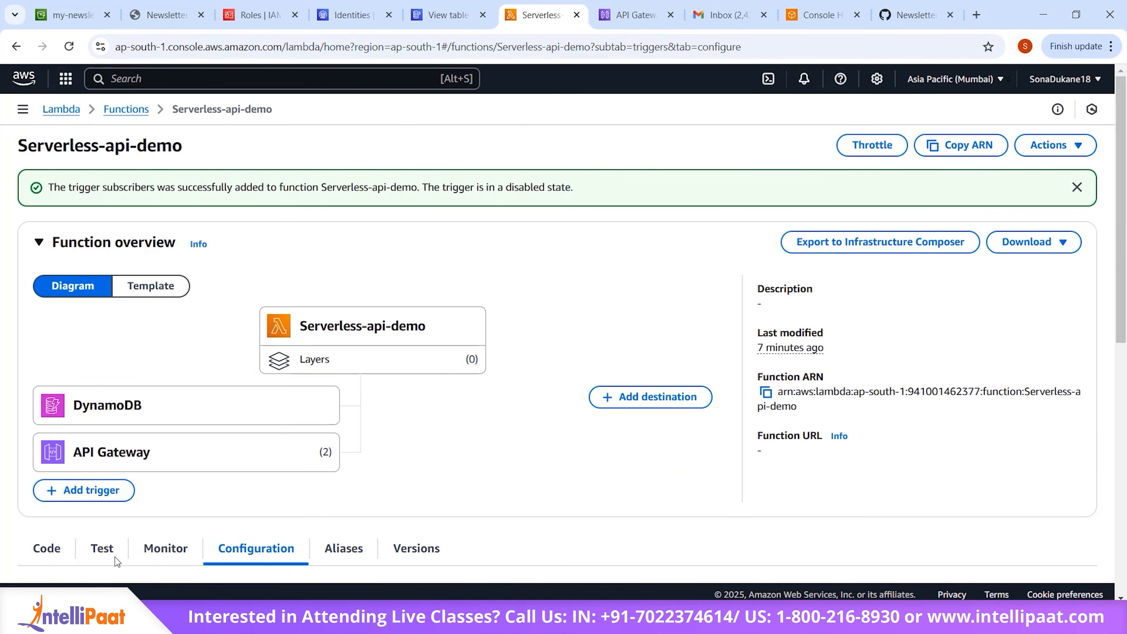
# Step: Check the function's code source in lambda_function.py
pyautogui.click(46, 547)
pyautogui.scroll(-10, 469, 367)
pyautogui.scroll(4, 481, 421)
pyautogui.scroll(-10, 481, 421)
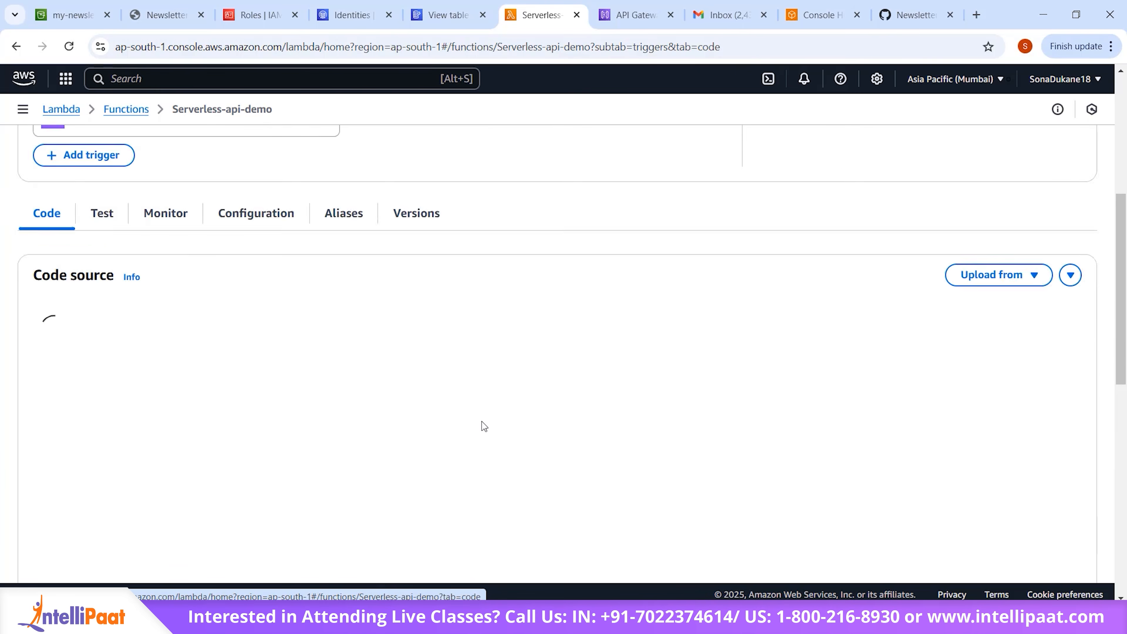
pyautogui.scroll(10, 481, 421)
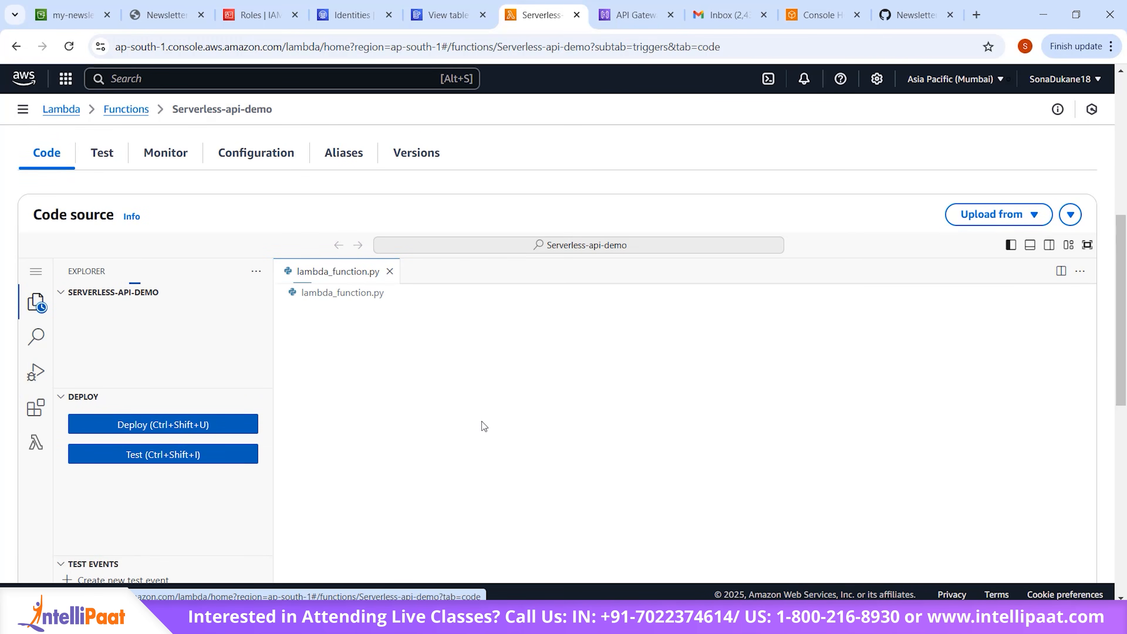
pyautogui.scroll(2, 101, 168)
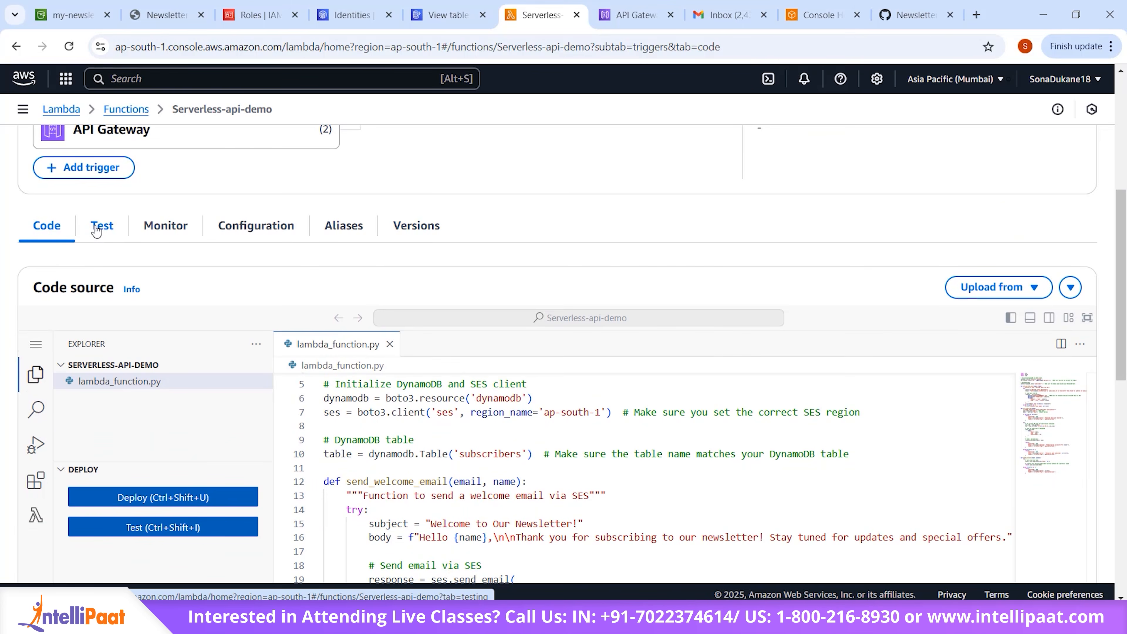
# Step: Begin a new private test event for the function and name it Event-test
pyautogui.click(101, 225)
pyautogui.scroll(-1, 343, 272)
pyautogui.scroll(-3, 342, 272)
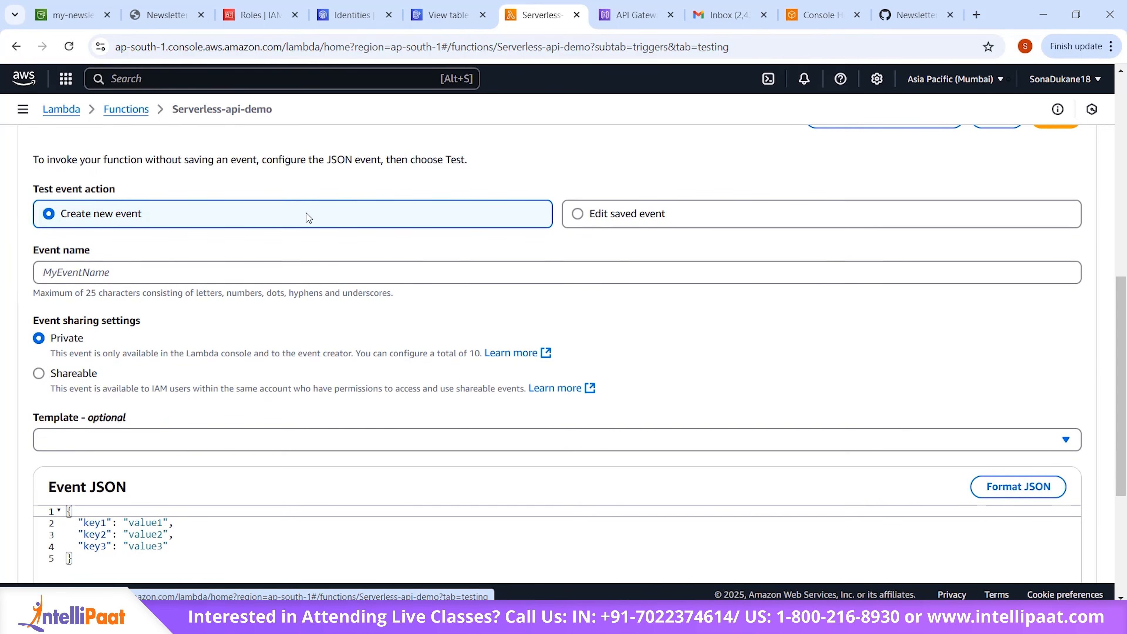
pyautogui.click(310, 266)
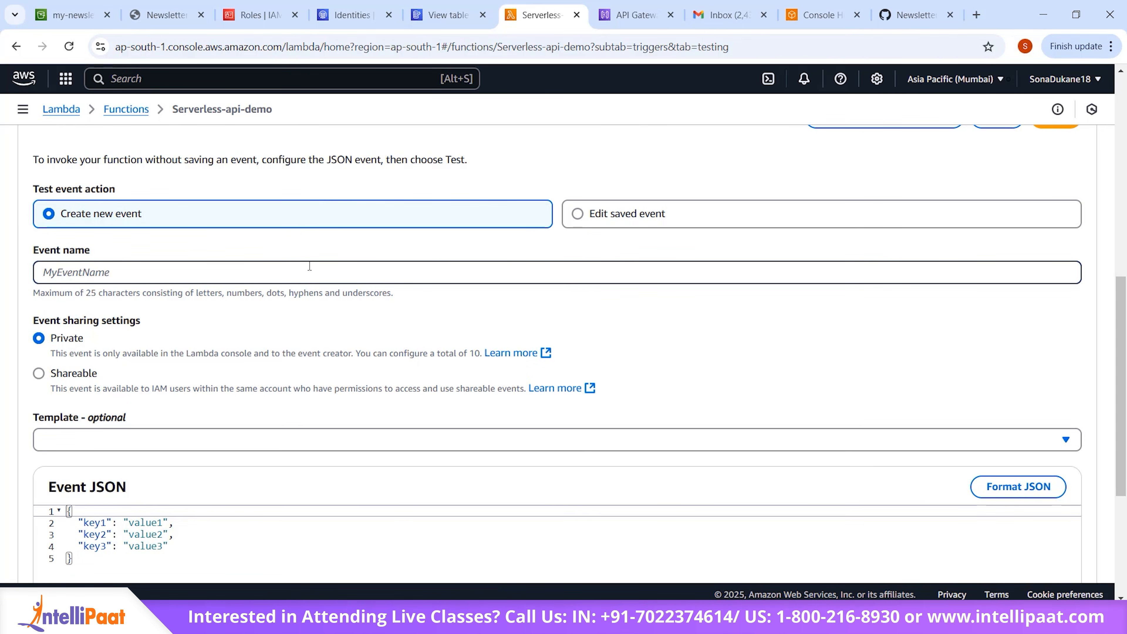
pyautogui.write('Event-test')
# Step: Replace the default event JSON with a "body" string containing the subscriber's name and email
pyautogui.scroll(-4, 319, 264)
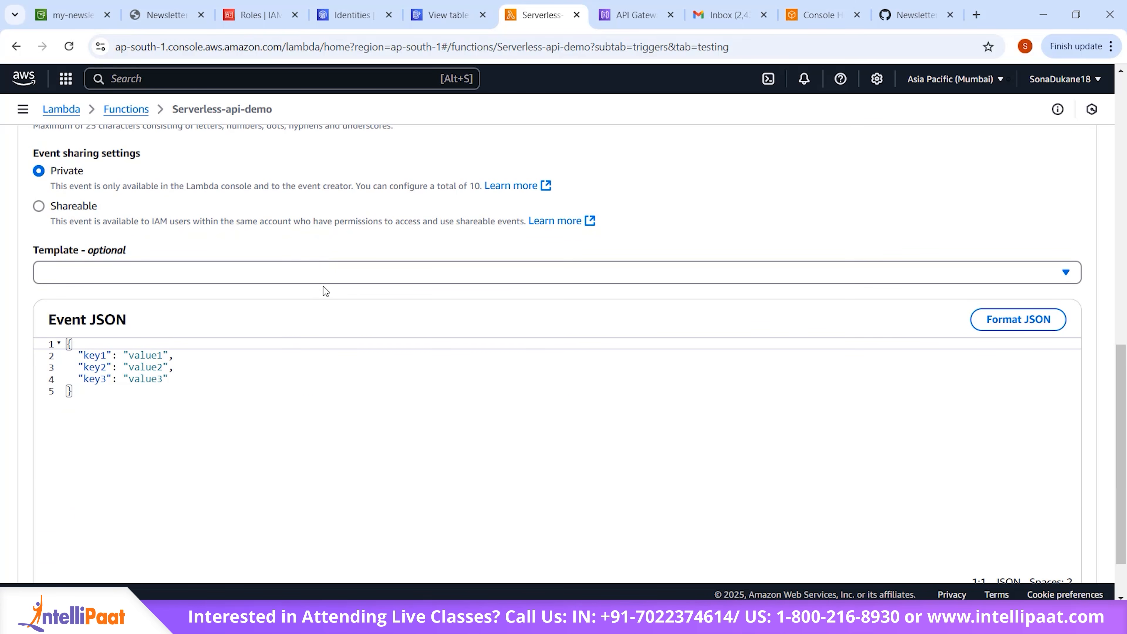
pyautogui.moveTo(66, 344); pyautogui.dragTo(107, 448)
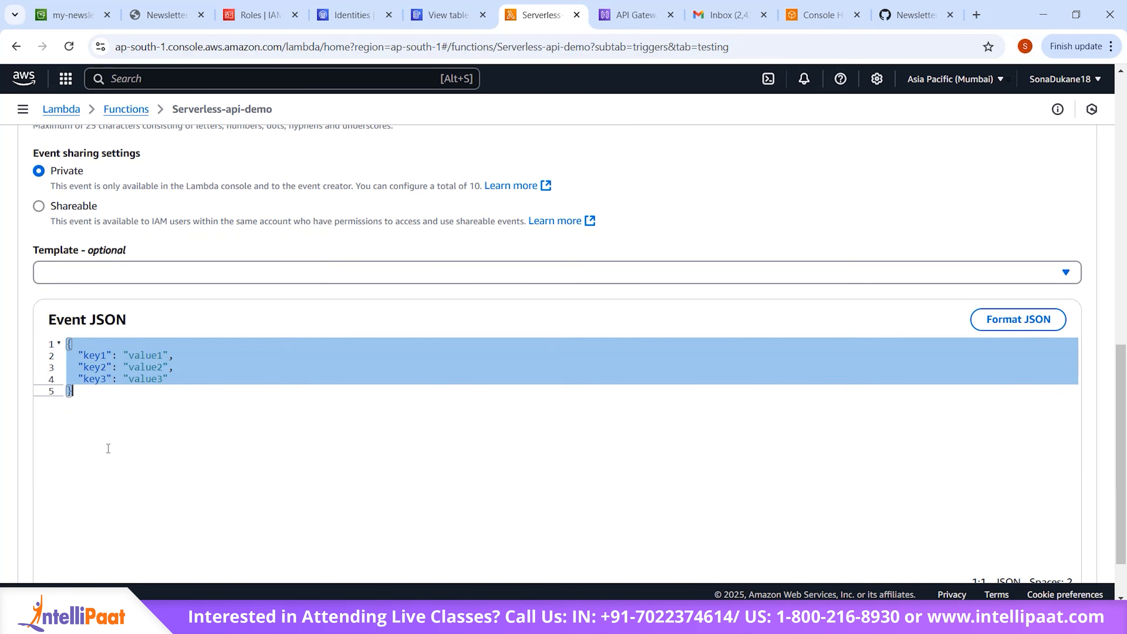
pyautogui.press('BackSpace')
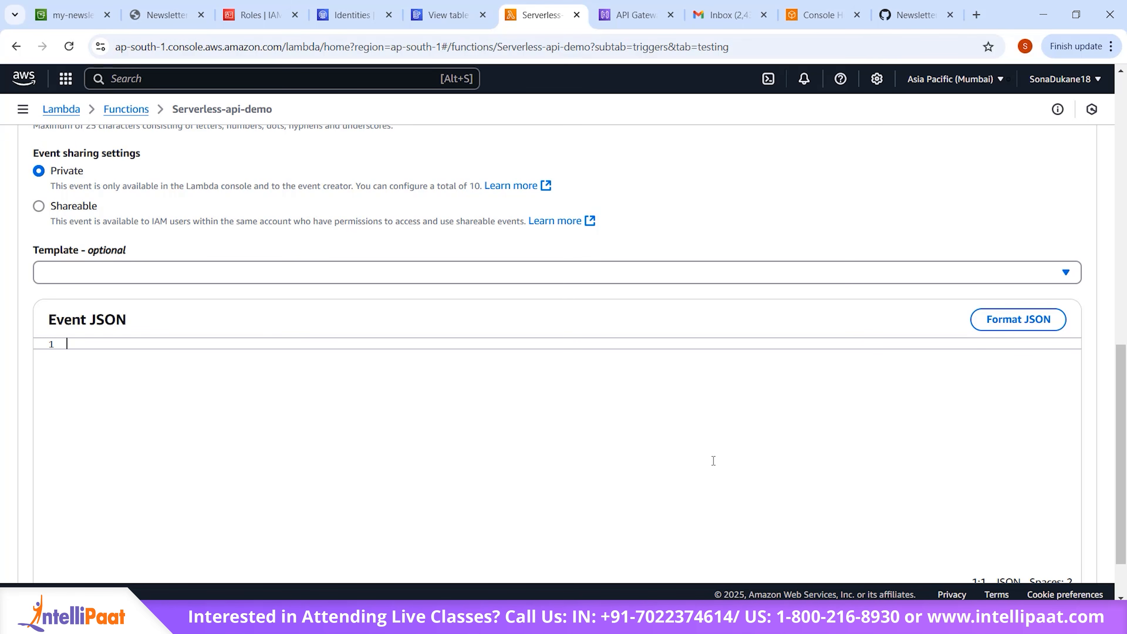
pyautogui.hotkey('ctrl', 'v')
pyautogui.scroll(-2, 627, 305)
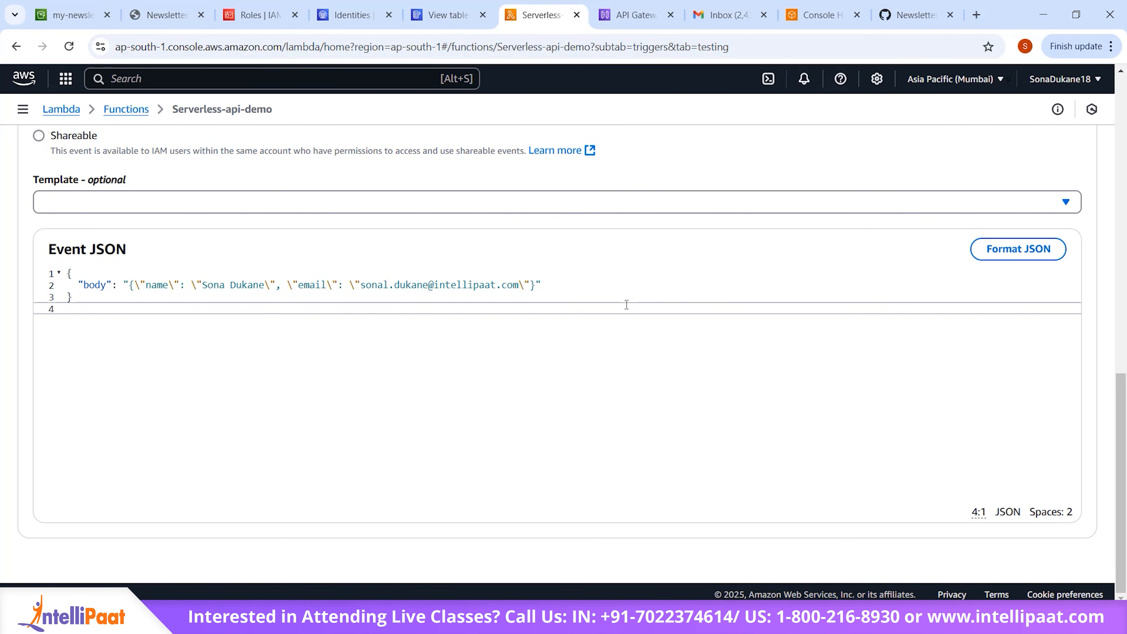
pyautogui.scroll(12, 627, 305)
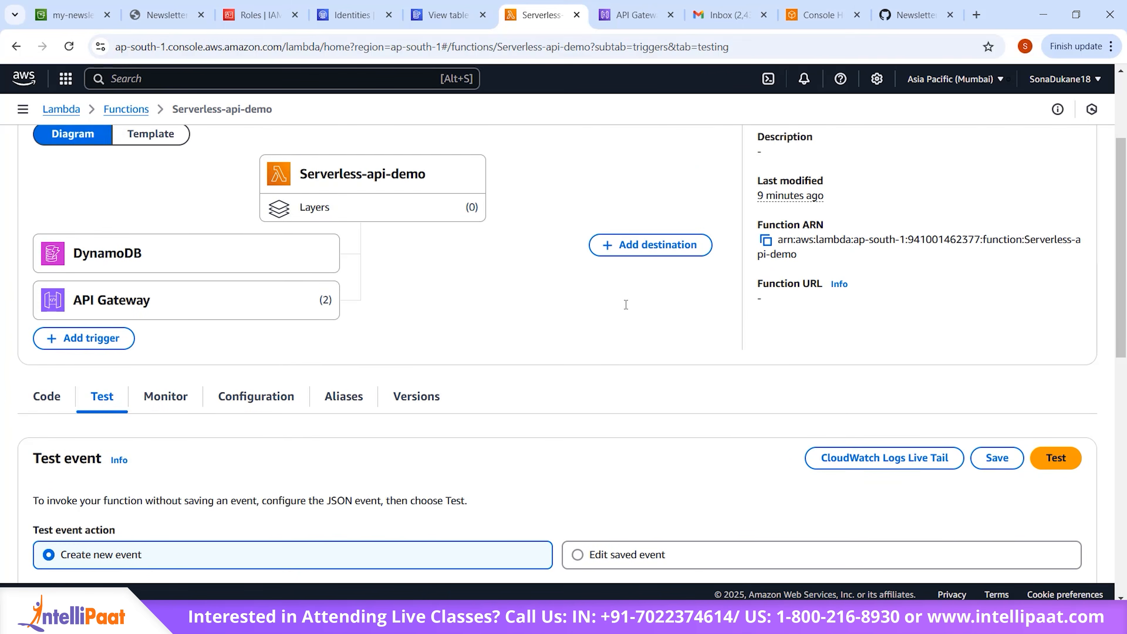
pyautogui.scroll(-5, 627, 305)
pyautogui.scroll(-5, 626, 305)
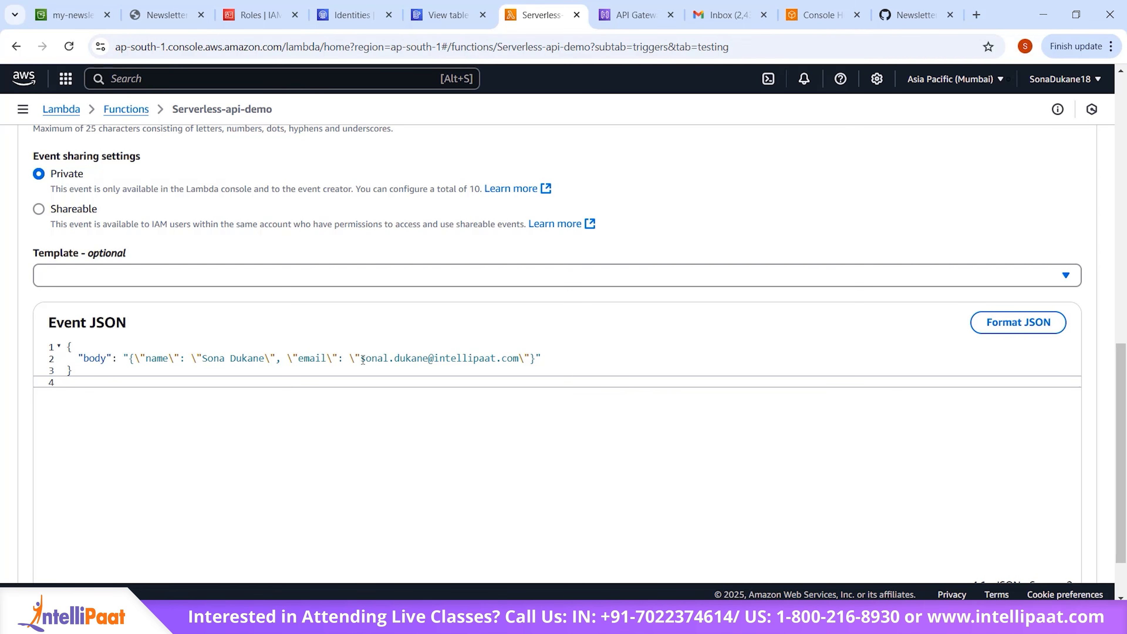
# Step: Save the Event-test event, run the function with it and expand the execution details
pyautogui.scroll(7, 362, 360)
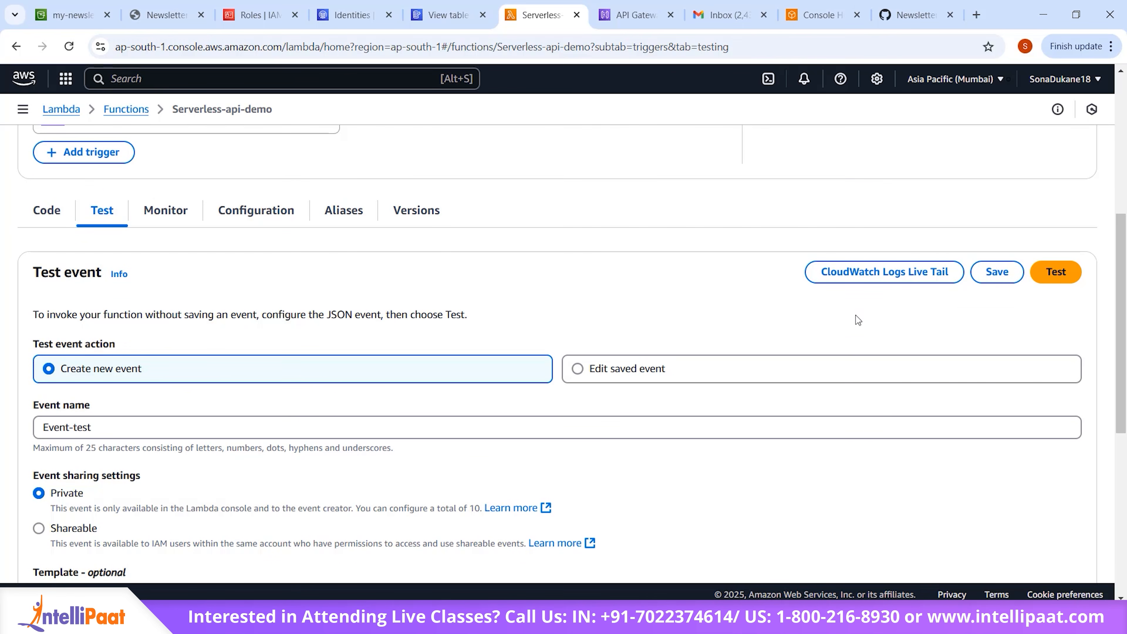
pyautogui.click(989, 270)
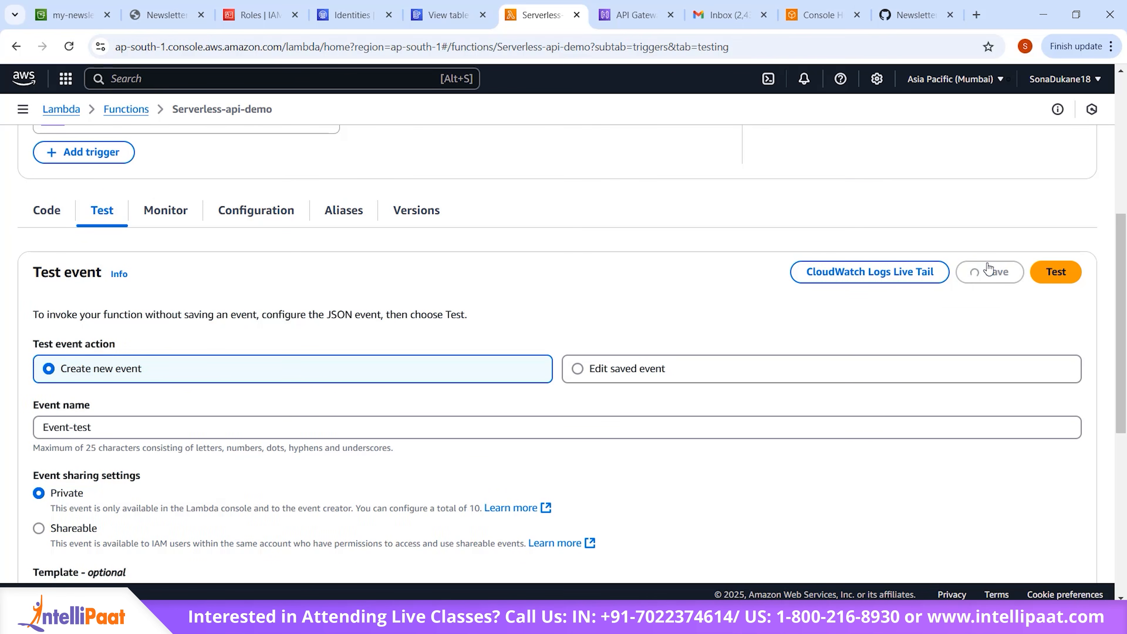
pyautogui.click(1056, 272)
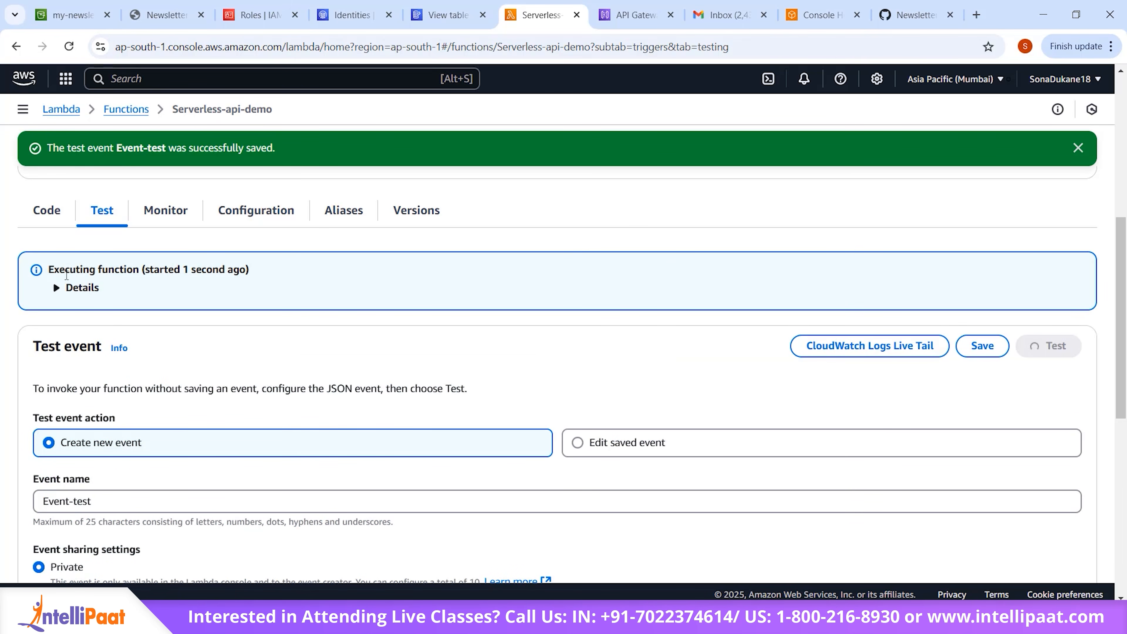
pyautogui.click(57, 289)
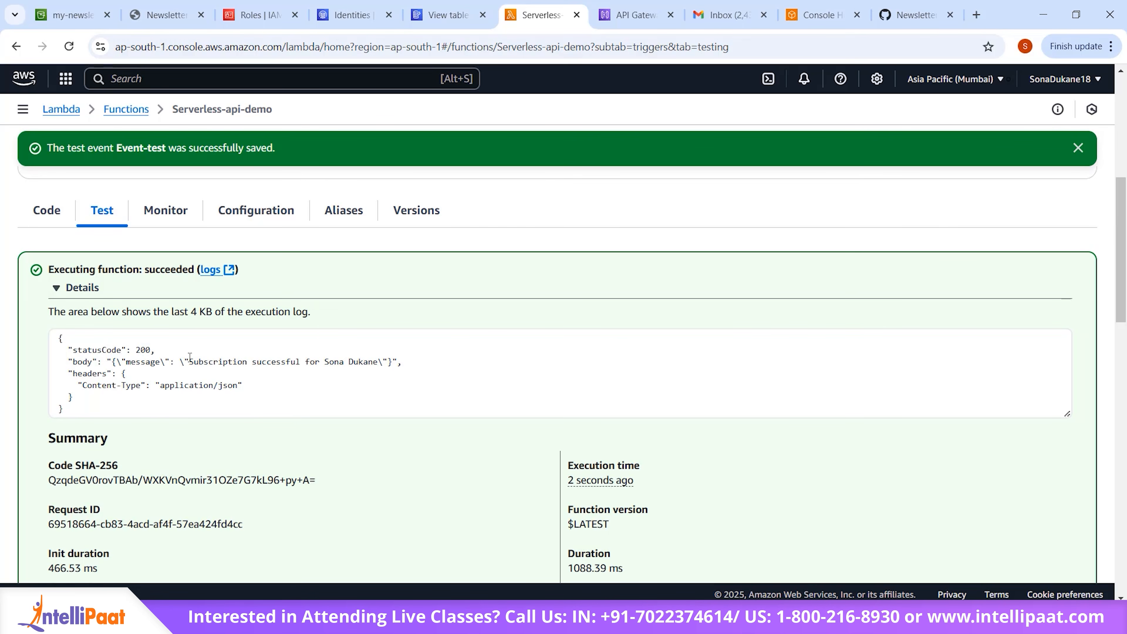
# Step: Review the returned body message and the email-sending line in the test run's log output
pyautogui.moveTo(190, 357); pyautogui.dragTo(380, 359)
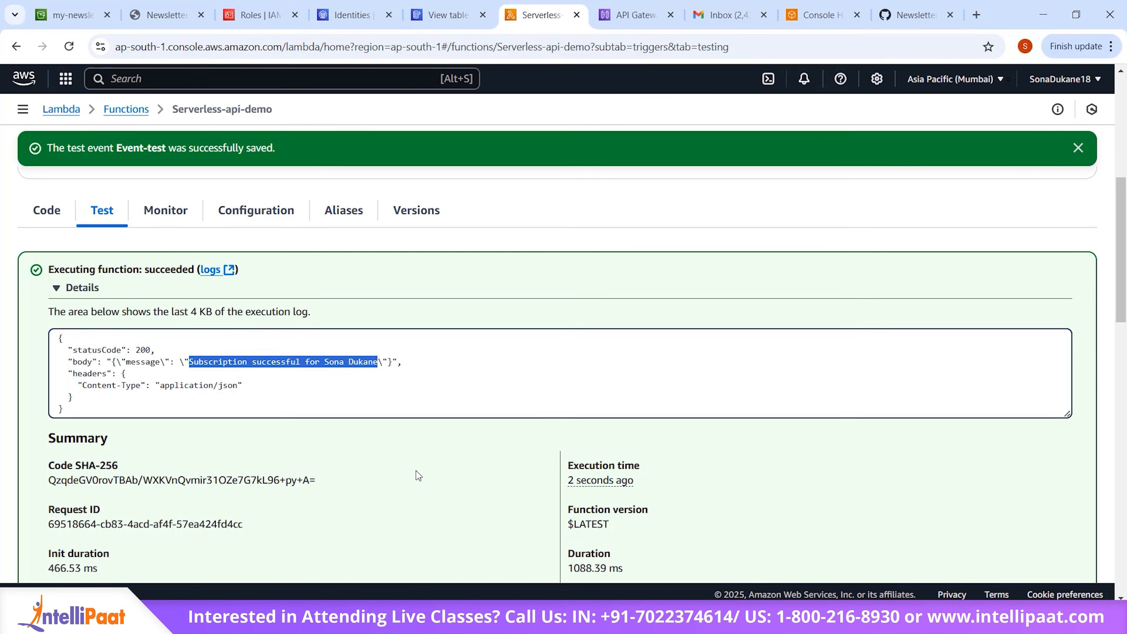
pyautogui.click(418, 479)
pyautogui.scroll(-7, 418, 479)
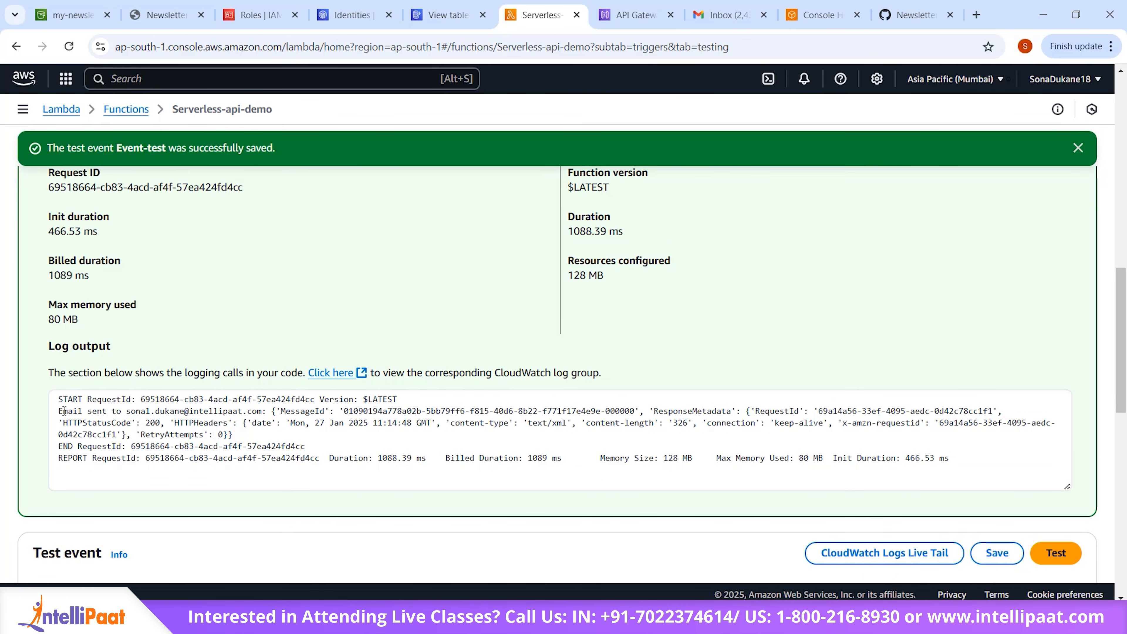
pyautogui.moveTo(58, 411); pyautogui.dragTo(273, 410)
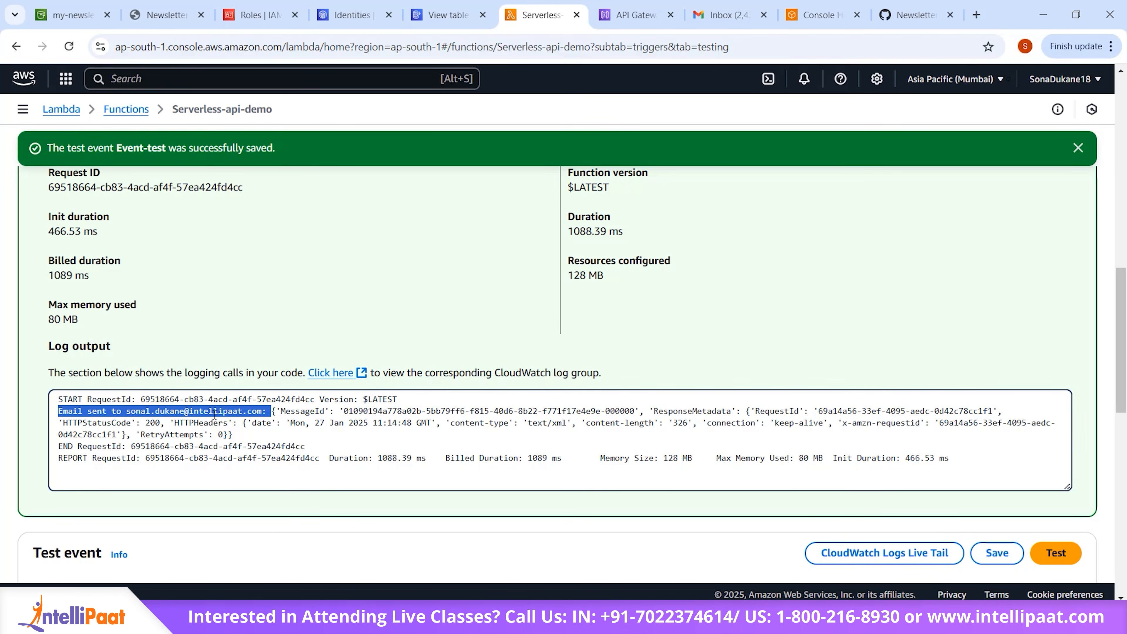
pyautogui.scroll(10, 383, 326)
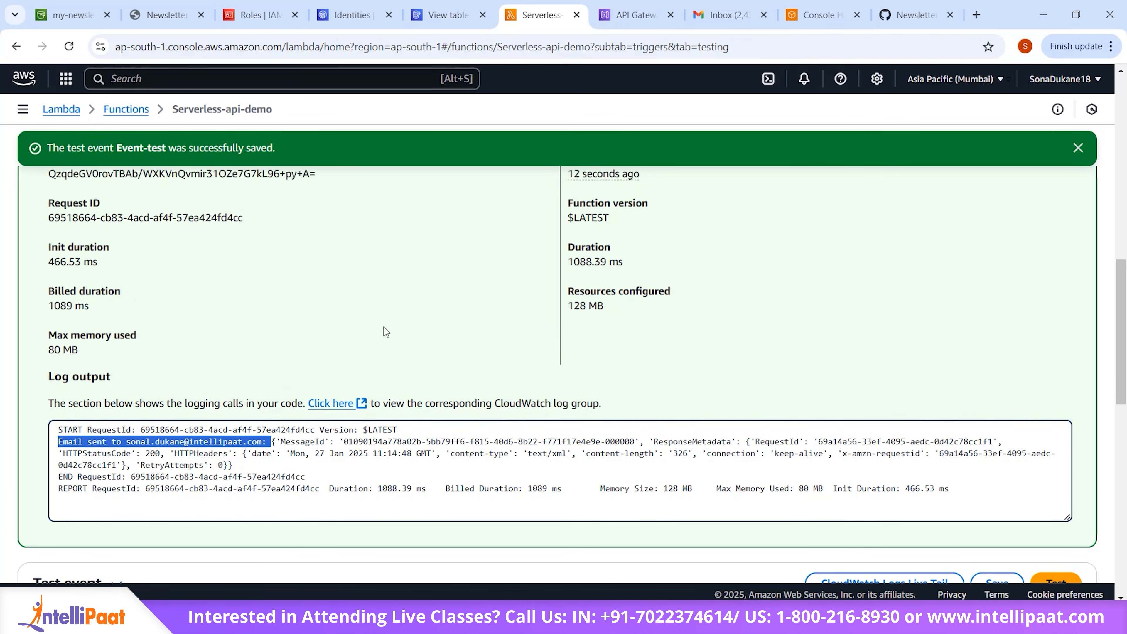
pyautogui.scroll(-3, 482, 443)
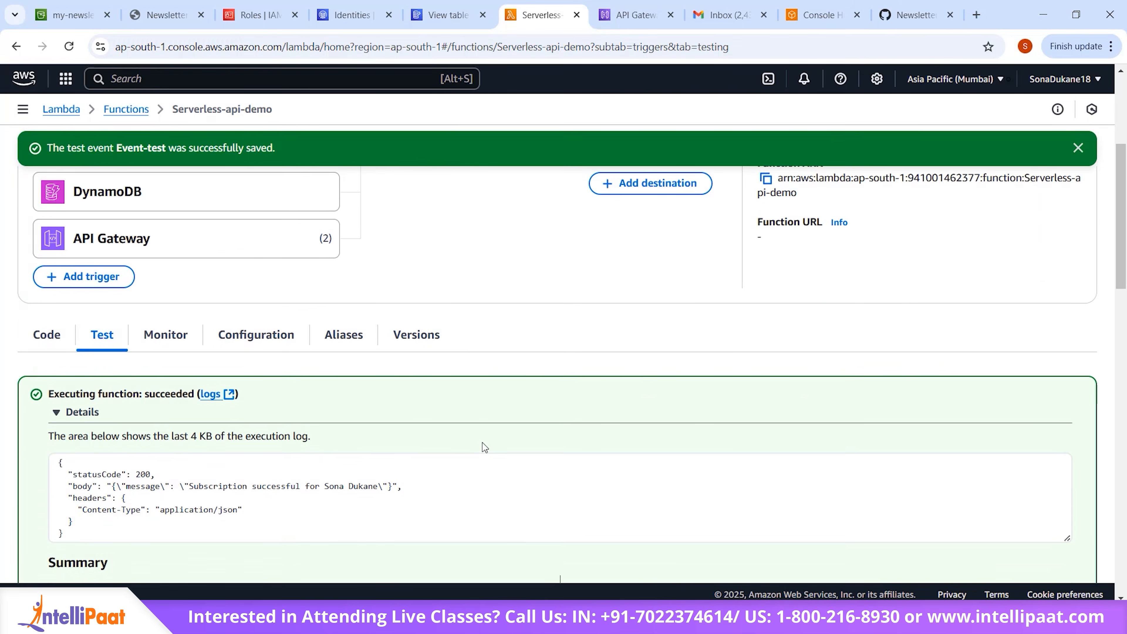
pyautogui.scroll(4, 484, 447)
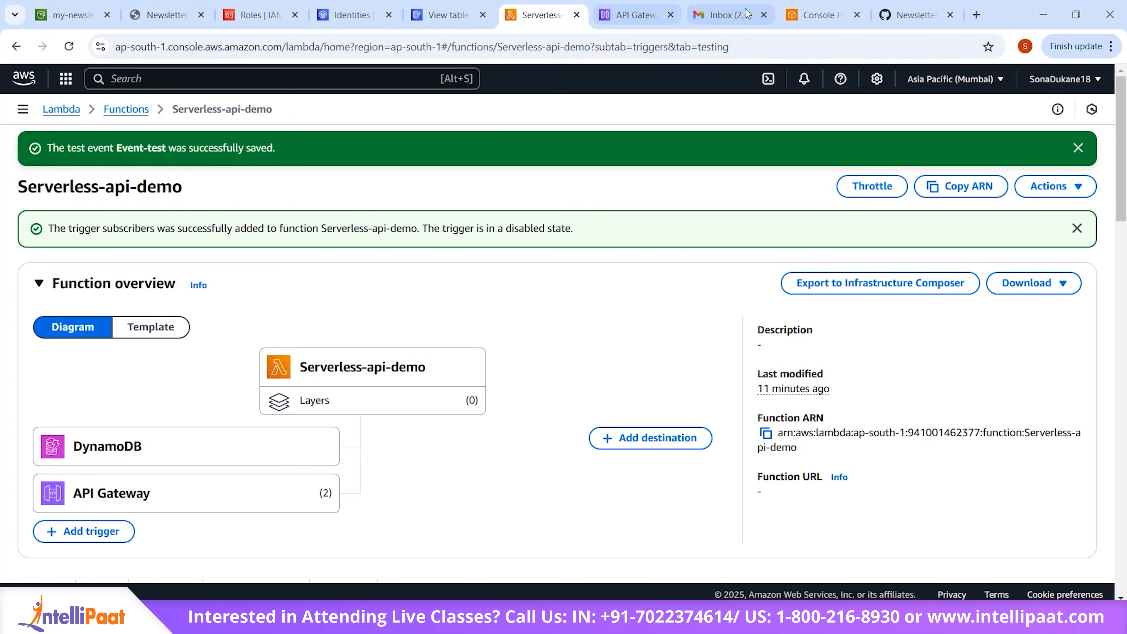
pyautogui.click(448, 13)
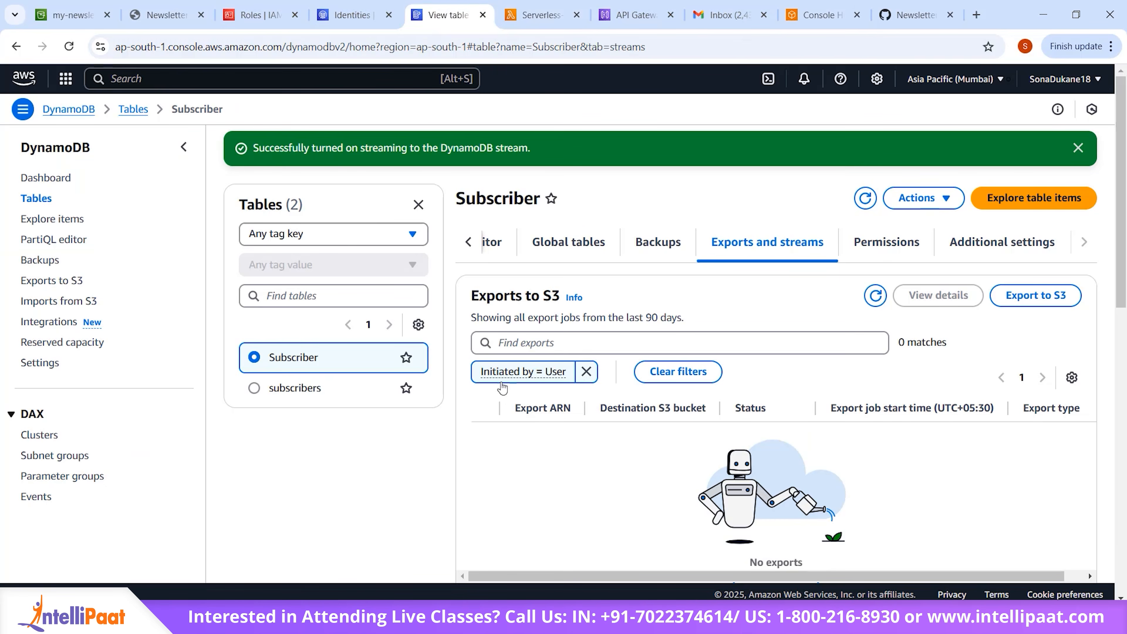
pyautogui.click(294, 388)
pyautogui.click(48, 222)
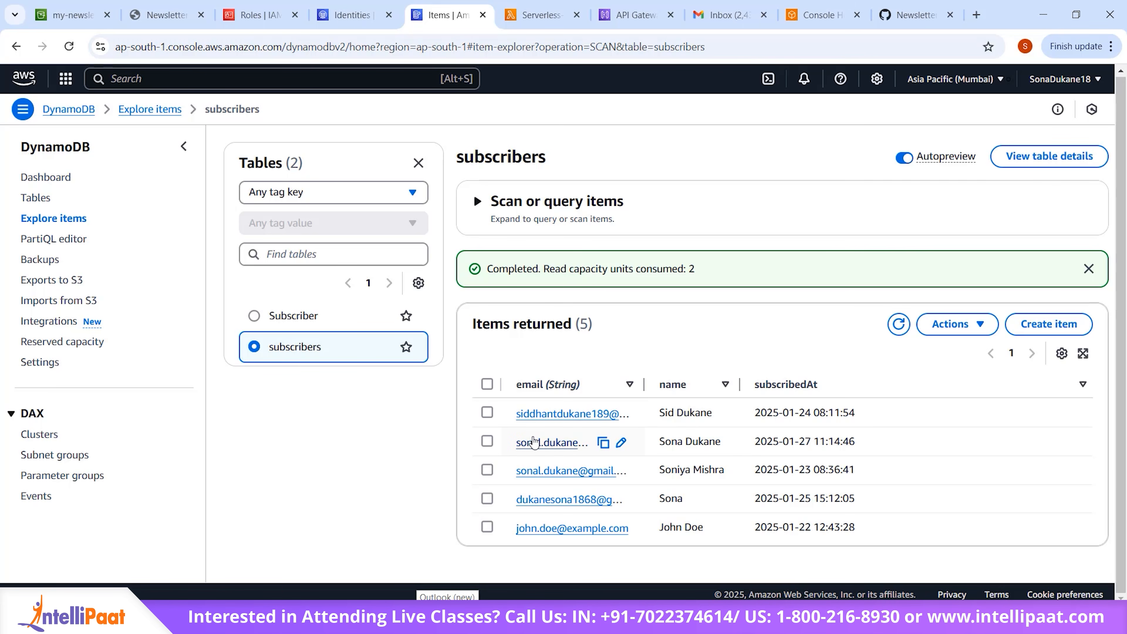
pyautogui.click(700, 438)
pyautogui.click(954, 324)
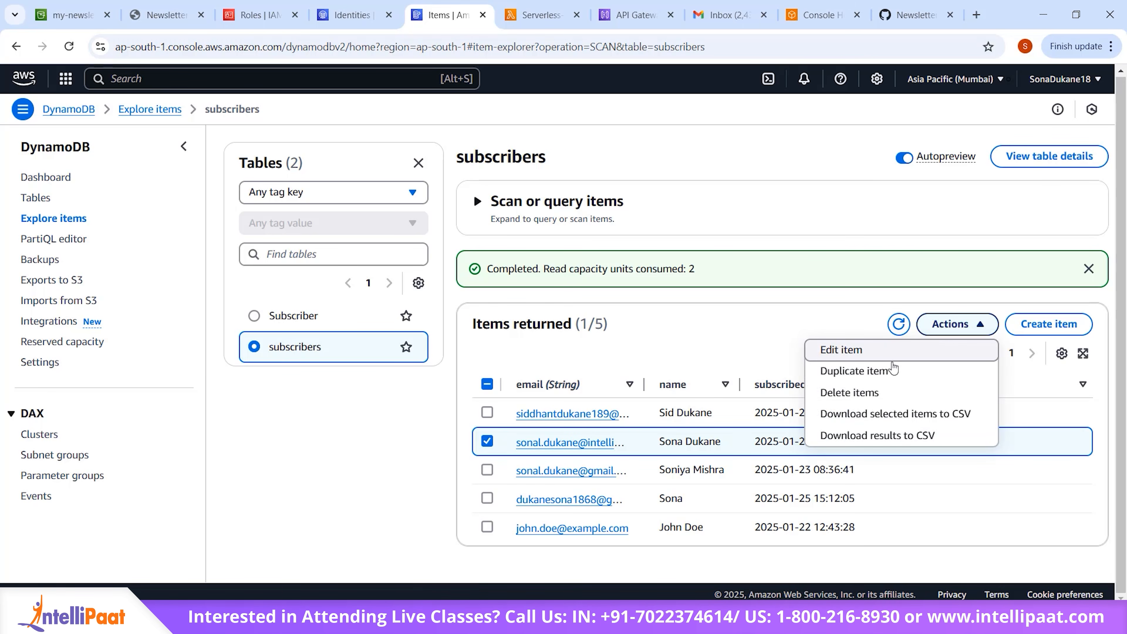
pyautogui.click(892, 392)
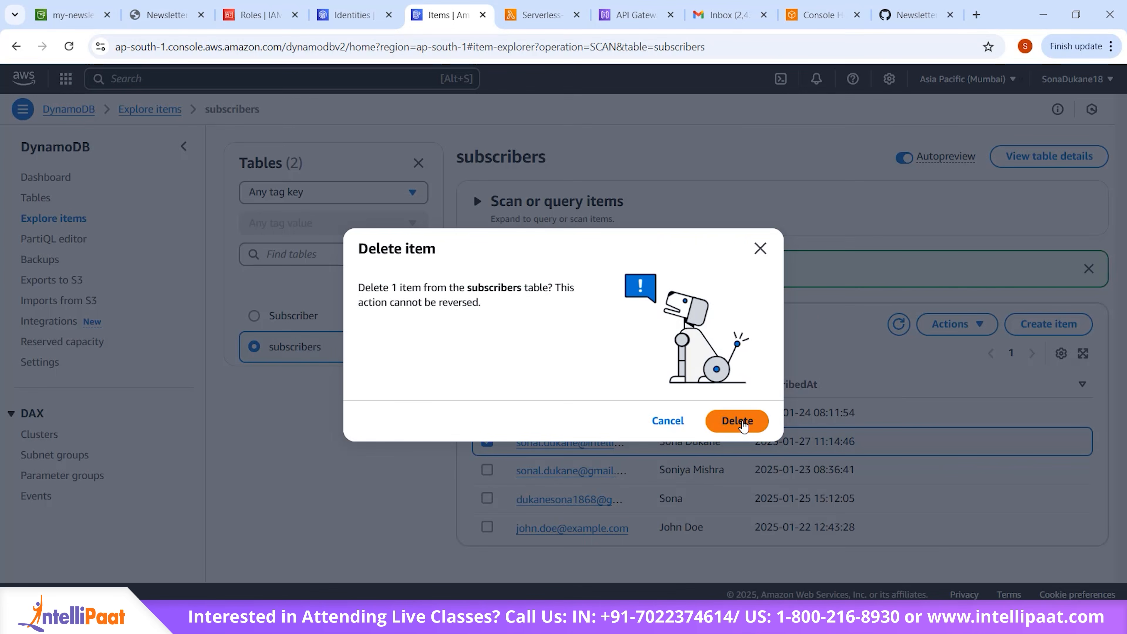
pyautogui.click(738, 421)
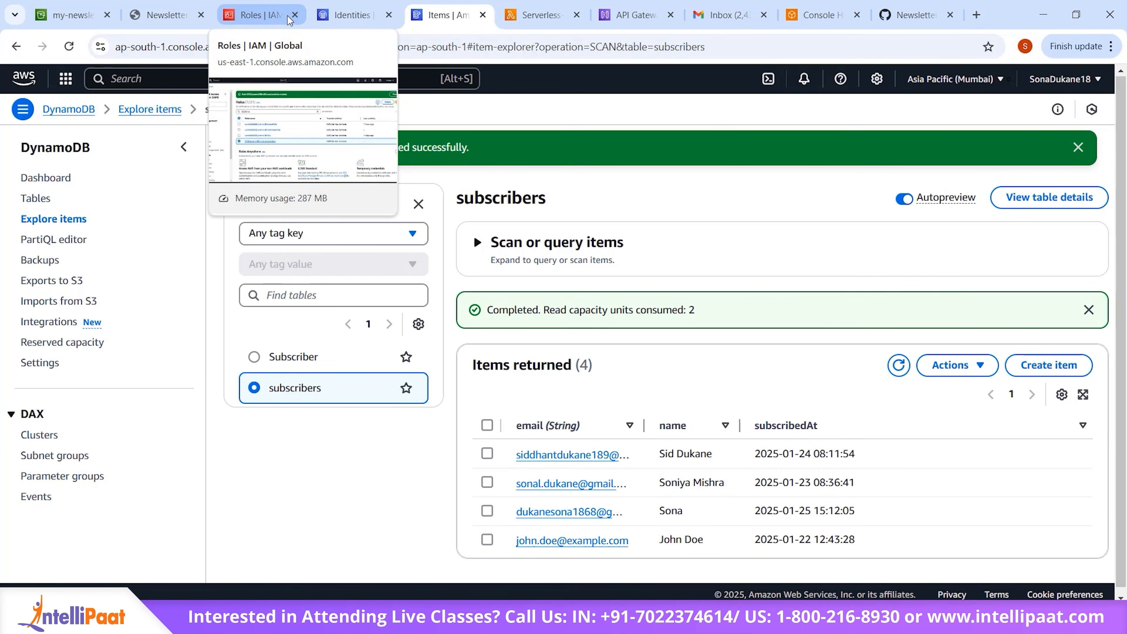
# Step: Return to the Serverless-api-demo Lambda function and run the Event-test event again
pyautogui.click(532, 14)
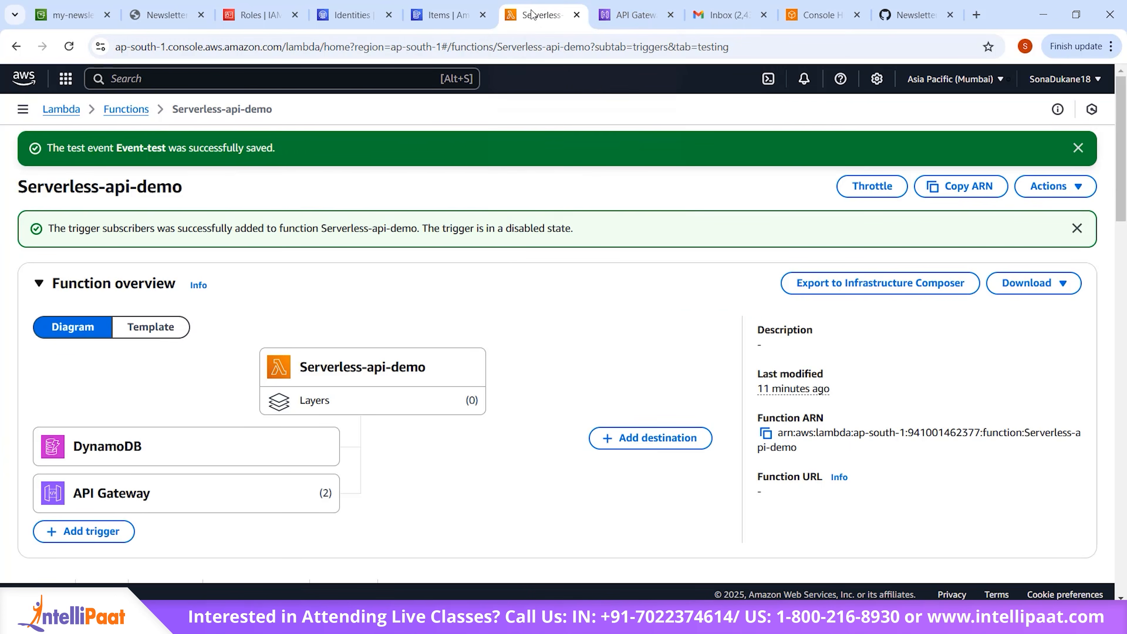
pyautogui.scroll(-15, 416, 424)
pyautogui.scroll(2, 415, 426)
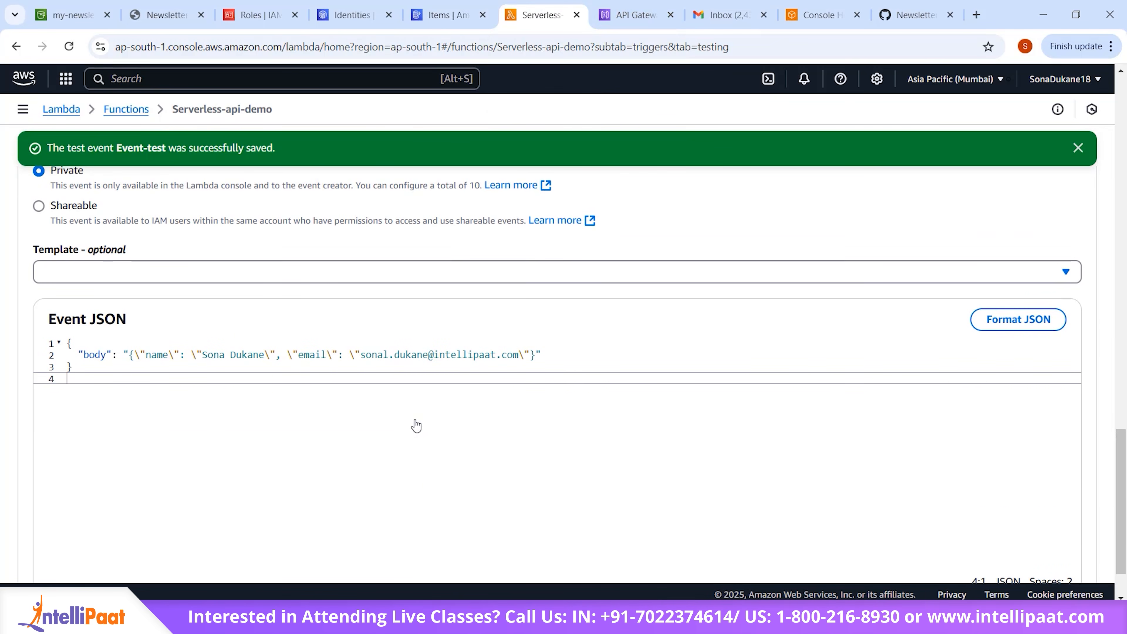
pyautogui.scroll(7, 865, 296)
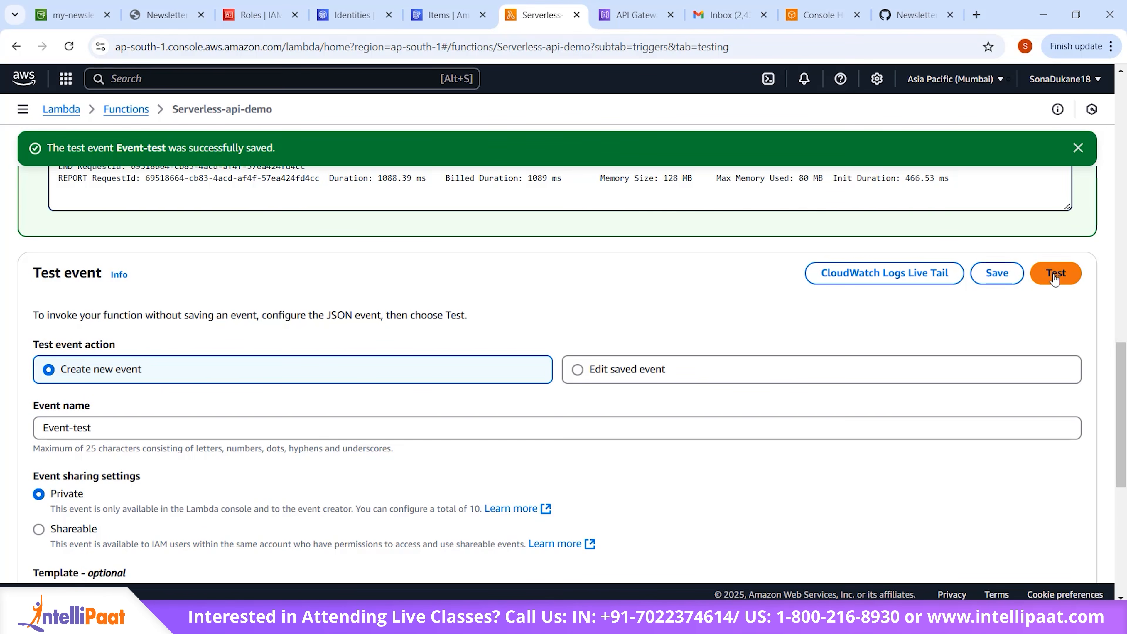
pyautogui.scroll(-8, 1055, 278)
pyautogui.scroll(12, 427, 390)
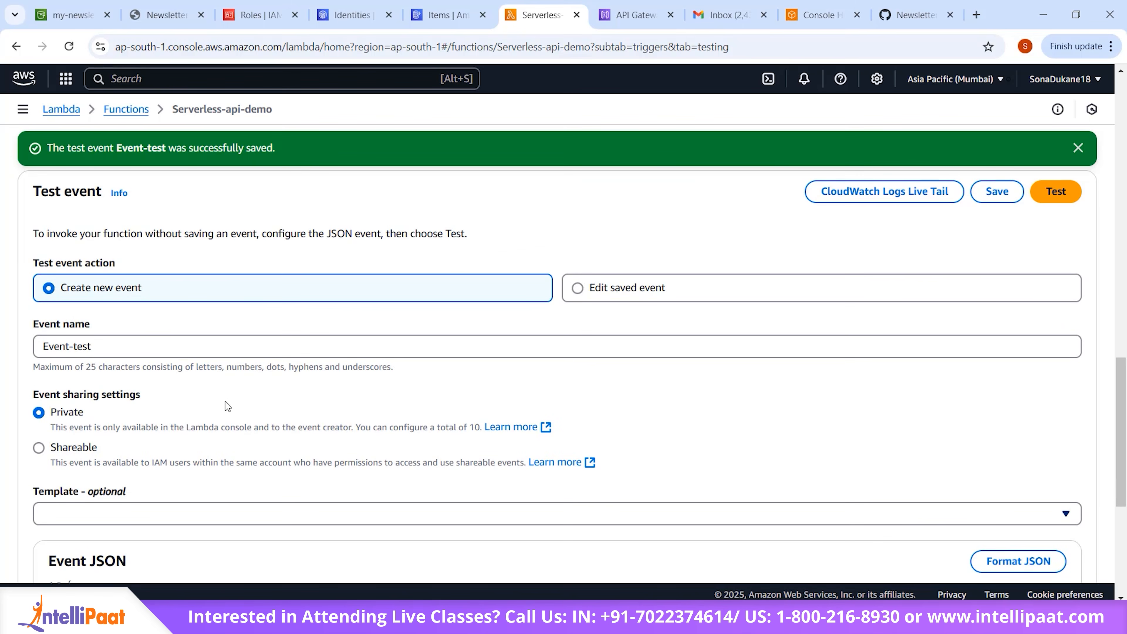
pyautogui.scroll(7, 130, 295)
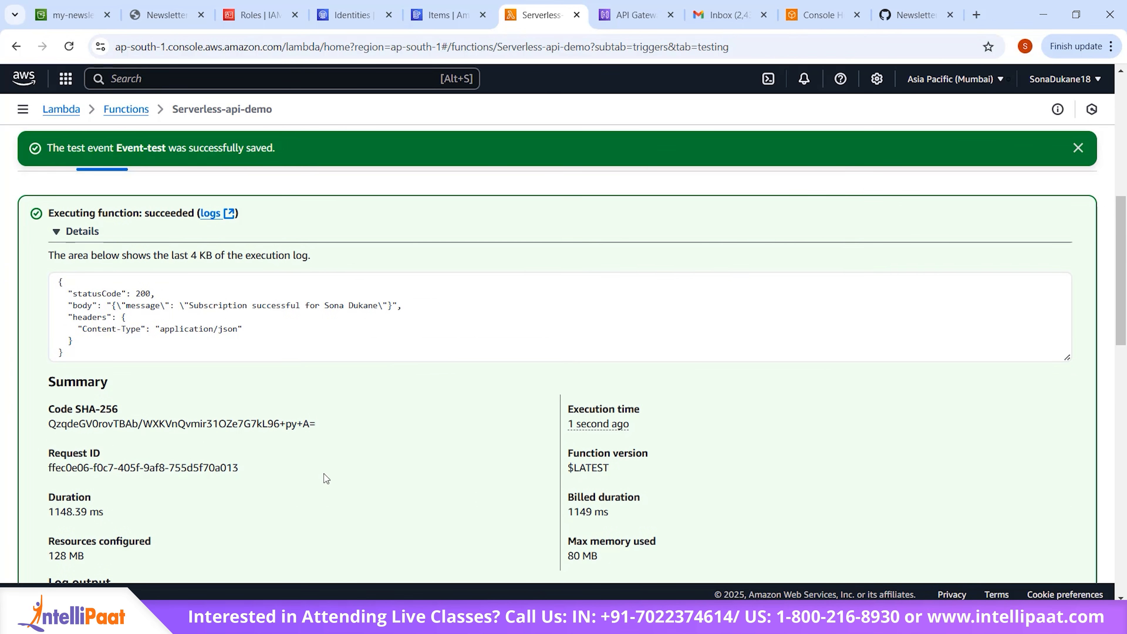
# Step: Examine the repeated run's execution summary, response message and email entry in the log output
pyautogui.scroll(-5, 326, 479)
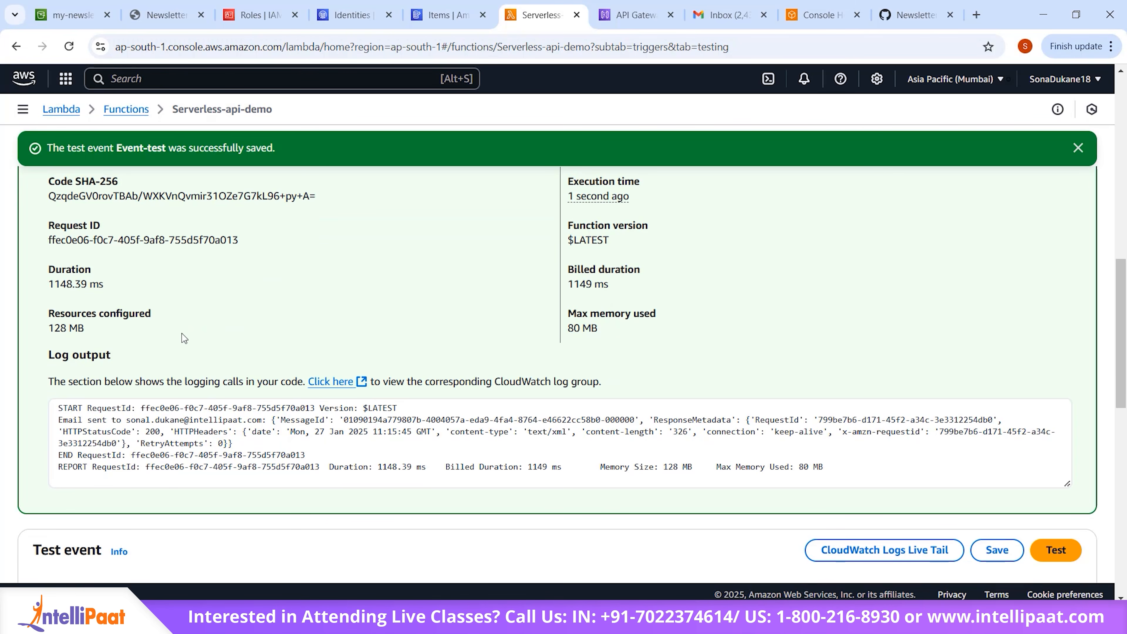
pyautogui.scroll(1, 282, 308)
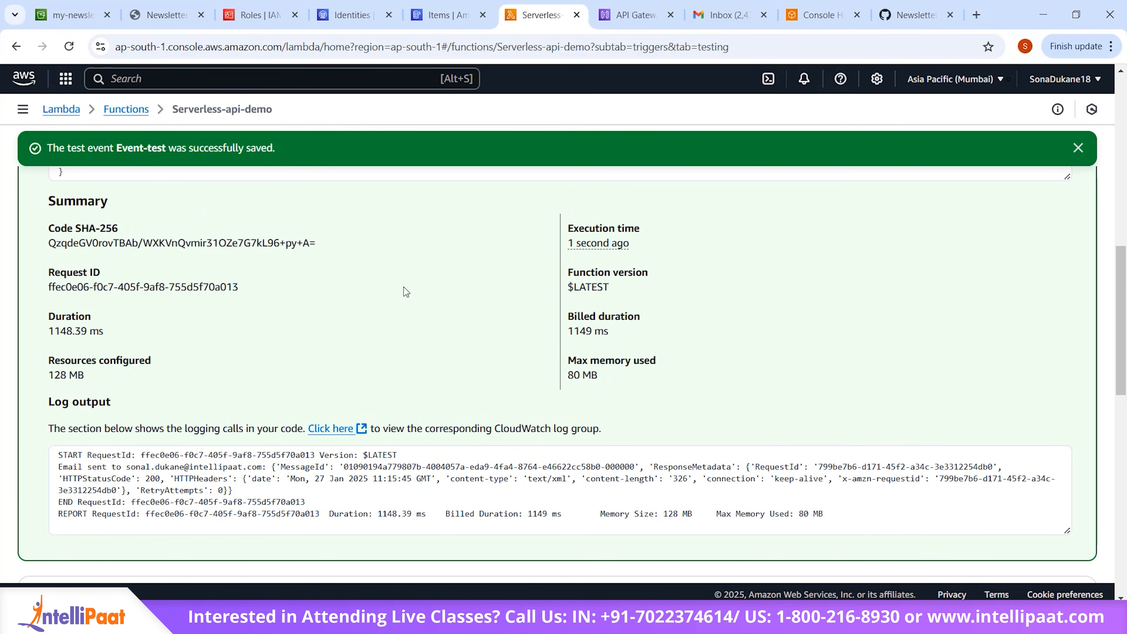
pyautogui.scroll(3, 403, 288)
pyautogui.scroll(1, 403, 287)
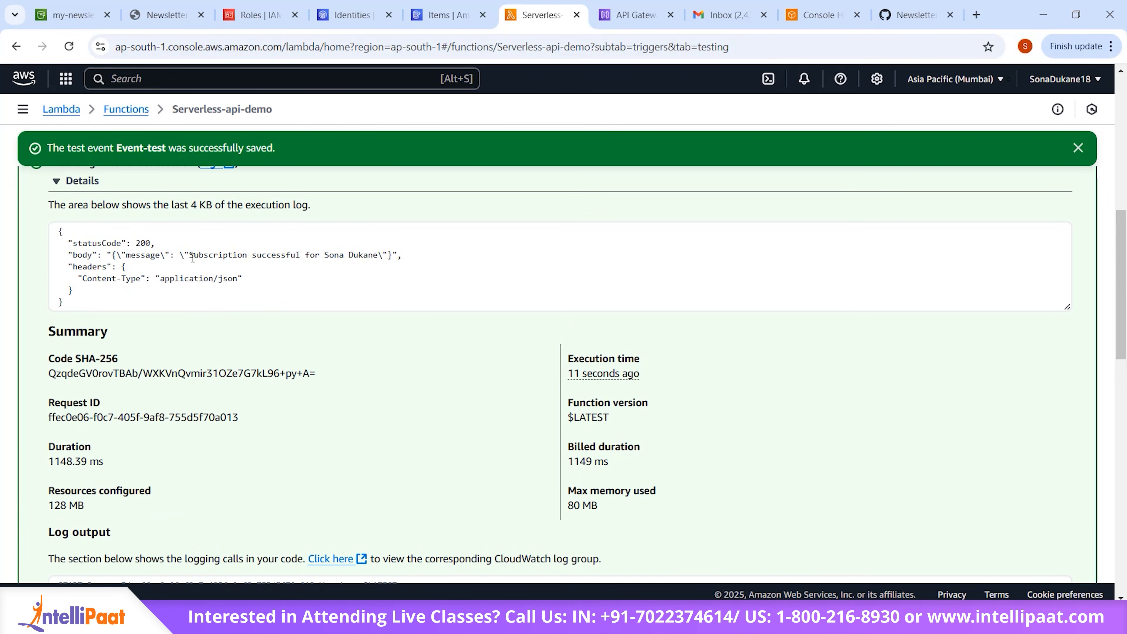
pyautogui.moveTo(193, 258); pyautogui.dragTo(378, 257)
pyautogui.click(382, 331)
pyautogui.scroll(-5, 383, 331)
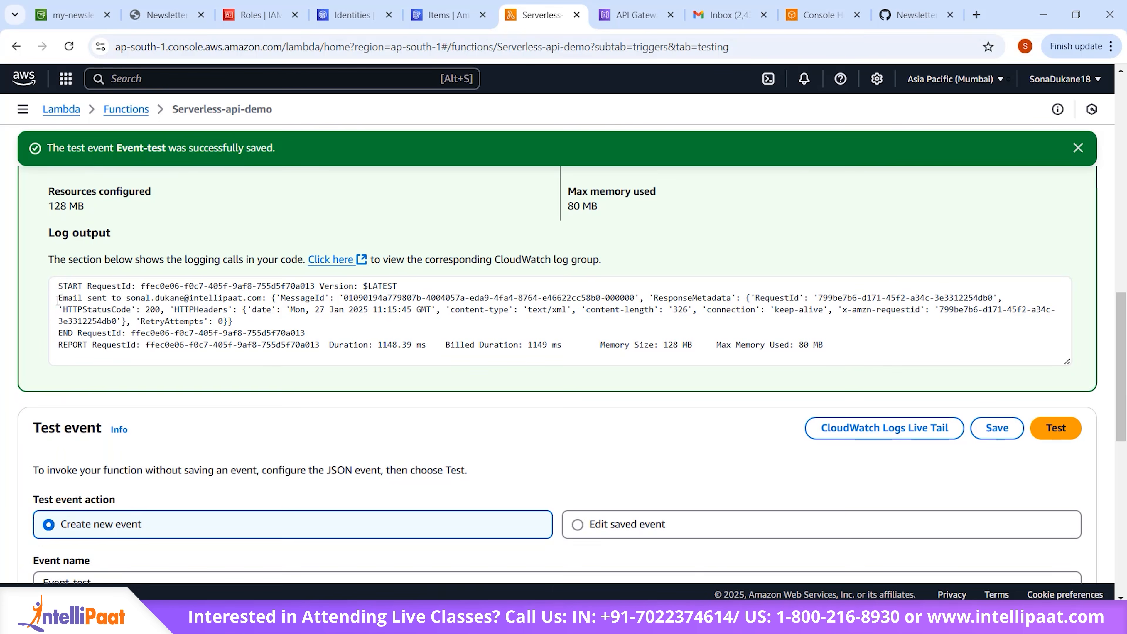
pyautogui.moveTo(58, 300); pyautogui.dragTo(274, 302)
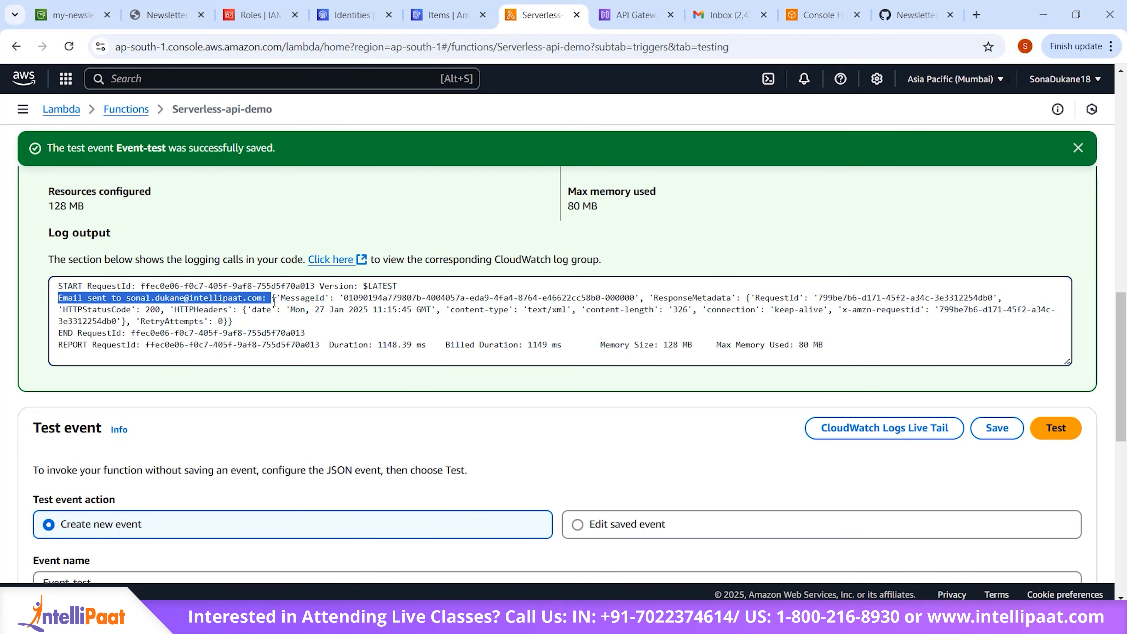
# Step: Return to DynamoDB, refresh the subscribers table's items and check for the subscriber added by the test
pyautogui.click(429, 14)
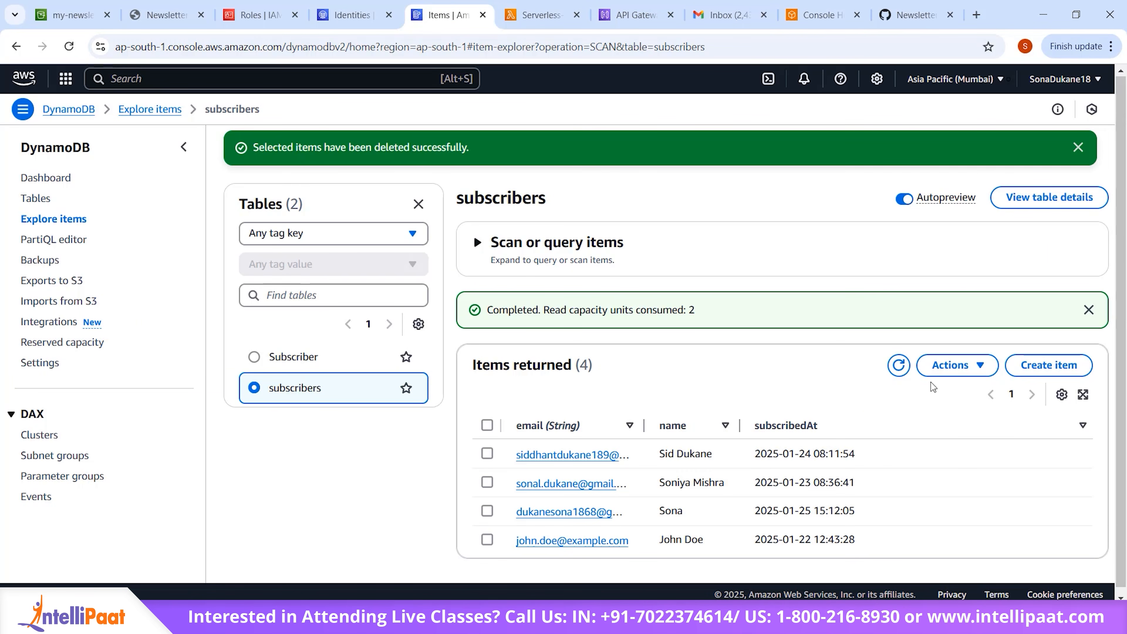
pyautogui.click(898, 365)
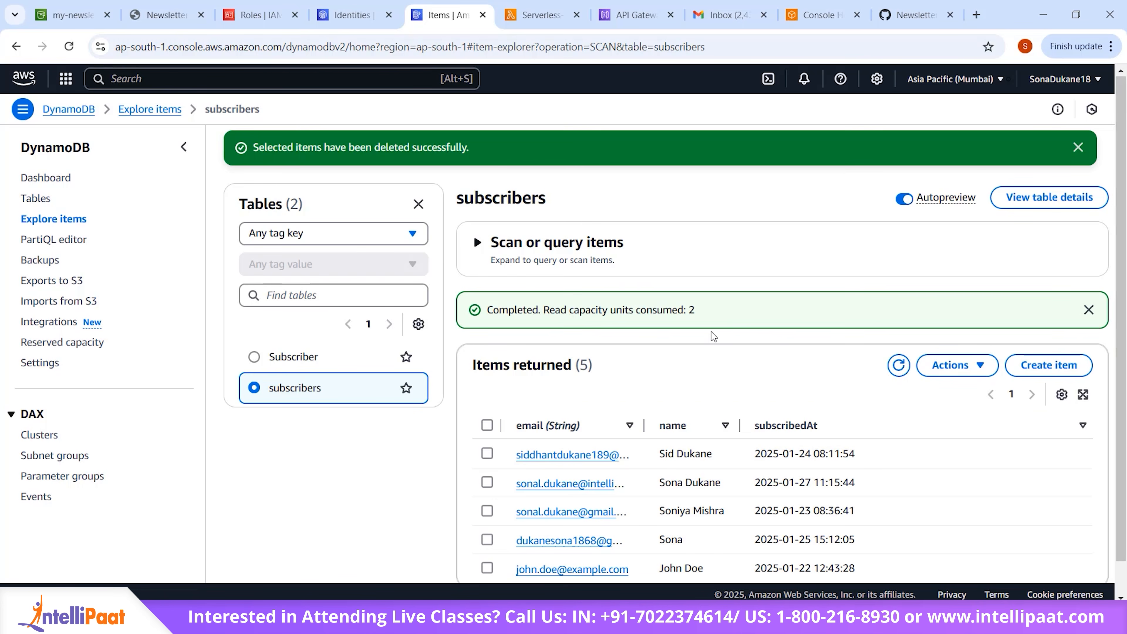
pyautogui.scroll(-1, 712, 336)
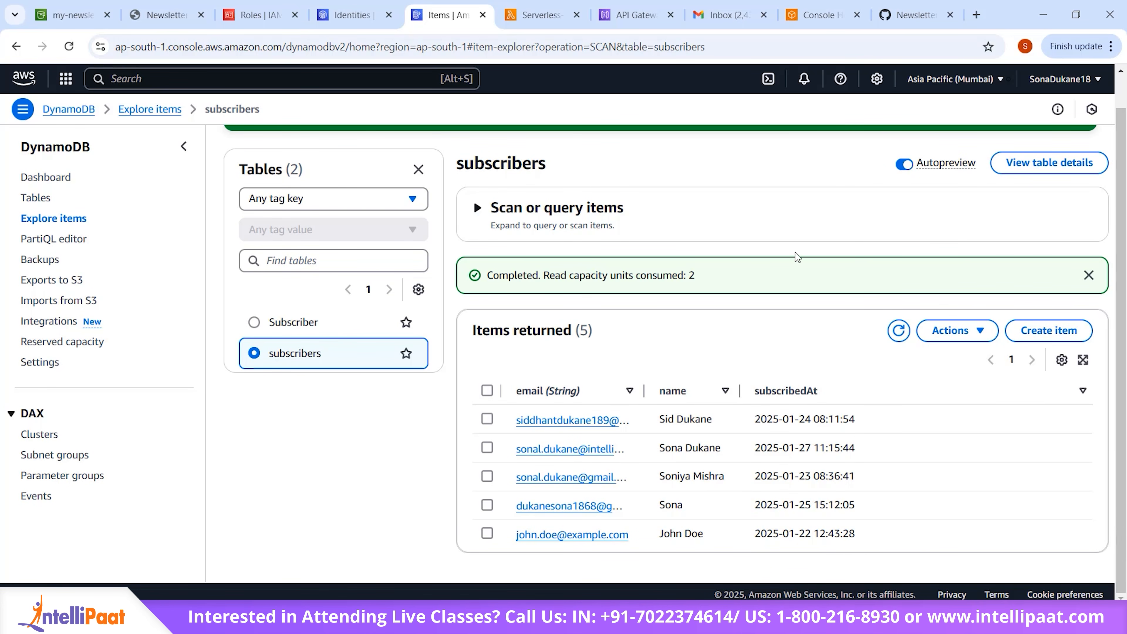
# Step: Switch to Gmail, reload the inbox, open the "Welcome to Our Newsletter!" conversation and show the second message's trimmed content
pyautogui.click(727, 10)
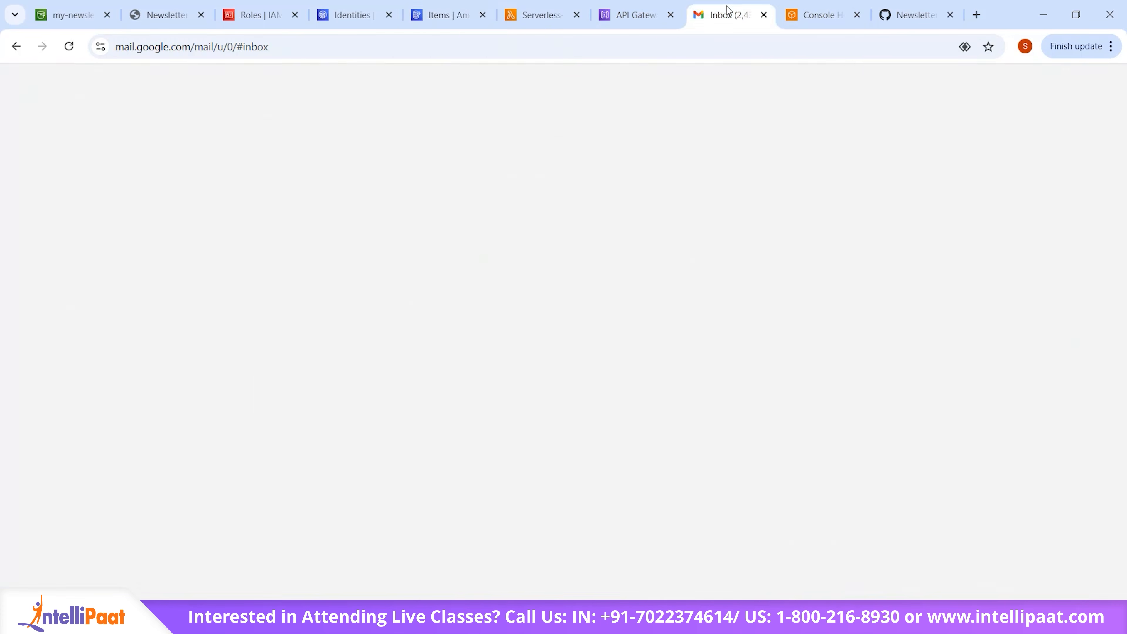
pyautogui.click(73, 51)
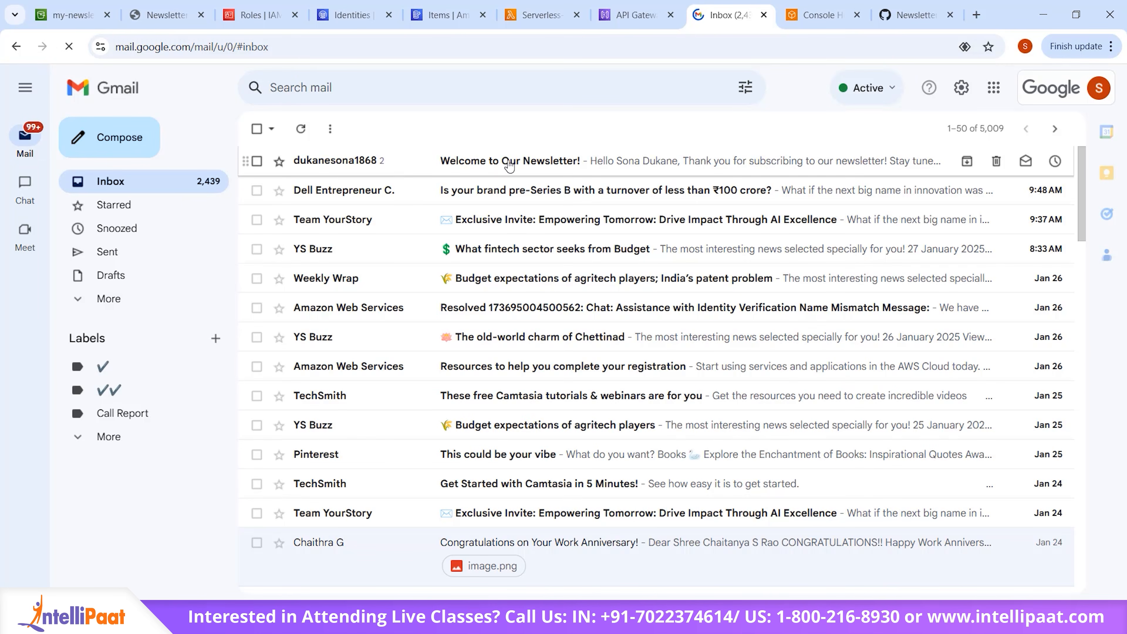
pyautogui.click(509, 166)
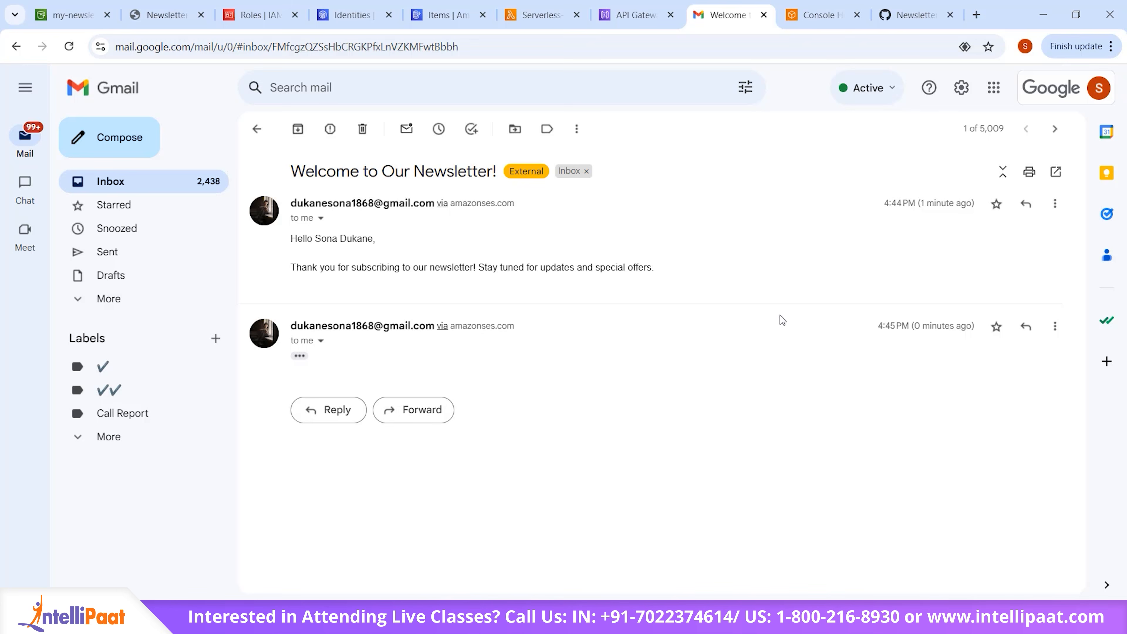
pyautogui.click(300, 357)
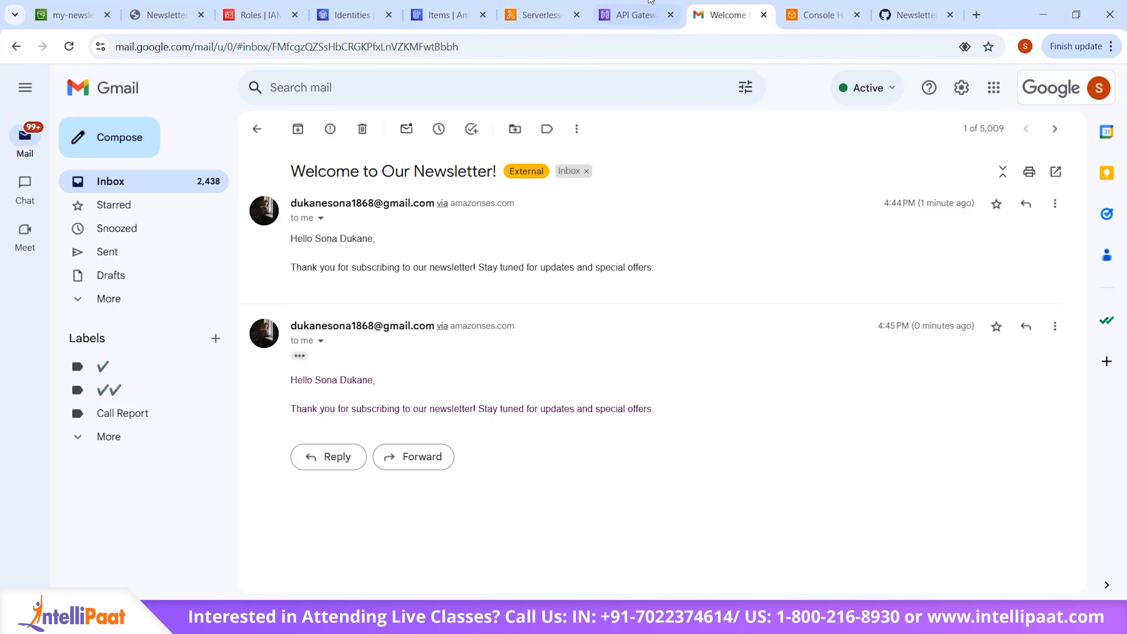
# Step: Return to the Serverless-api-demo Lambda function and review the send_welcome_email and save_subscriber functions in lambda_function.py
pyautogui.click(538, 14)
pyautogui.scroll(-6, 510, 350)
pyautogui.scroll(15, 511, 350)
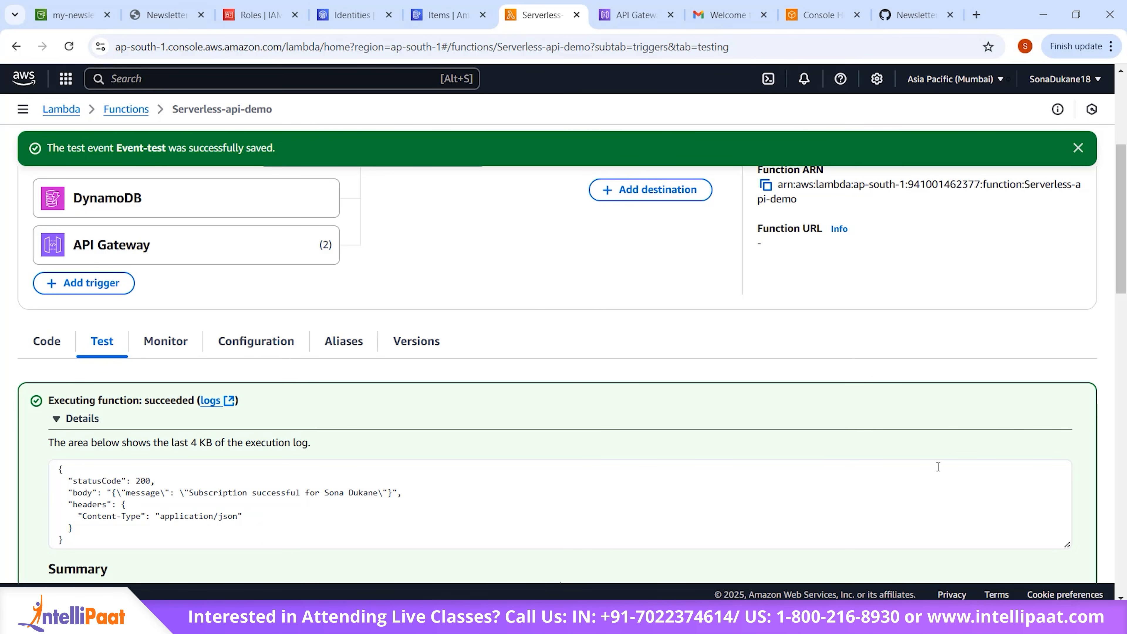
pyautogui.click(49, 341)
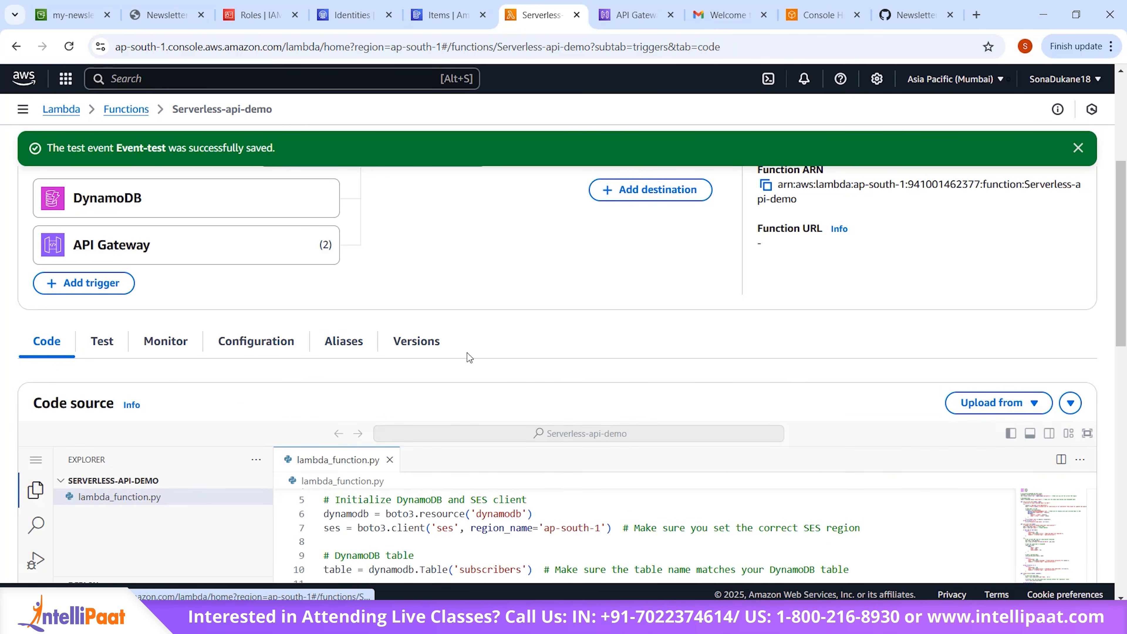
pyautogui.scroll(-10, 467, 353)
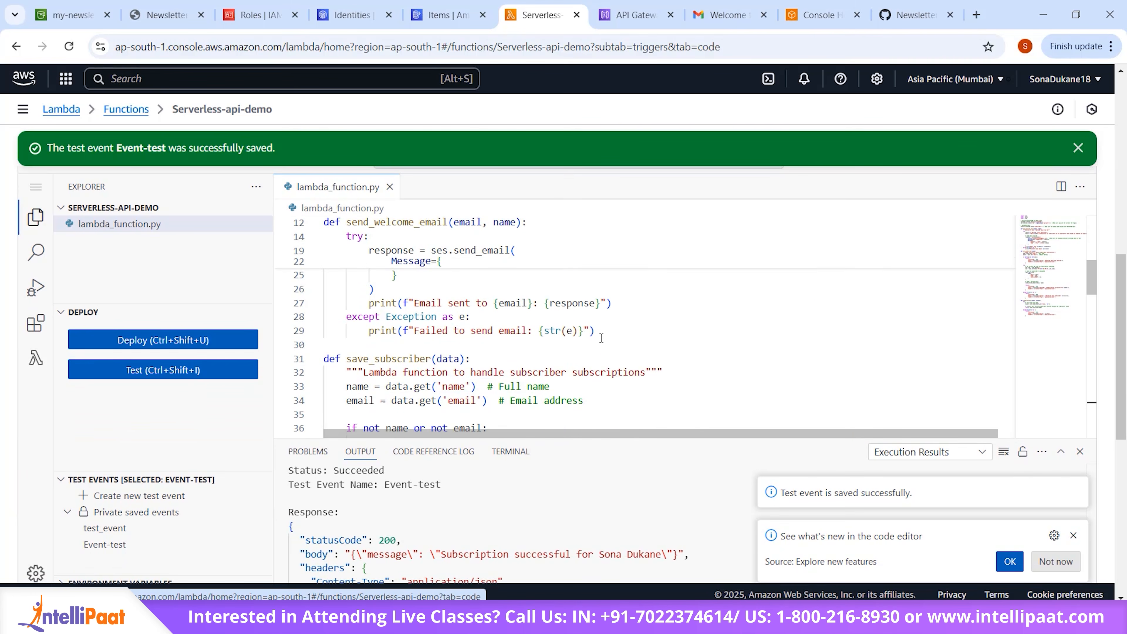
pyautogui.scroll(-2, 600, 337)
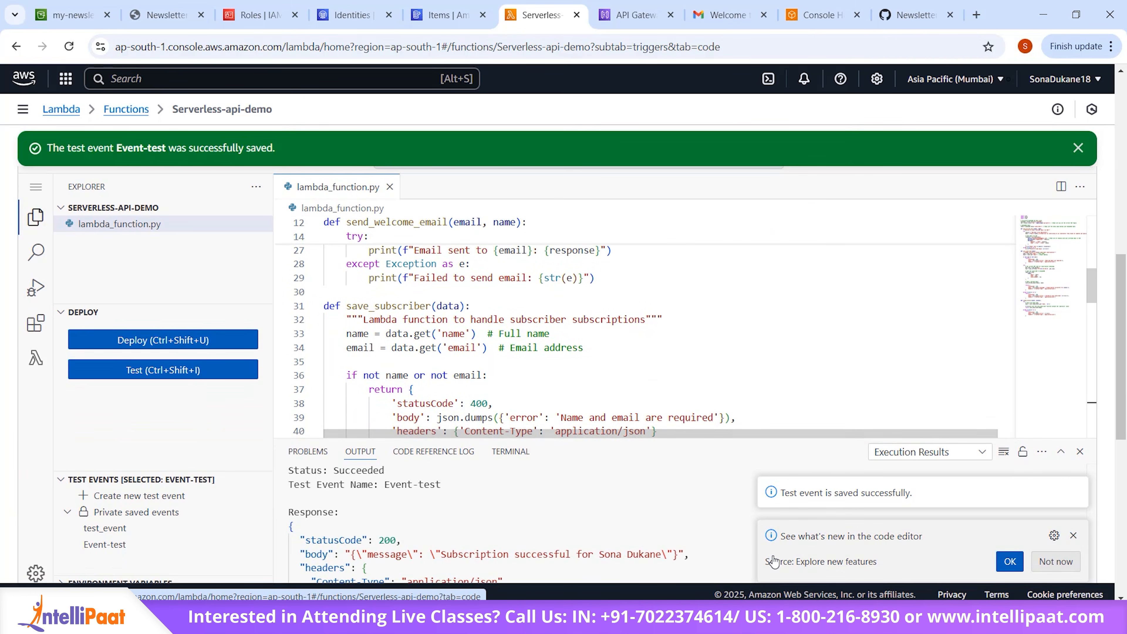
pyautogui.click(821, 225)
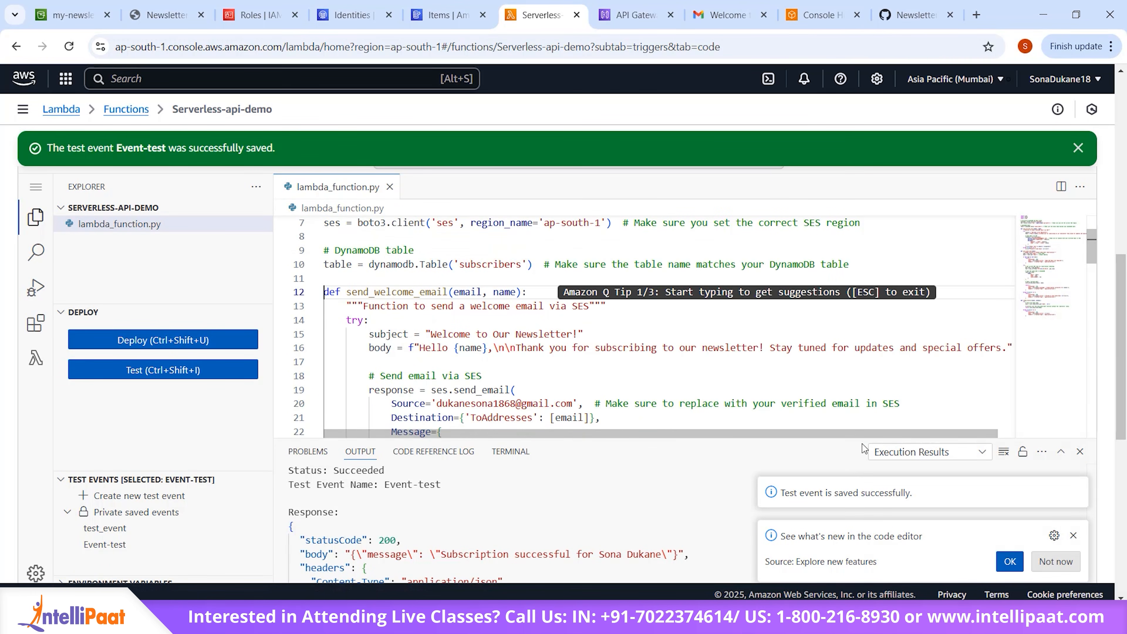